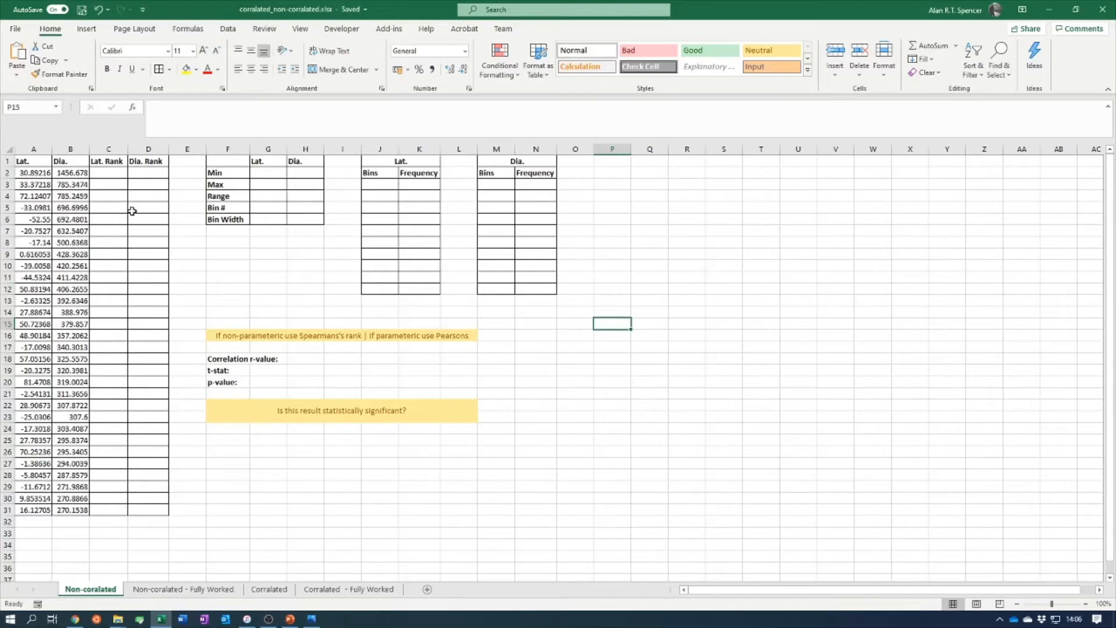
left_click(41, 149)
left_click(61, 149)
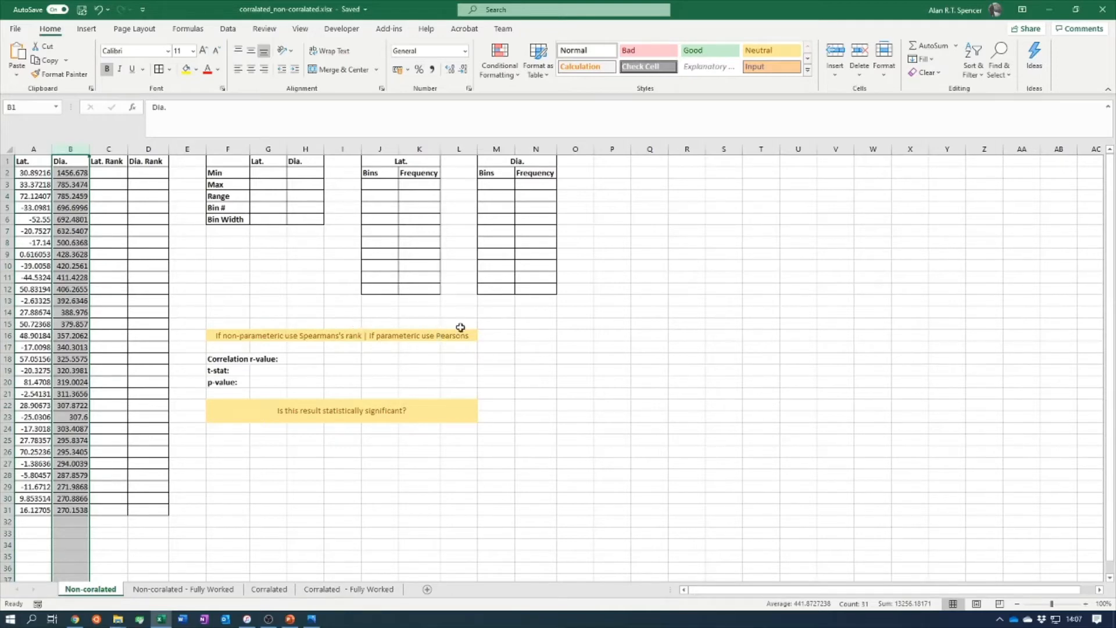
left_click(584, 326)
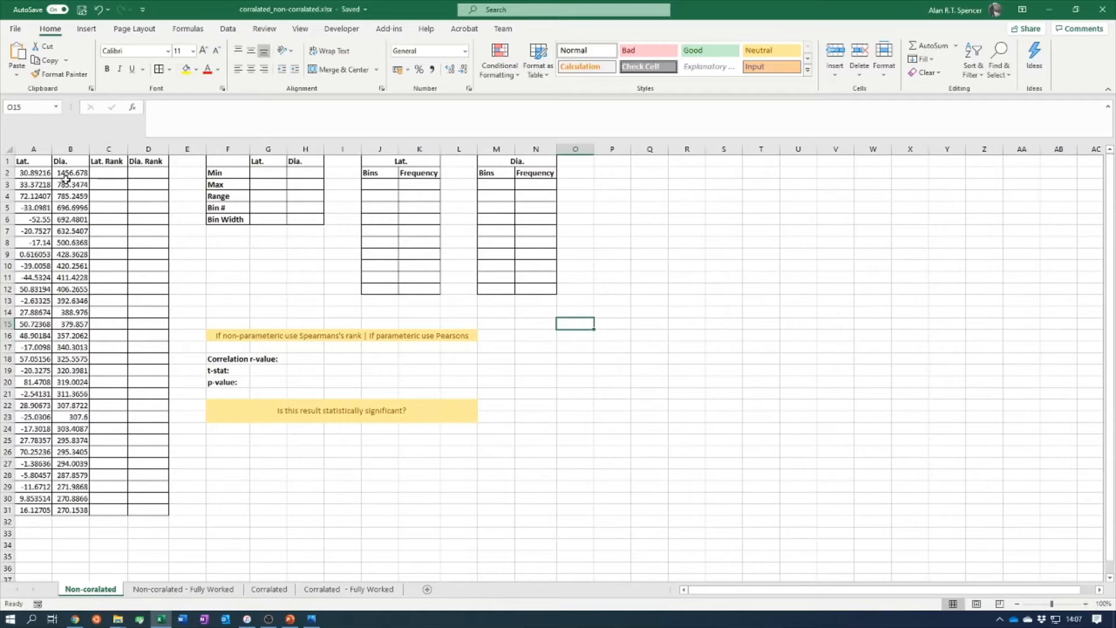
left_click(33, 149)
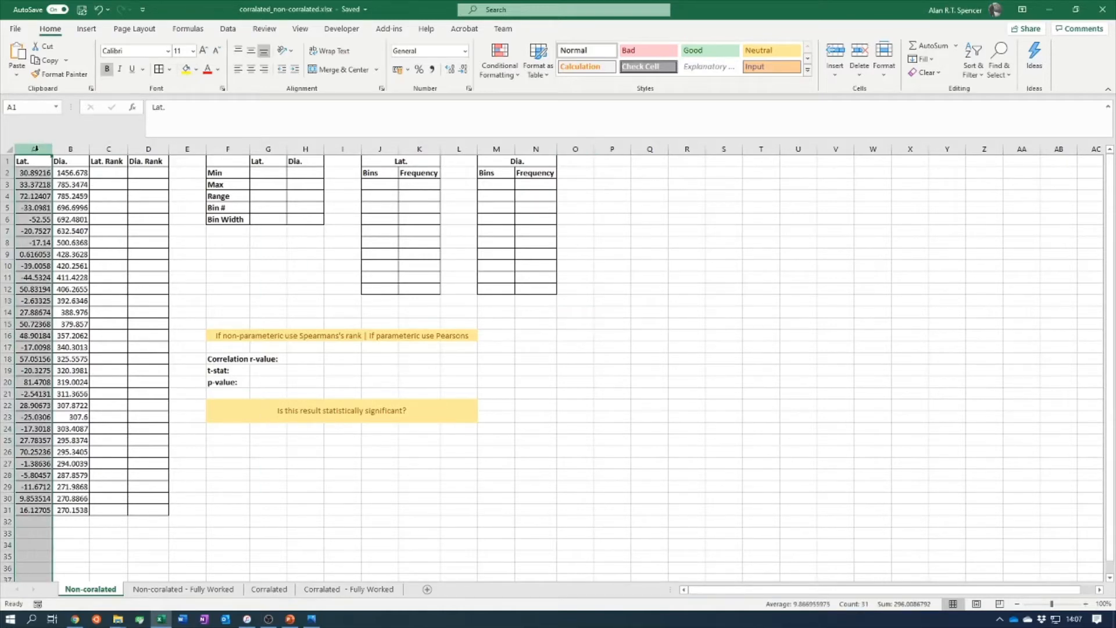
left_click(66, 147)
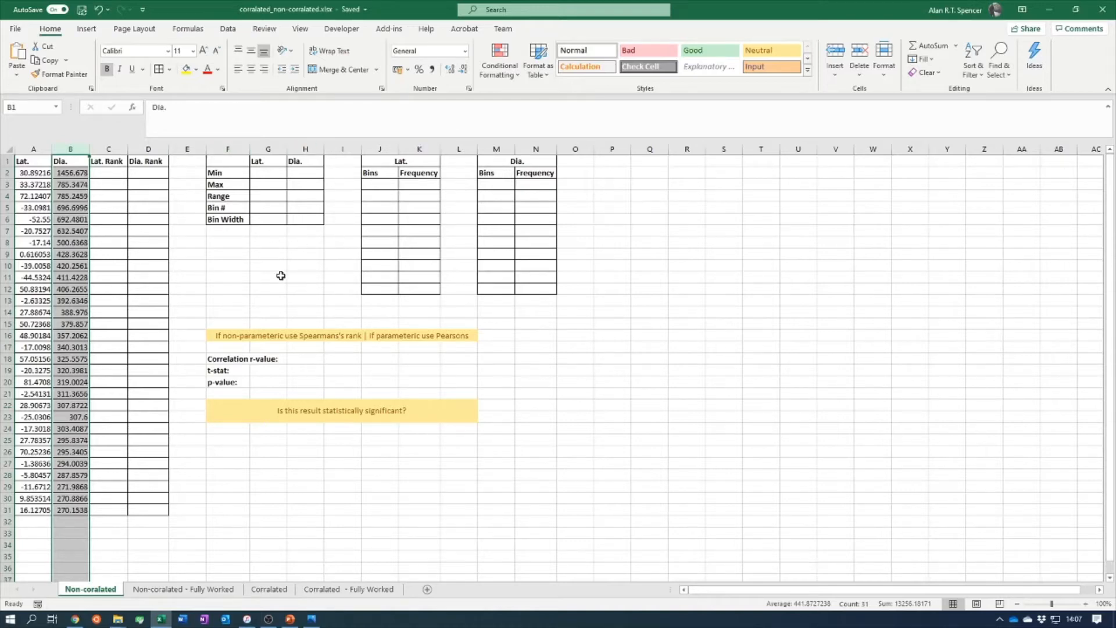
left_click(257, 269)
Calculate the minimum latitude in G2 with a MIN formula over A2:A31
left_click(269, 171)
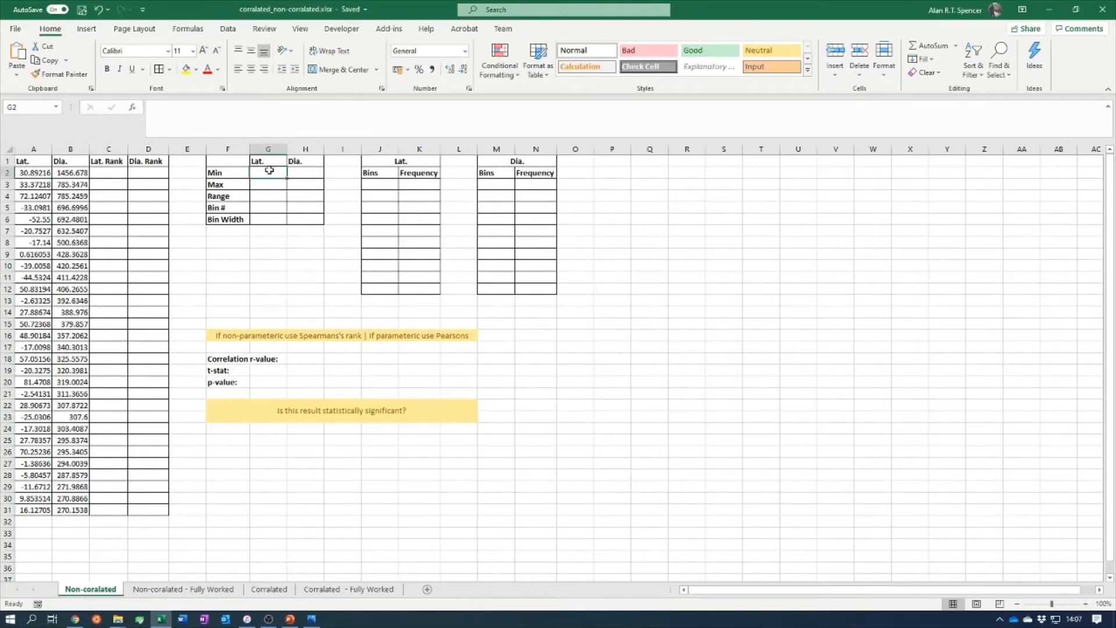
type("=min")
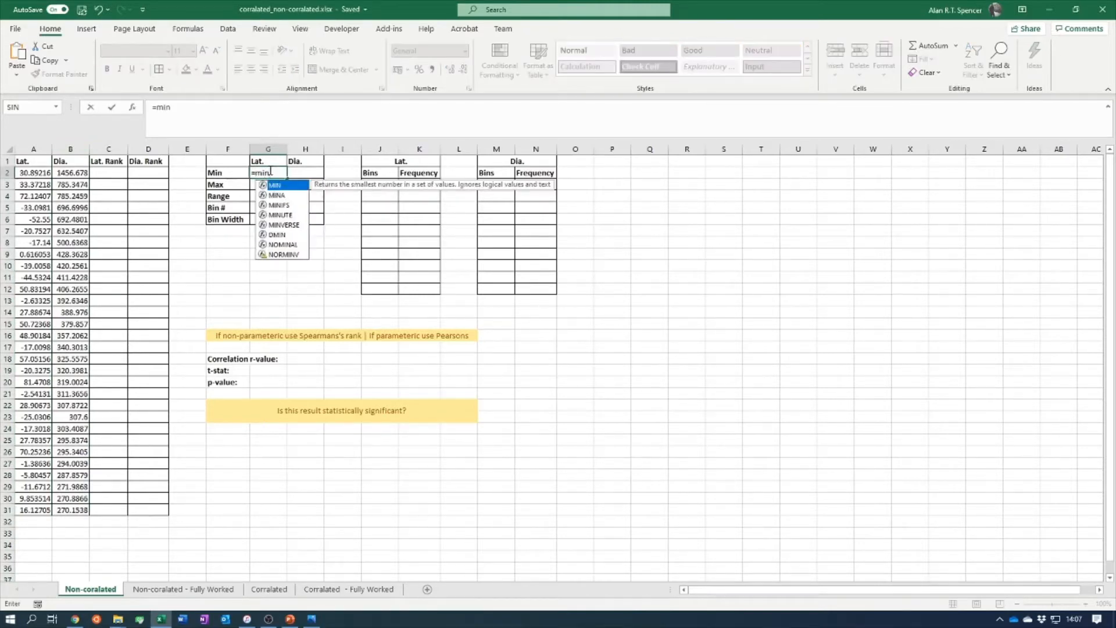
double_click(274, 186)
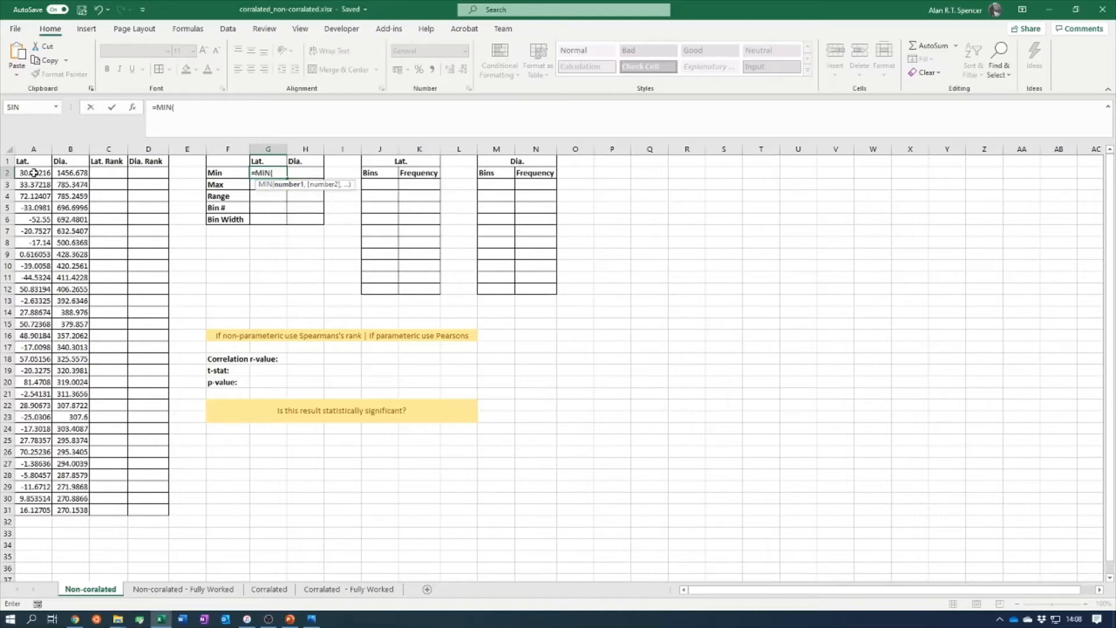
left_click_drag(33, 173, 8, 510)
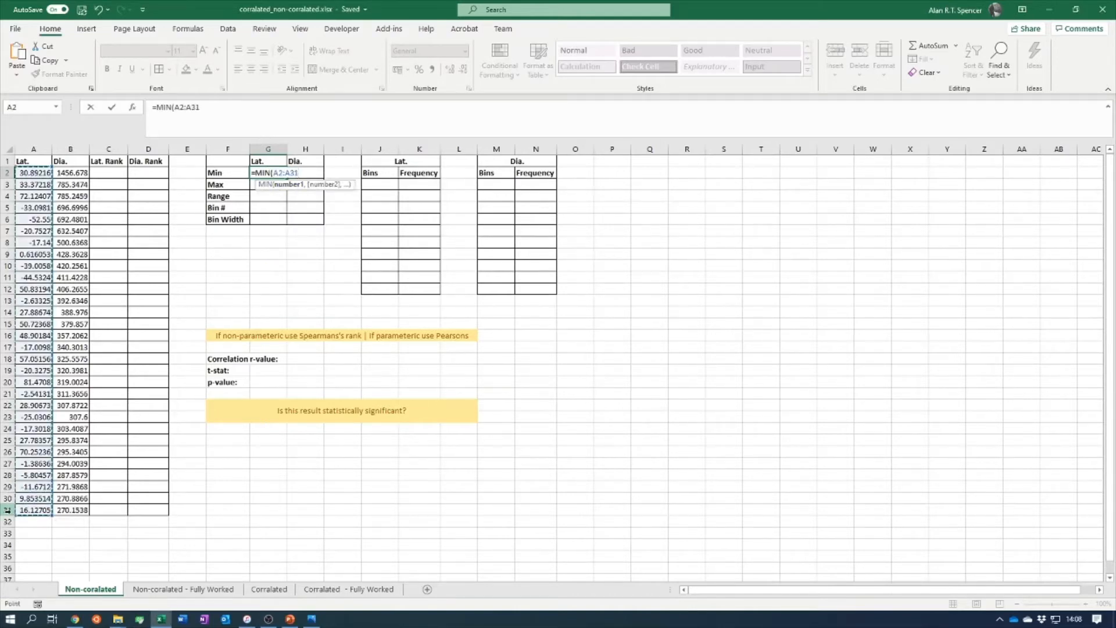
type(")")
key("Return")
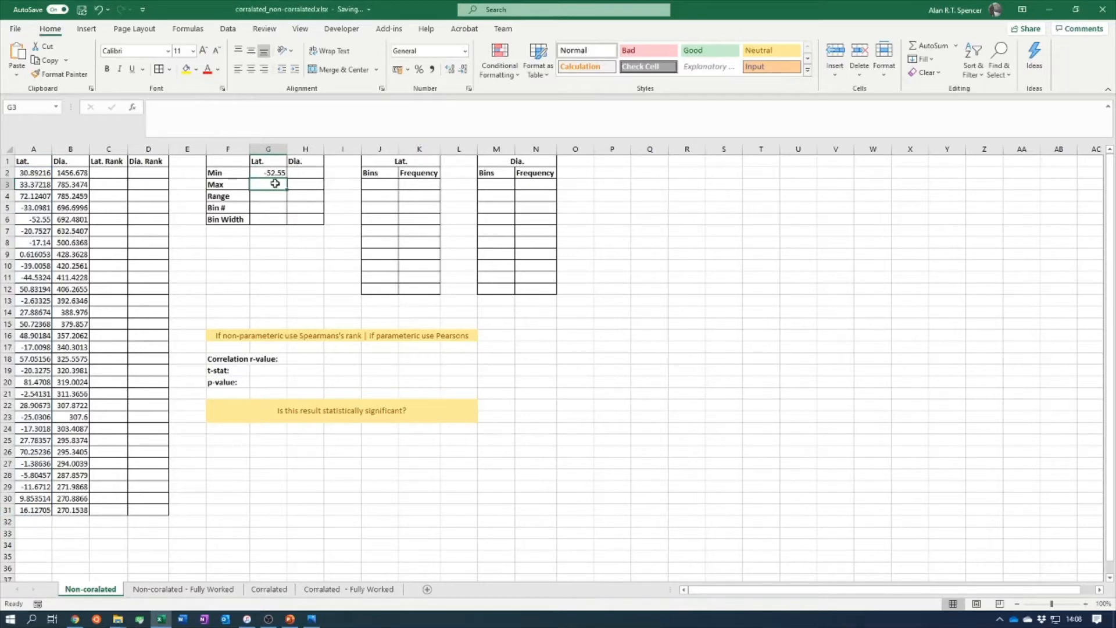
Calculate the maximum latitude in G3 with a MAX formula over A2:A31
type("=")
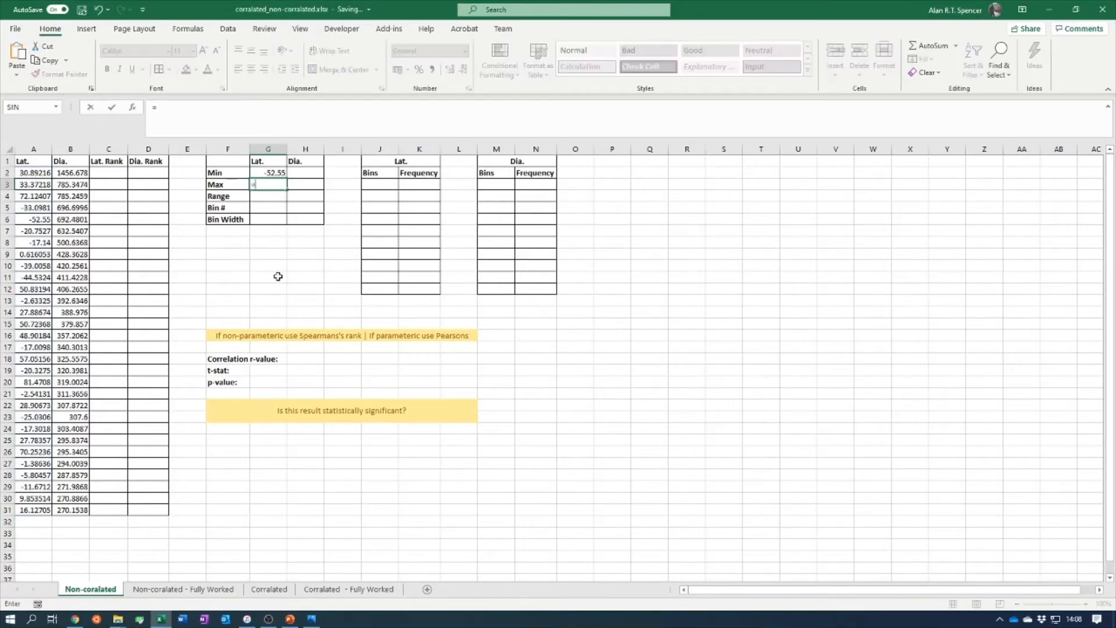
type("max")
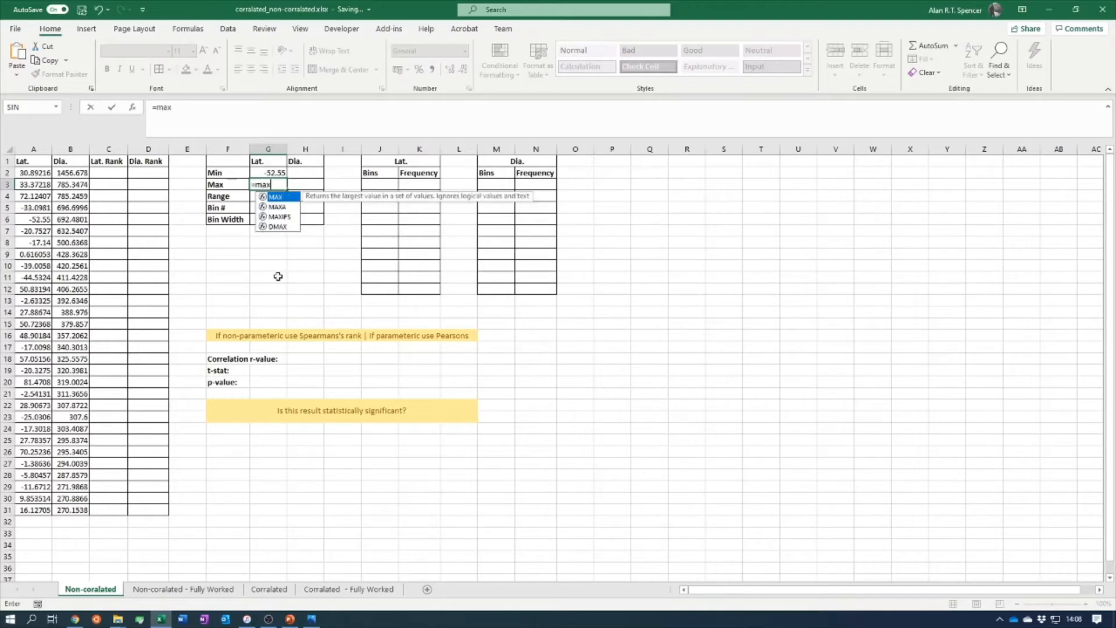
double_click(285, 201)
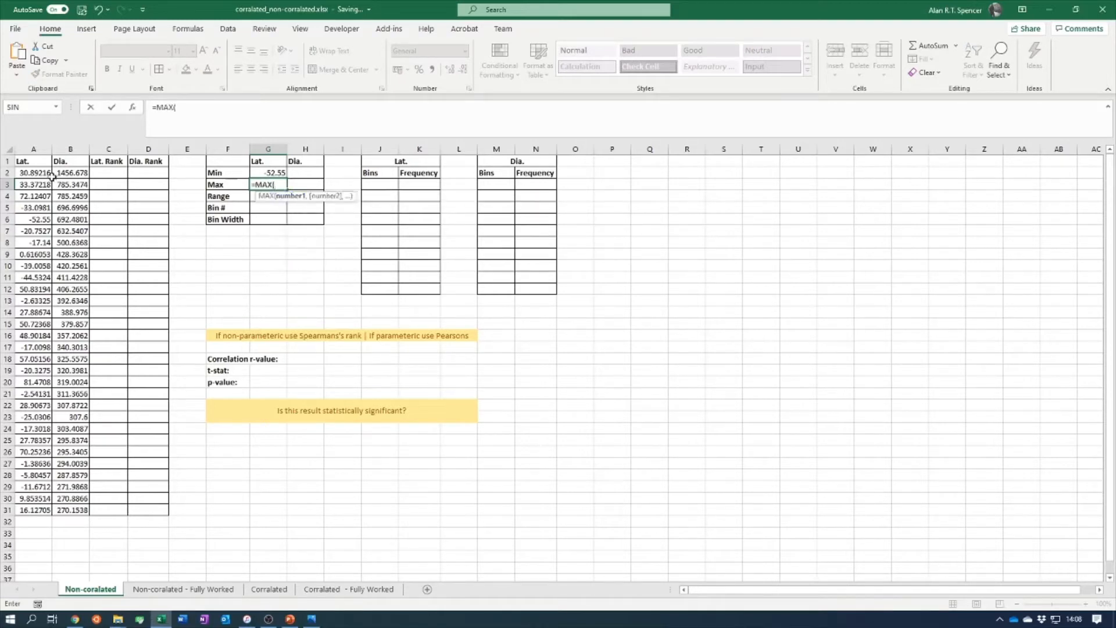
left_click_drag(33, 173, 40, 512)
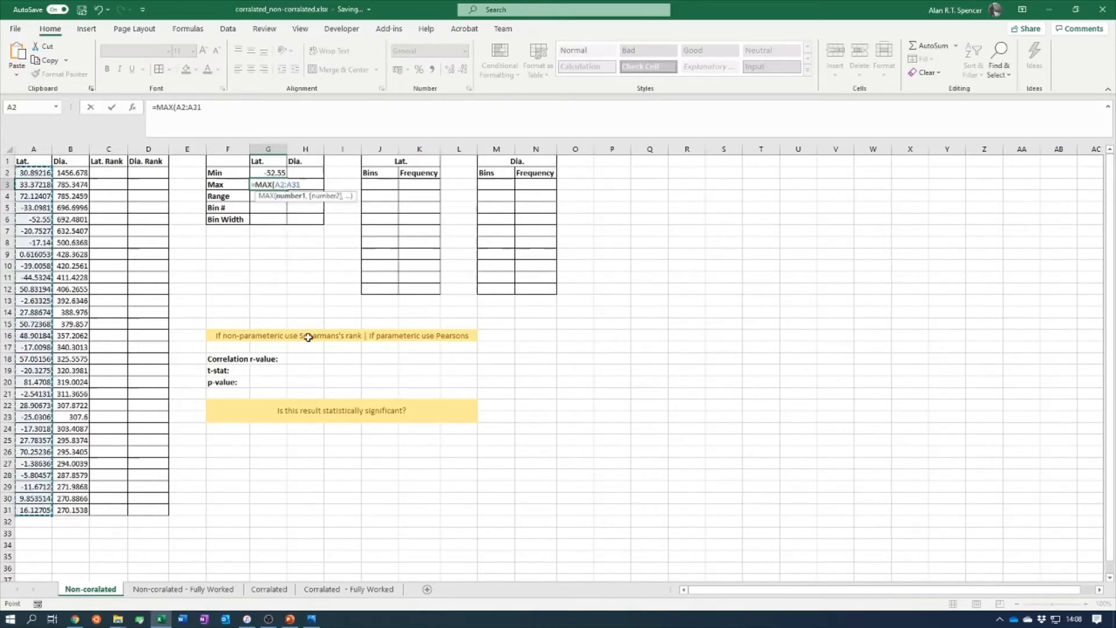
type(")")
key("Return")
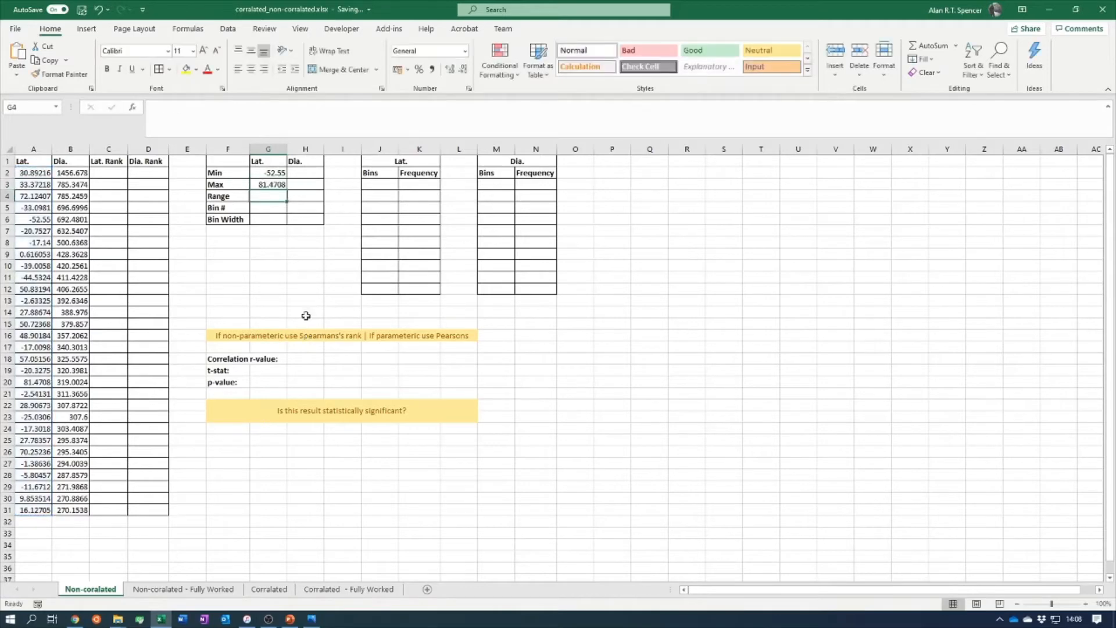
Calculate the latitude range in G4 by subtracting the minimum in G2 from the maximum in G3
type("=")
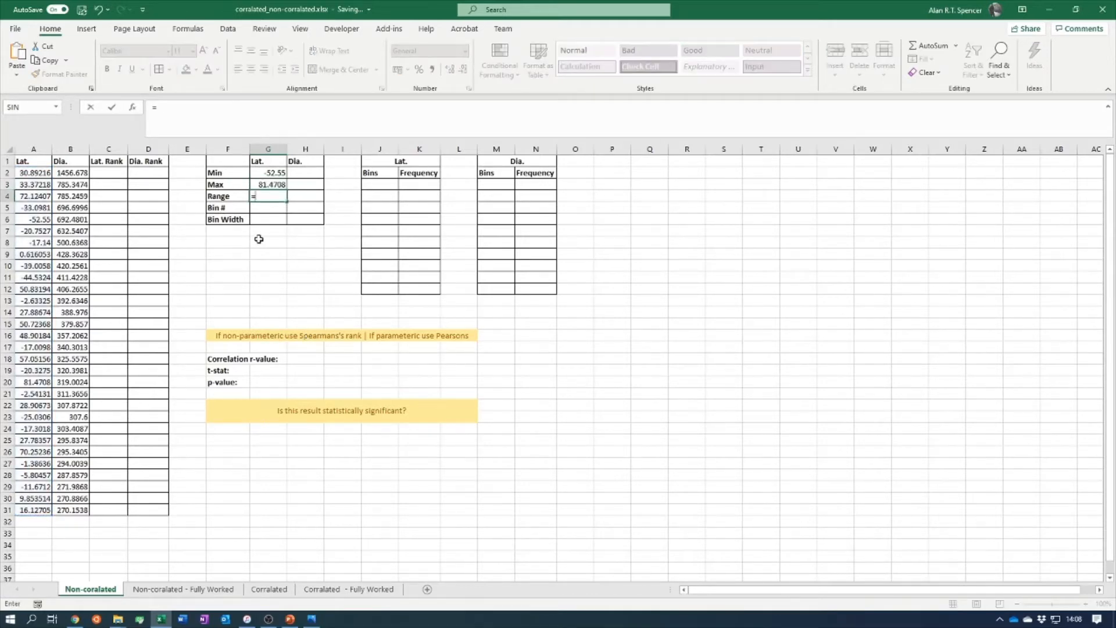
left_click(259, 184)
type("-")
left_click(278, 173)
key("Return")
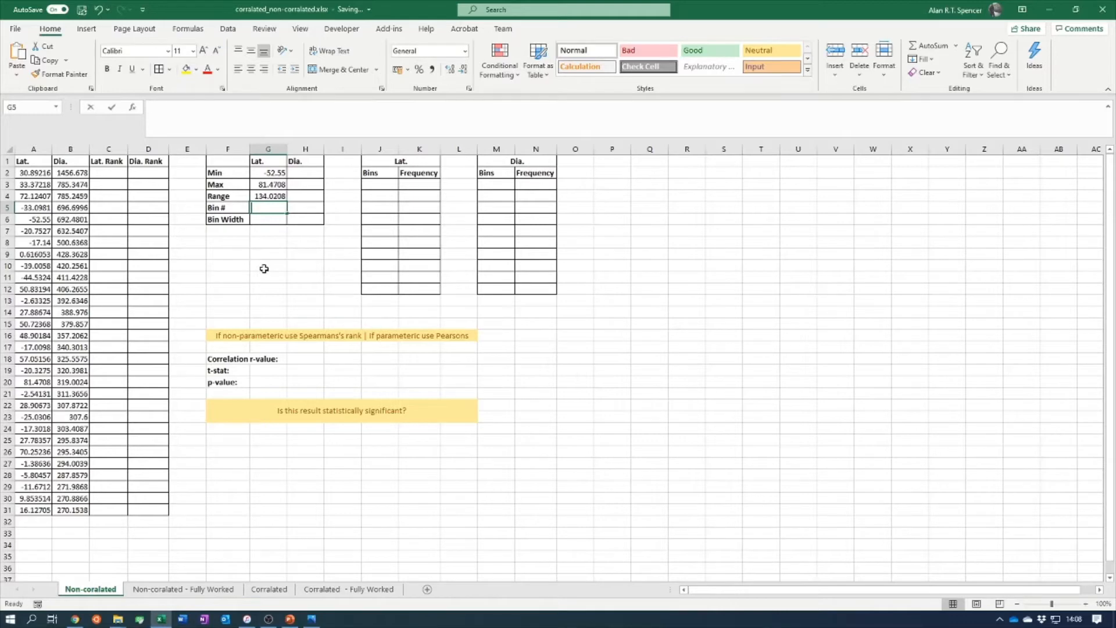
Set the latitude bin number in G5 to 10 and calculate the bin width in G6 as =G4/G5
type("10")
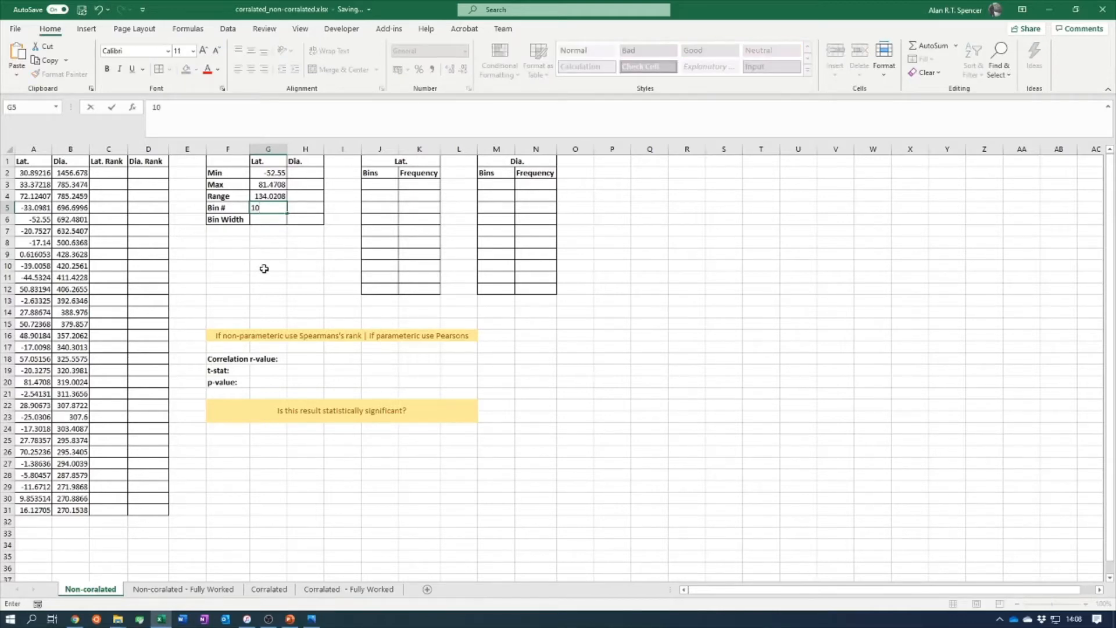
left_click(268, 267)
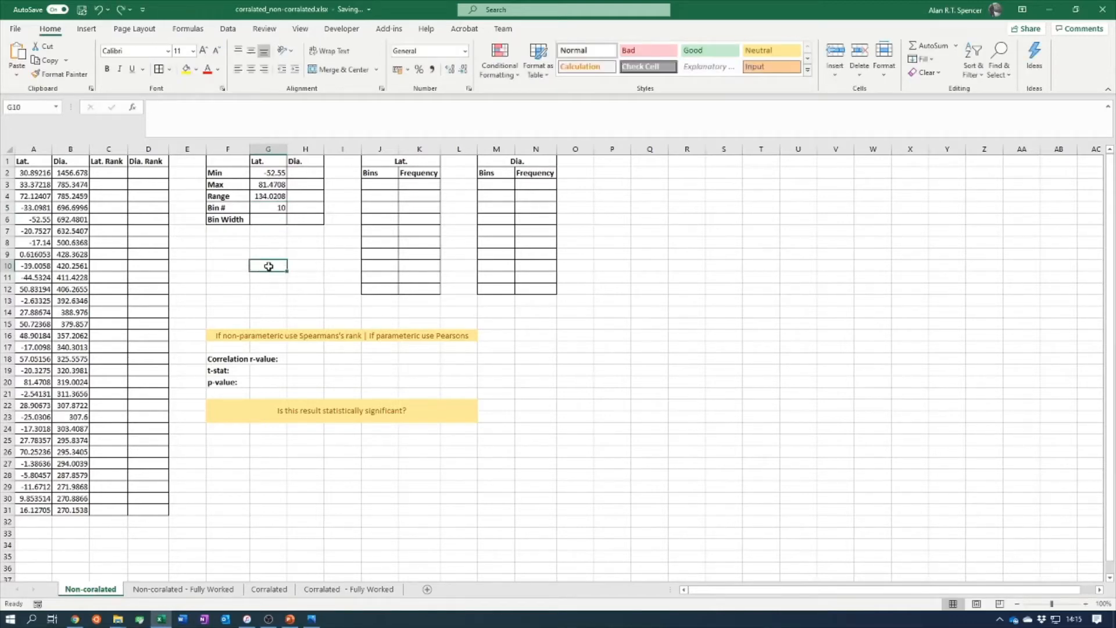
left_click(272, 219)
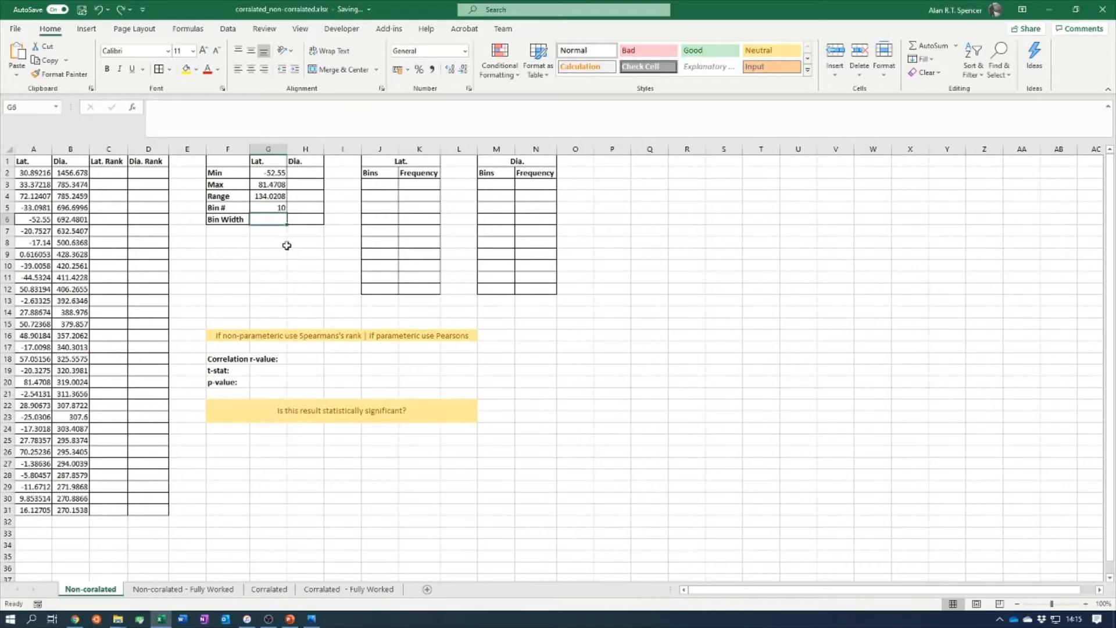
type("=")
left_click(278, 196)
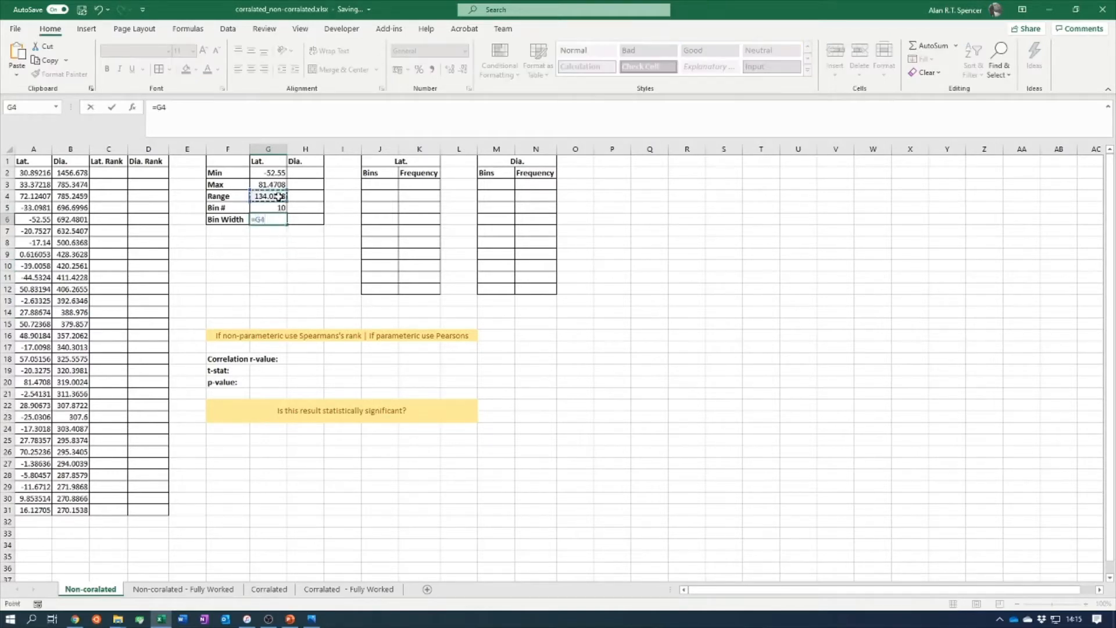
type("/")
left_click(282, 208)
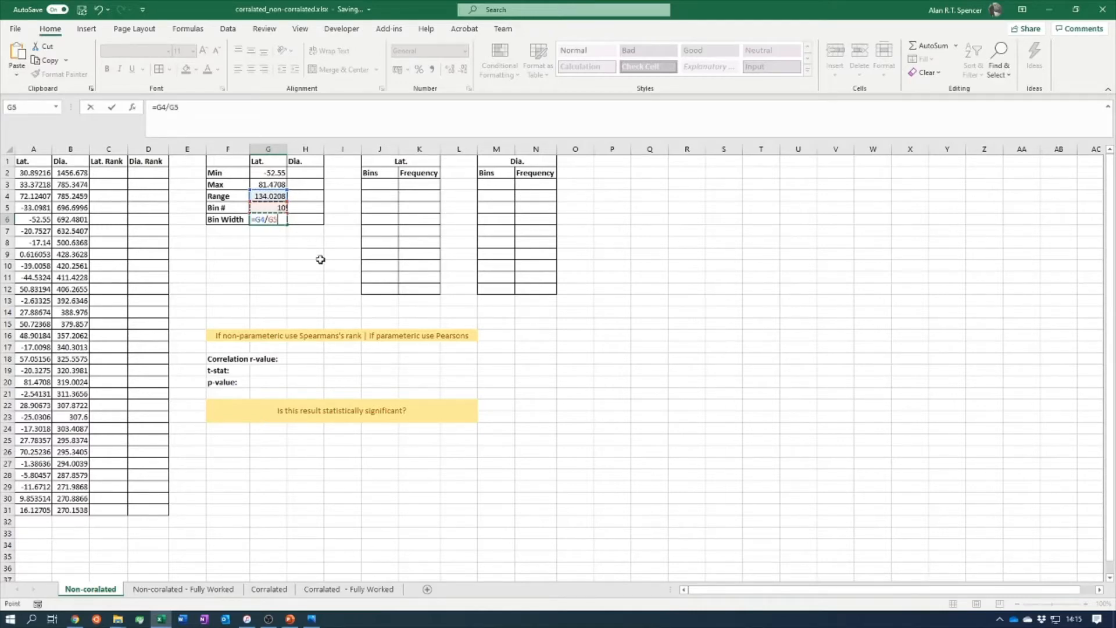
key("Return")
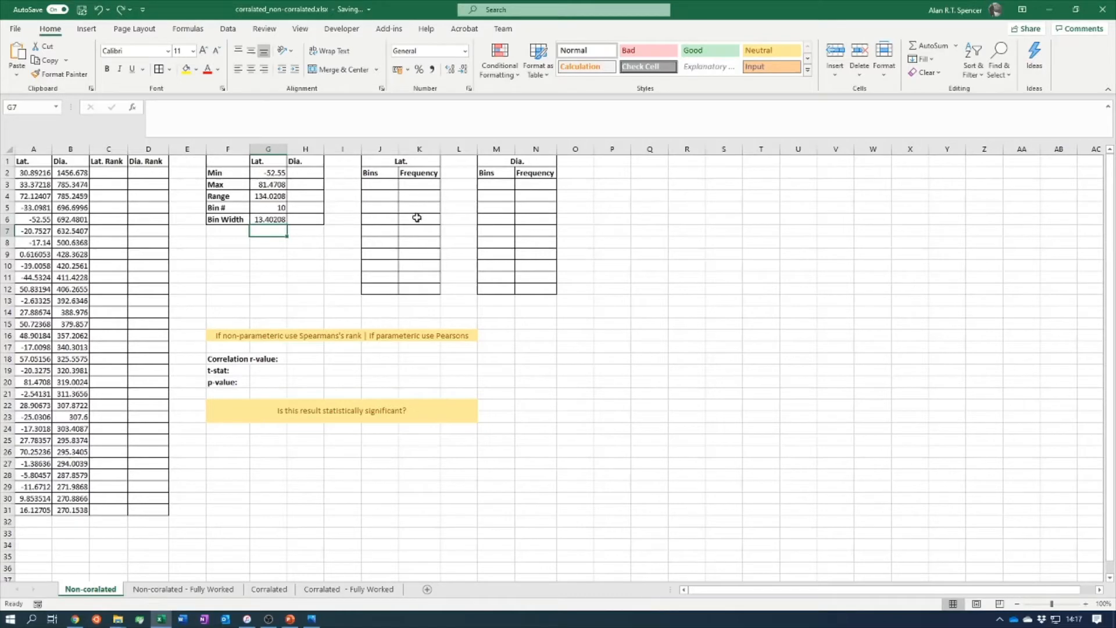
Calculate the first latitude bin in J3 by adding the bin width in G6 to the minimum in G2
left_click(376, 184)
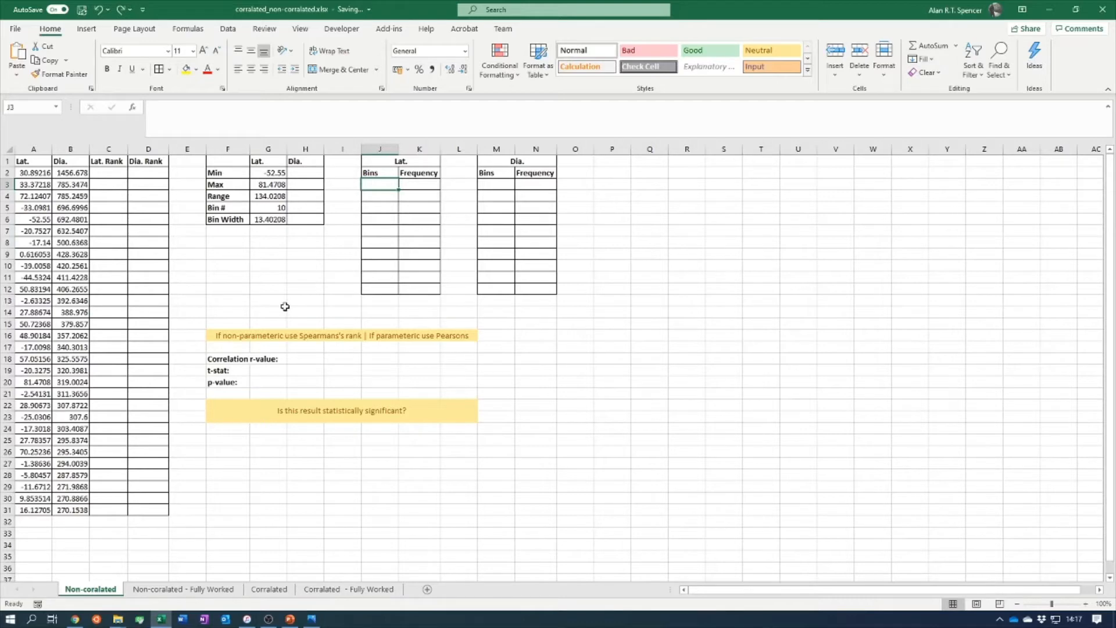
type("=")
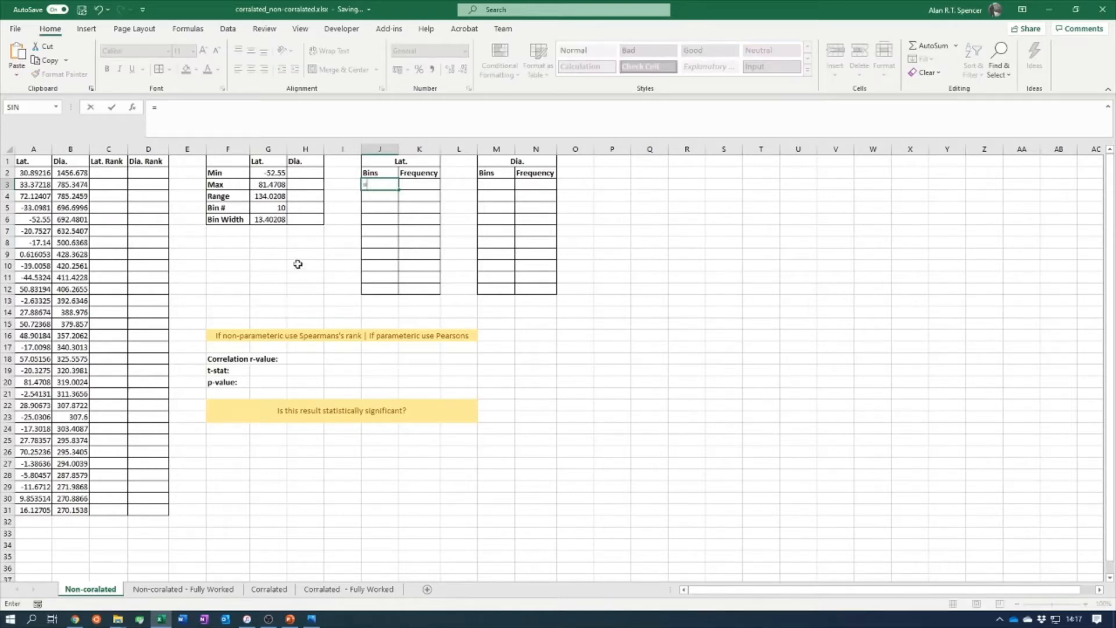
left_click(267, 174)
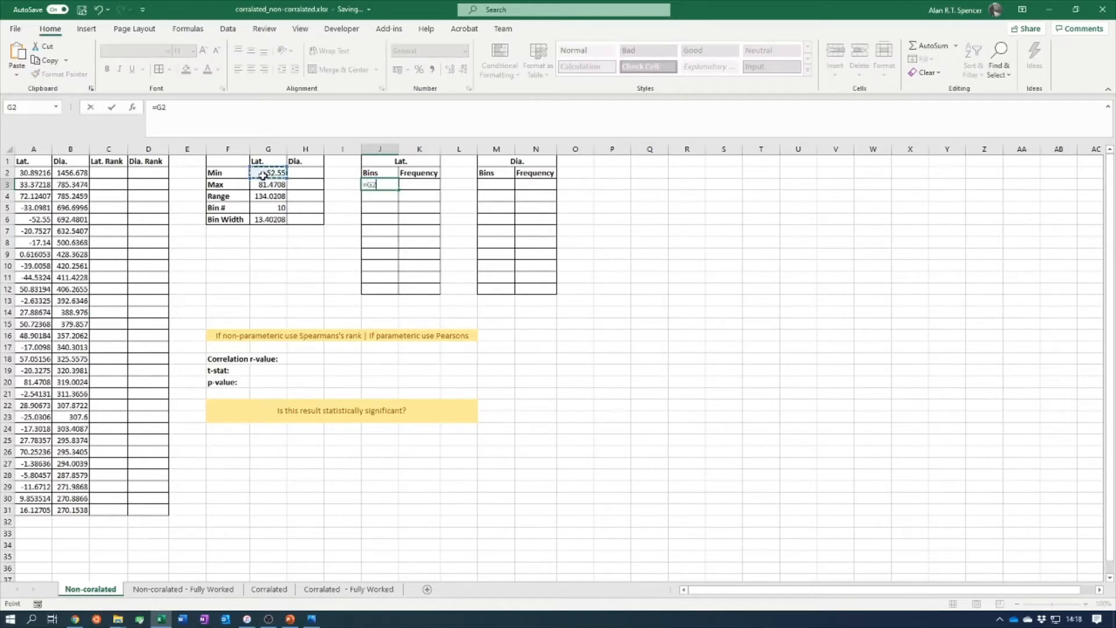
type("+")
left_click(273, 219)
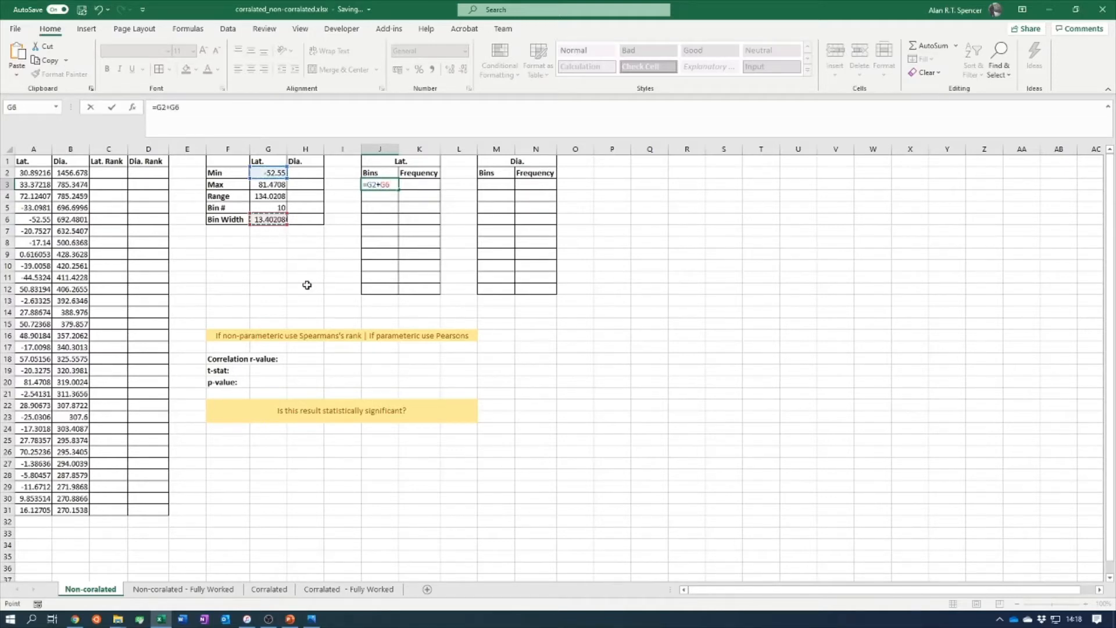
key("Return")
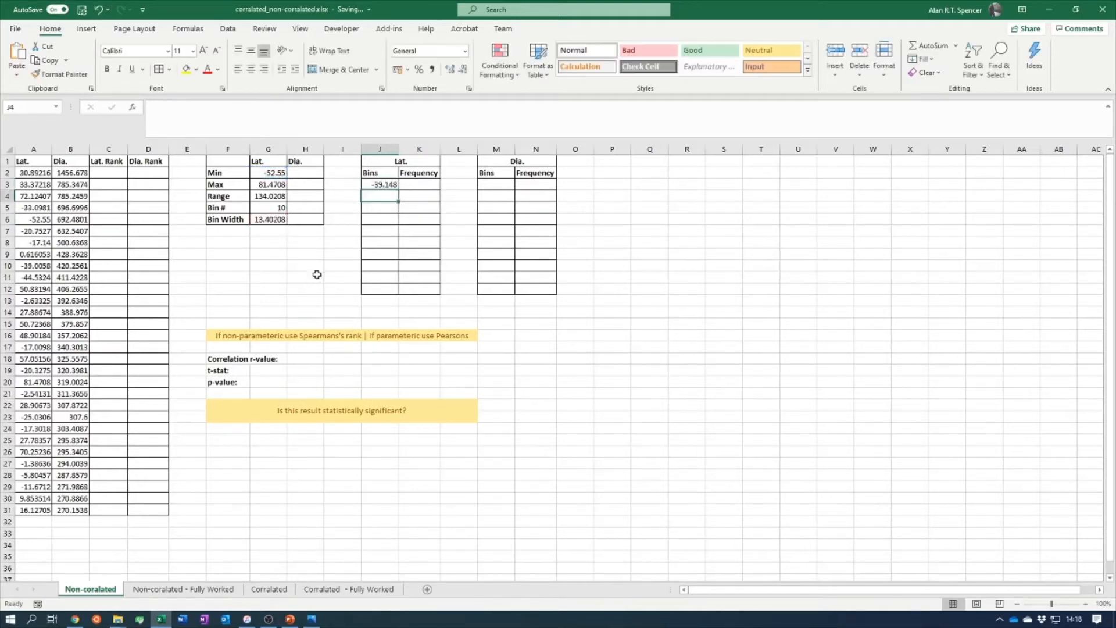
Make the bin width reference in the J3 formula absolute, as $G$6
left_click(390, 184)
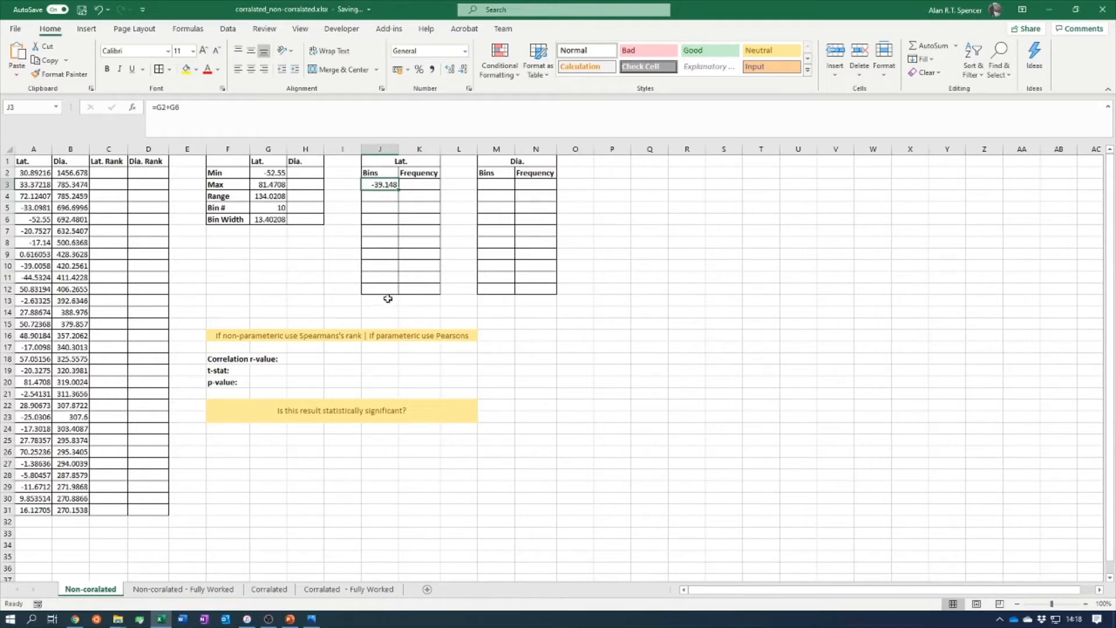
left_click(299, 123)
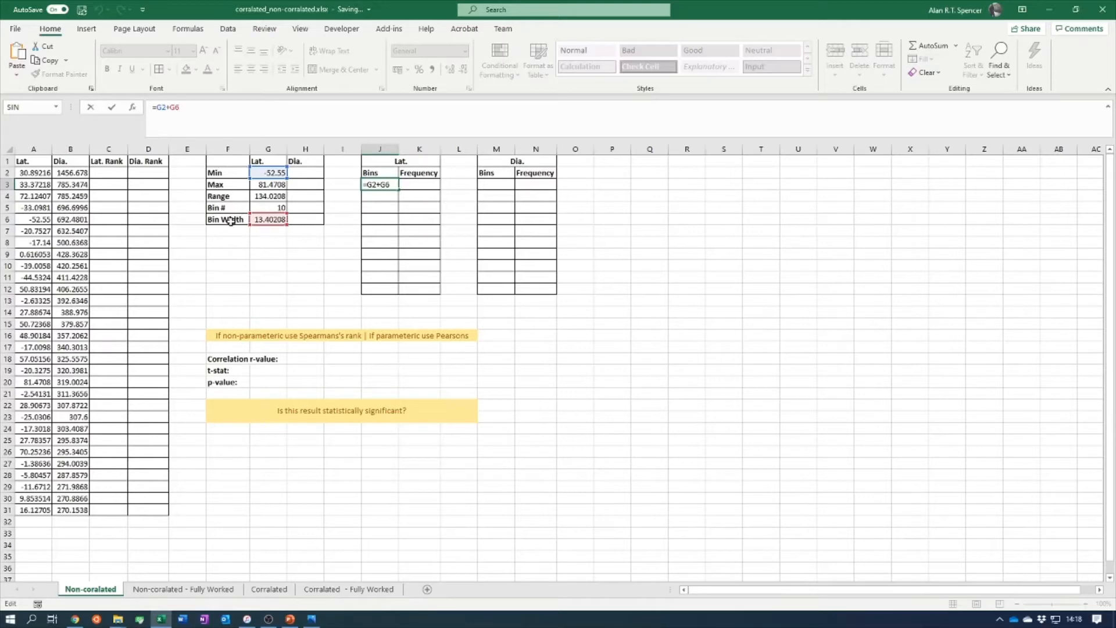
left_click(170, 108)
type("$")
left_click(180, 106)
type("$")
key("Return")
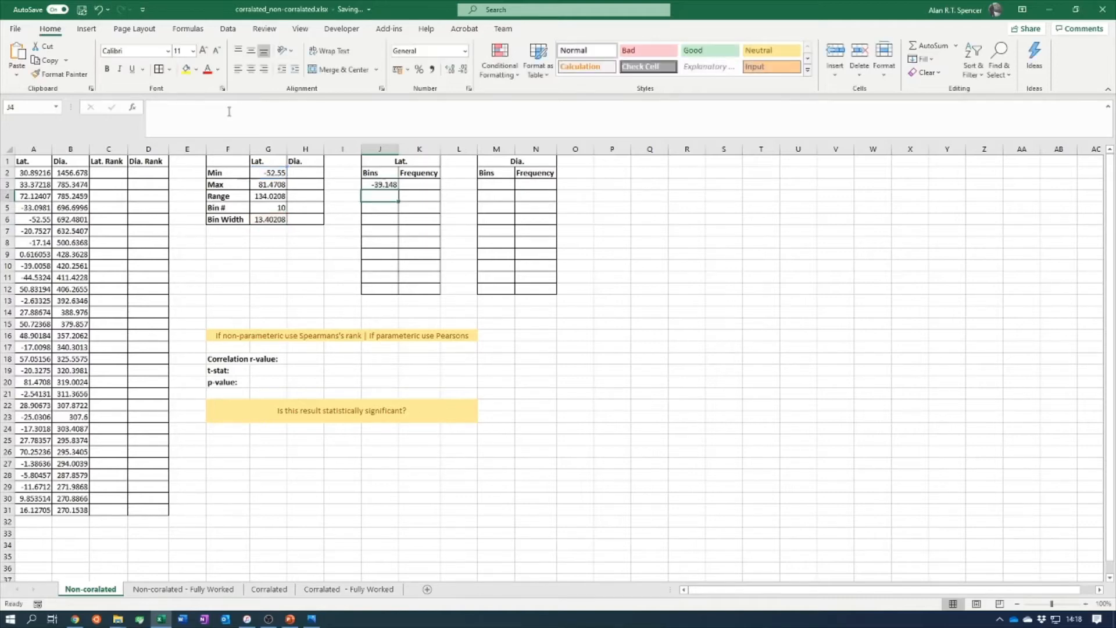
Fill the first latitude bin formula from J3 down into J4
left_click(375, 184)
left_click_drag(398, 190, 398, 202)
left_click(337, 229)
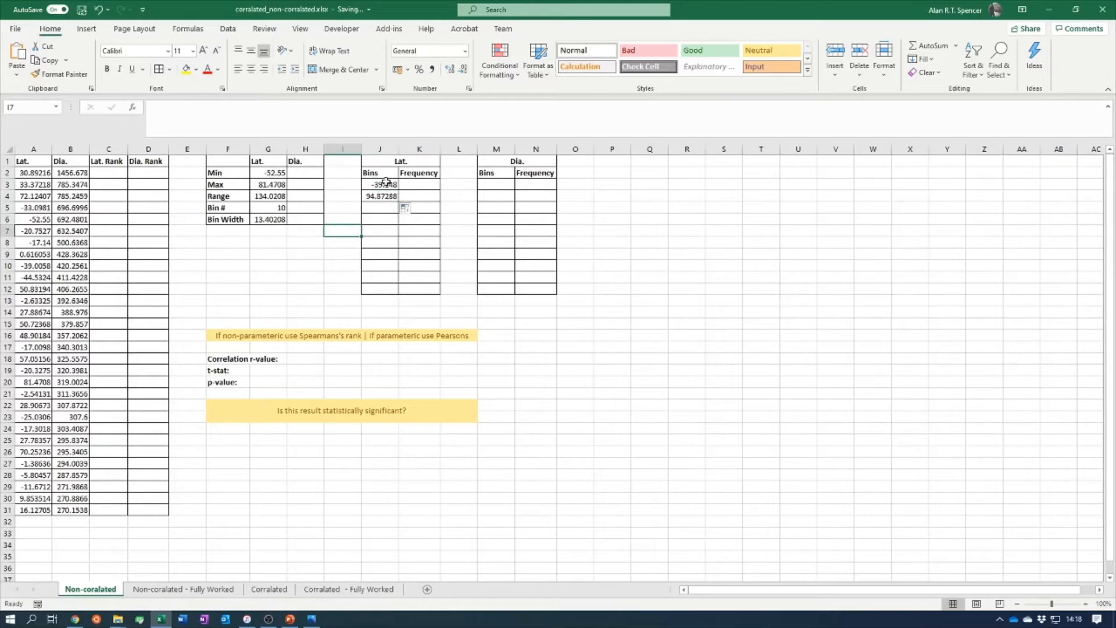
Correct the second latitude bin formula in J4 to =J3+$G$6 so it builds on the previous bin
left_click(388, 198)
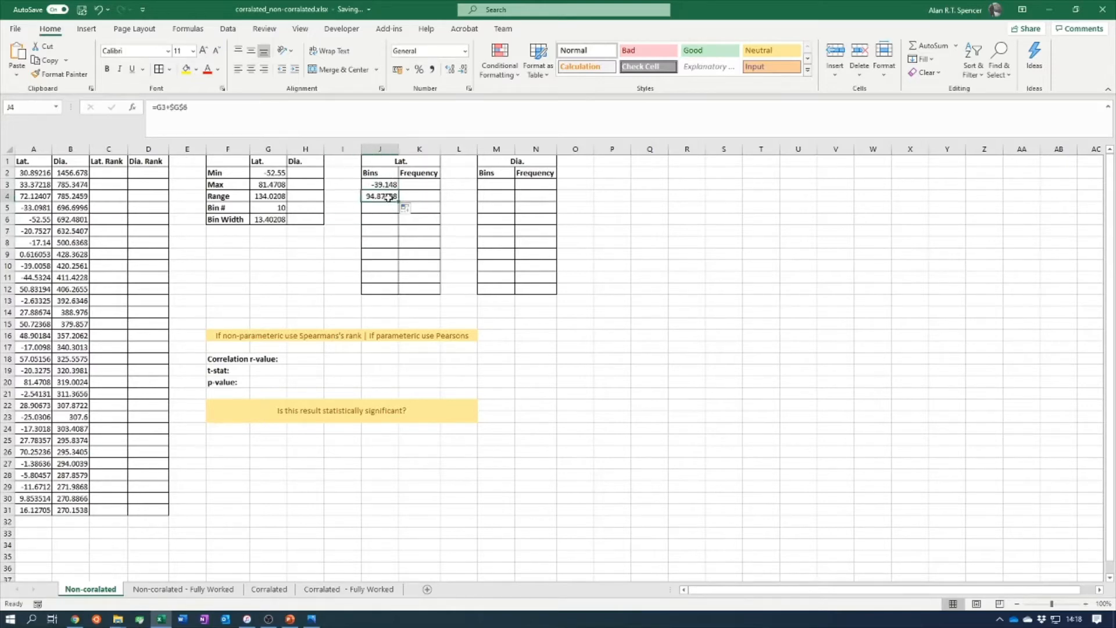
left_click(260, 119)
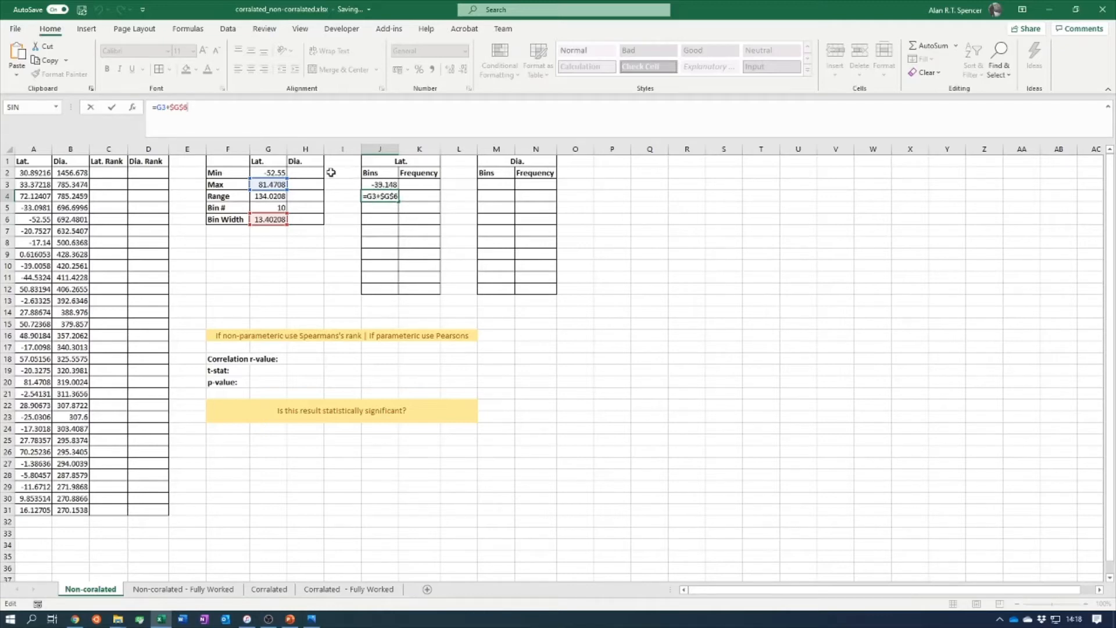
double_click(158, 108)
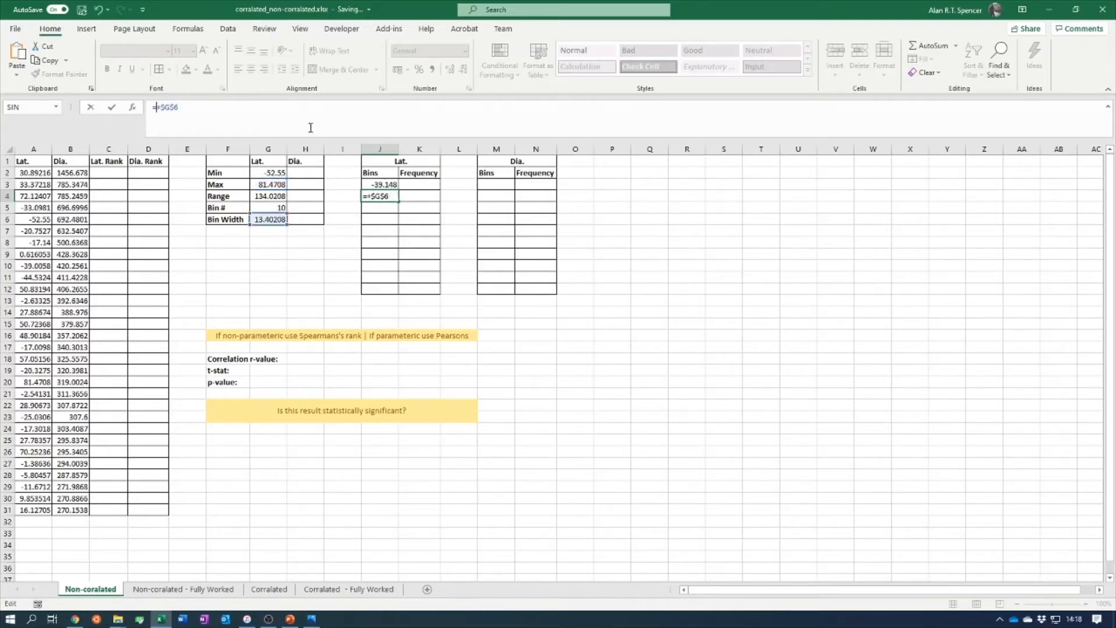
left_click(384, 184)
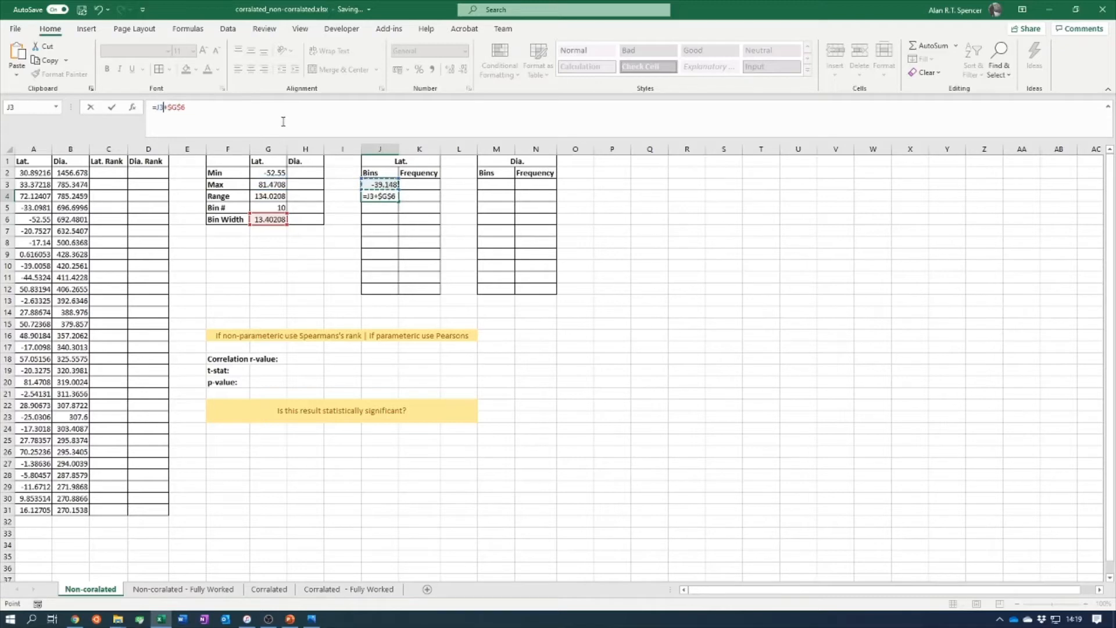
left_click(282, 121)
key("Return")
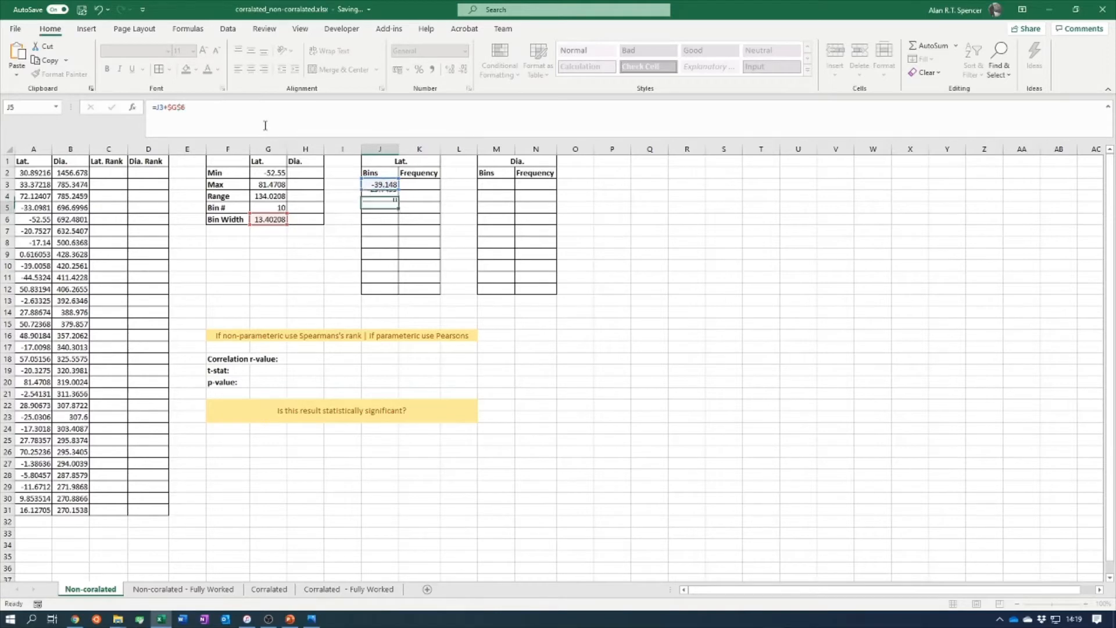
Fill the latitude bin formula from J4 down to J12
left_click(397, 202)
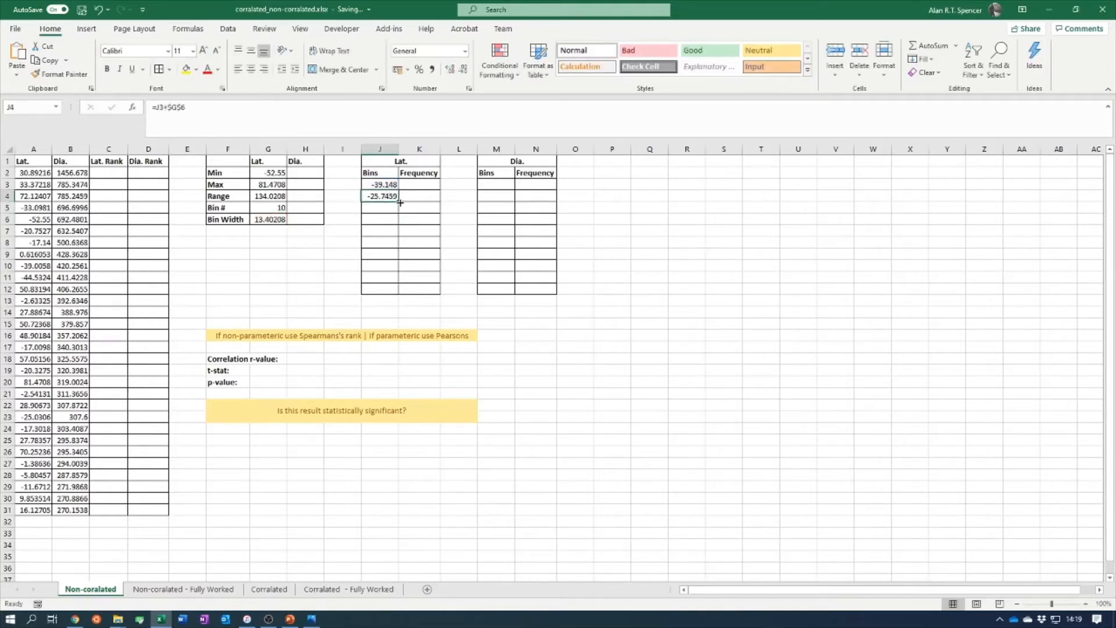
left_click_drag(401, 203, 400, 293)
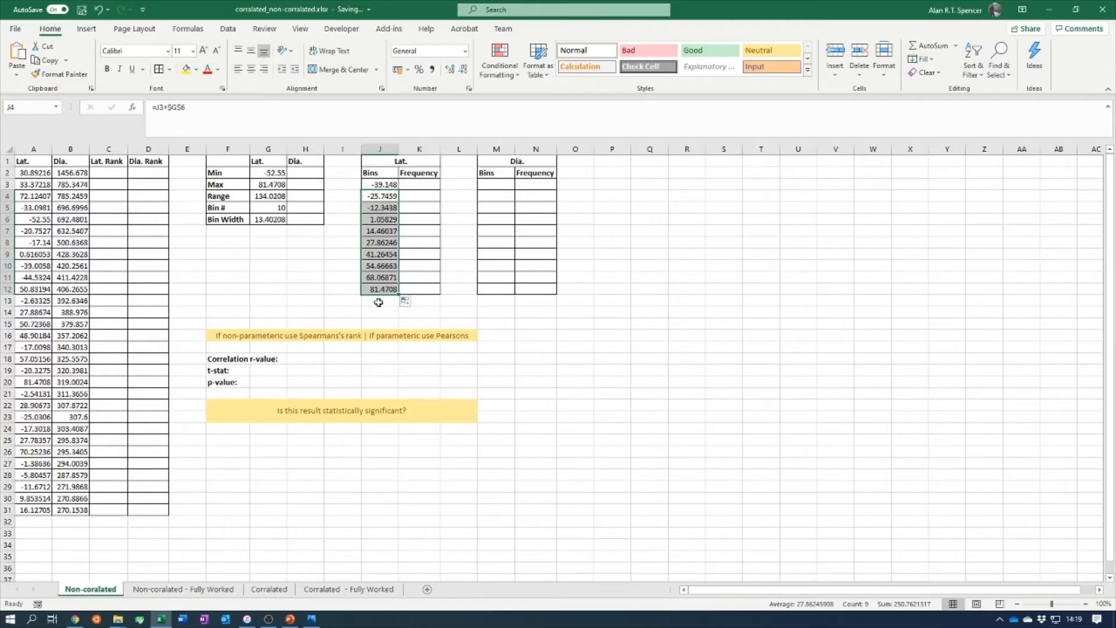
left_click(304, 262)
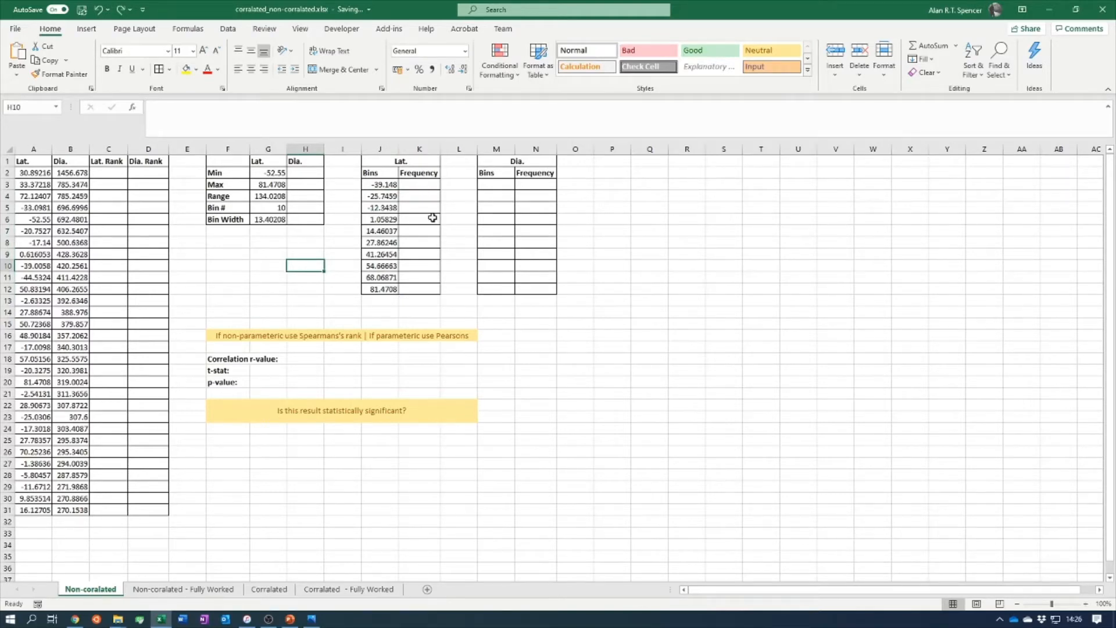
Calculate the latitude bin frequencies in K3 with =FREQUENCY(A2:A31,J3:J12)
left_click(418, 187)
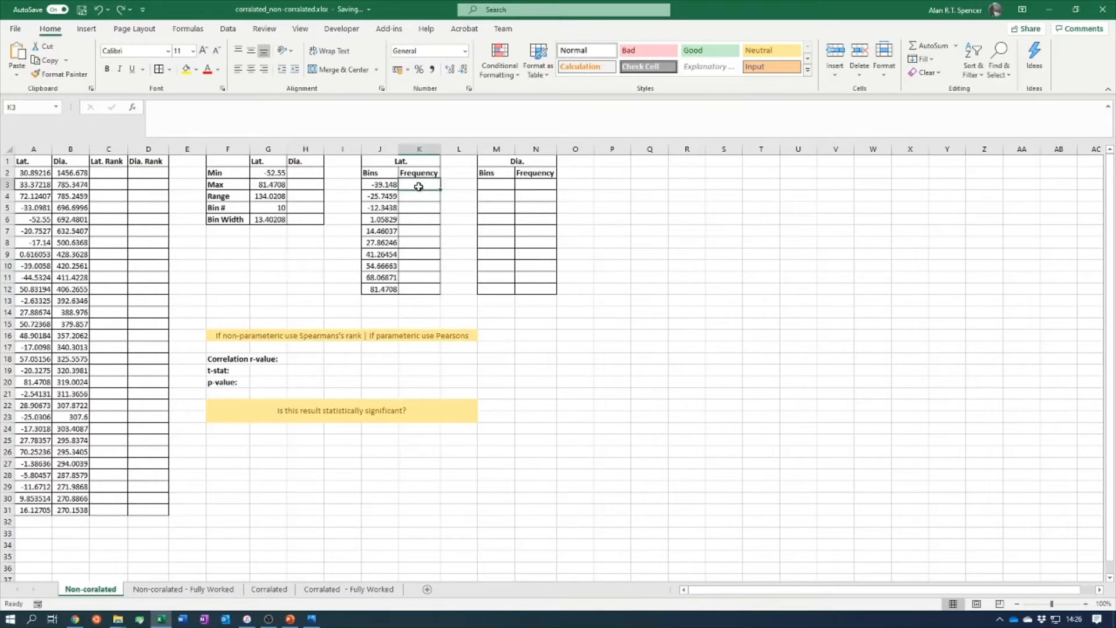
type("=")
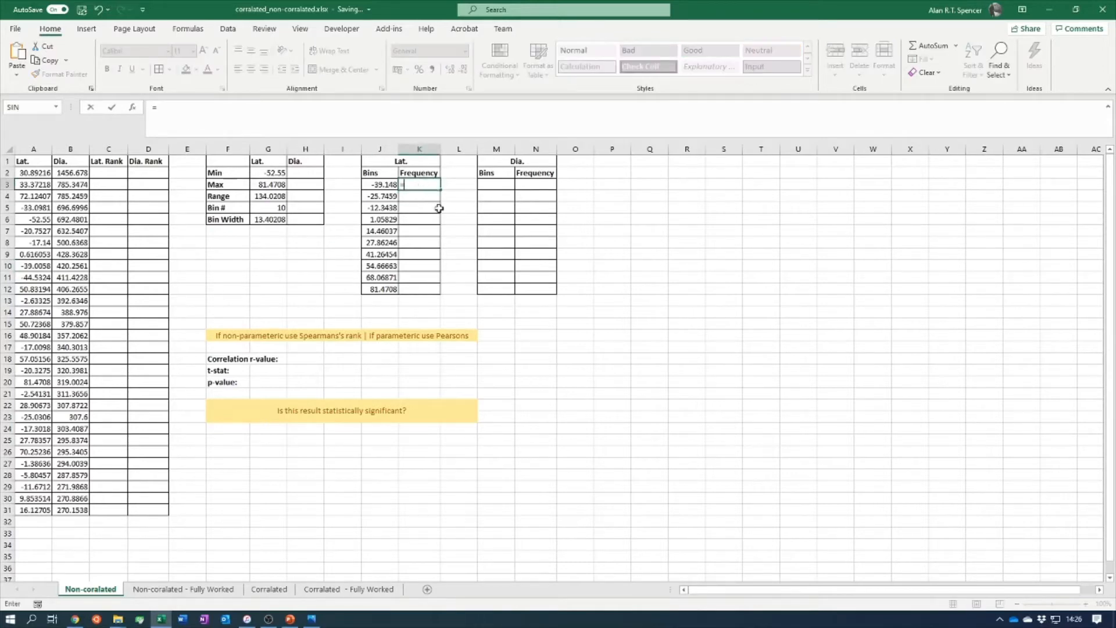
type("fre")
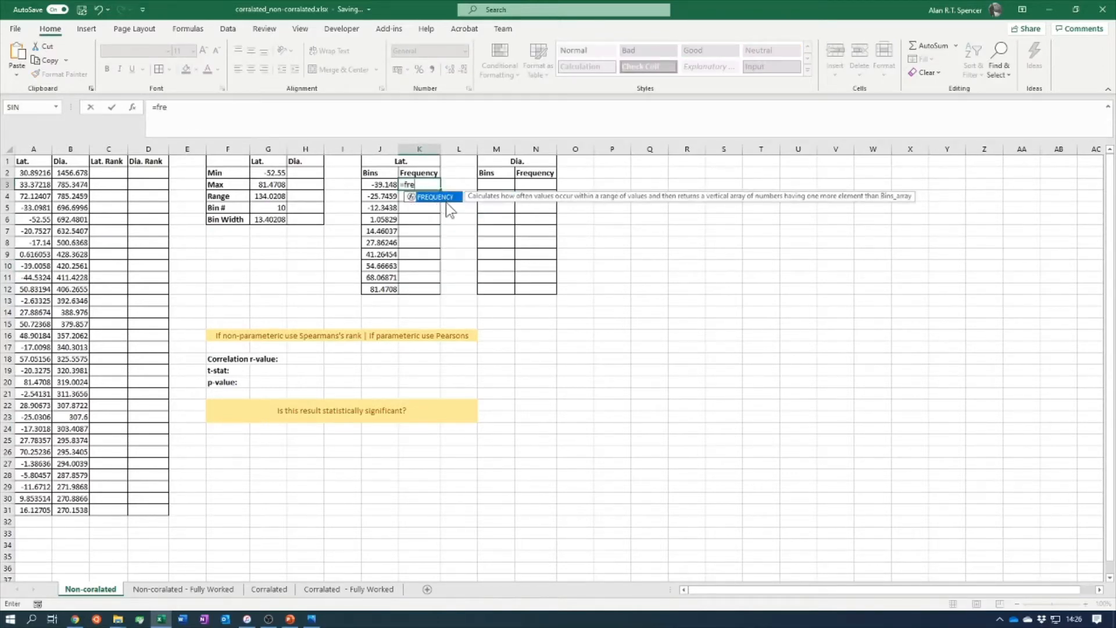
double_click(445, 200)
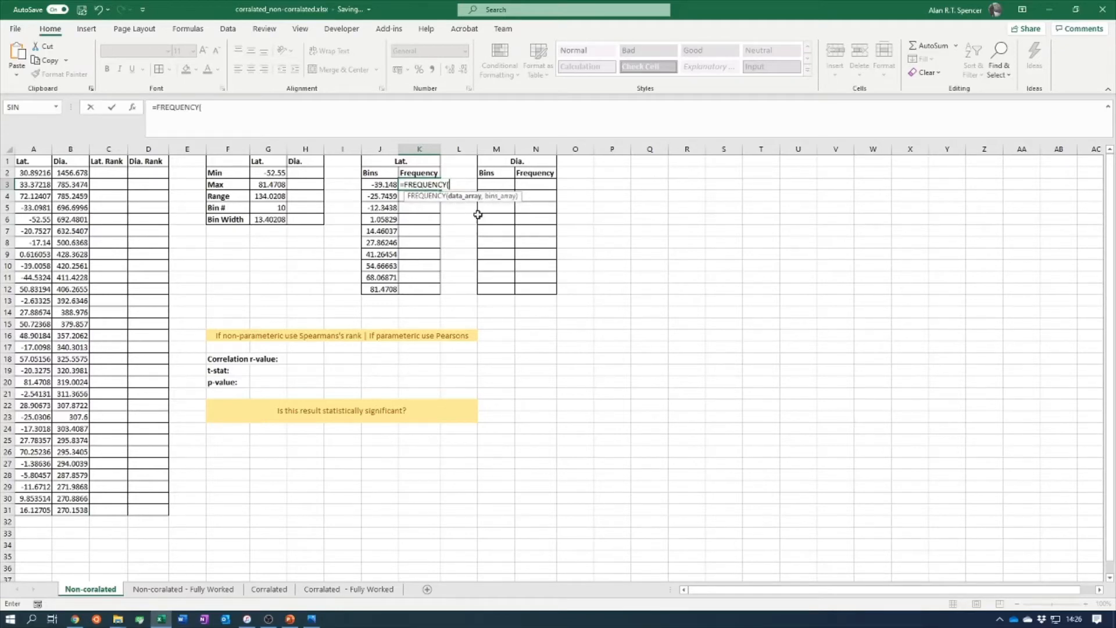
left_click_drag(24, 173, 35, 510)
type(",")
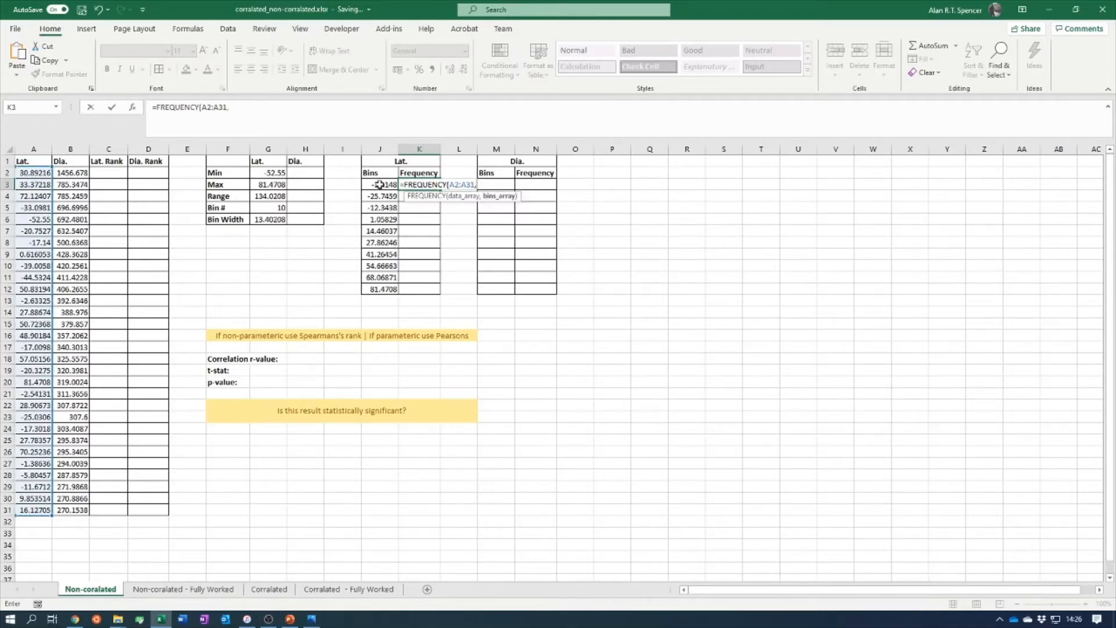
left_click_drag(377, 184, 382, 289)
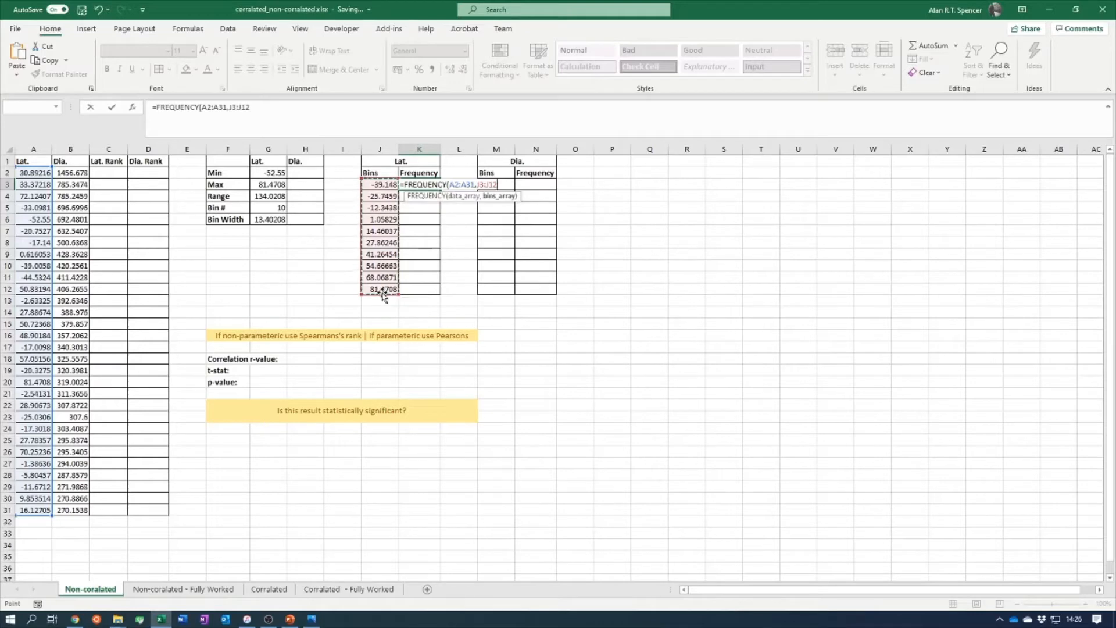
type(")")
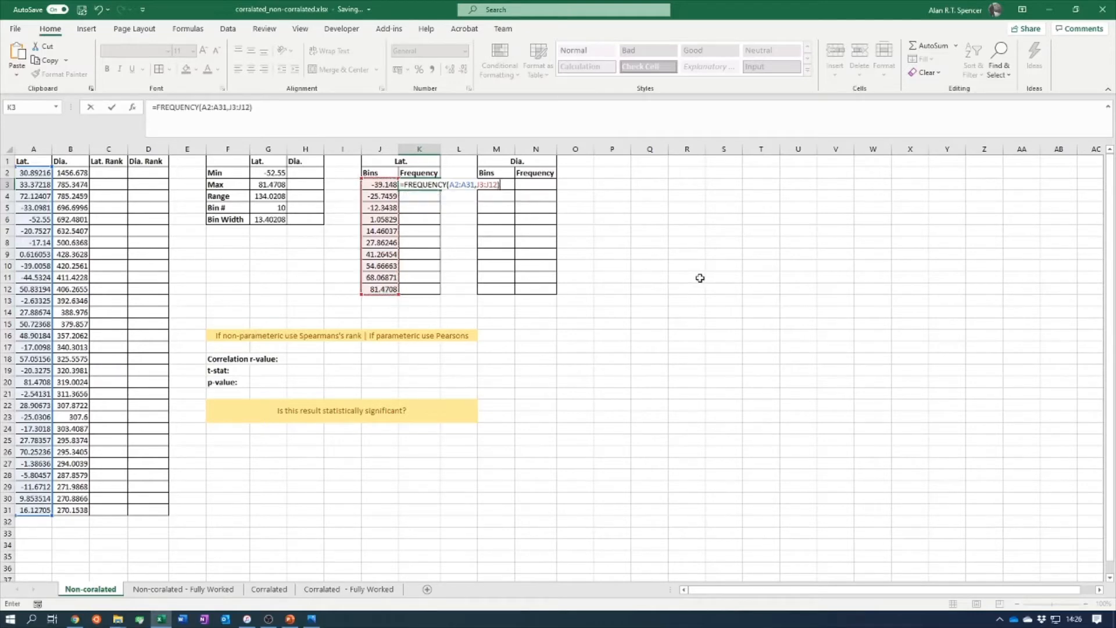
key("Return")
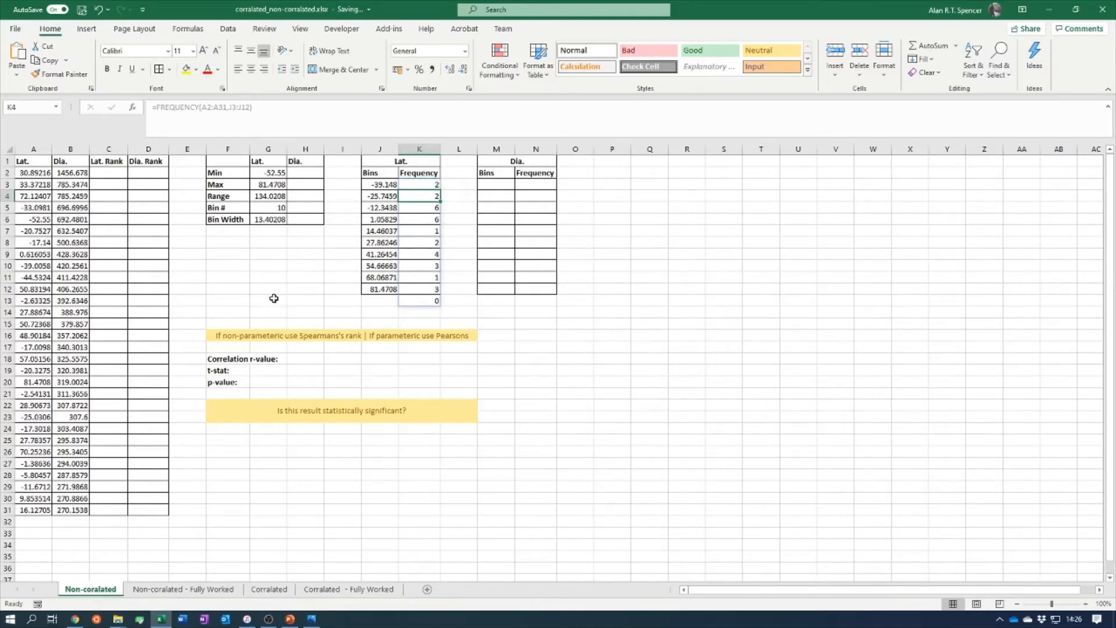
left_click(306, 291)
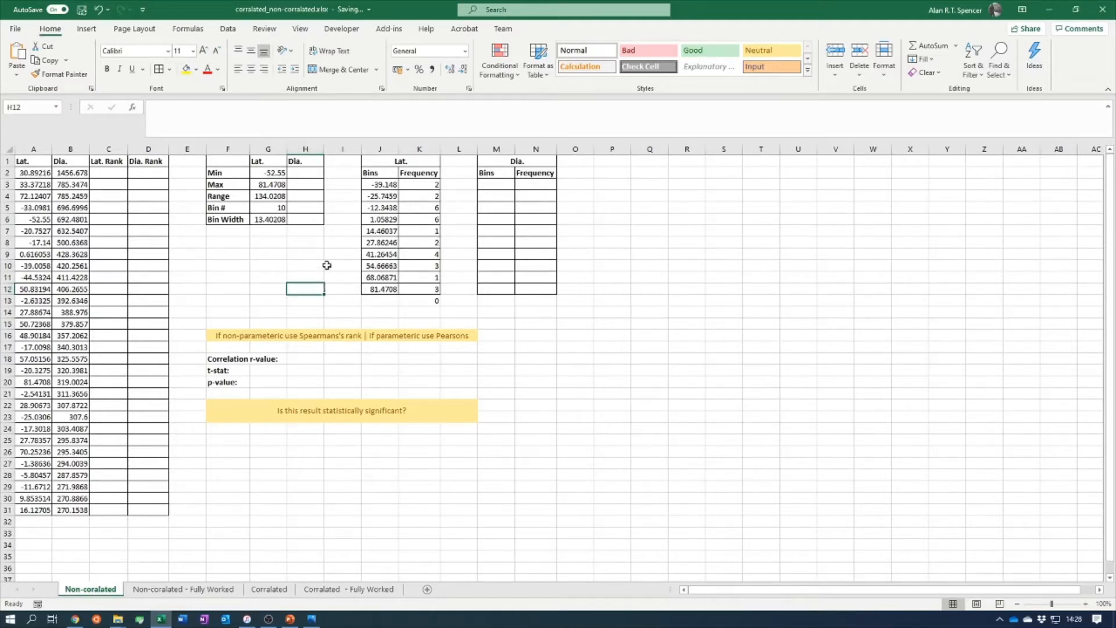
Insert a 2-D clustered column chart of the latitude frequencies in K2:K12, including the header
left_click_drag(424, 184, 425, 291)
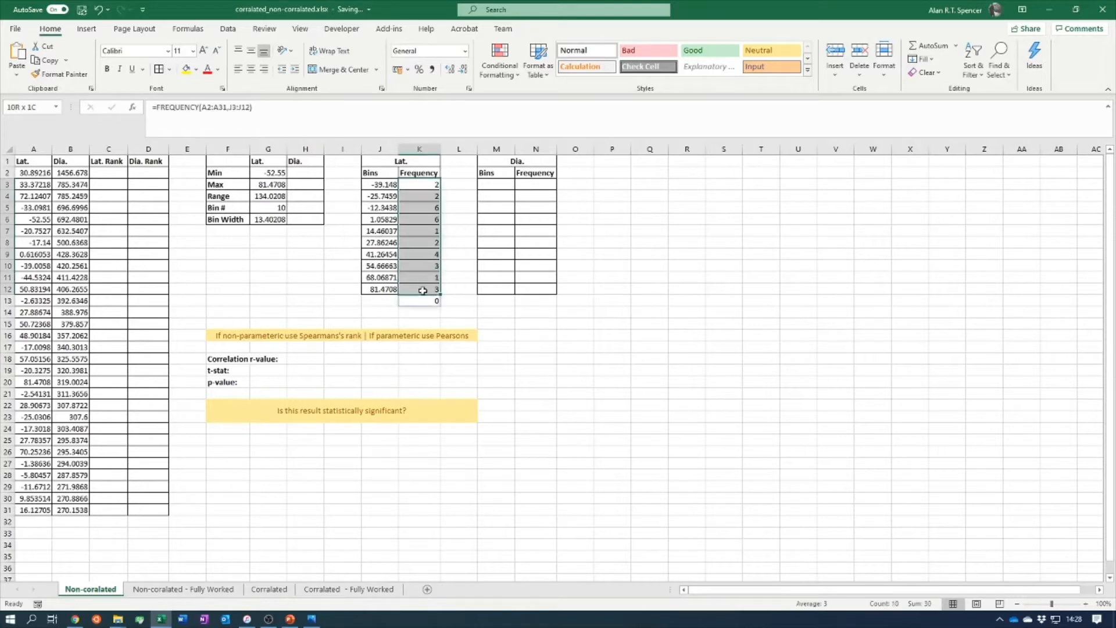
left_click_drag(420, 173, 430, 291)
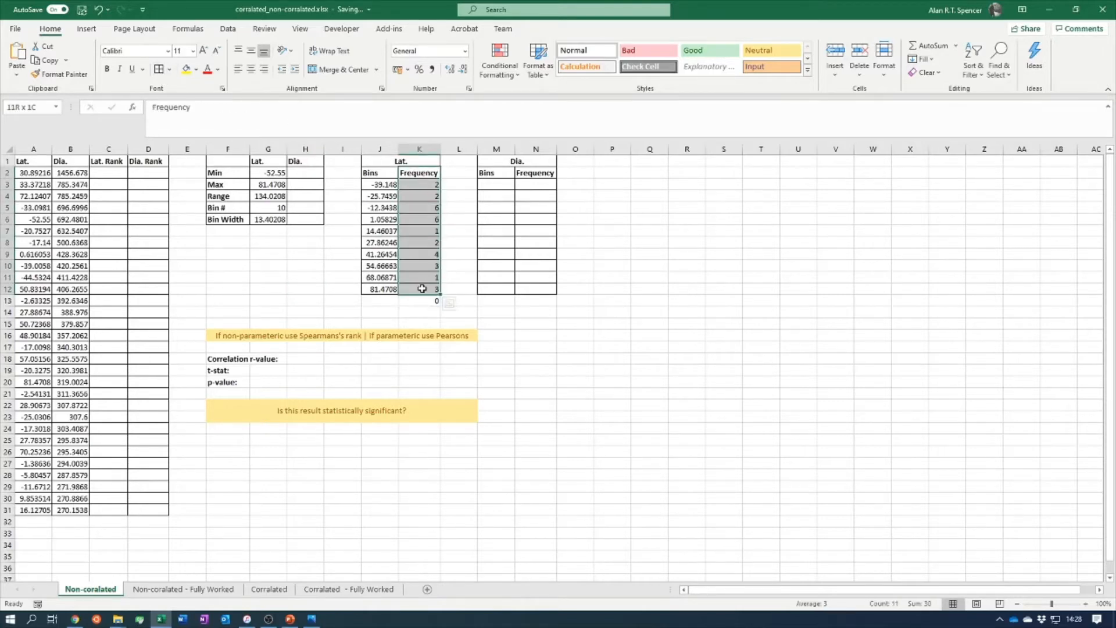
left_click(86, 31)
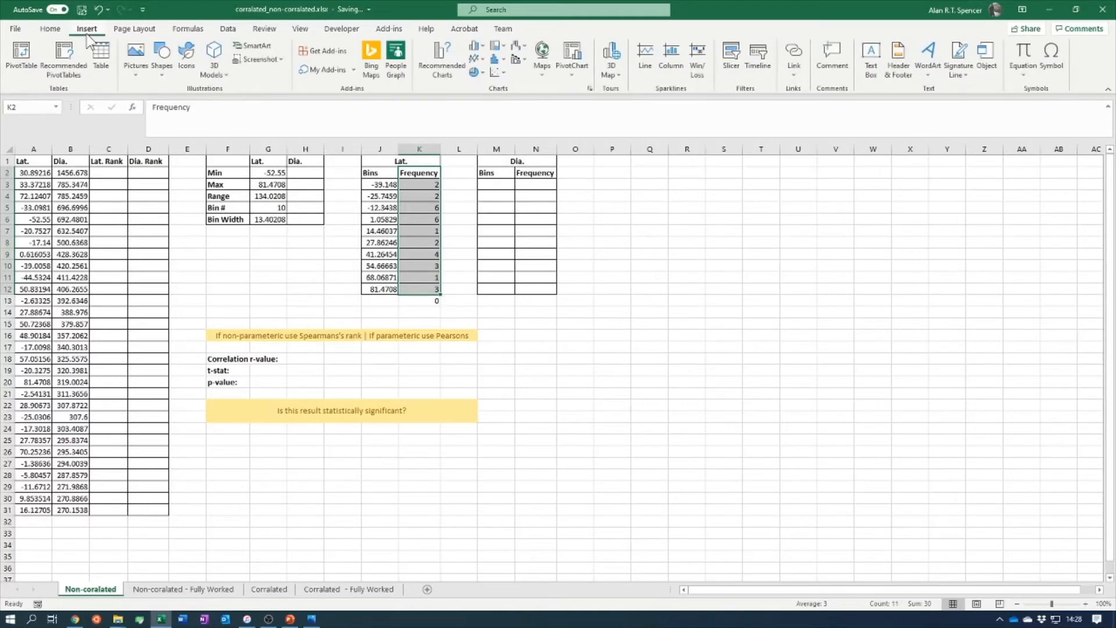
left_click(475, 49)
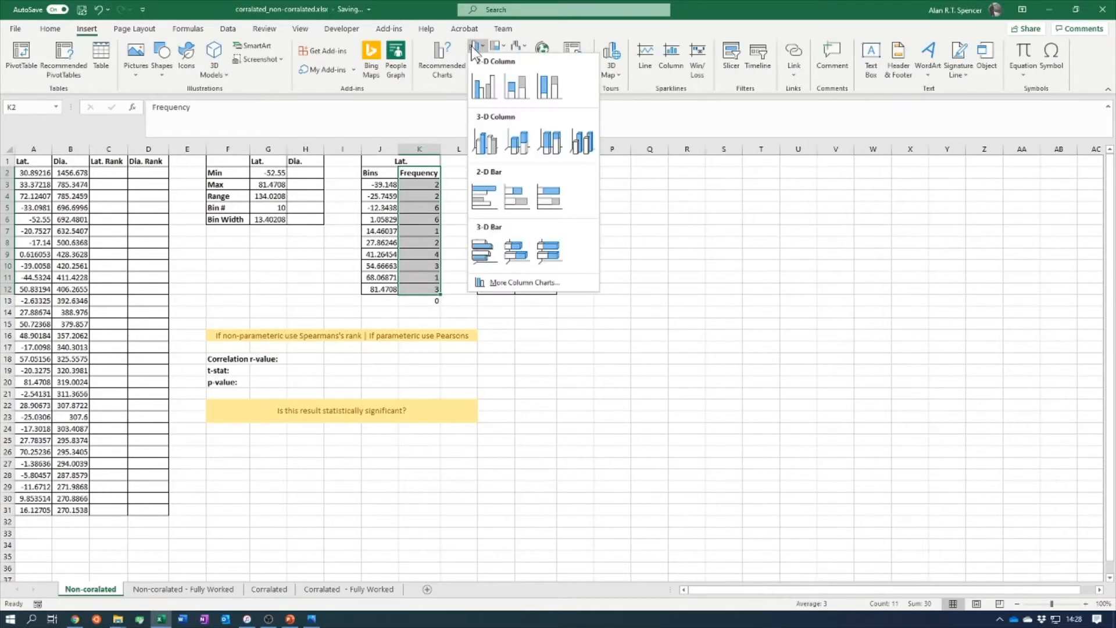
left_click(482, 92)
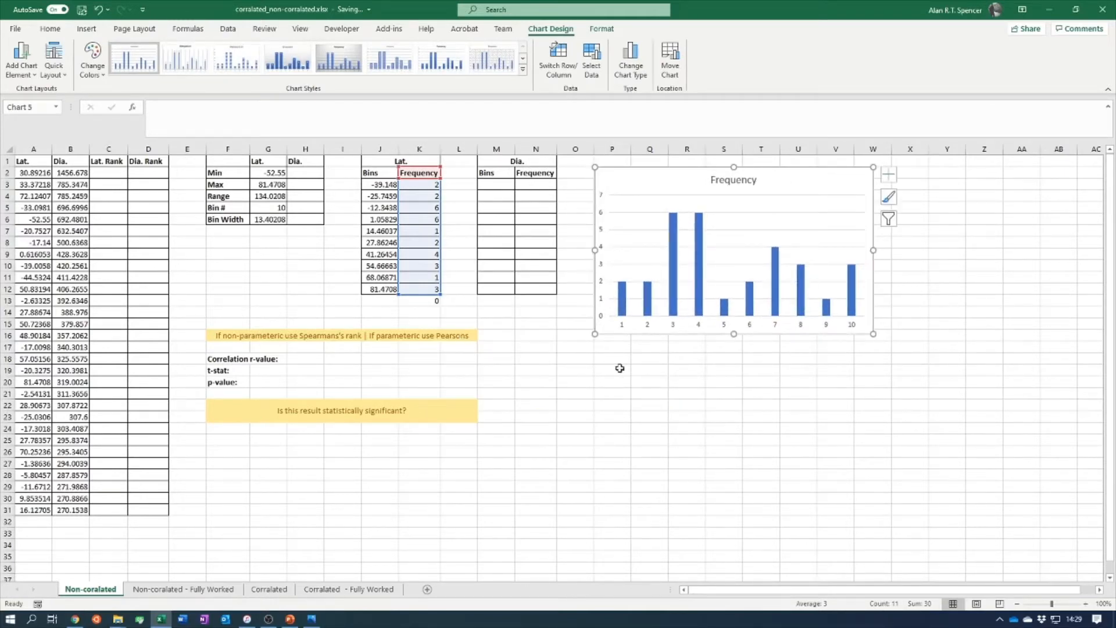
left_click(556, 336)
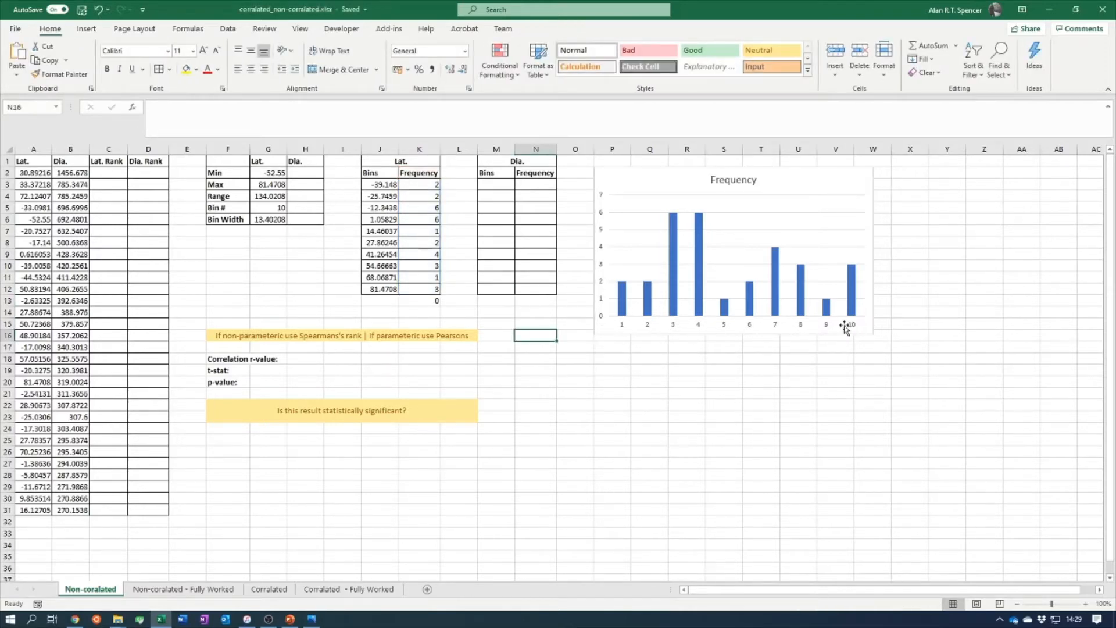
Set the frequency chart's horizontal axis labels to the latitude bins in J3:J12
left_click(789, 199)
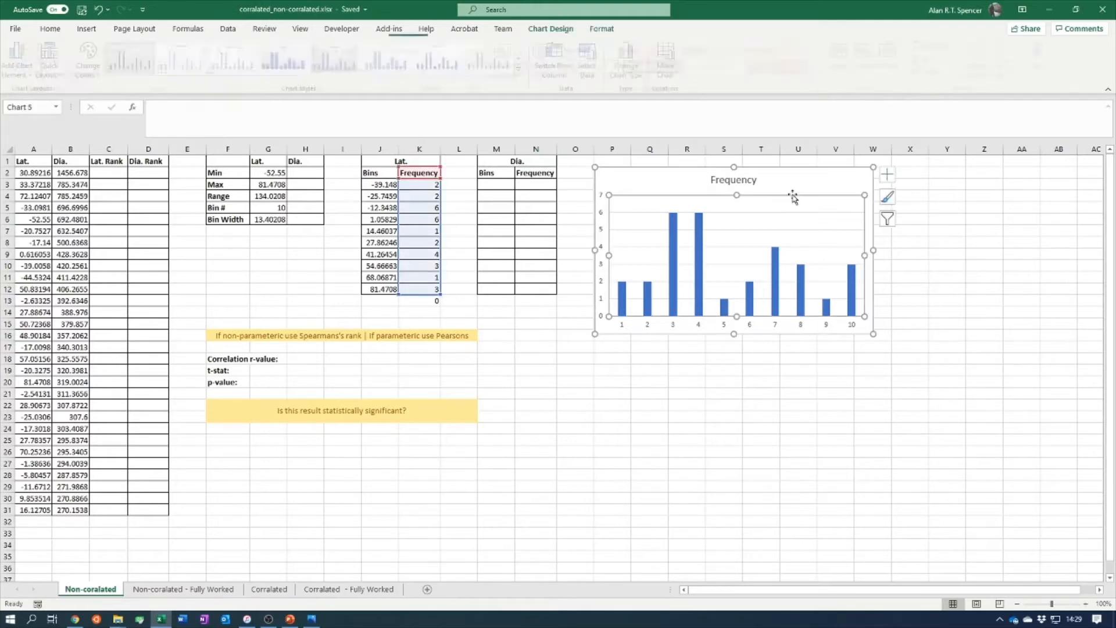
right_click(839, 181)
left_click(881, 328)
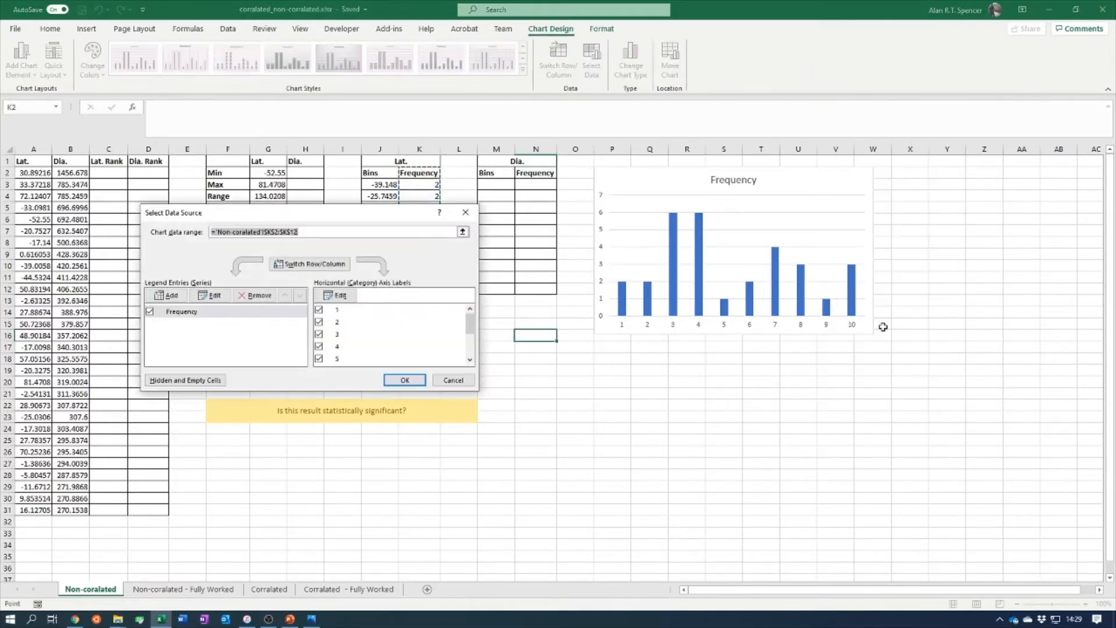
left_click(350, 299)
left_click_drag(336, 274, 223, 258)
left_click(222, 287)
left_click_drag(382, 183, 383, 292)
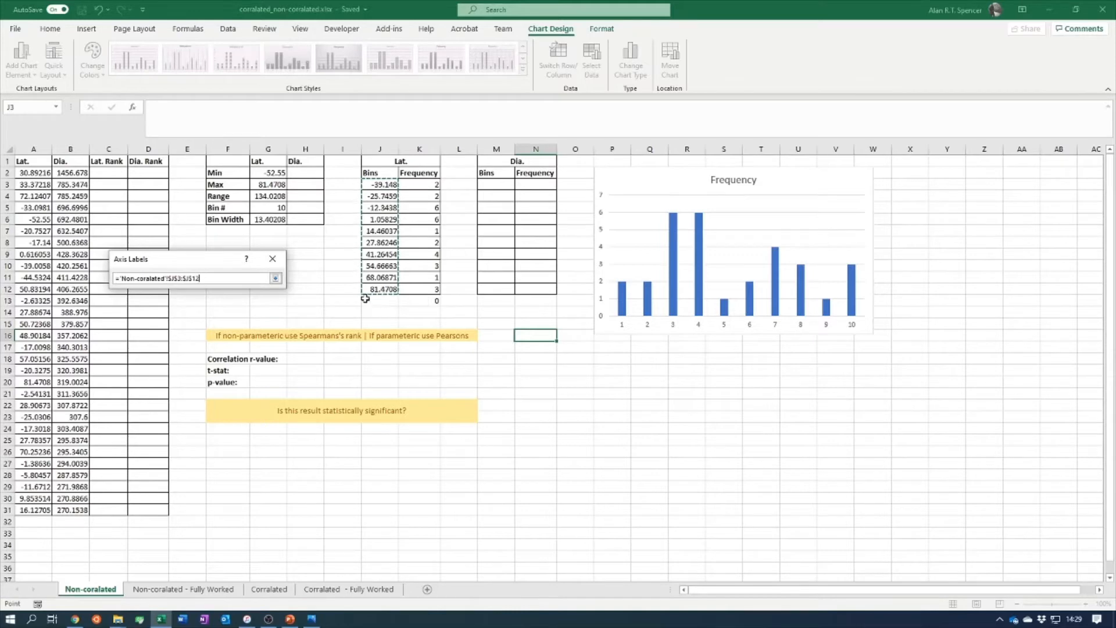
left_click(275, 279)
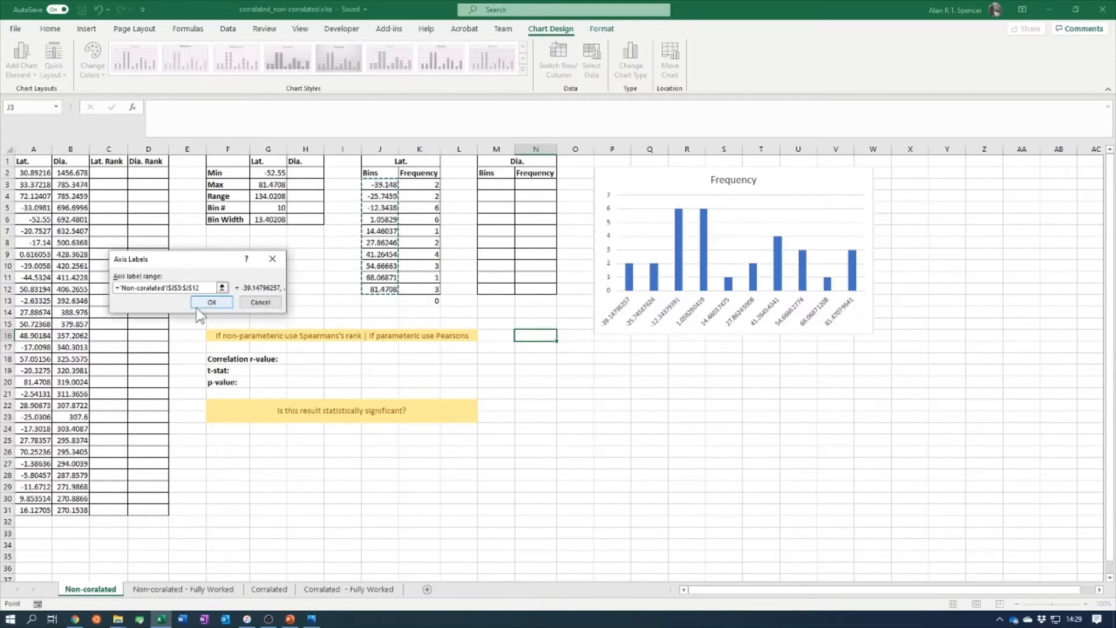
left_click(216, 302)
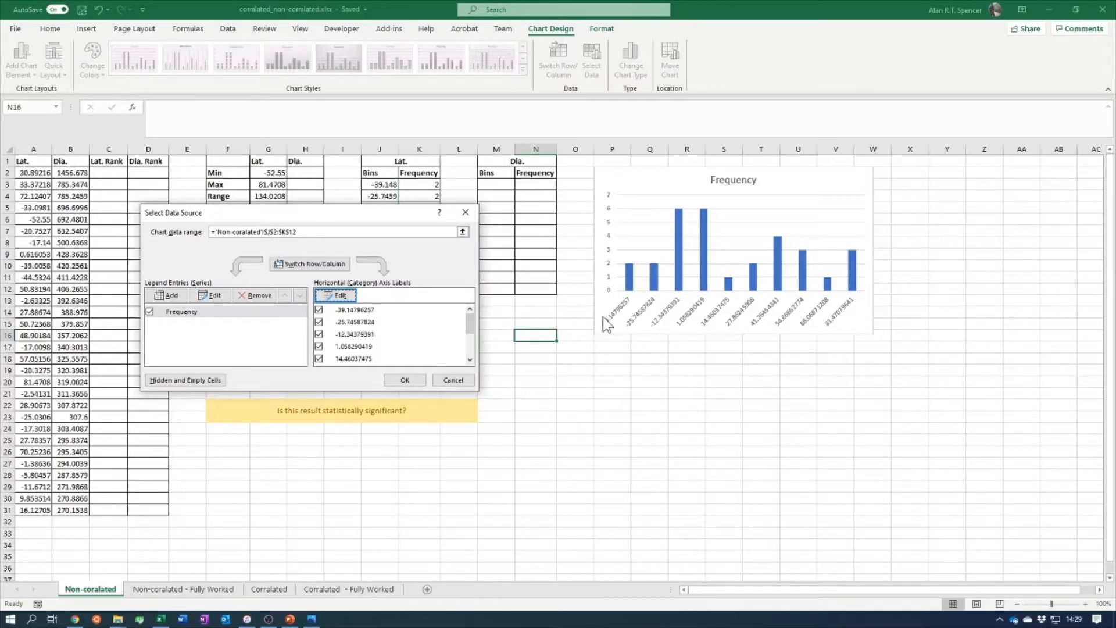
left_click(420, 382)
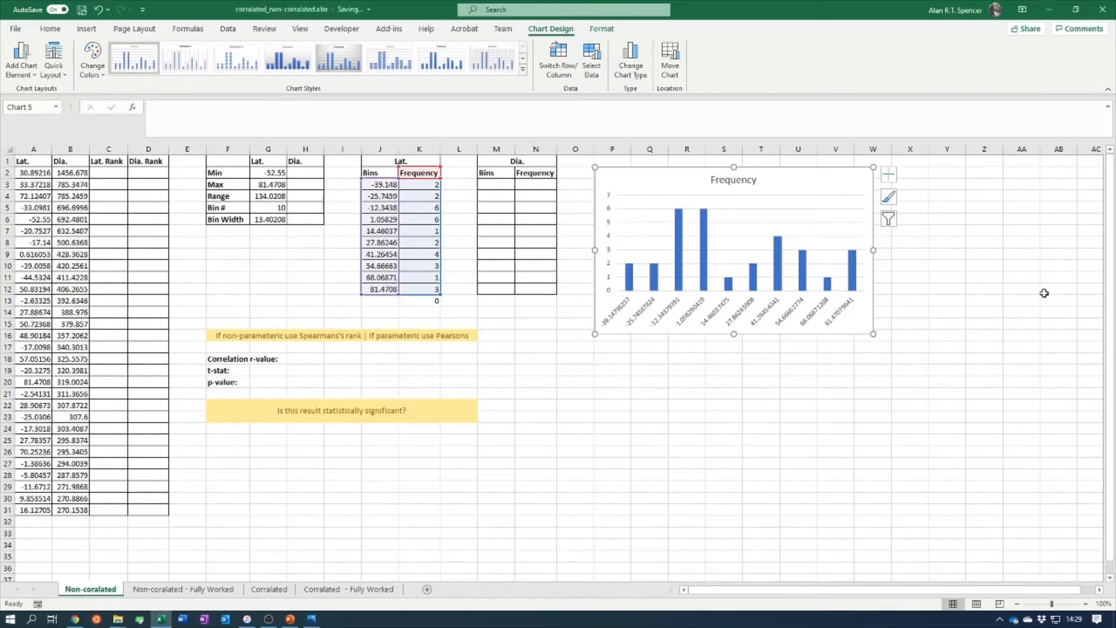
Change the latitude frequency chart's title to "Lat. Histogram"
left_click(729, 180)
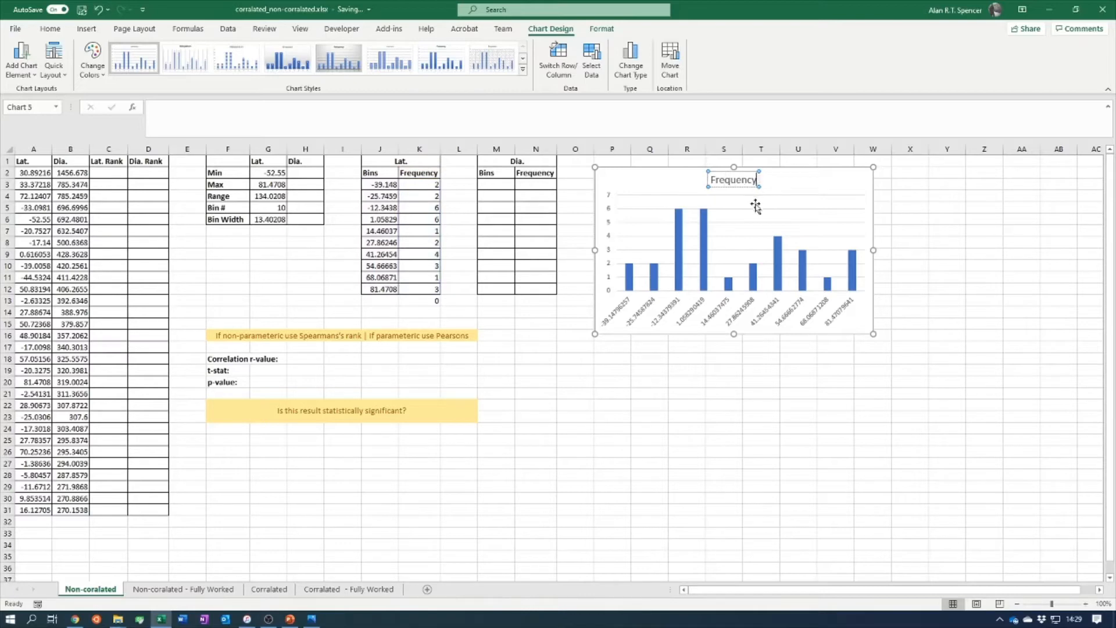
key("BackSpace")
key("BackSpace")
key("BackSpace")
key("BackSpace")
key("BackSpace")
key("BackSpace")
key("BackSpace")
key("BackSpace")
key("BackSpace")
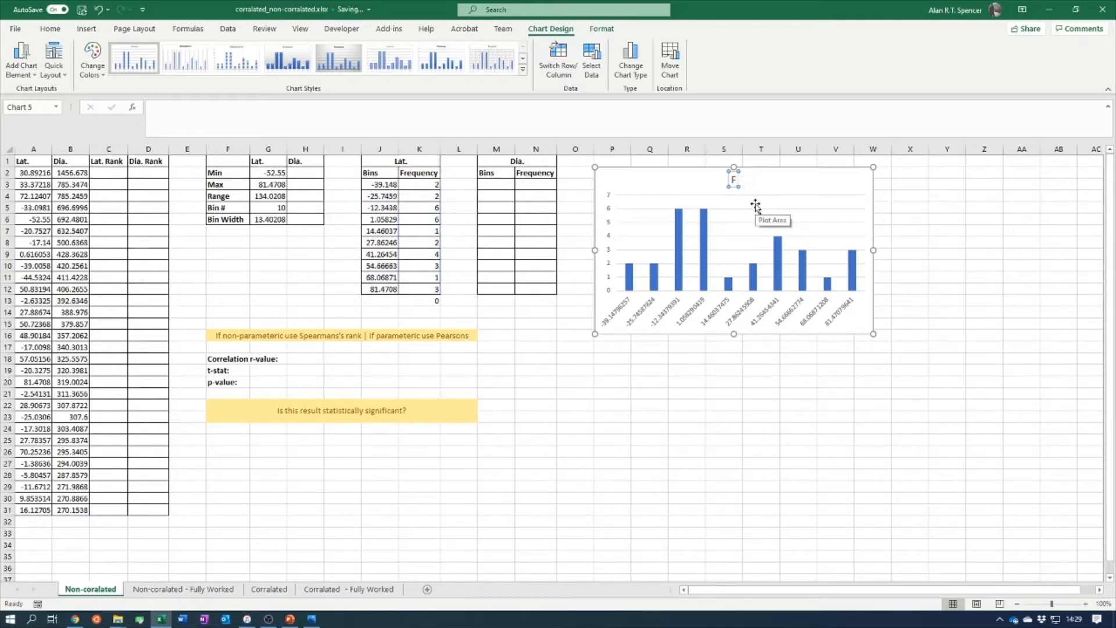
type("Lat. Histogram")
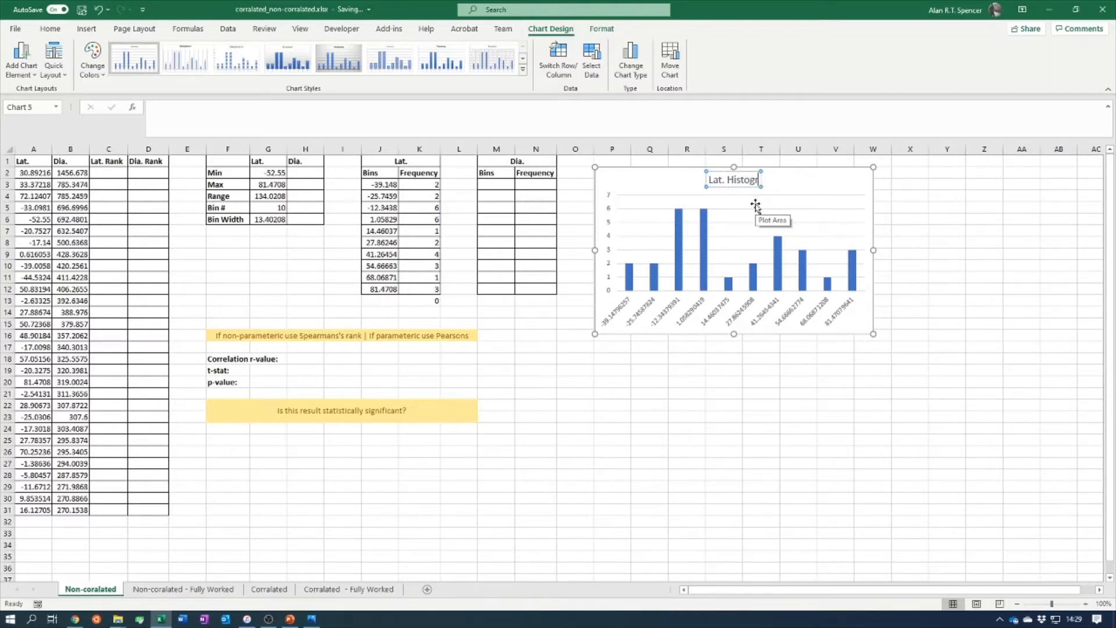
left_click(684, 395)
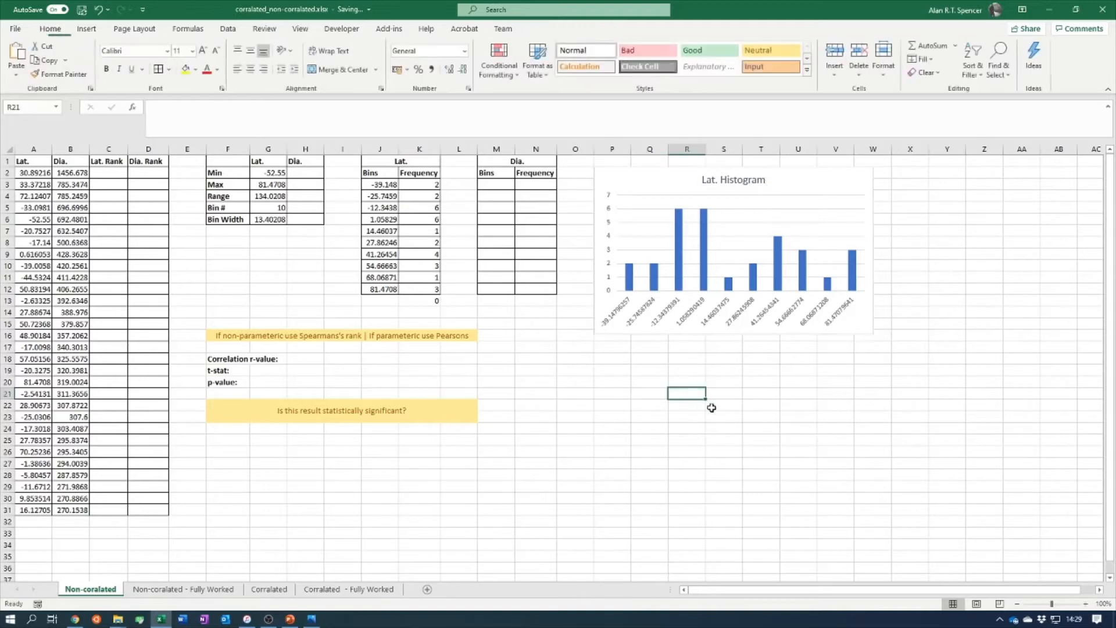
left_click(823, 172)
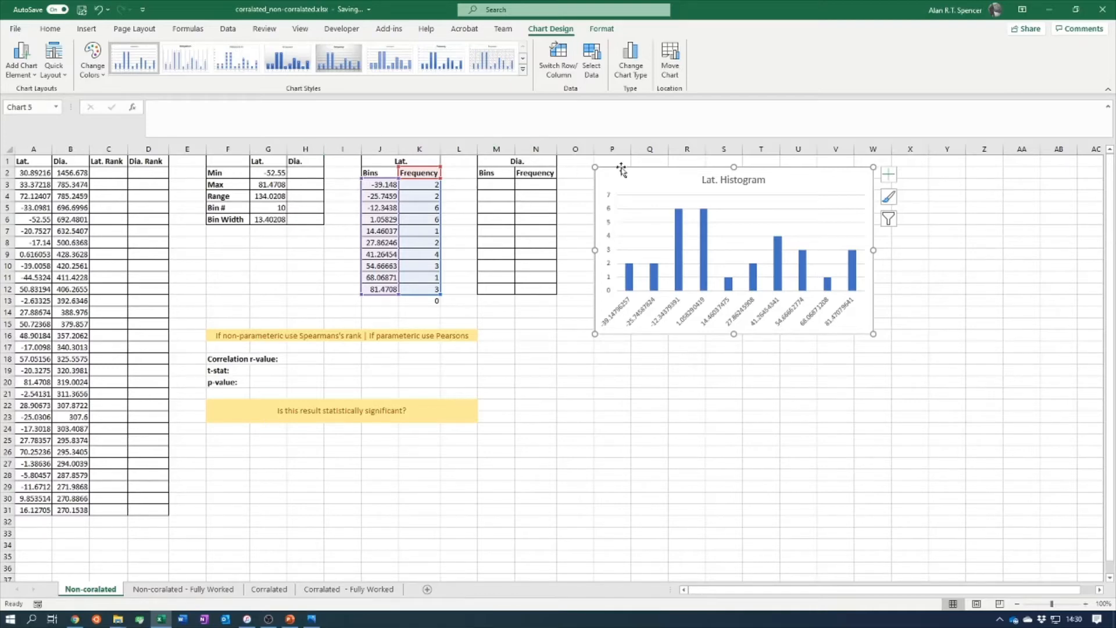
left_click(551, 370)
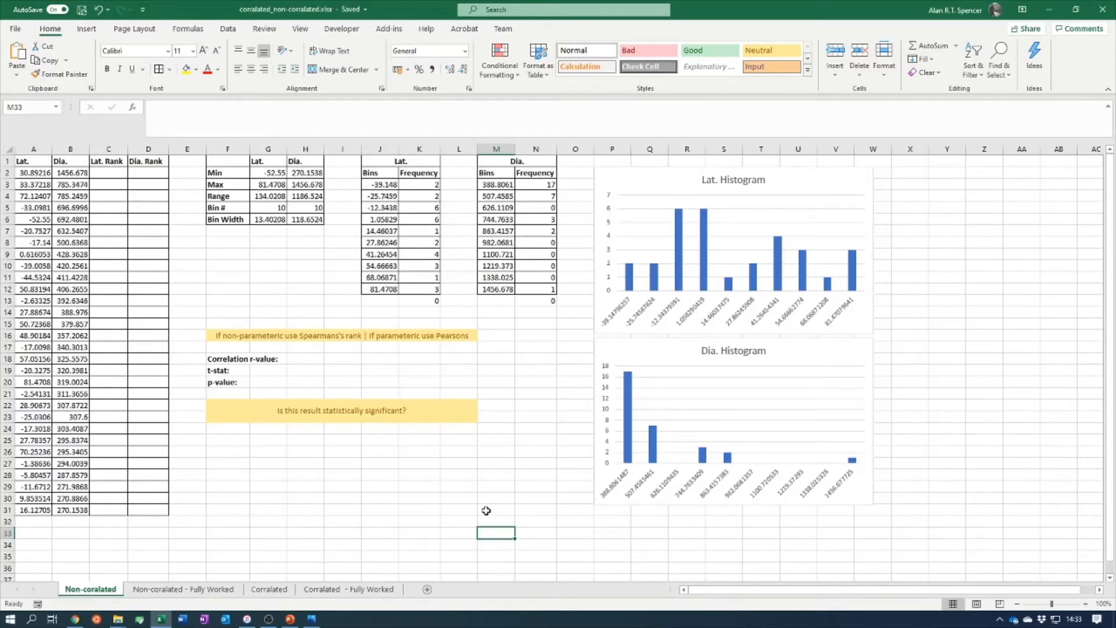
left_click(788, 355)
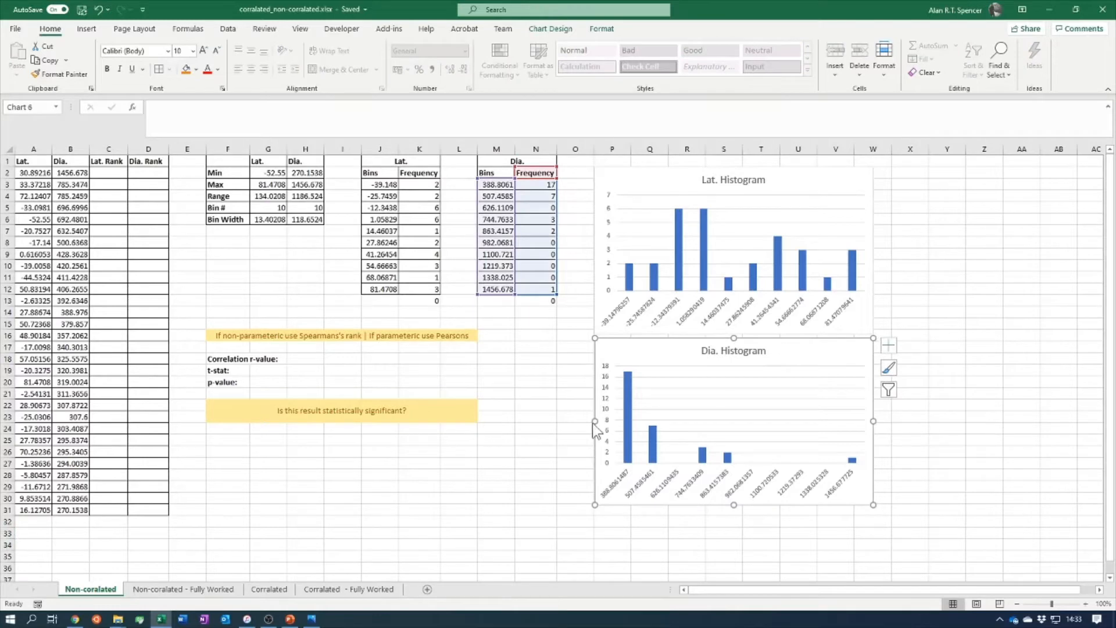
left_click(546, 440)
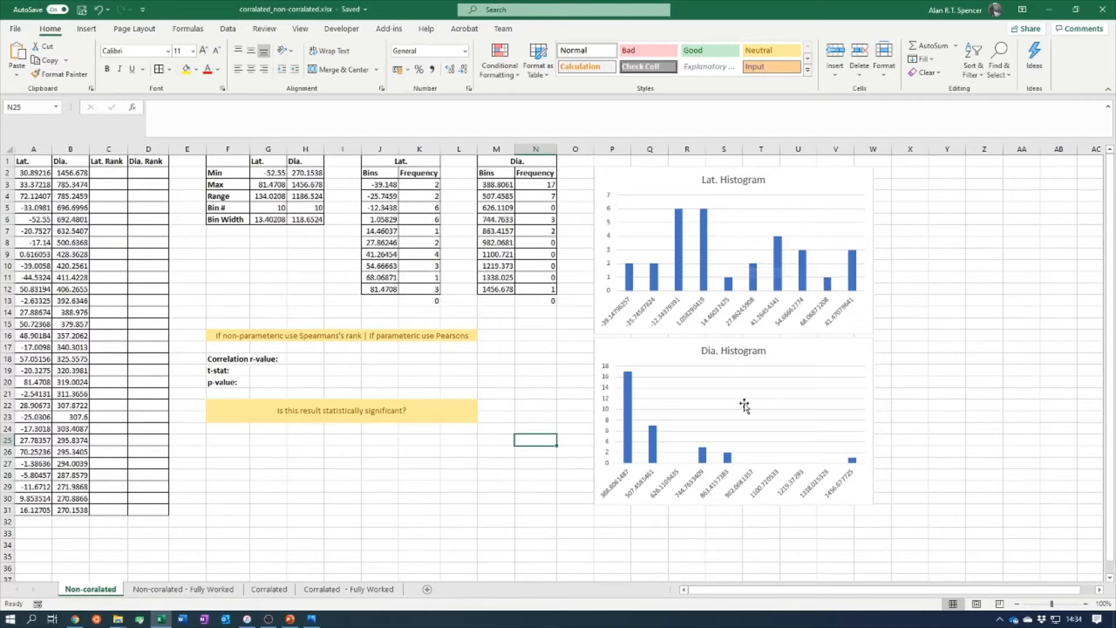
left_click(789, 366)
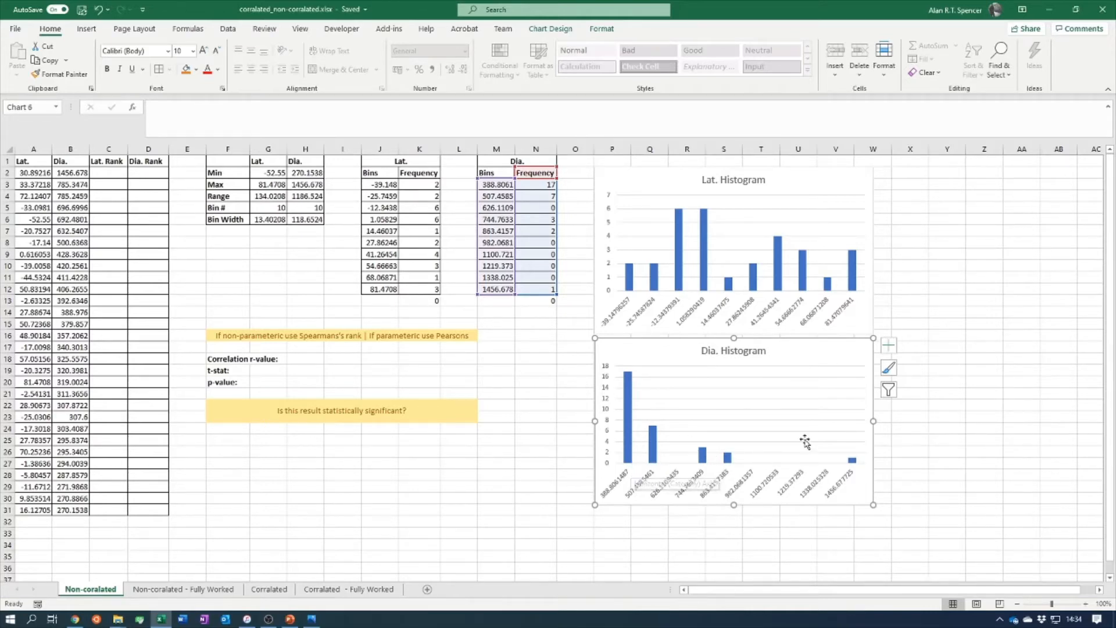
left_click(924, 311)
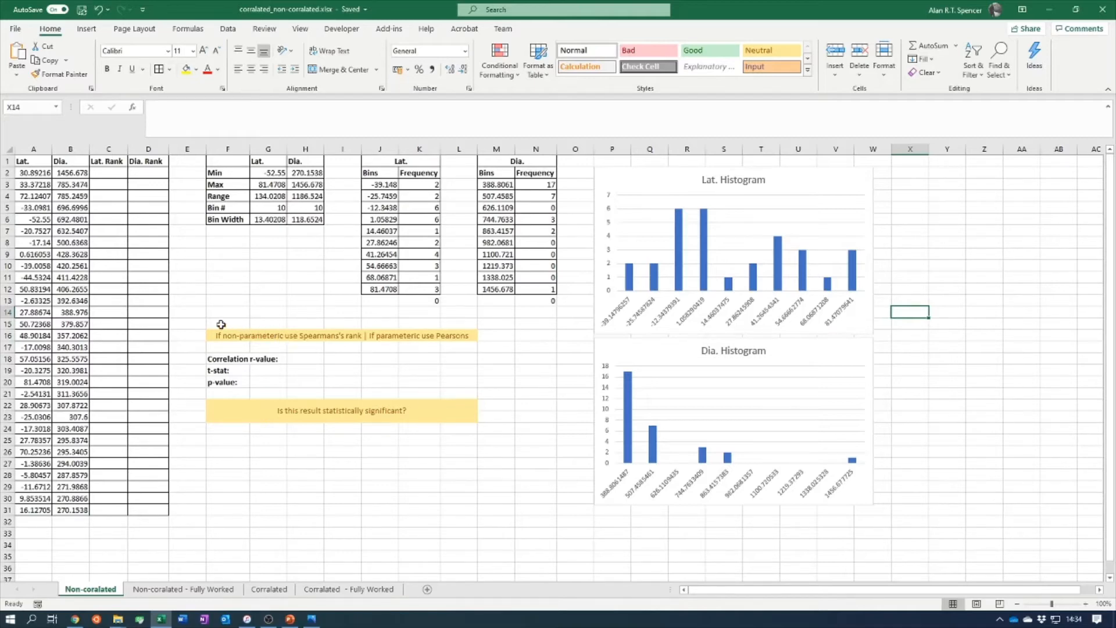
left_click(313, 362)
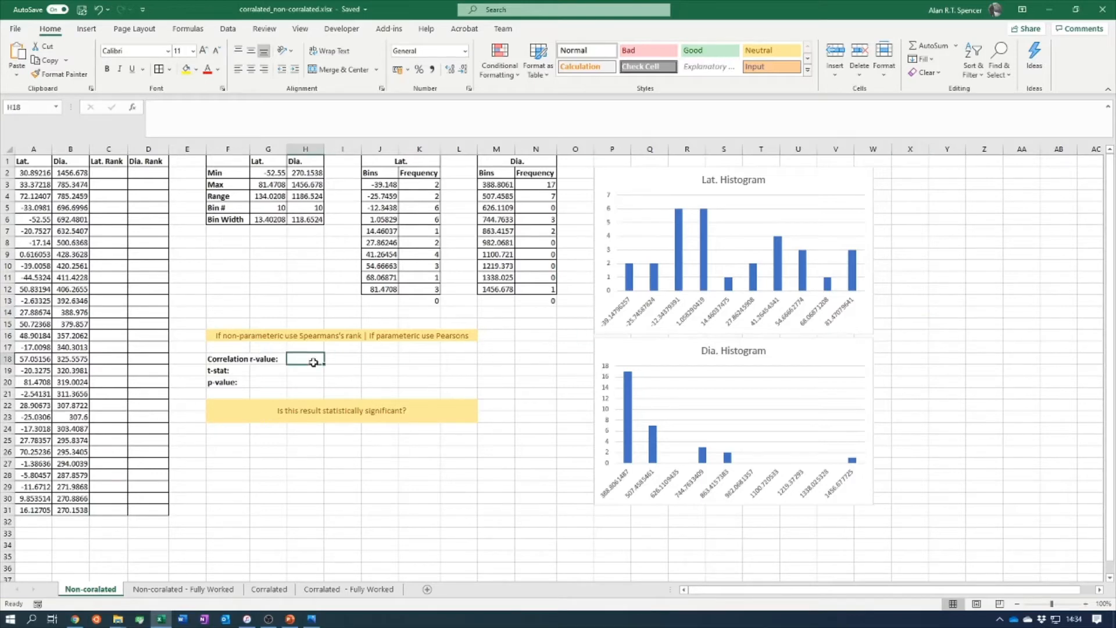
Bold the words "Spearmans's rank" in the test-choice note in F16
left_click(265, 339)
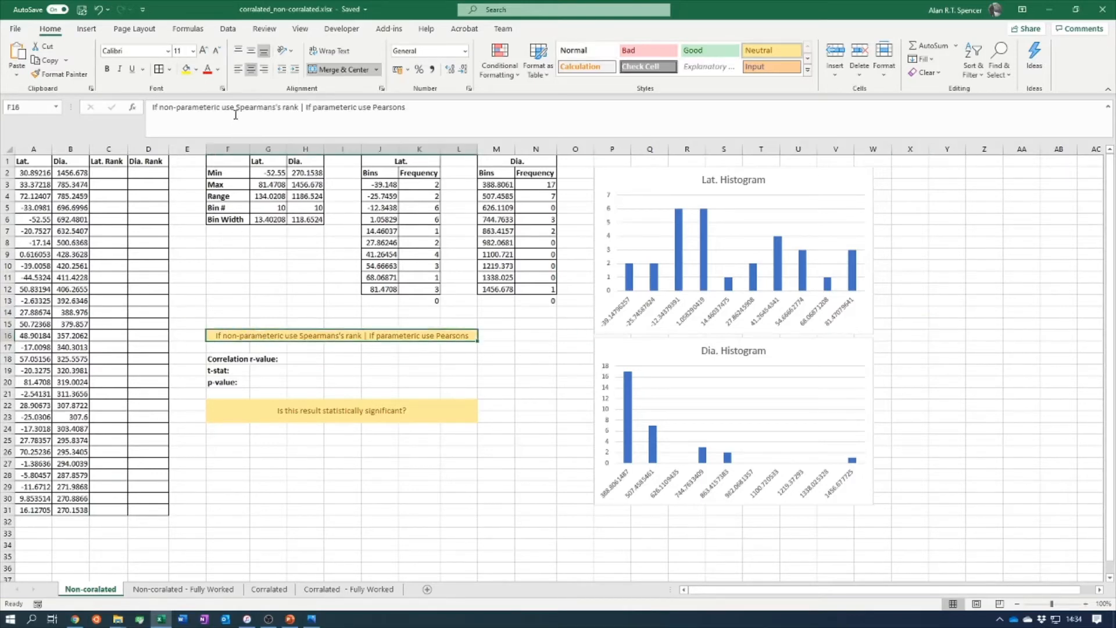
left_click_drag(235, 115, 297, 103)
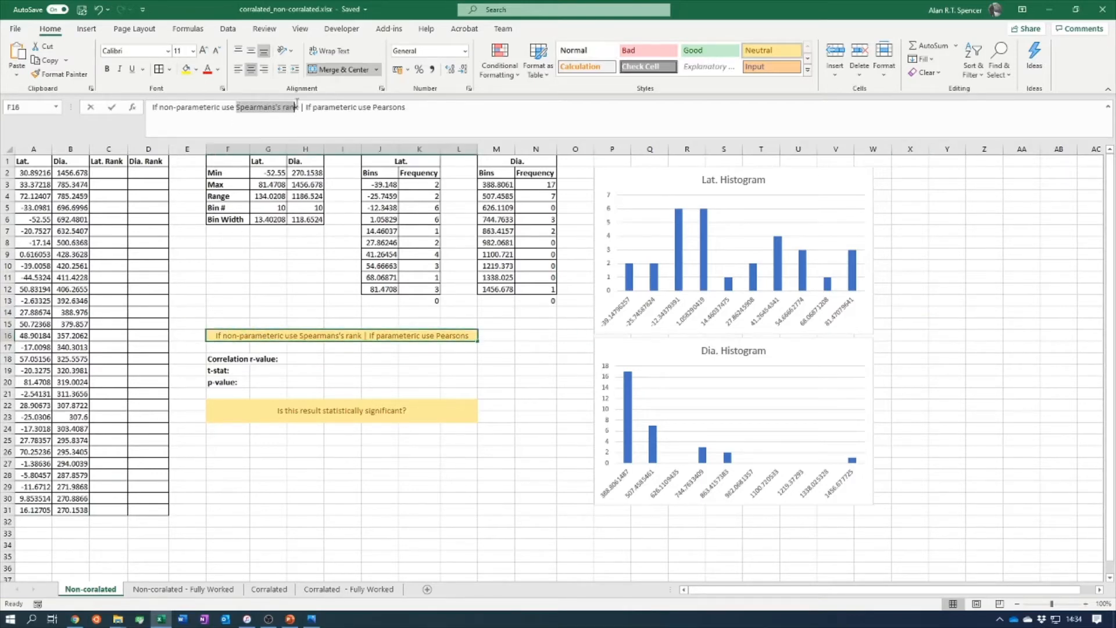
left_click(106, 69)
Colour the word "Pearsons" red in the test-choice note in F16
left_click(438, 335)
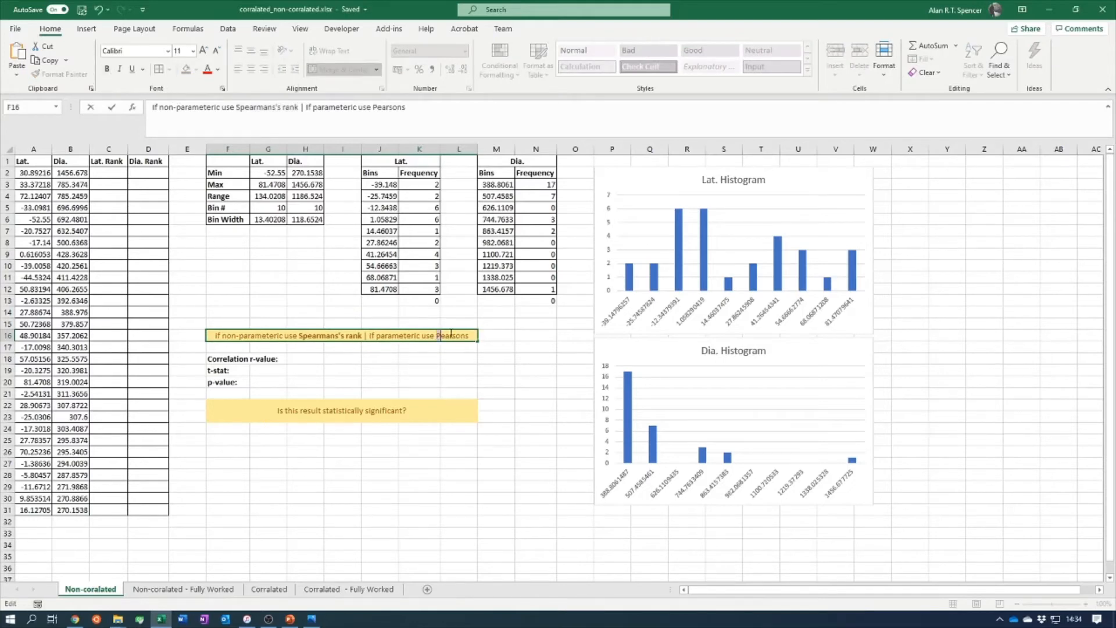
left_click_drag(451, 335, 469, 335)
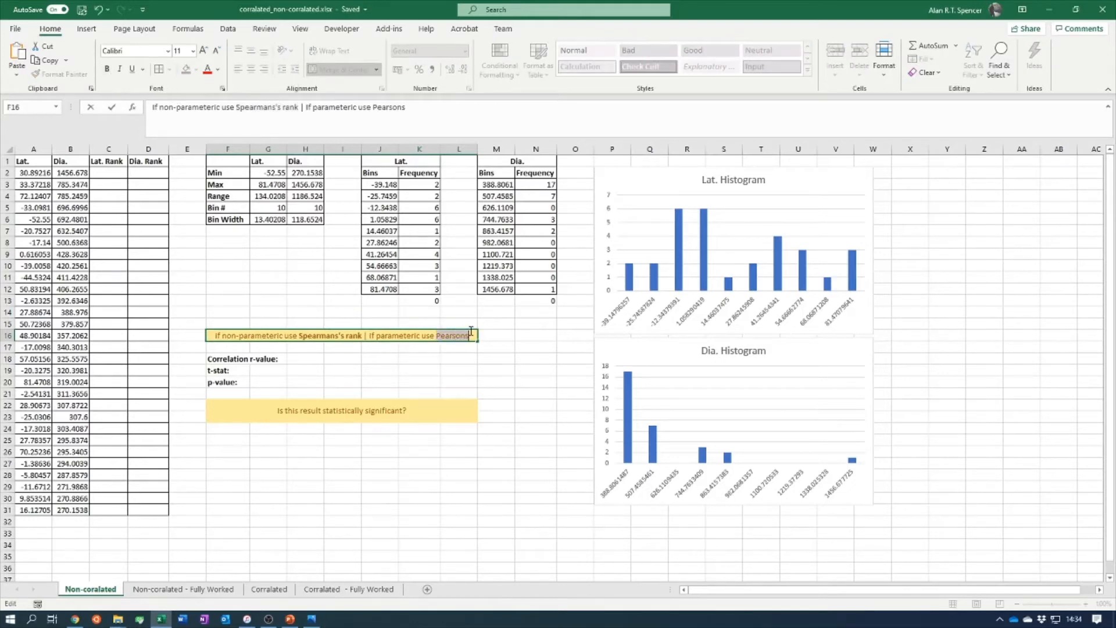
left_click(142, 69)
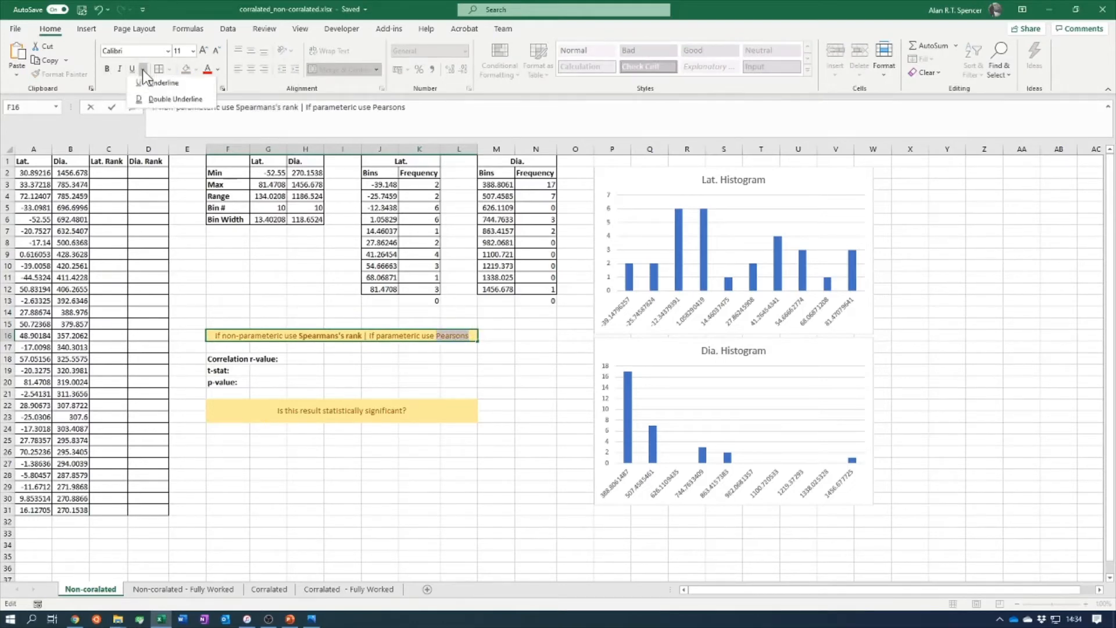
left_click(237, 89)
left_click(208, 70)
left_click(573, 475)
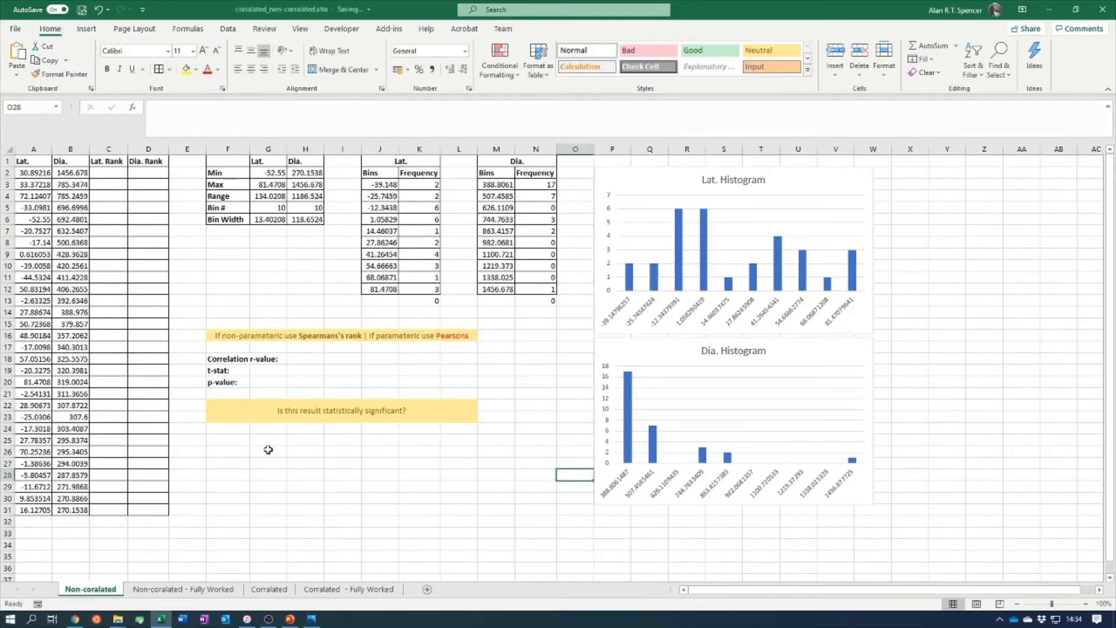
Write the latitude rank formula =RANK.AVG(A2,A2:A31) in C2
left_click(306, 356)
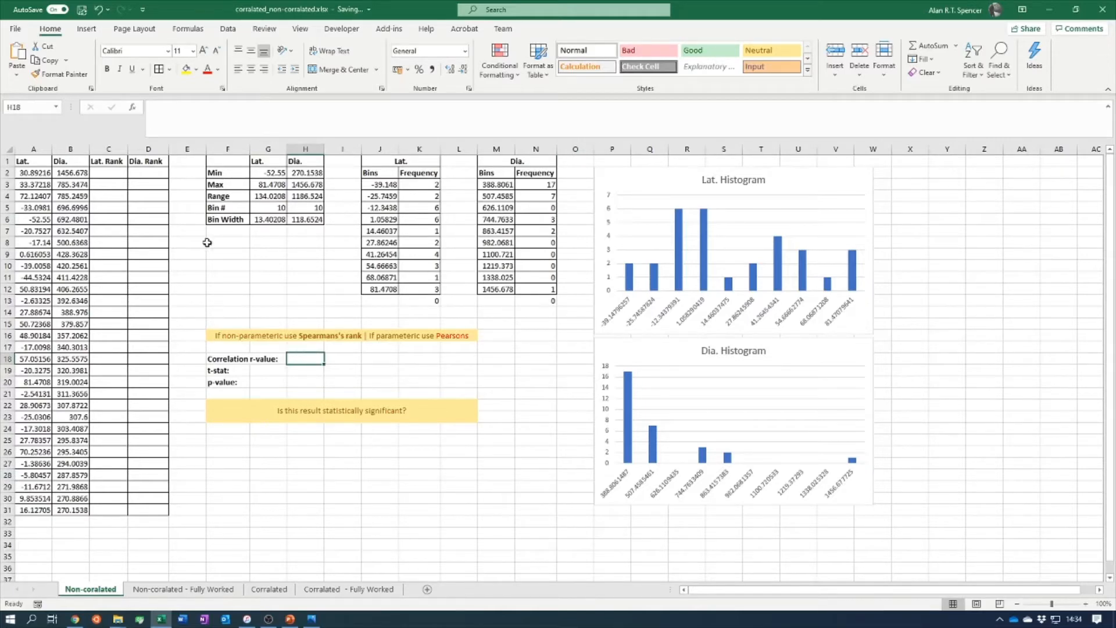
left_click(108, 149)
left_click(150, 150)
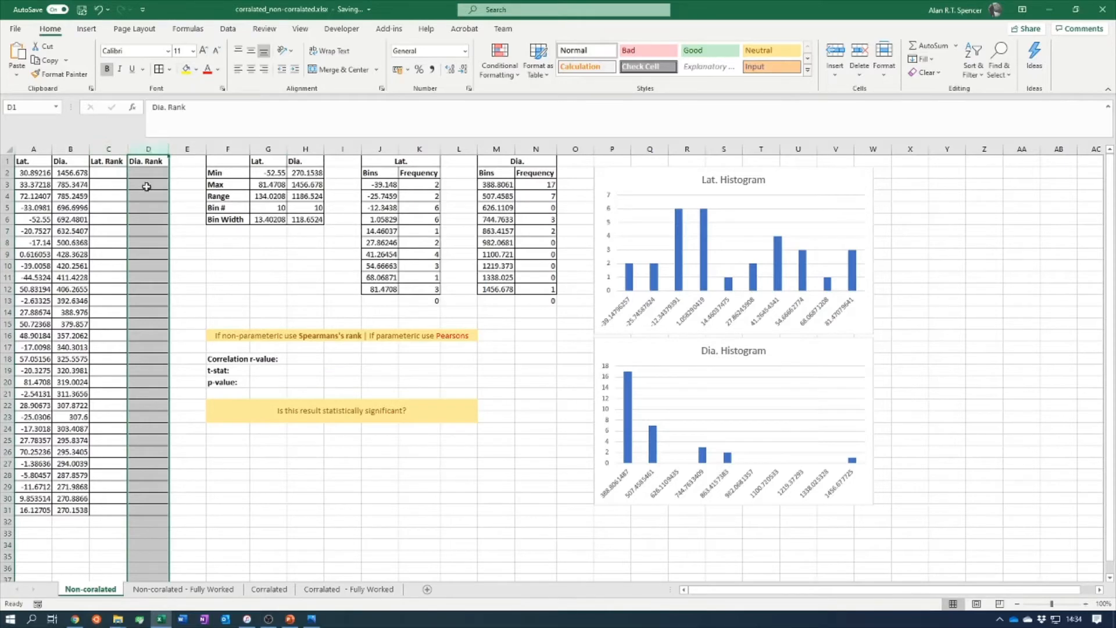
left_click(107, 173)
type("=")
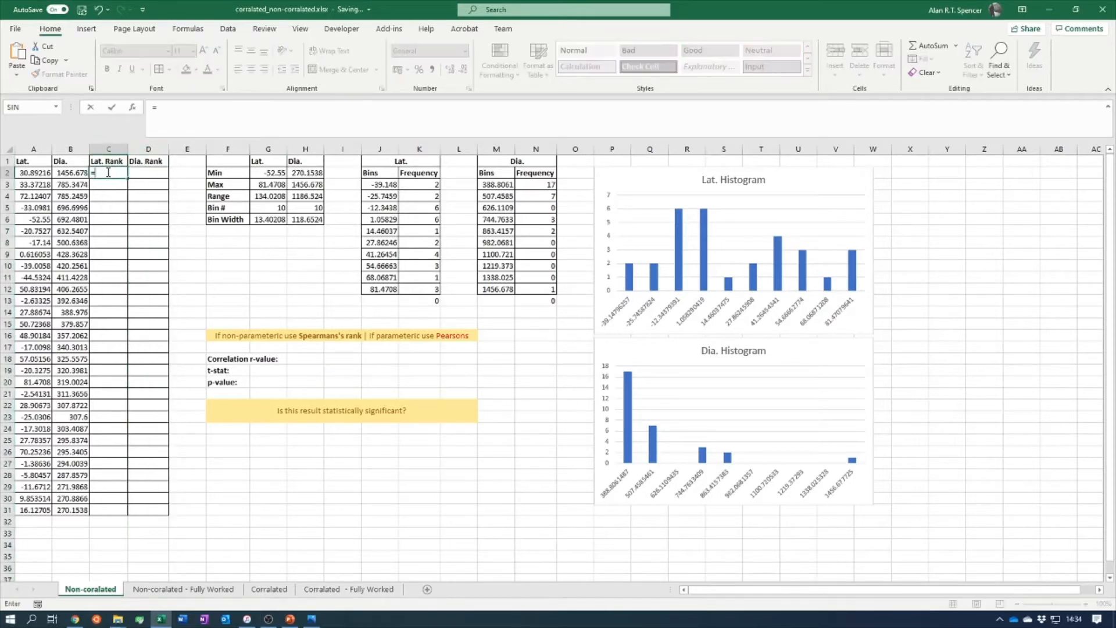
type("rank")
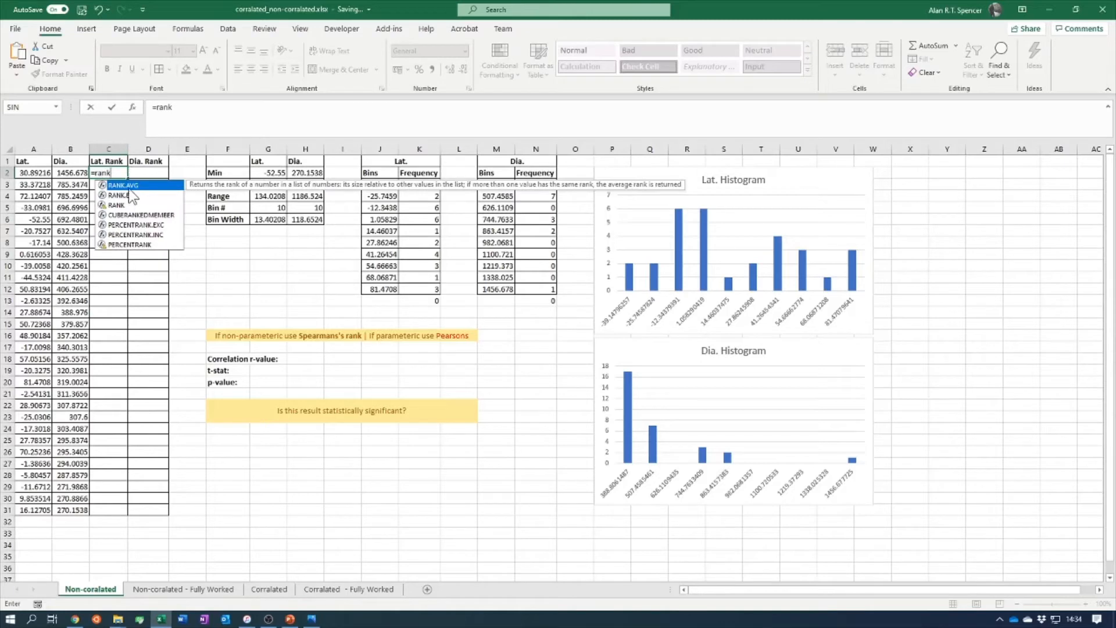
key("Tab")
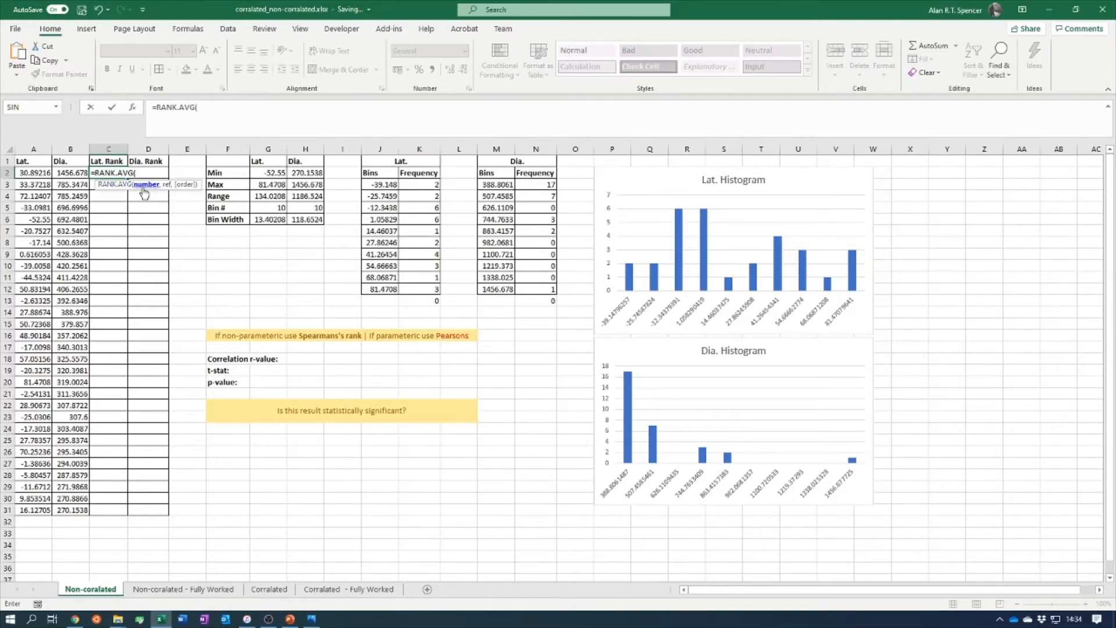
left_click(39, 173)
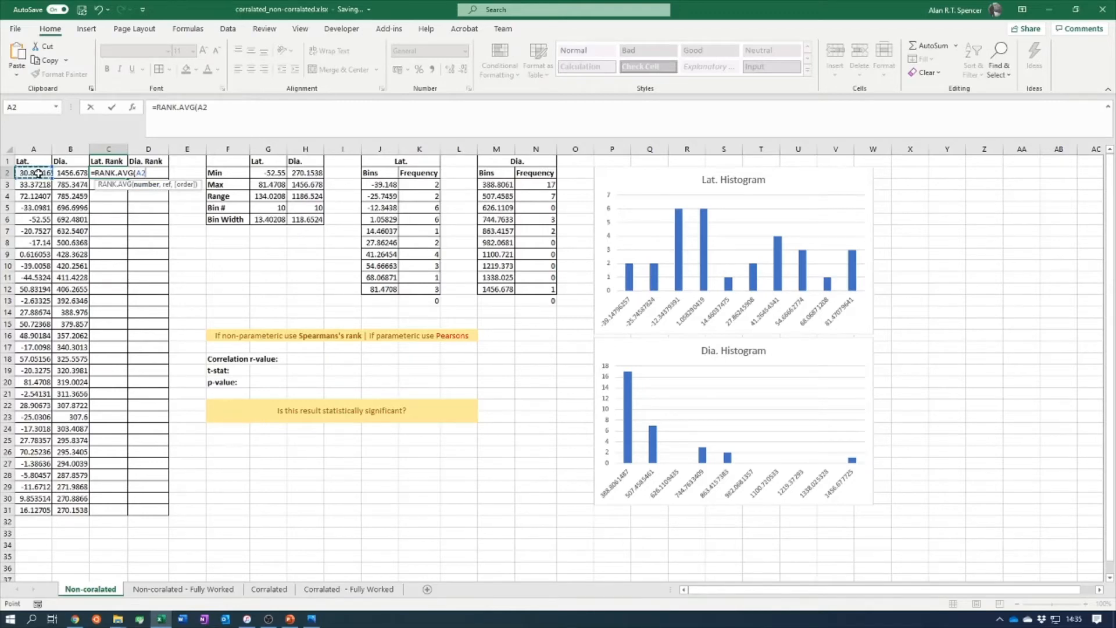
type(",")
left_click_drag(35, 173, 36, 512)
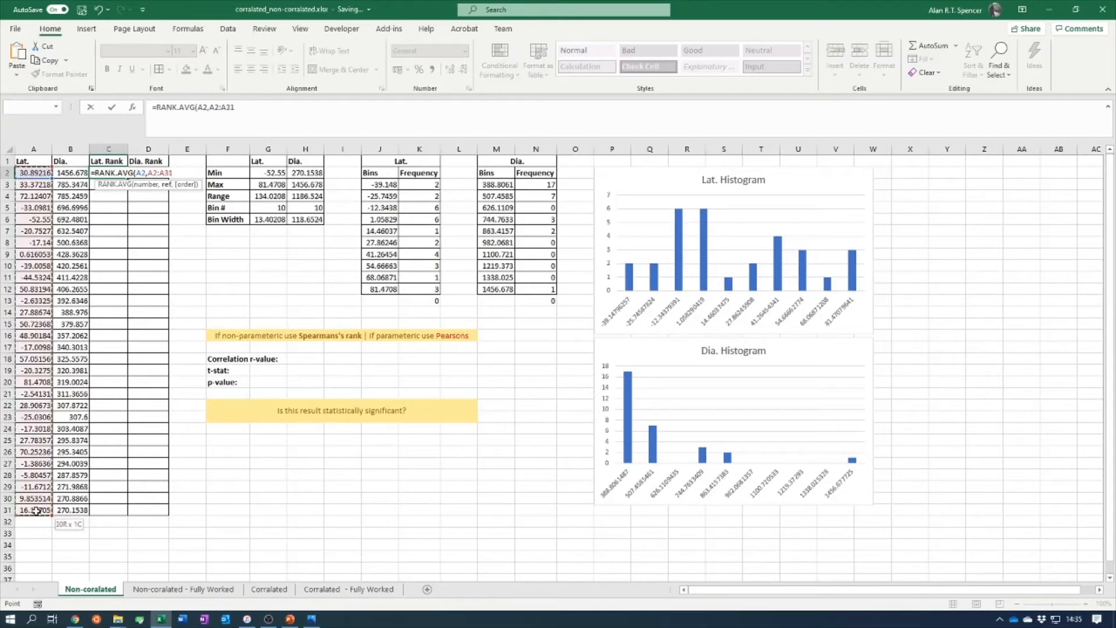
left_click(283, 107)
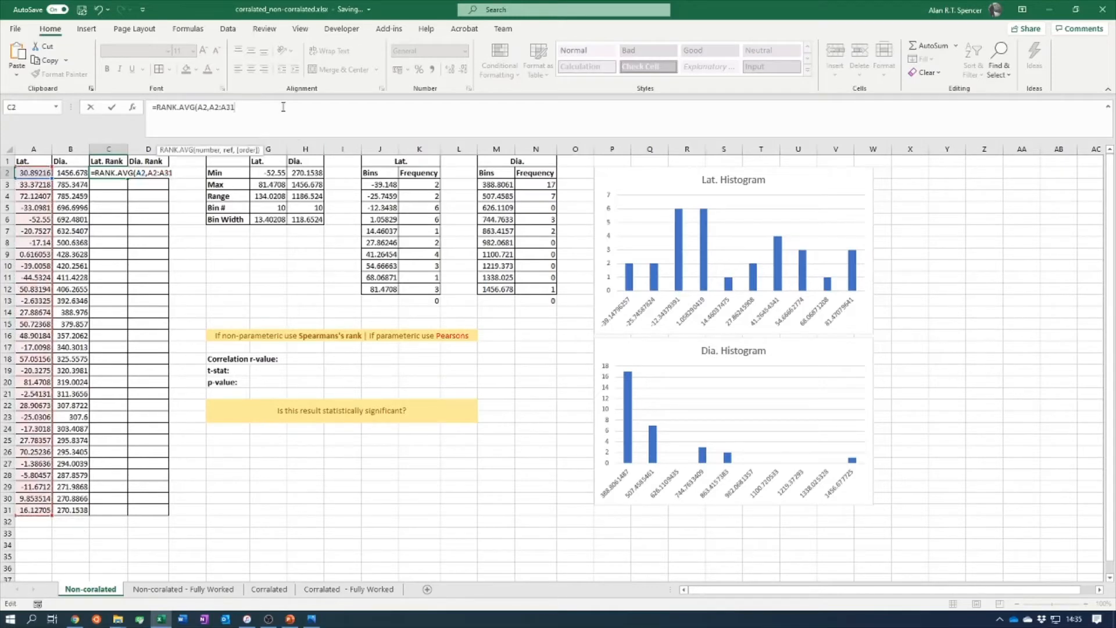
type(")")
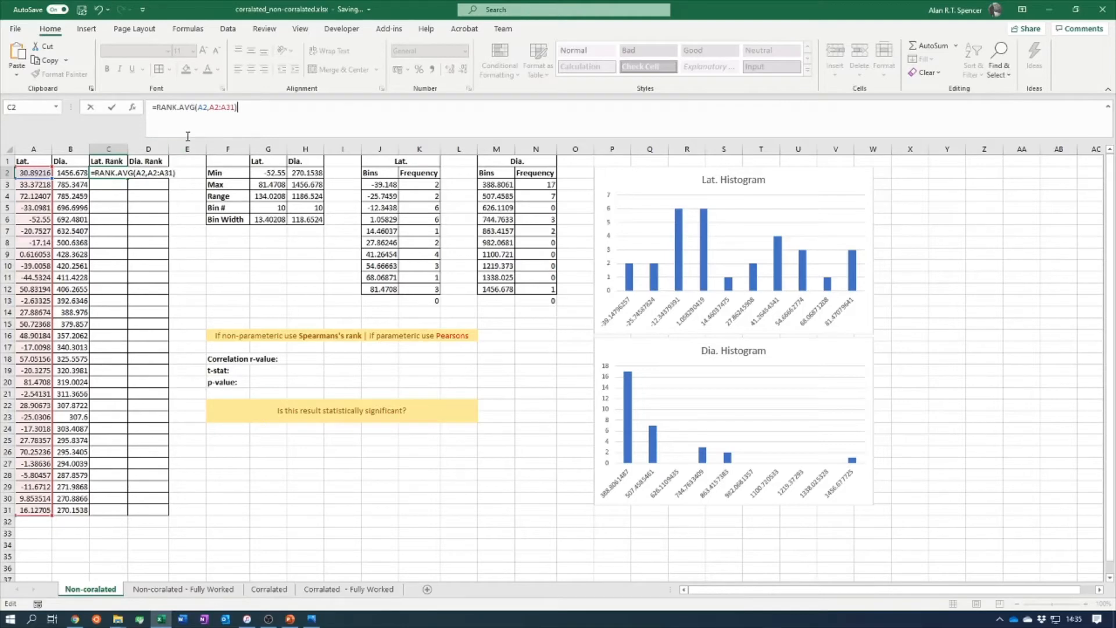
Make the latitude rank formula's reference range absolute as $A$2:$A$31 and fill it down from C2 to C31
left_click(210, 108)
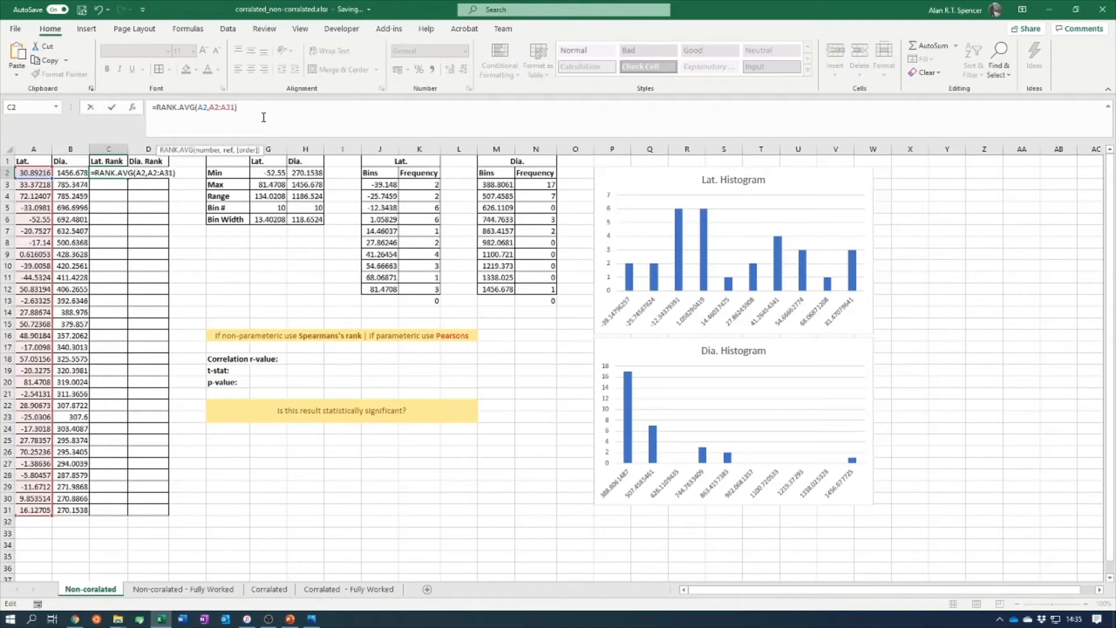
type("$")
left_click(220, 109)
type("$A$")
left_click(242, 108)
type("$")
left_click(275, 104)
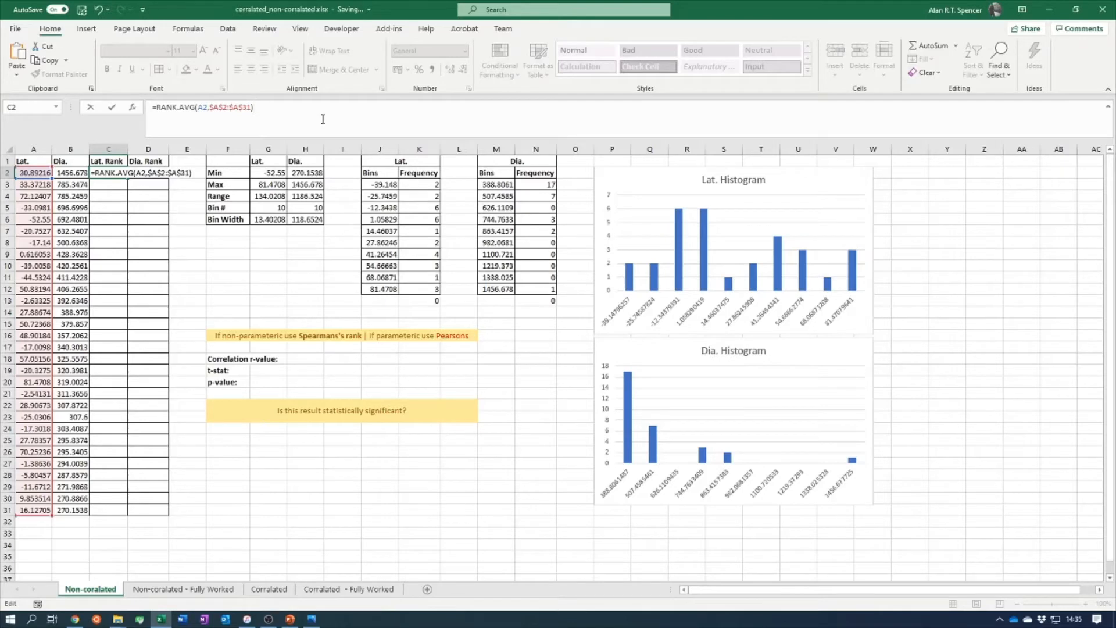
key("Return")
left_click(123, 175)
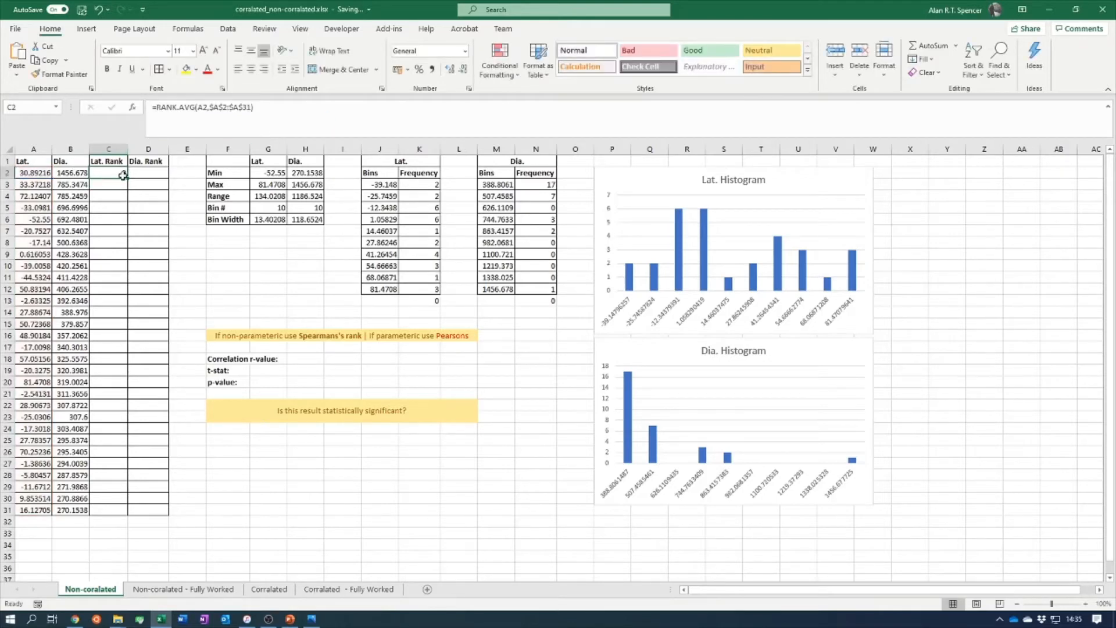
left_click_drag(123, 175, 113, 517)
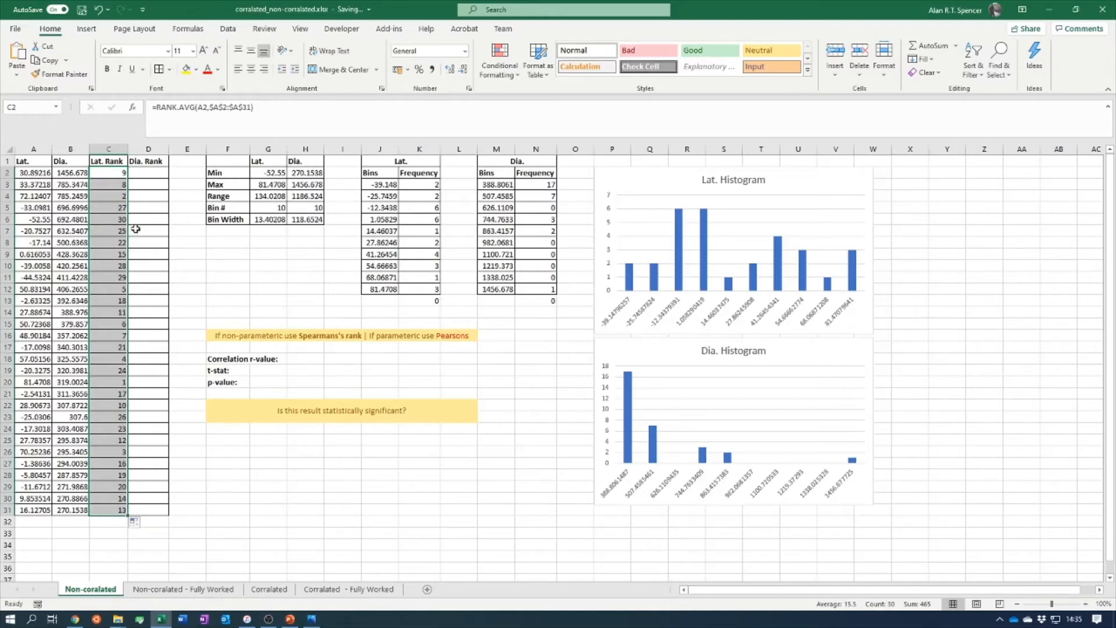
Begin the diameter rank formula in D2 with RANK.AVG, ranking B2 within B2:B31
left_click(157, 173)
type("=")
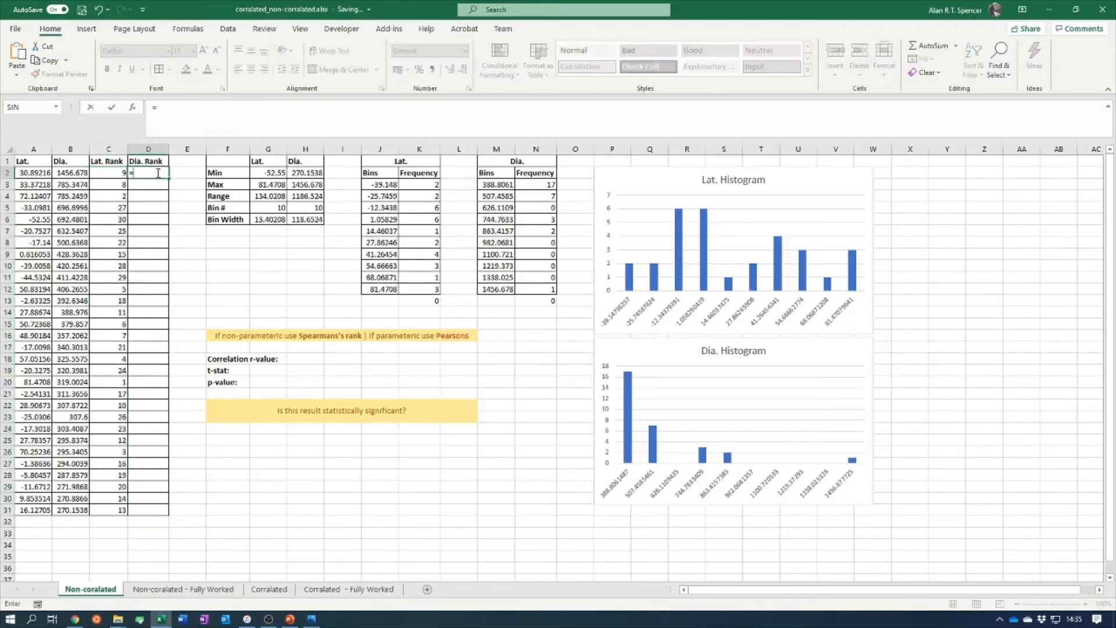
type("rank")
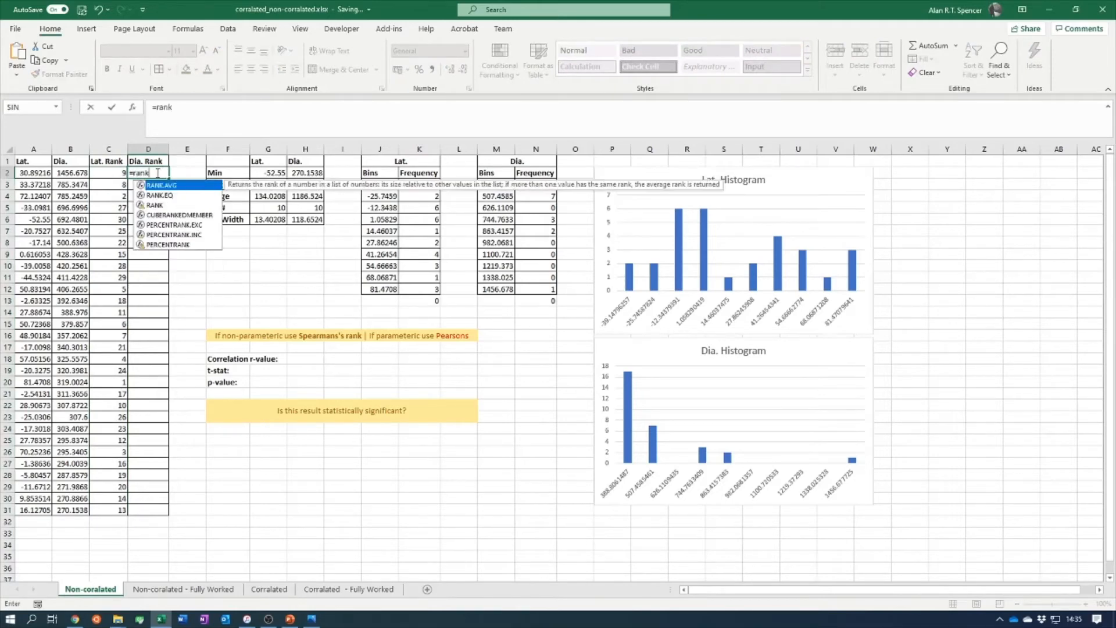
key("Tab")
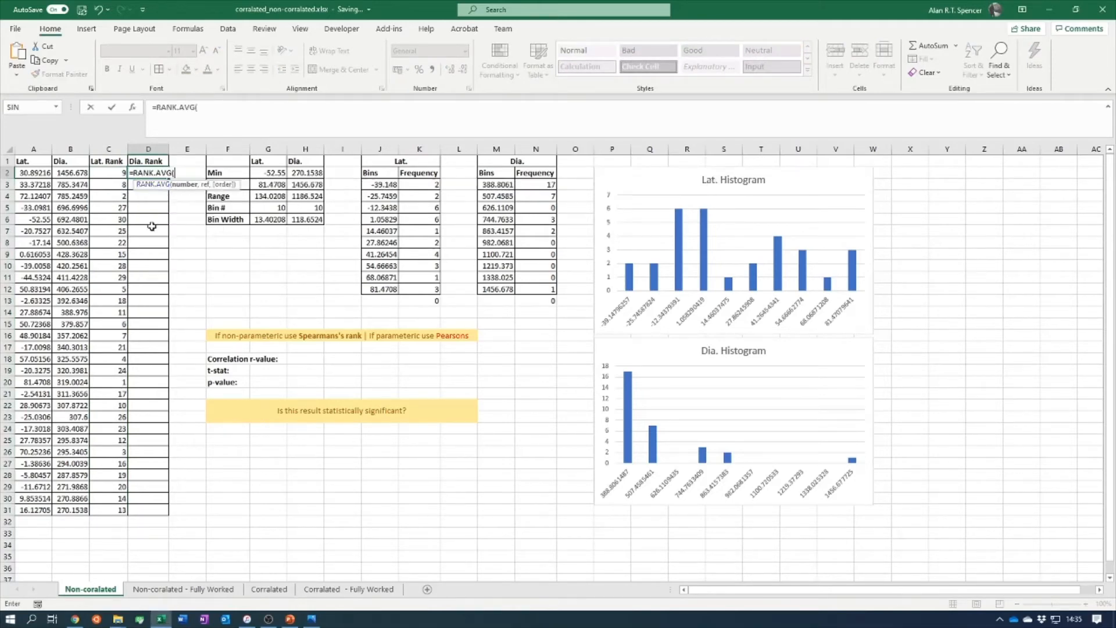
left_click(77, 171)
type(",")
left_click_drag(70, 173, 70, 508)
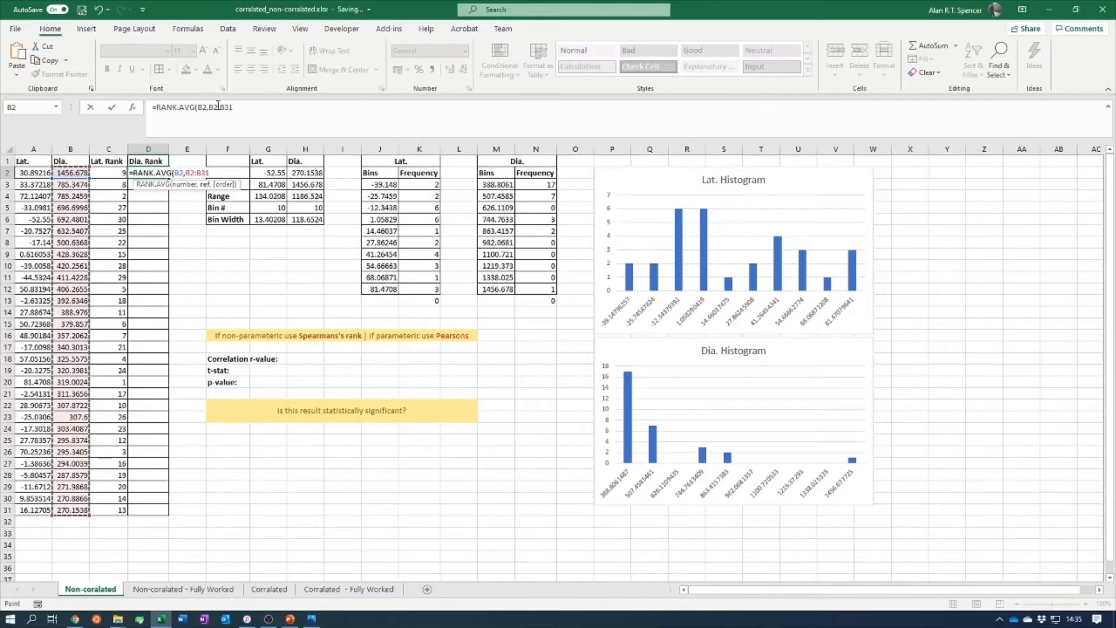
Make the diameter range absolute and complete D2 as =RANK.AVG(B2,$B$2:$B$31)
left_click(211, 107)
type("$")
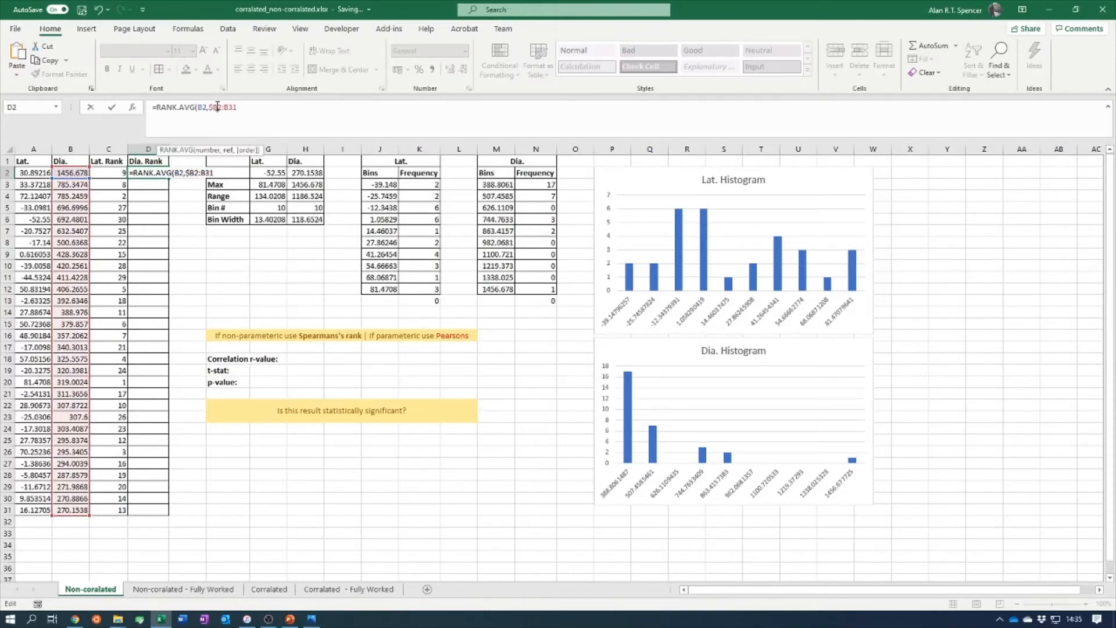
left_click(216, 106)
type("$B$")
left_click(237, 108)
type("$B$")
left_click(256, 108)
type(")")
key("Return")
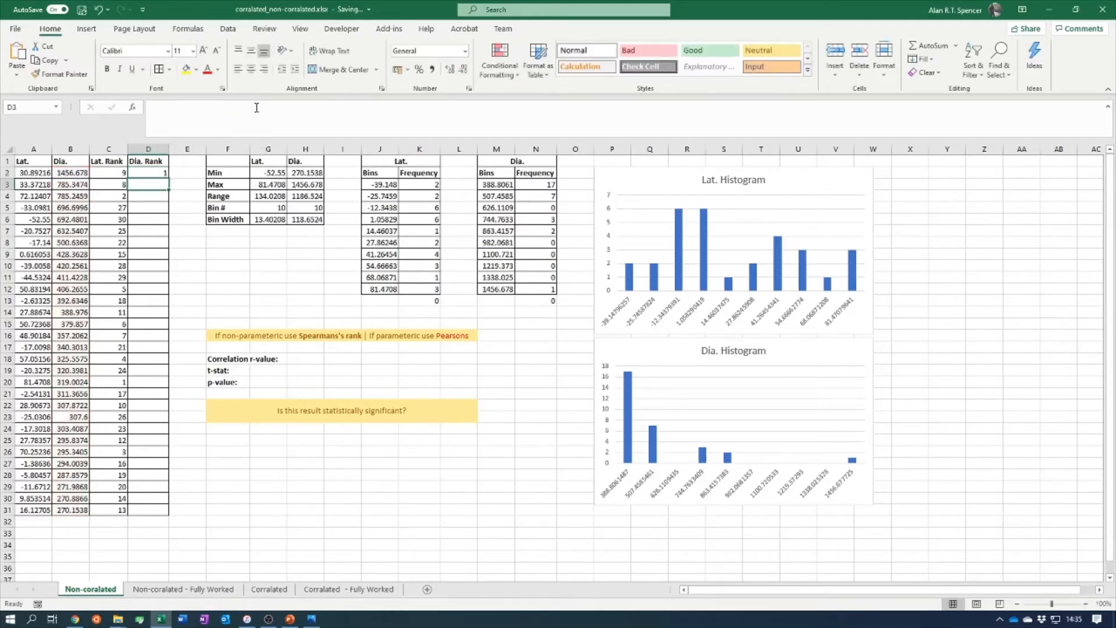
Fill the diameter rank formula down from D2 to D31
left_click(160, 172)
left_click_drag(155, 184, 159, 324)
left_click(153, 172)
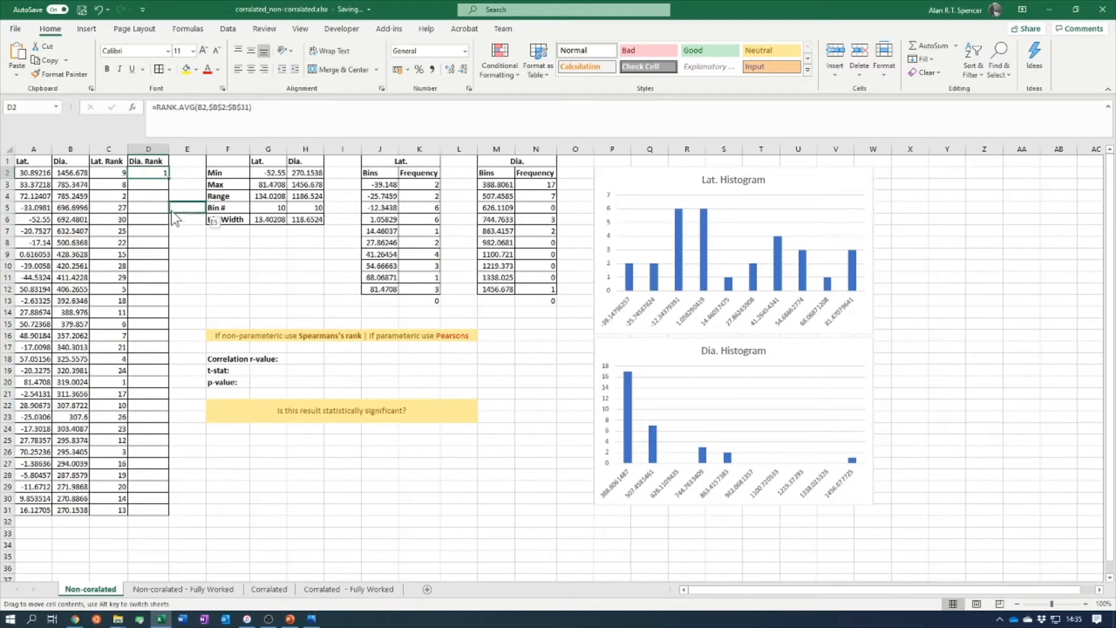
left_click_drag(168, 178, 175, 512)
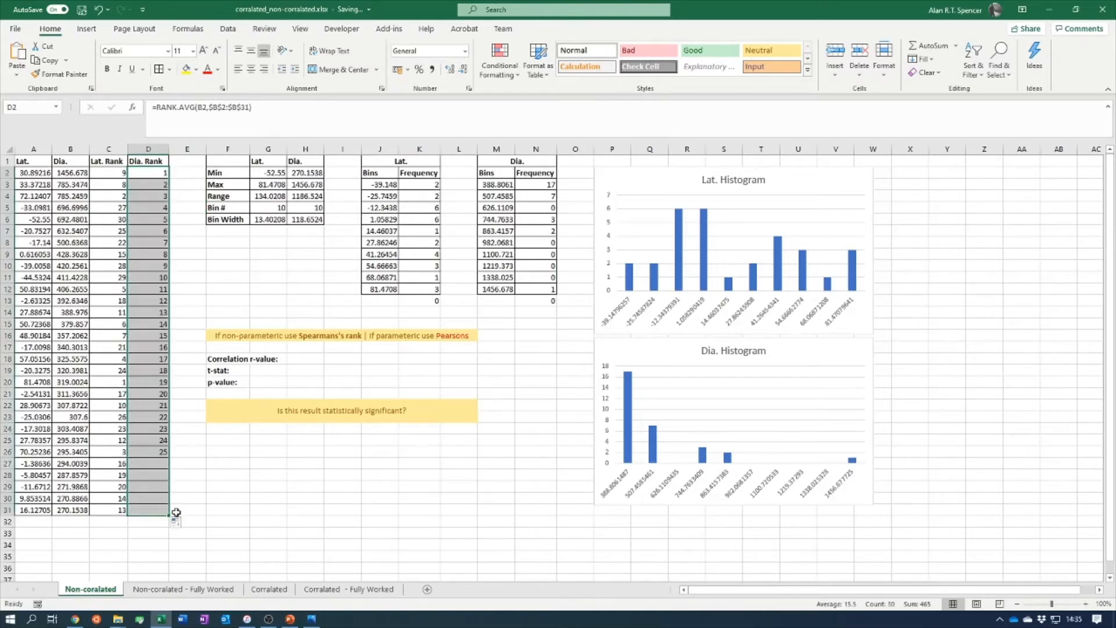
left_click(336, 488)
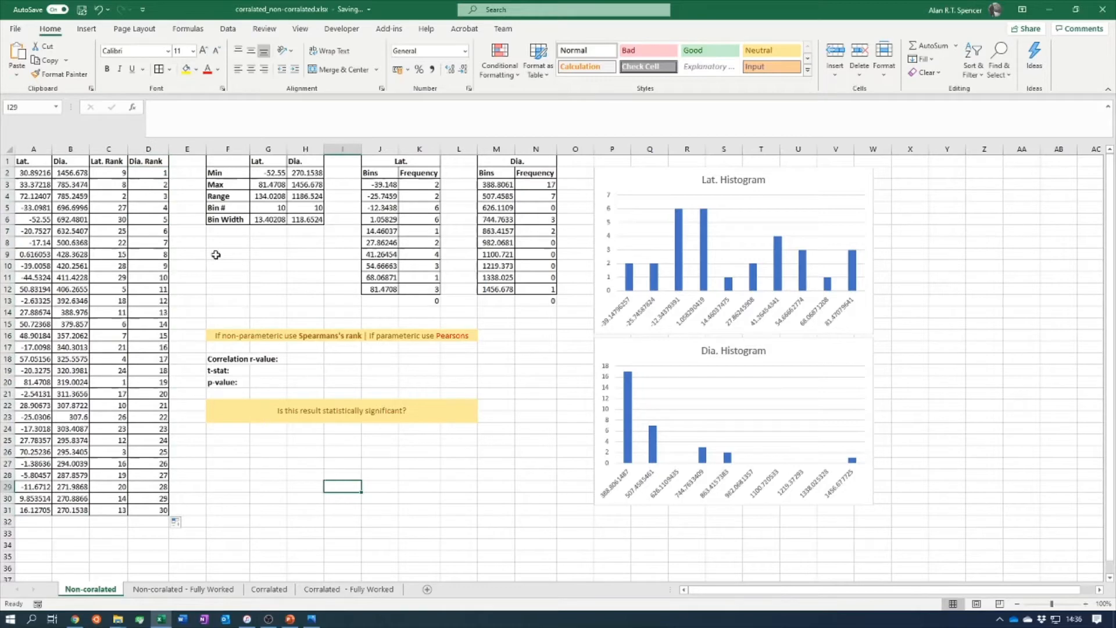
Calculate the correlation r-value in H18 with =CORREL(C2:C31,D2:D31), using the latitude and diameter rank columns
left_click(294, 359)
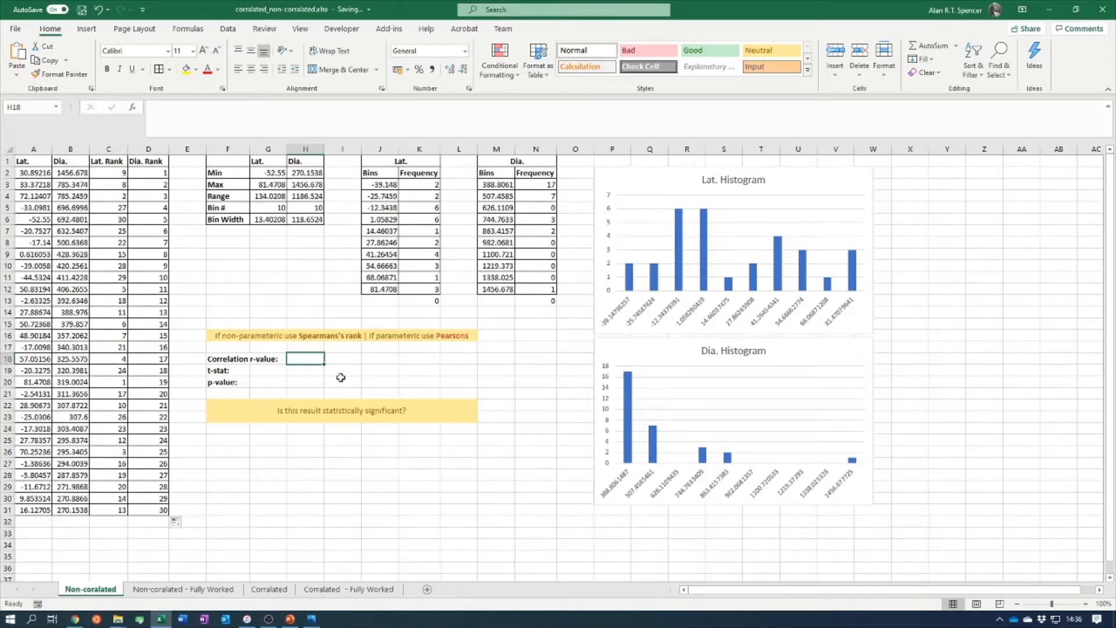
type("=cor")
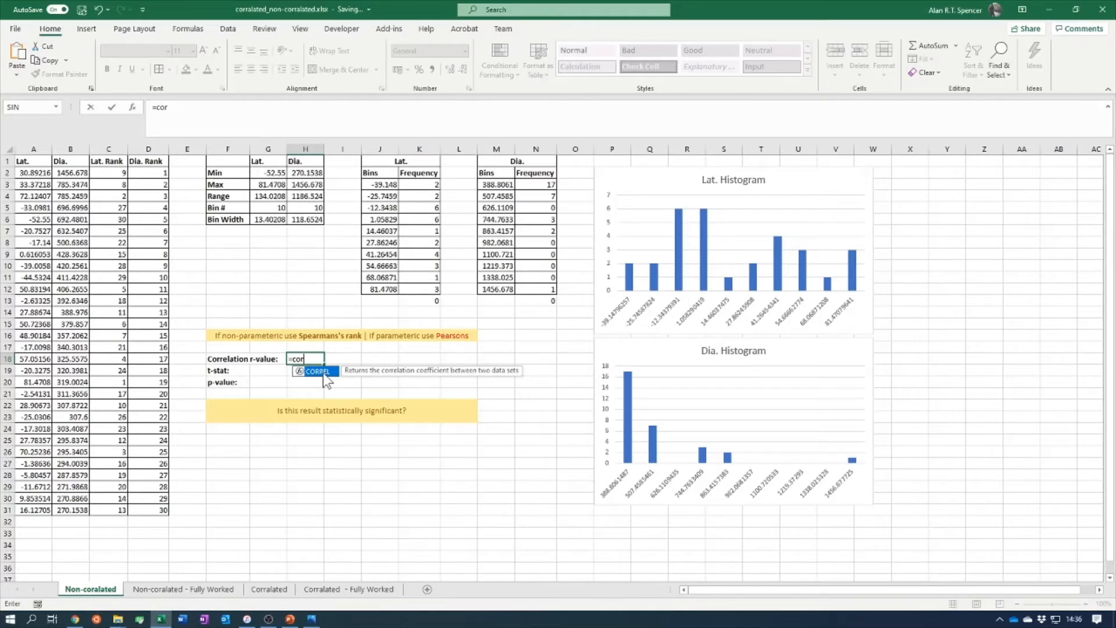
double_click(323, 375)
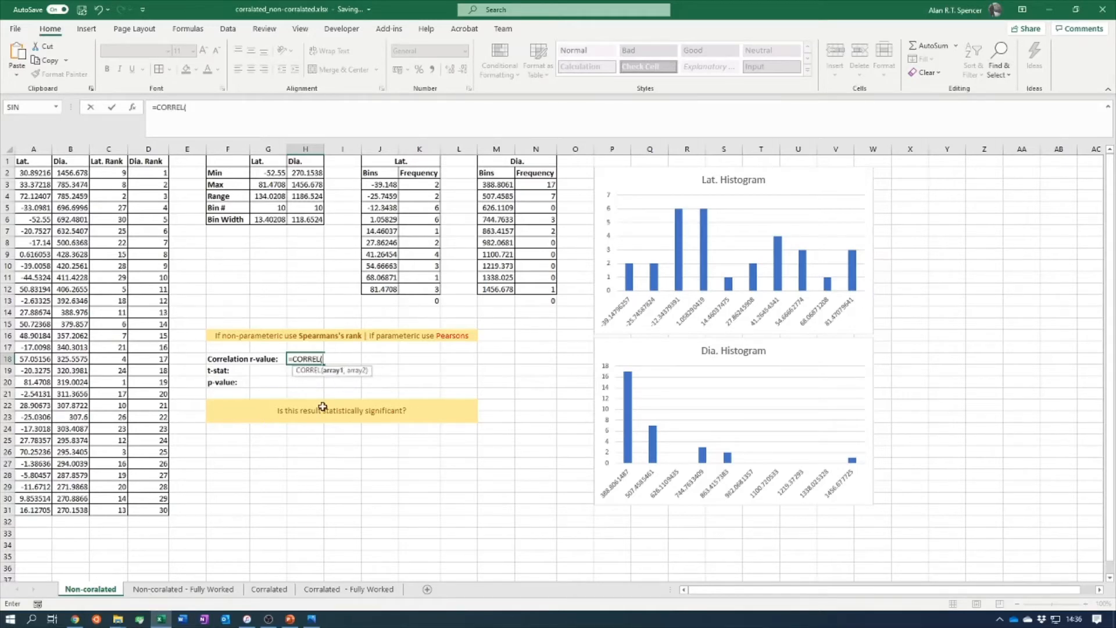
left_click_drag(114, 172, 130, 510)
type(",")
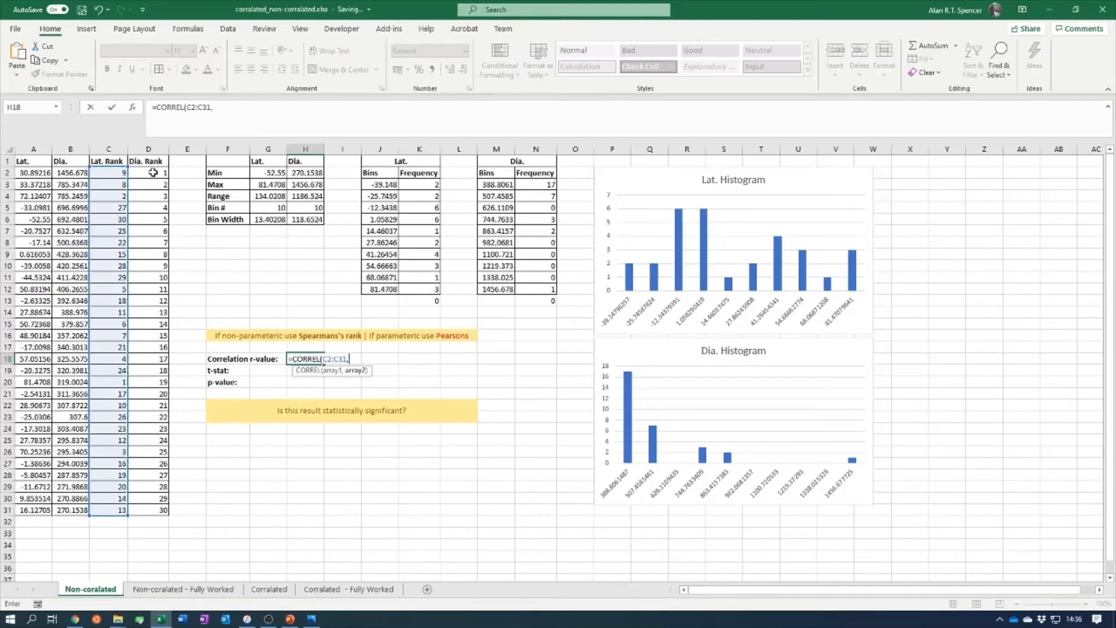
left_click_drag(153, 173, 153, 512)
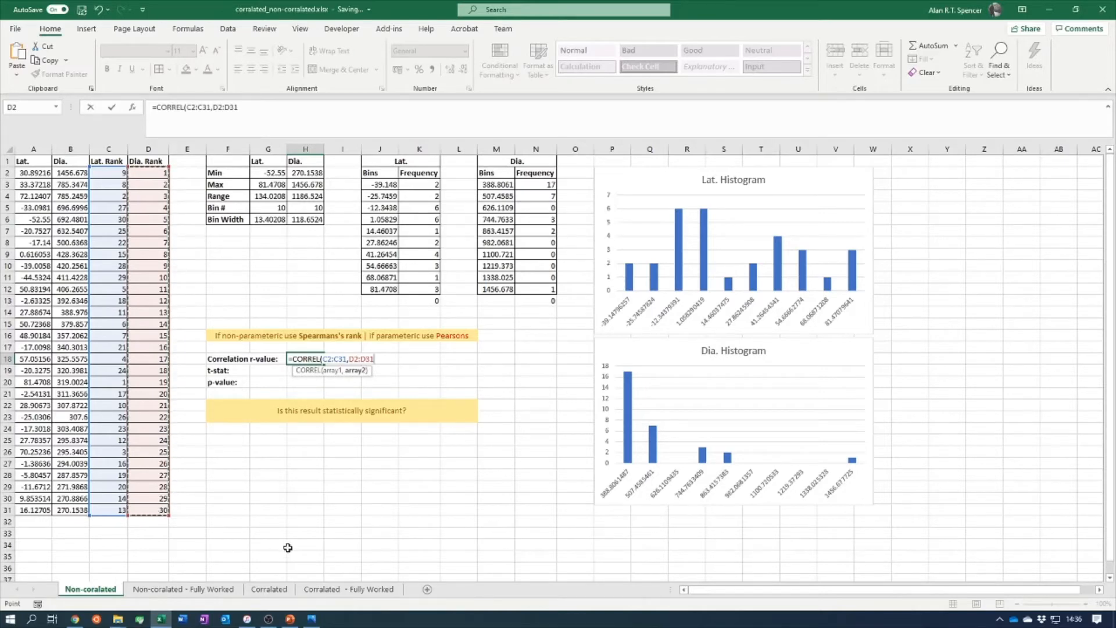
type(")")
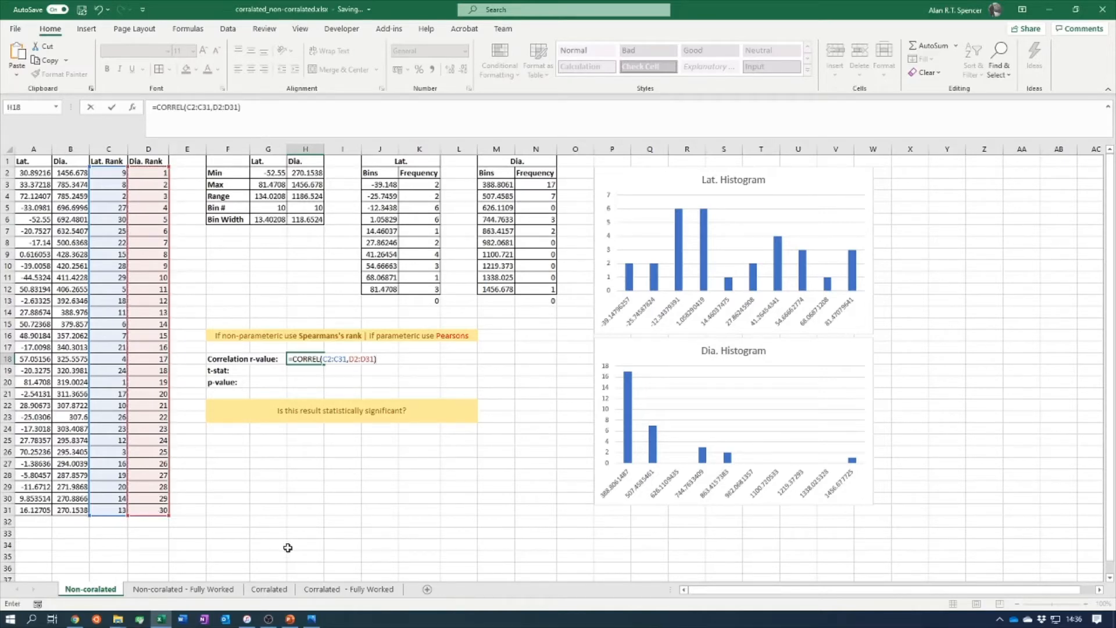
key("Return")
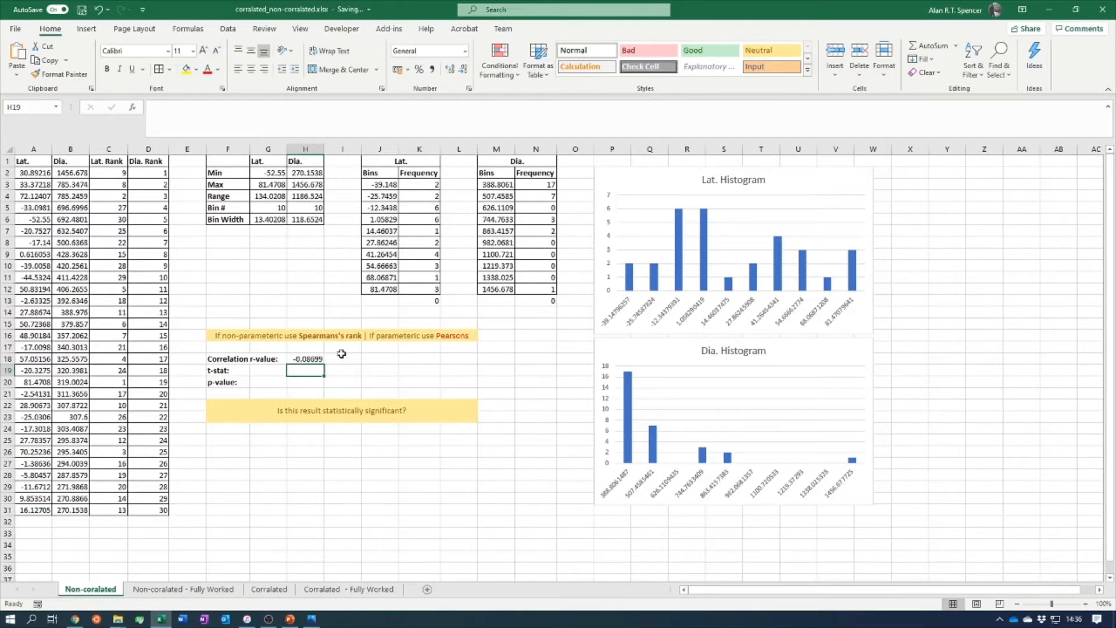
Begin the t-stat formula in H19 with the absolute value of the r-value, ABS(H18)
left_click(232, 384)
left_click(309, 385)
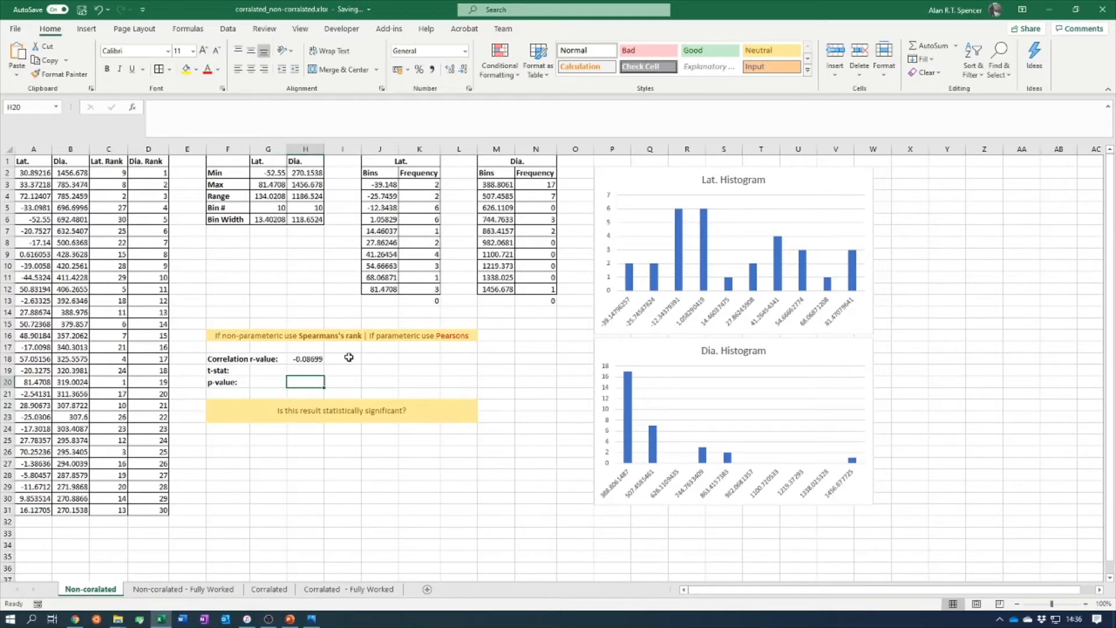
left_click(314, 373)
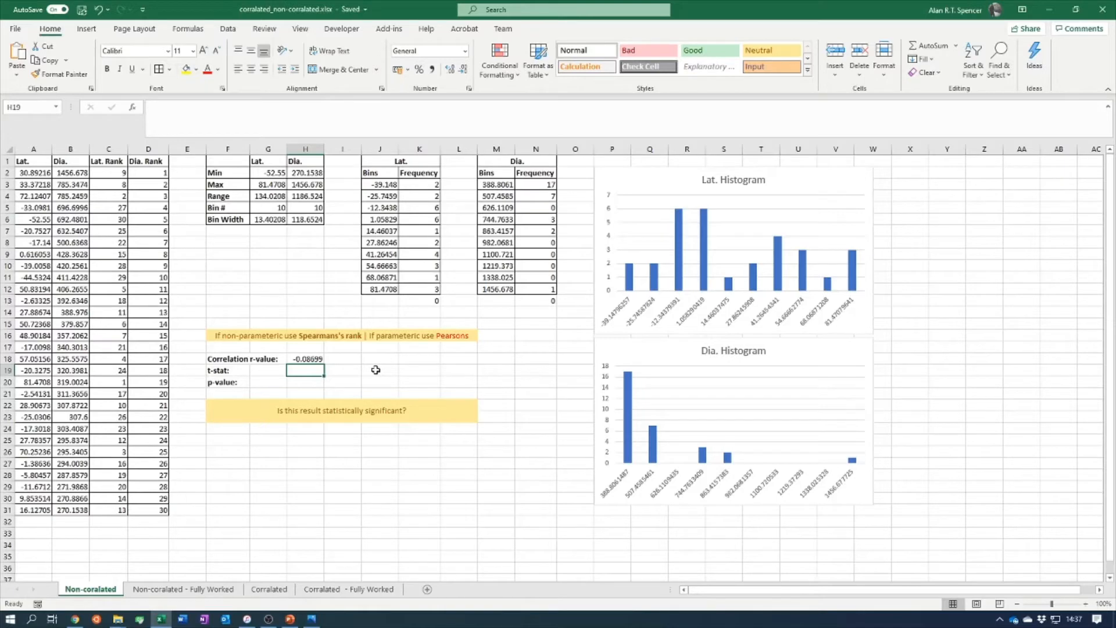
left_click(272, 124)
type("=")
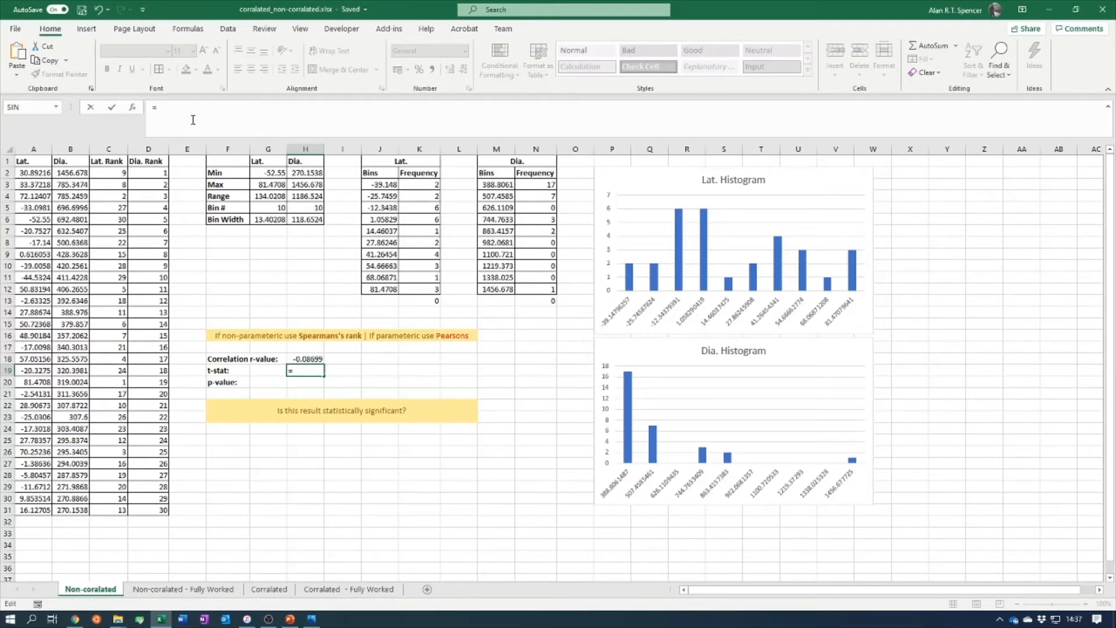
type("a")
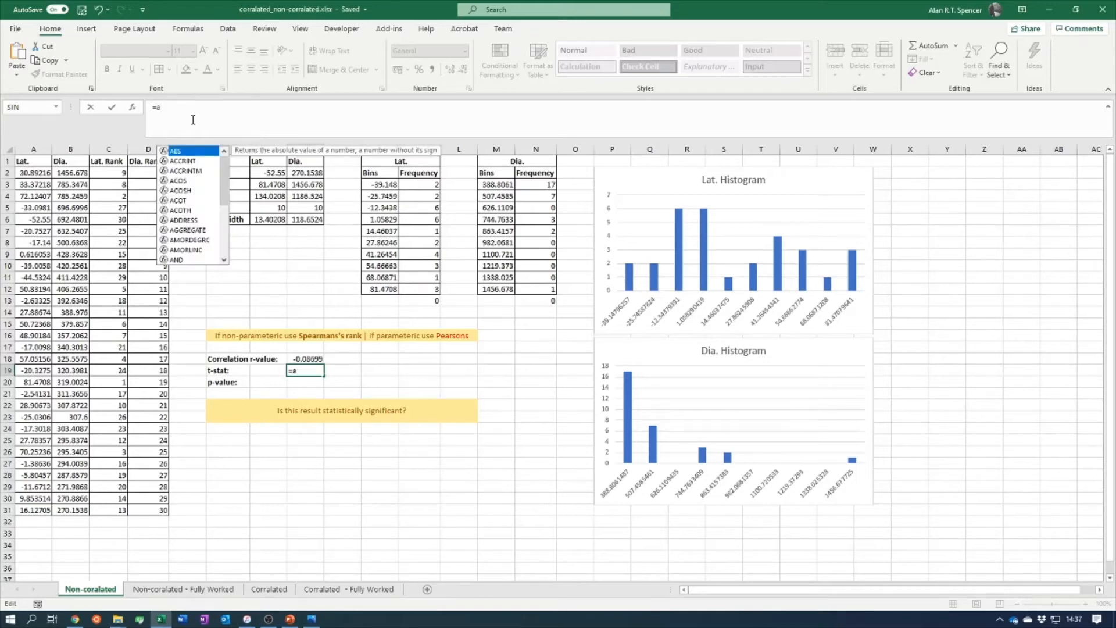
type("n")
key("BackSpace")
type("bs(")
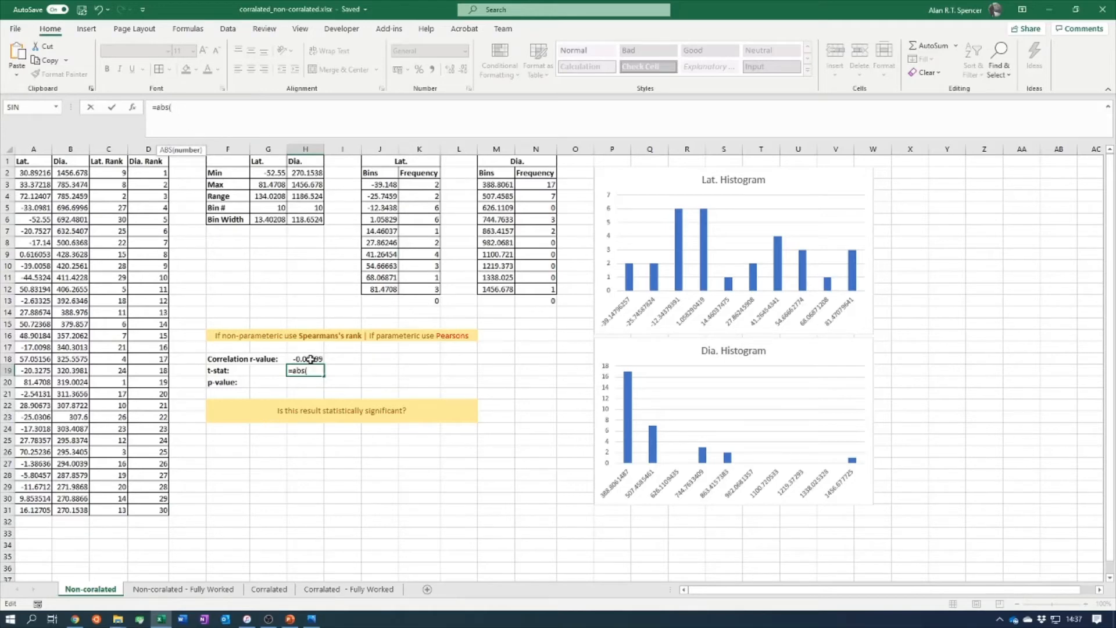
left_click(296, 360)
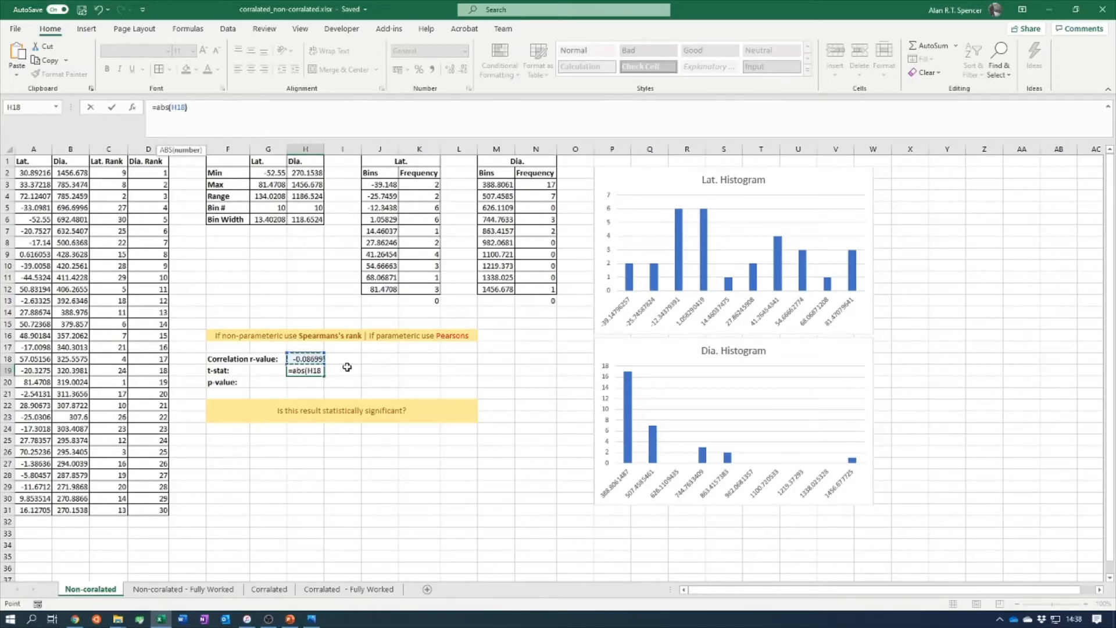
Multiply the absolute r-value in the t-stat formula by SQRT(COUNT(A2:A31)-2)
type(")*s")
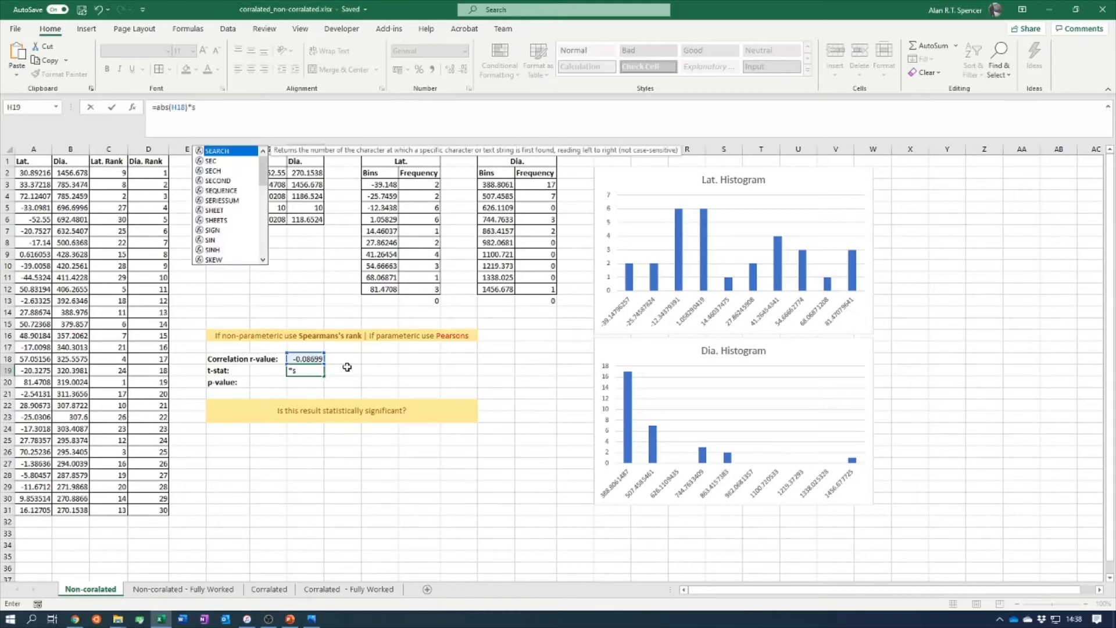
key("Tab")
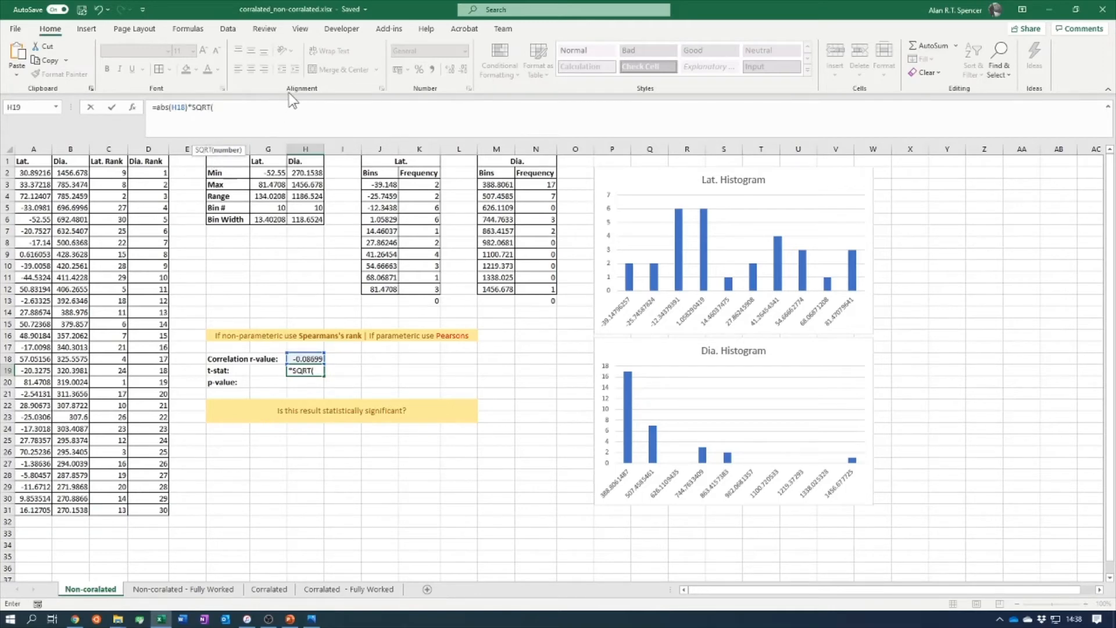
type("count")
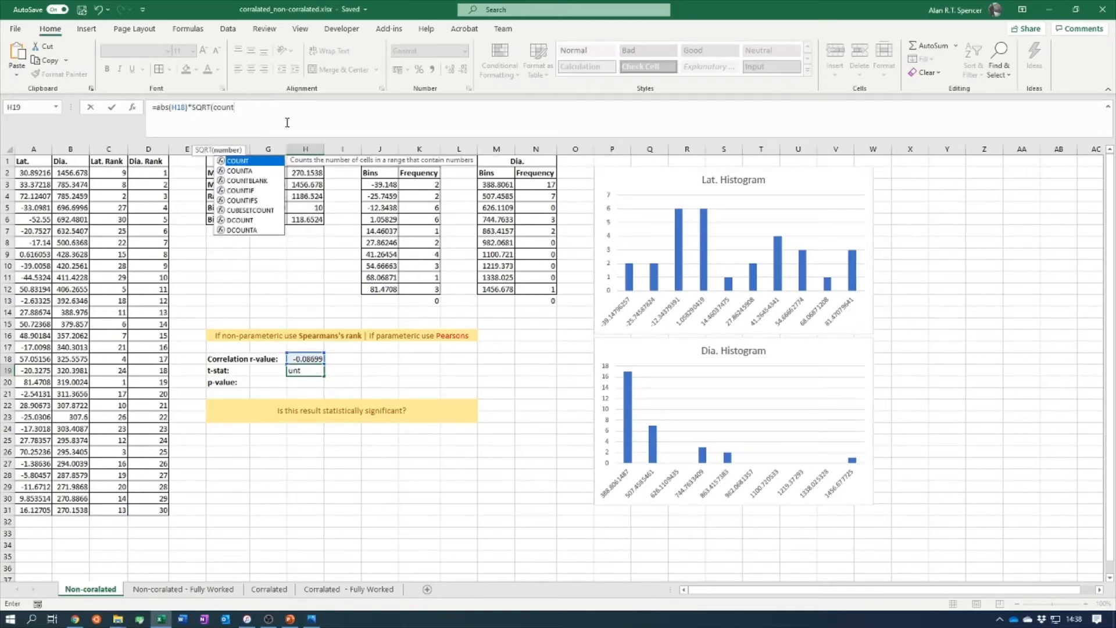
type("(")
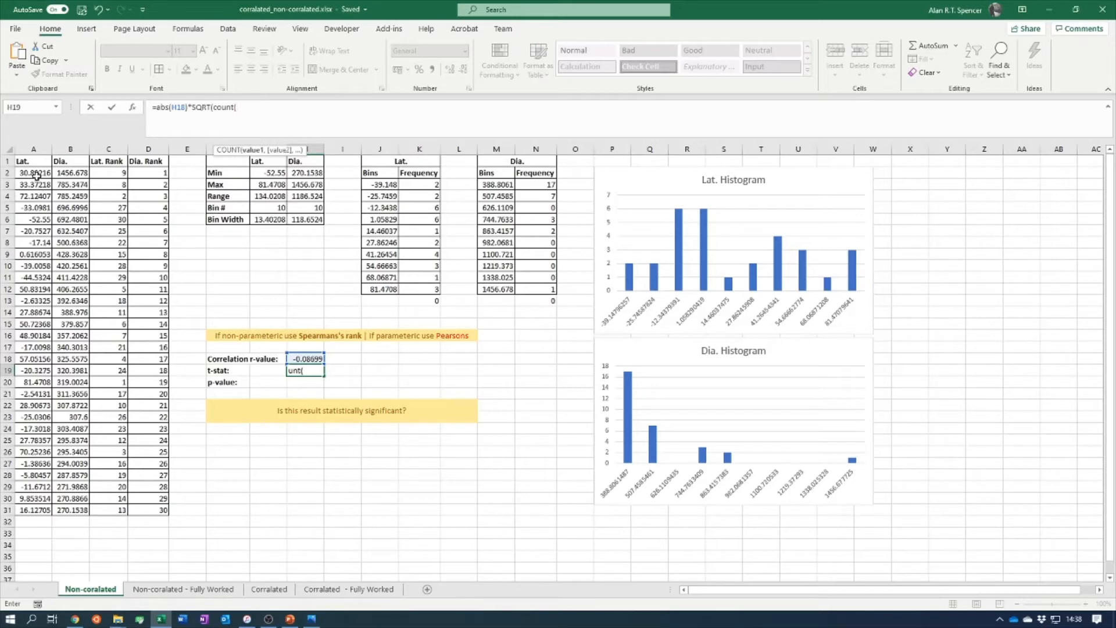
left_click_drag(36, 173, 36, 510)
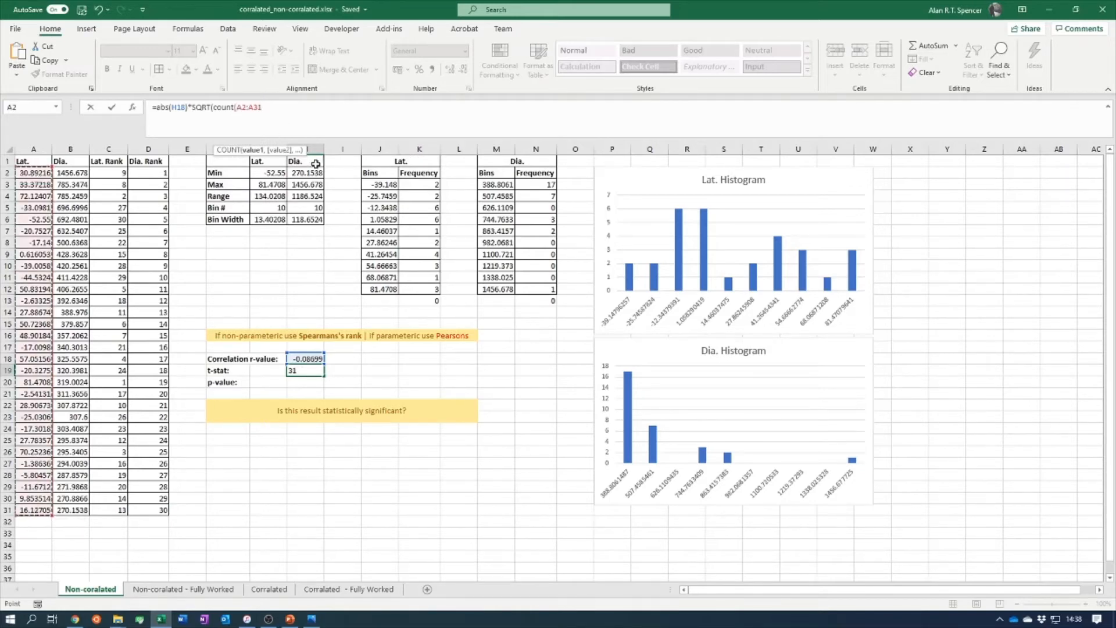
type(")-2")
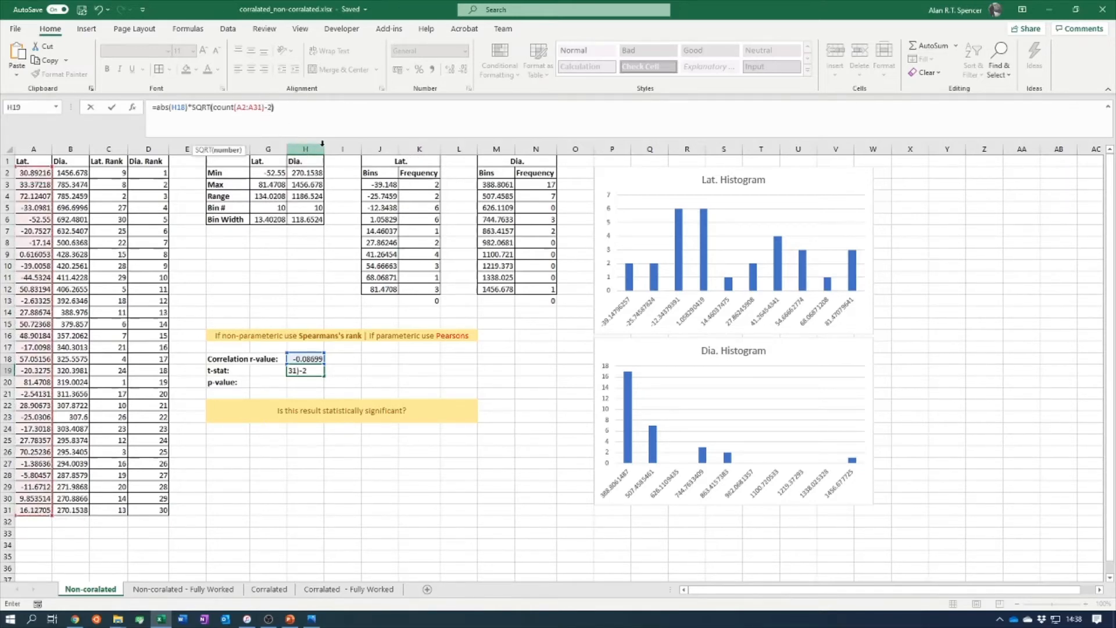
Complete the t-stat formula in H19 by dividing by (SQRT(1-ABS(H18)^2))
type(")/(sq")
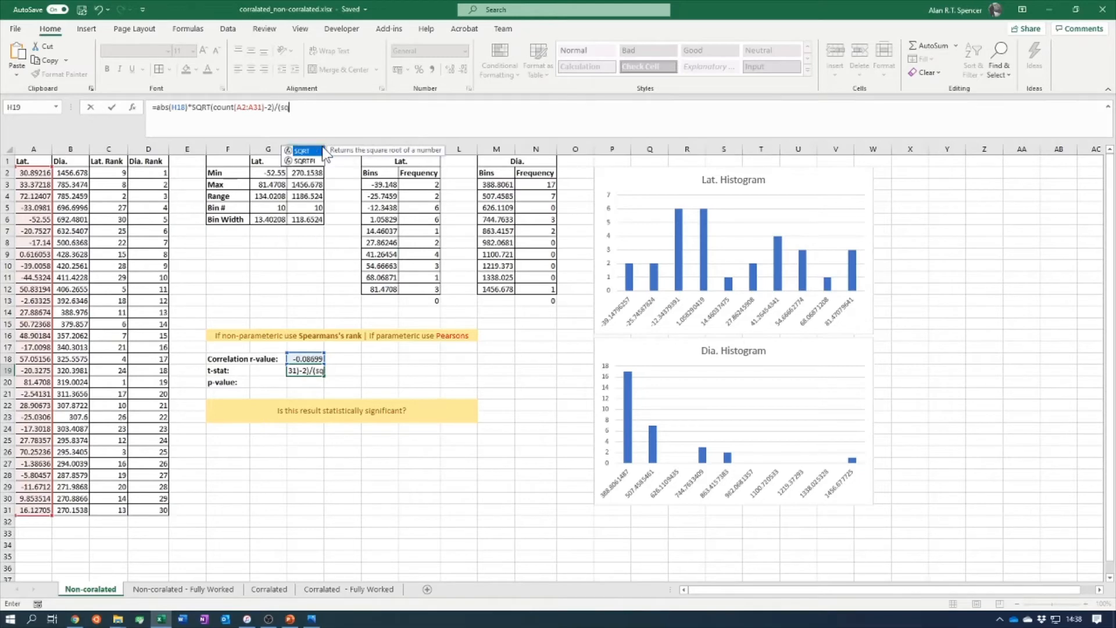
double_click(319, 151)
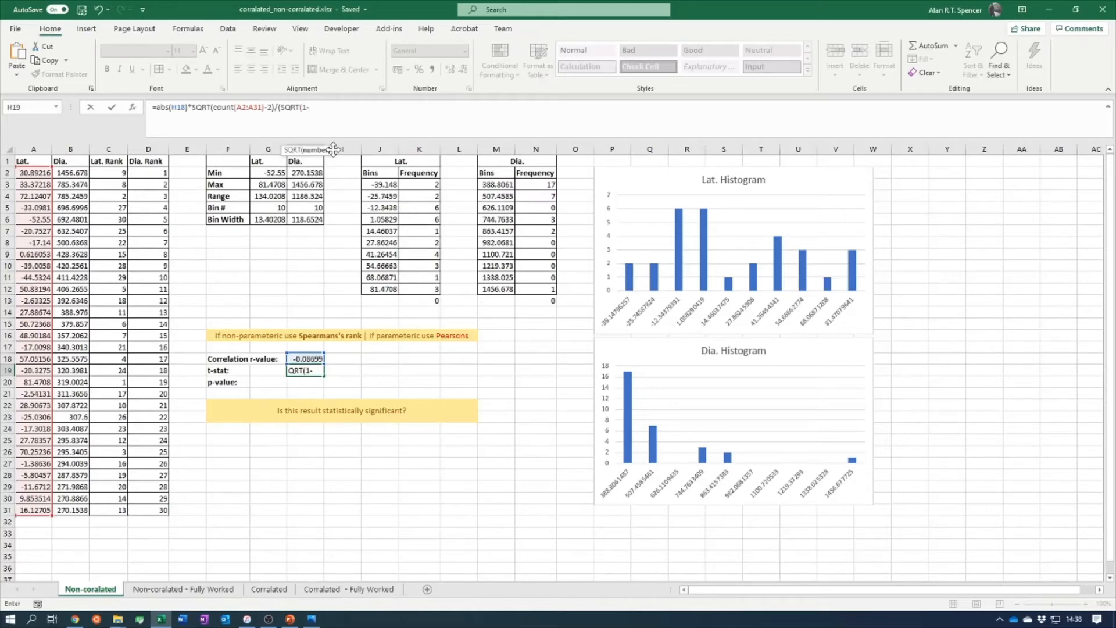
type("abs")
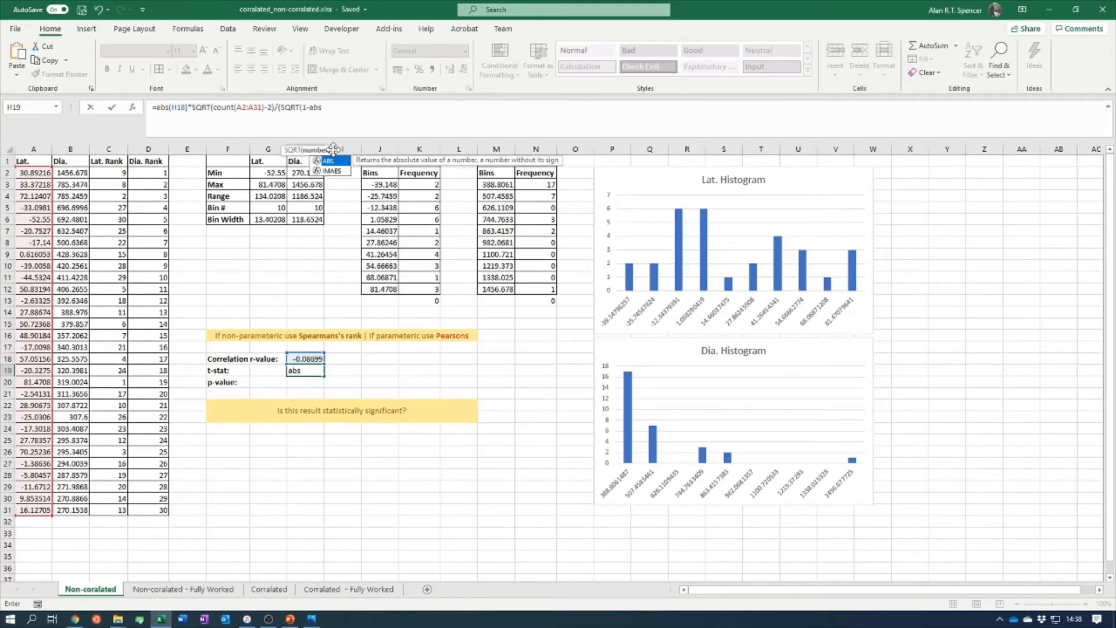
double_click(330, 161)
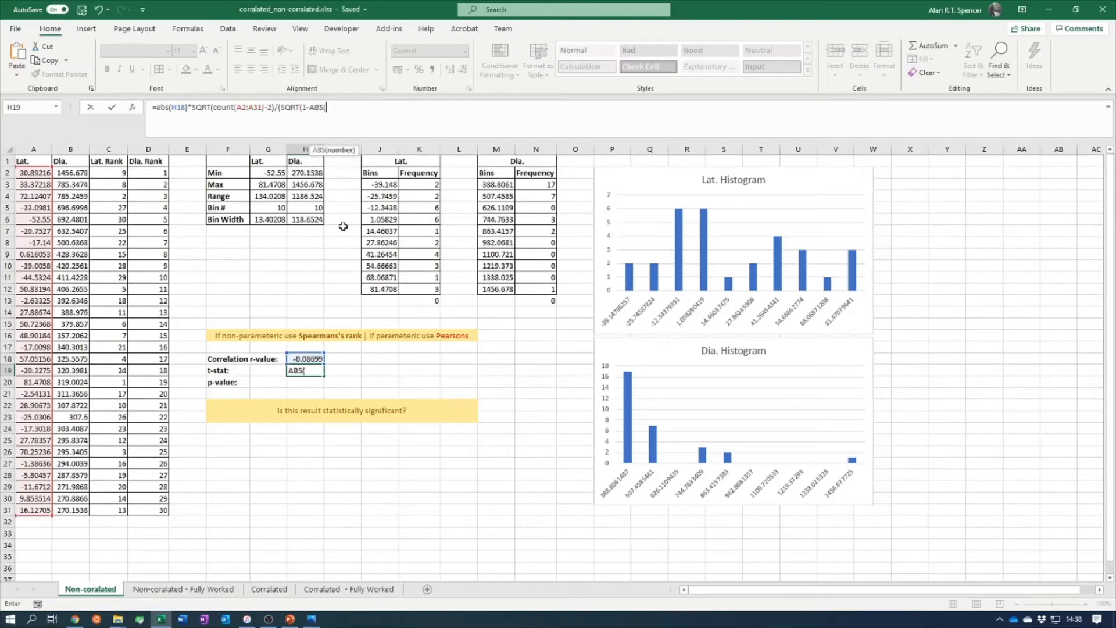
left_click(311, 360)
type(")")
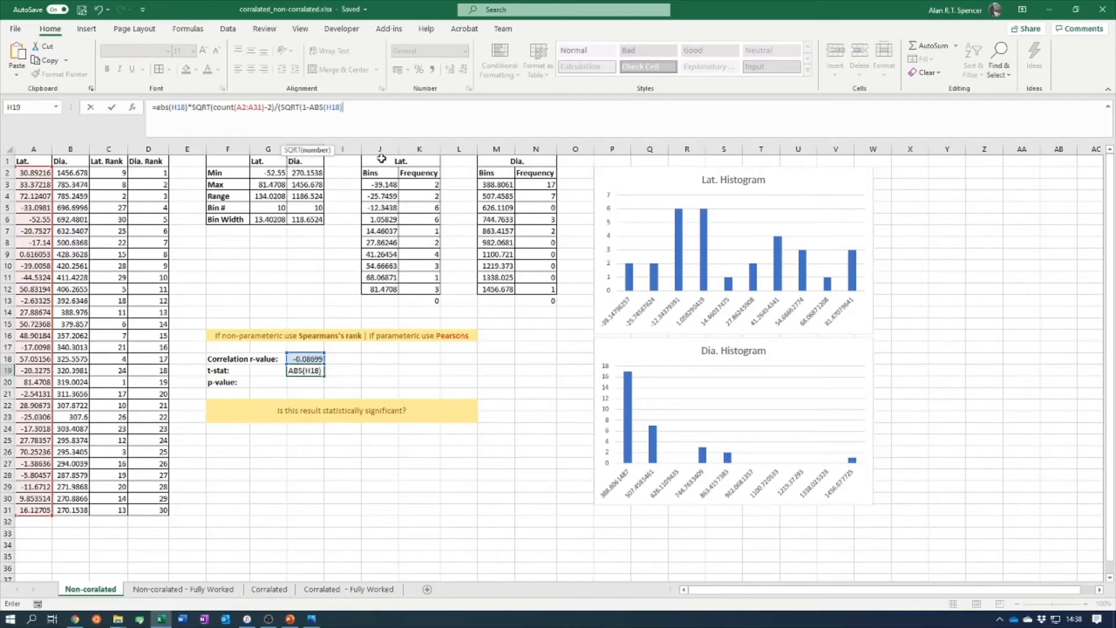
type("^2))")
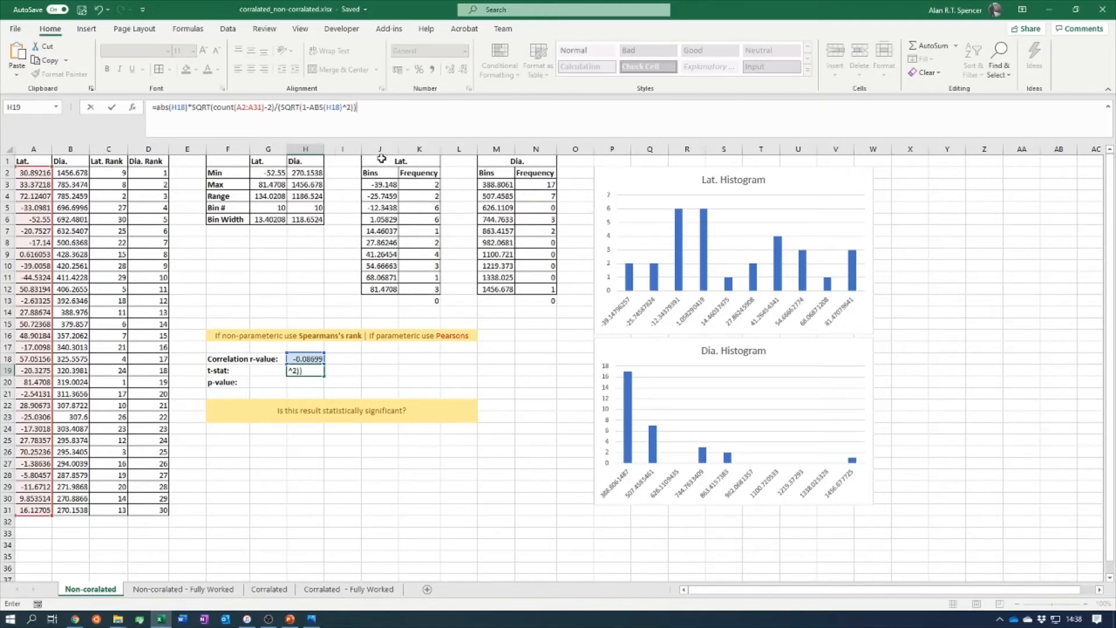
key("Return")
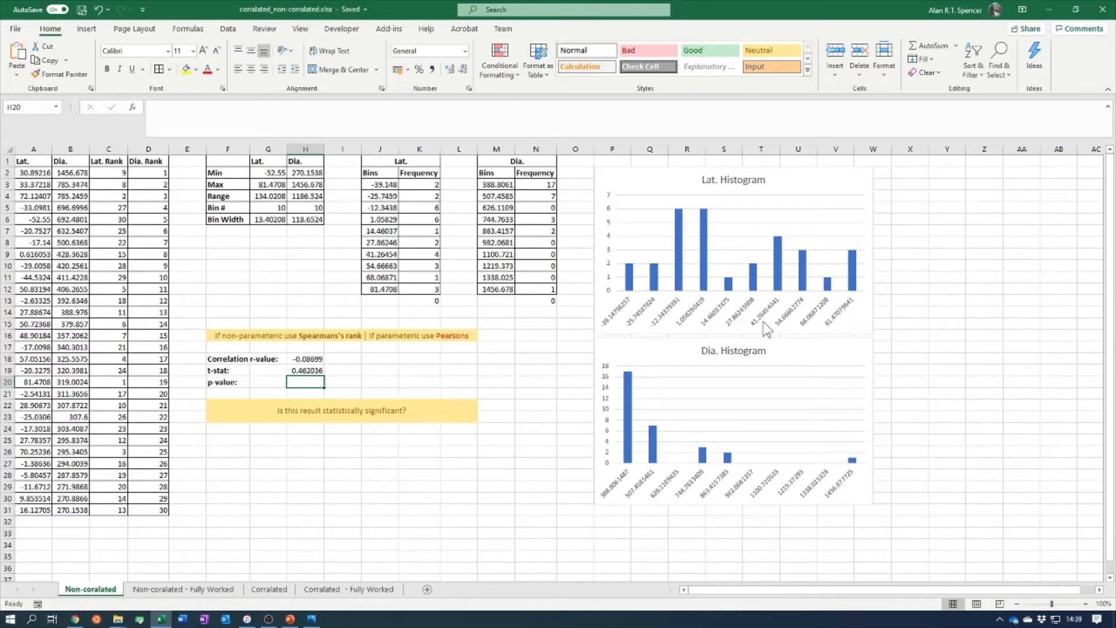
Begin the p-value formula in H20 with T.DIST.2T, using the t-stat in H19 as its x argument
left_click(309, 410)
left_click(313, 382)
type("=")
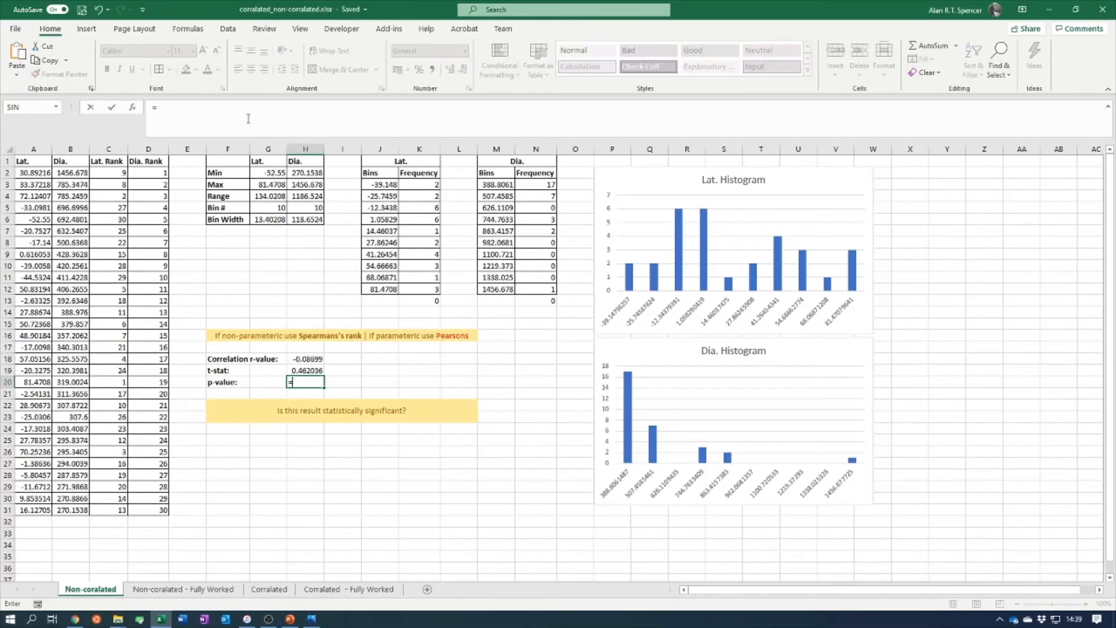
type("t")
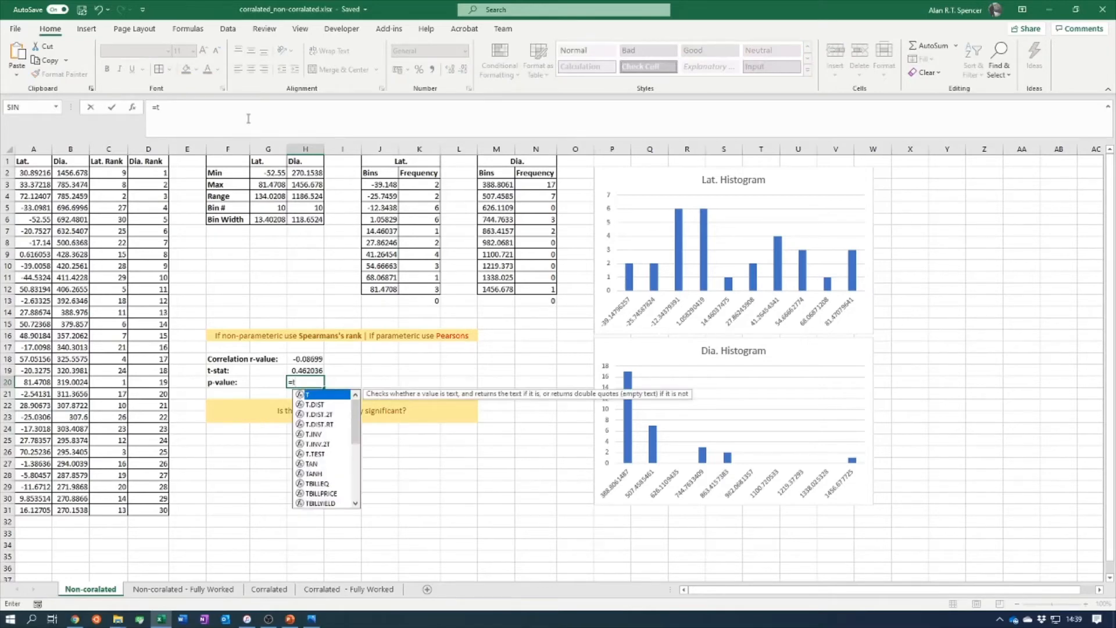
left_click(326, 415)
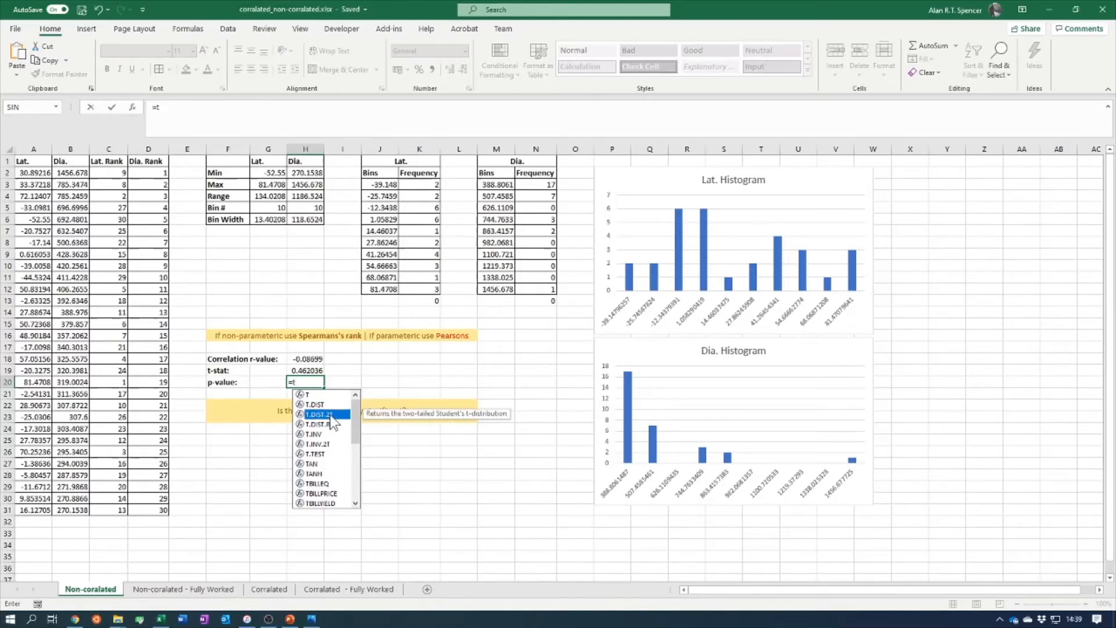
double_click(326, 415)
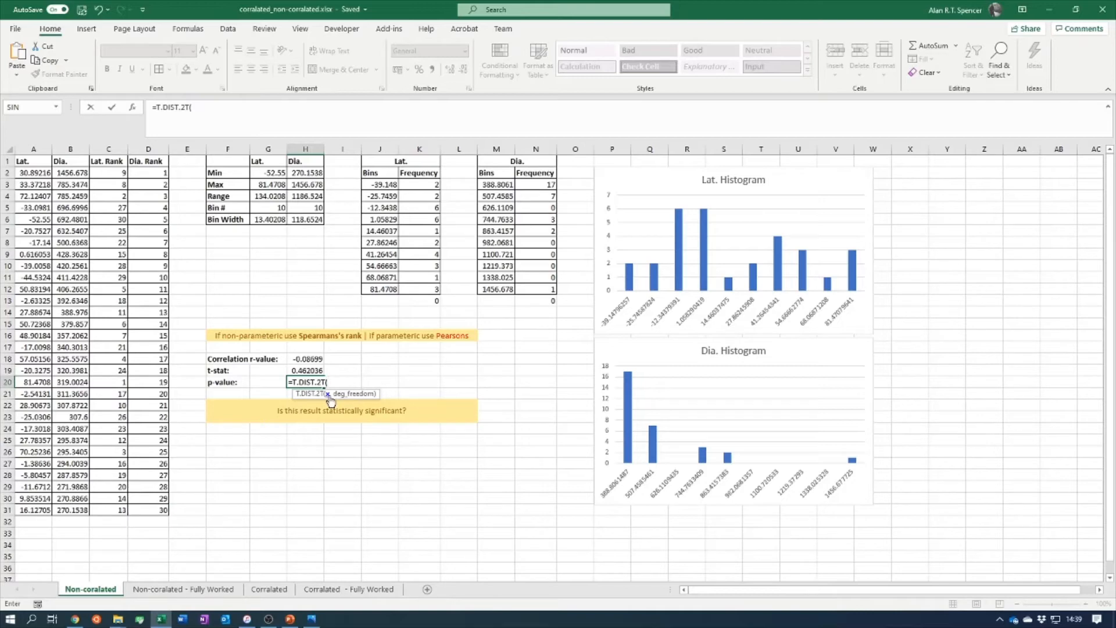
left_click(321, 370)
type(",")
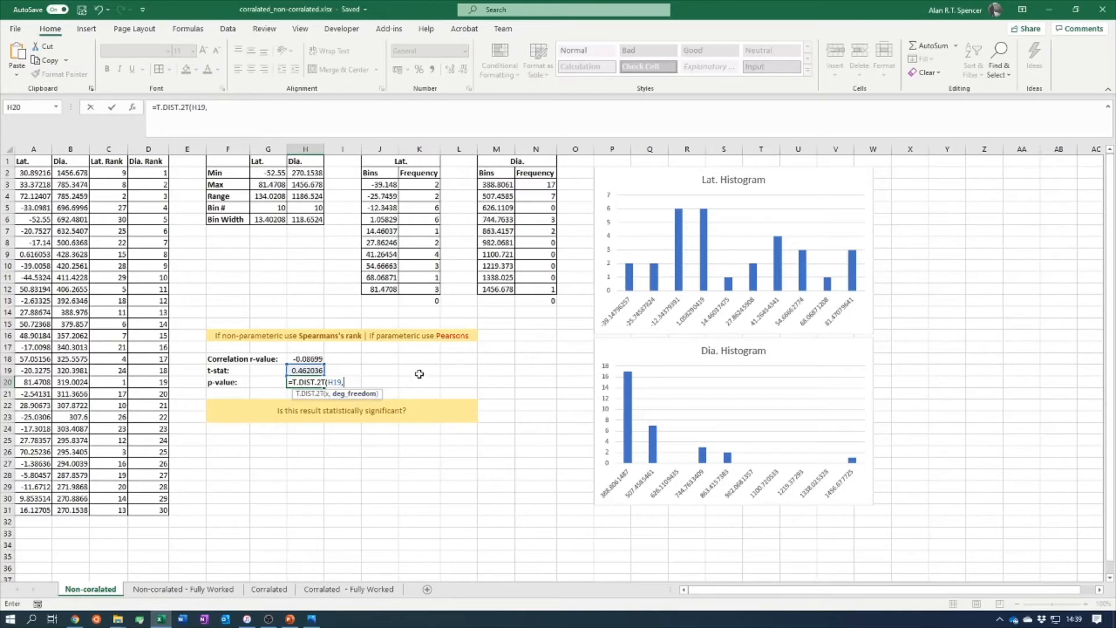
Complete the p-value formula in H20 with COUNT(A2:A31)-2 as the degrees of freedom
type("Coun")
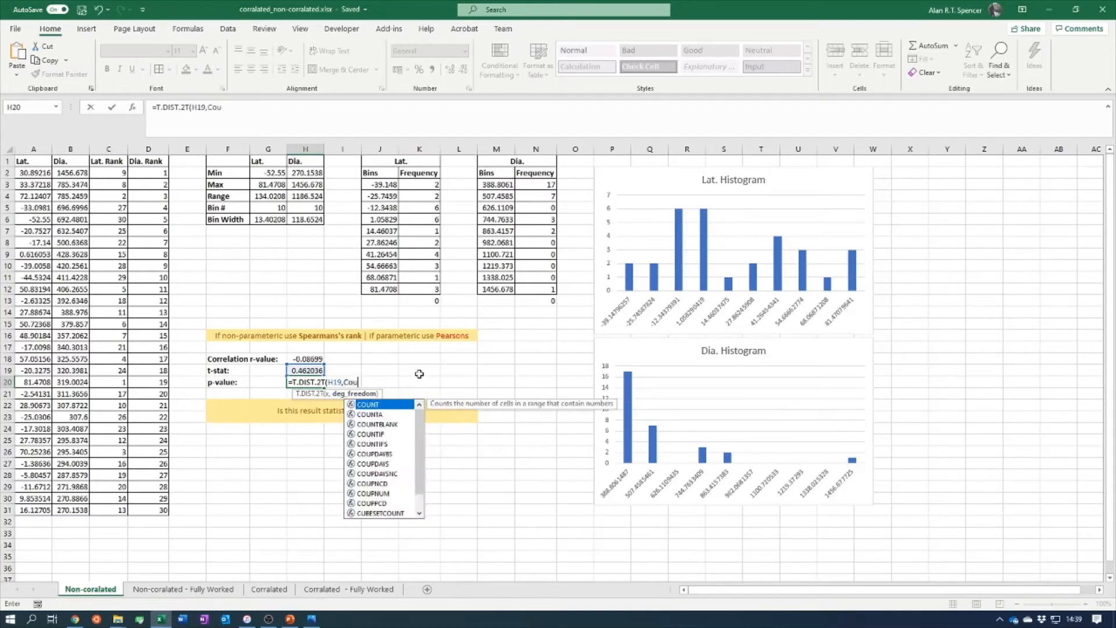
double_click(386, 406)
left_click_drag(29, 171, 40, 509)
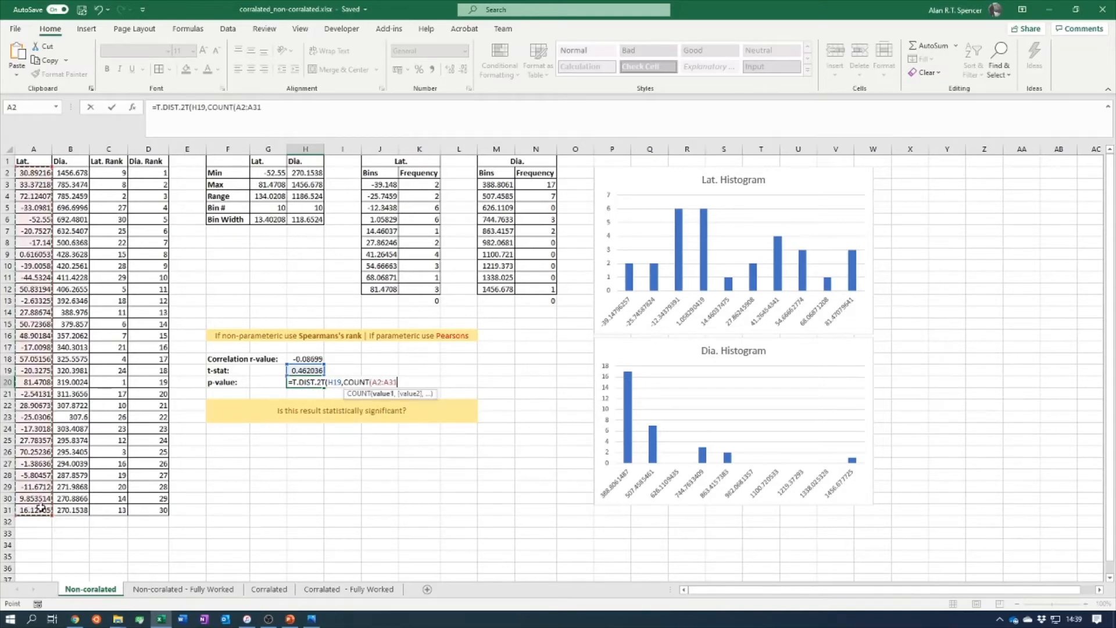
type(")-2")
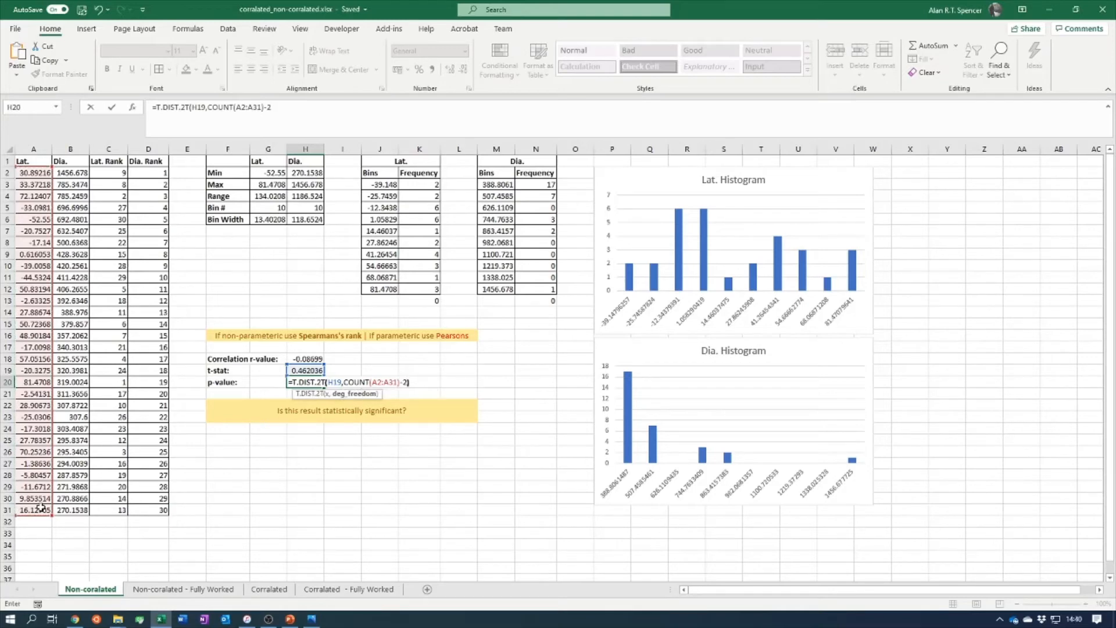
type(")")
key("Return")
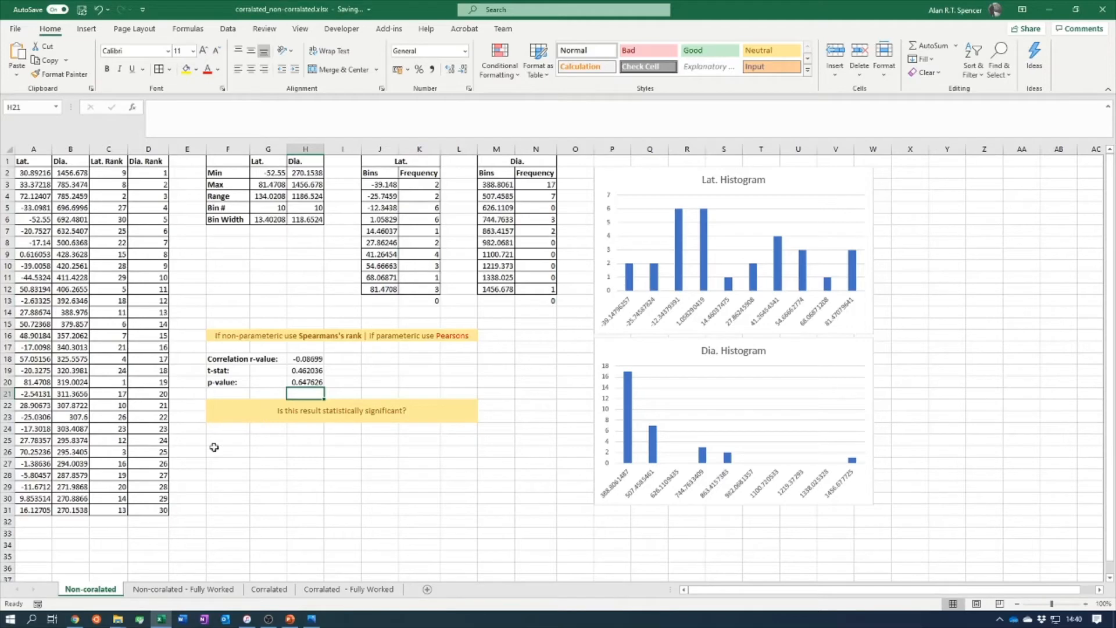
Check the p-value in H20 and the correlation r-value in H18 to judge significance
left_click(308, 381)
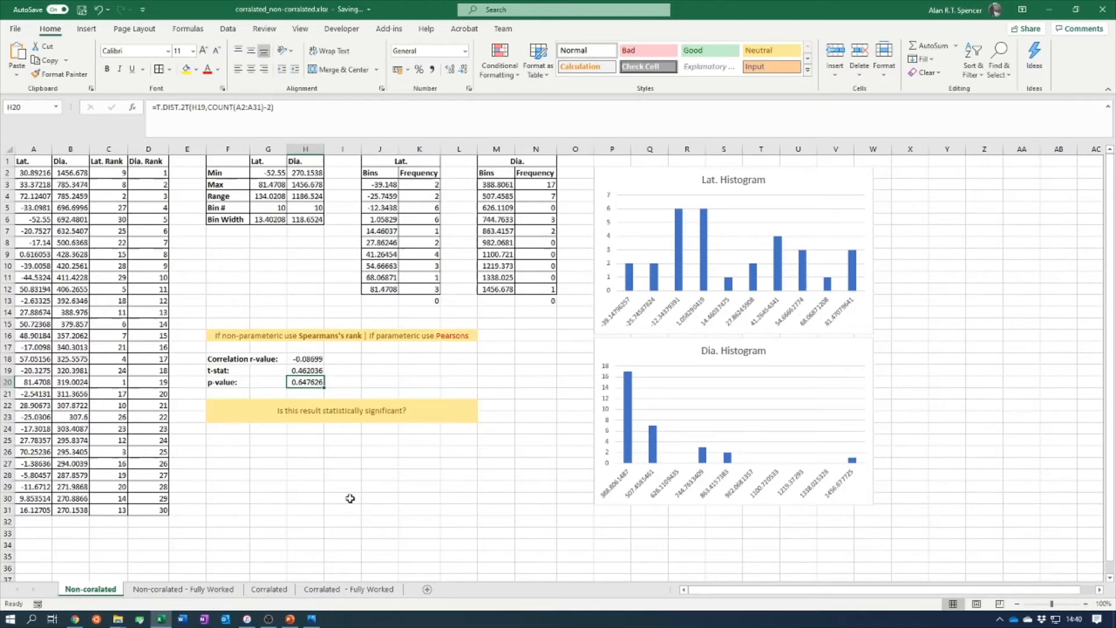
left_click(313, 360)
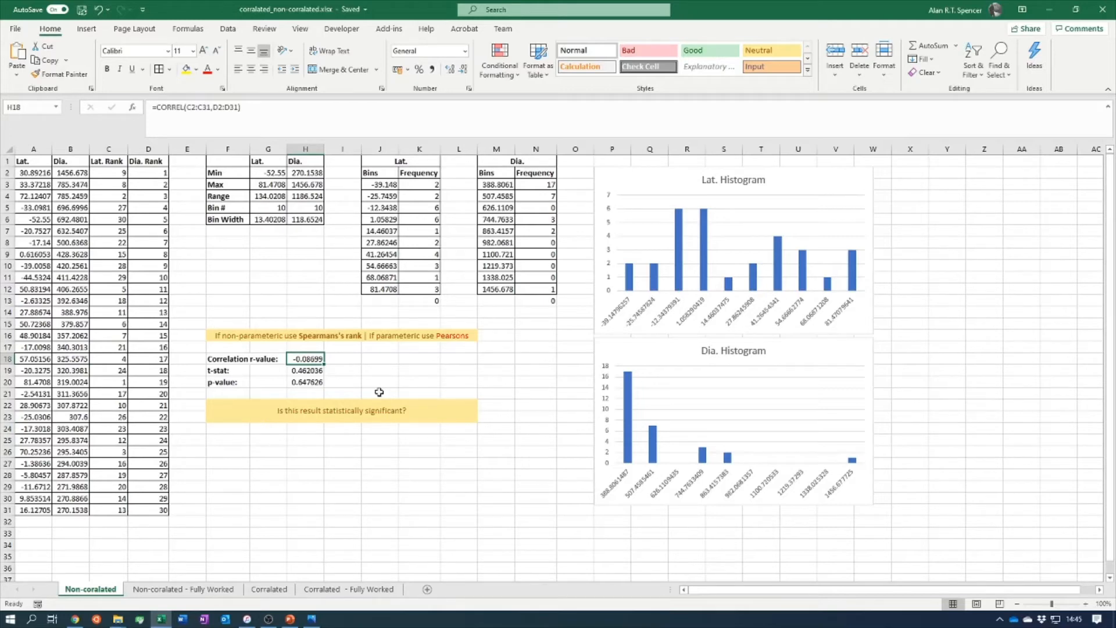
Open the Corralated sheet and look through the full length and width data columns
left_click(269, 589)
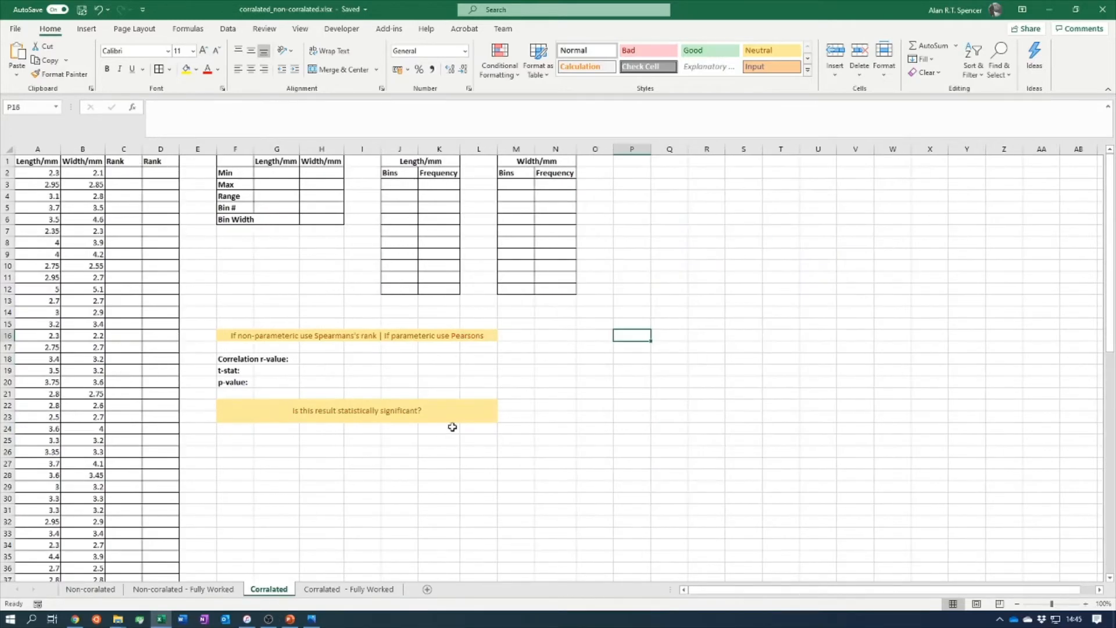
left_click(558, 378)
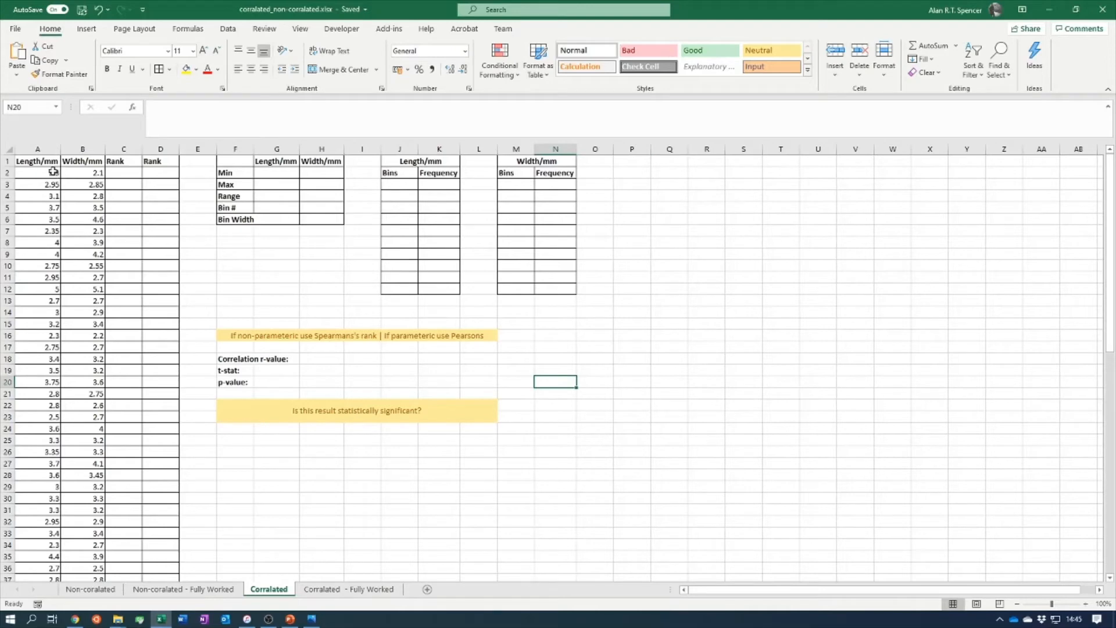
left_click(38, 149)
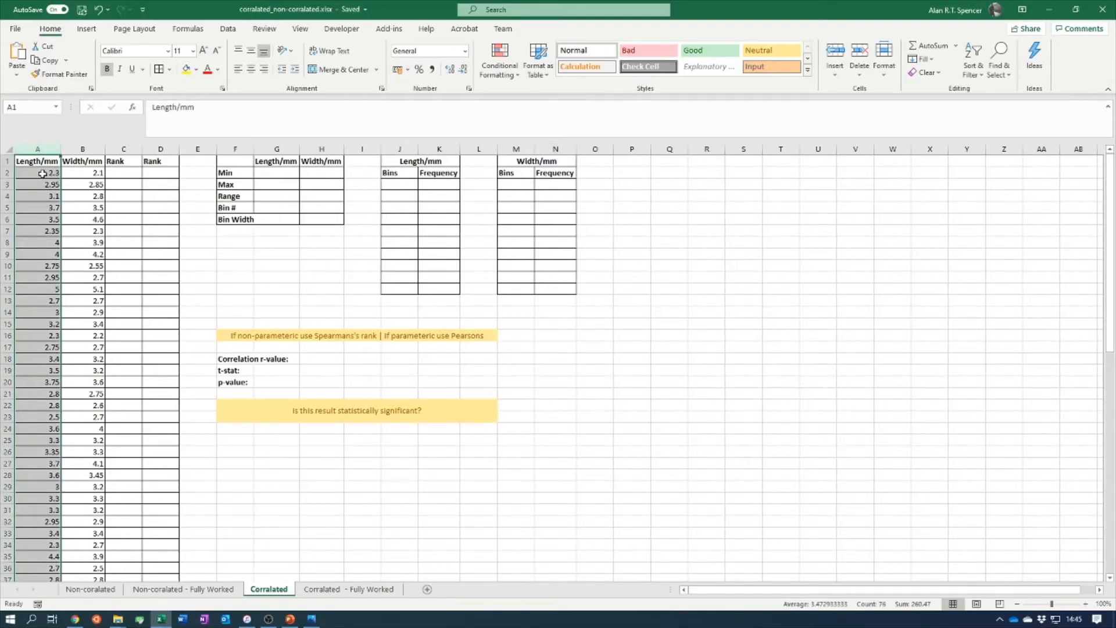
left_click(83, 149)
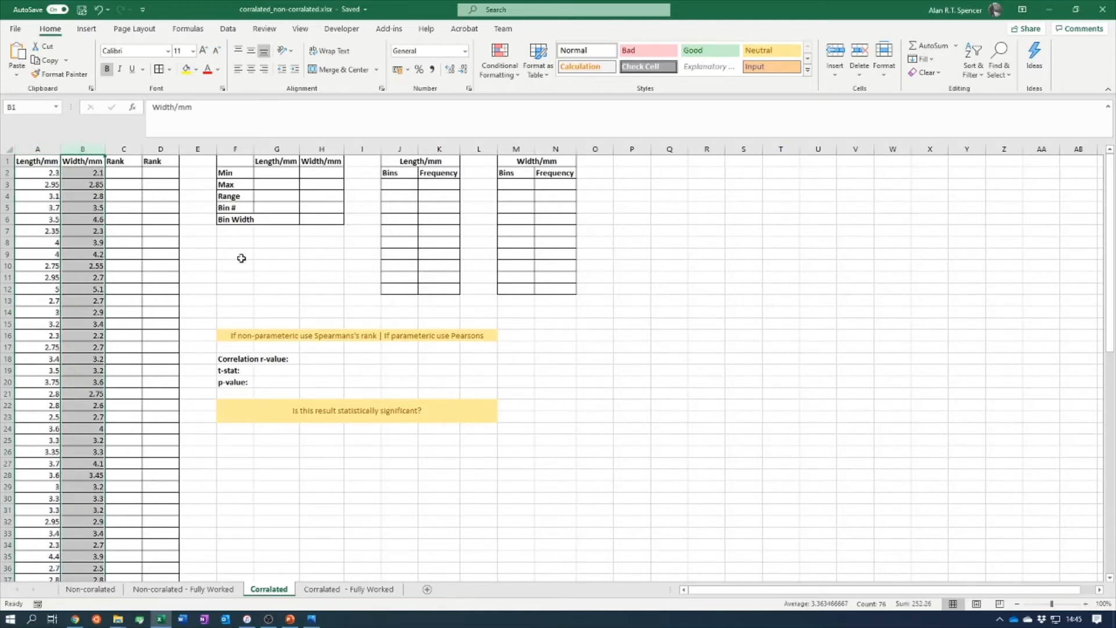
left_click(203, 287)
left_click_drag(1114, 215, 1114, 406)
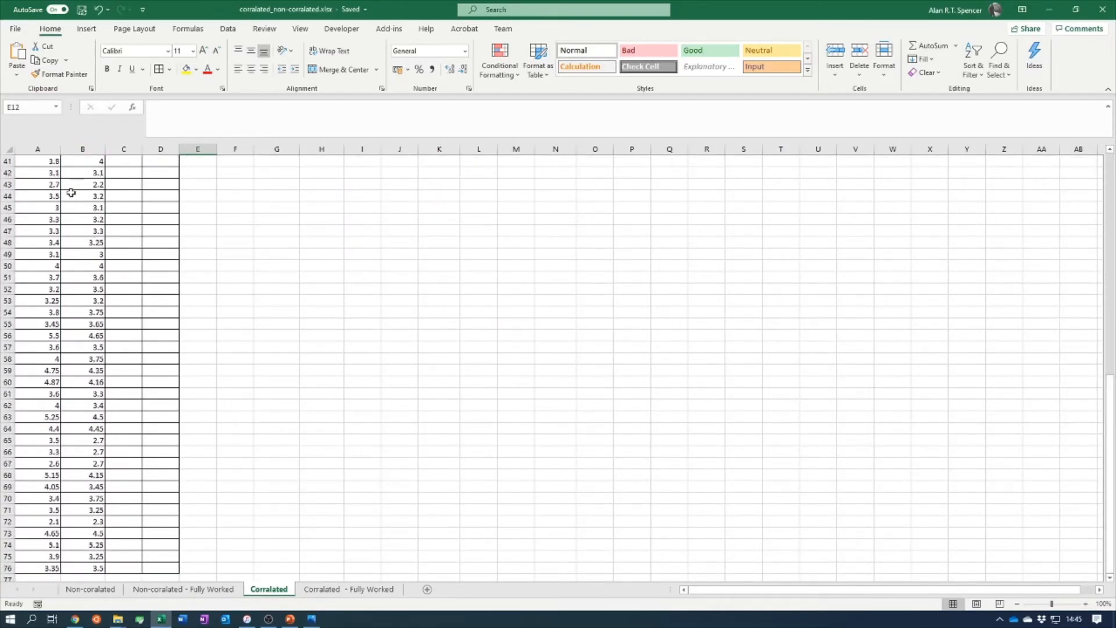
left_click_drag(1115, 538, 1115, 314)
left_click(635, 360)
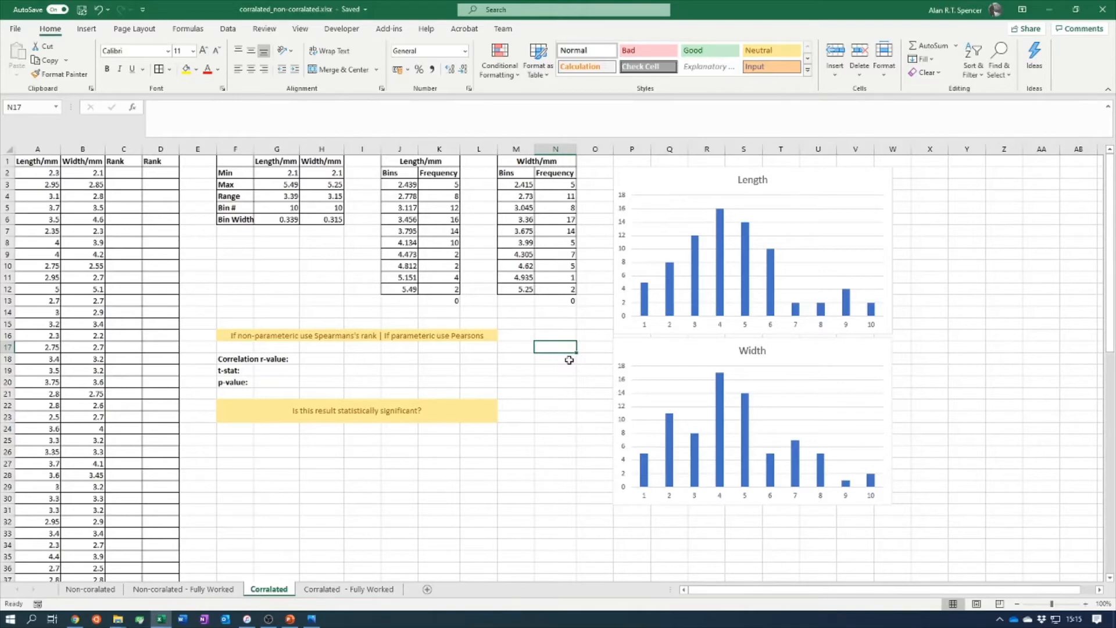
Examine the shapes of the Length and Width histograms to decide whether the data is parametric or non-parametric
left_click(675, 177)
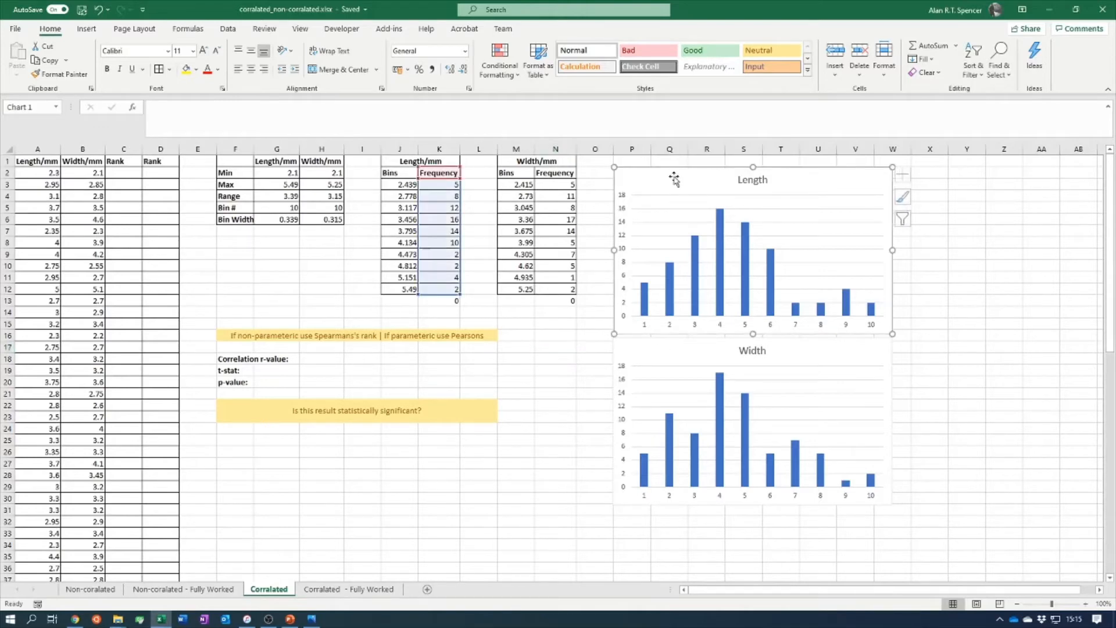
left_click(702, 353)
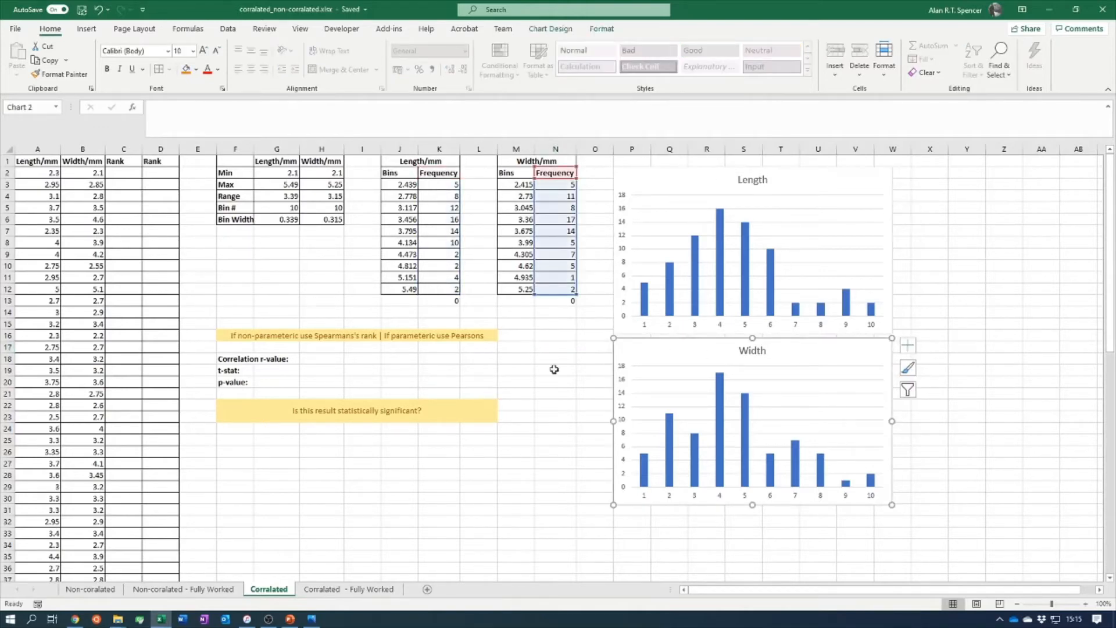
left_click(574, 348)
left_click(540, 369)
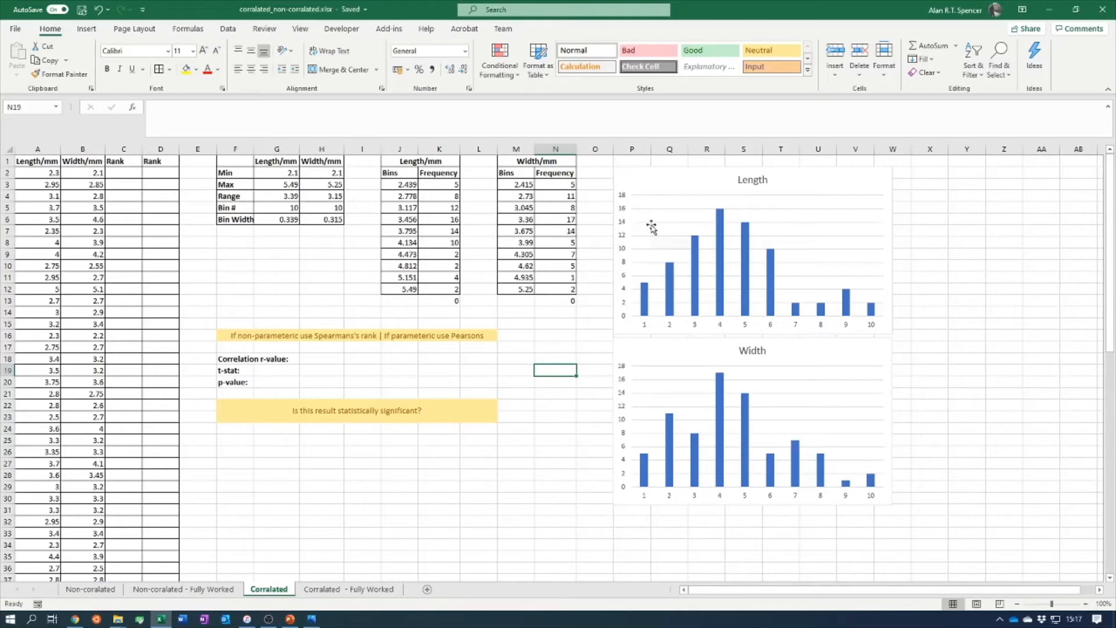
left_click(655, 182)
left_click(675, 356)
left_click(701, 199)
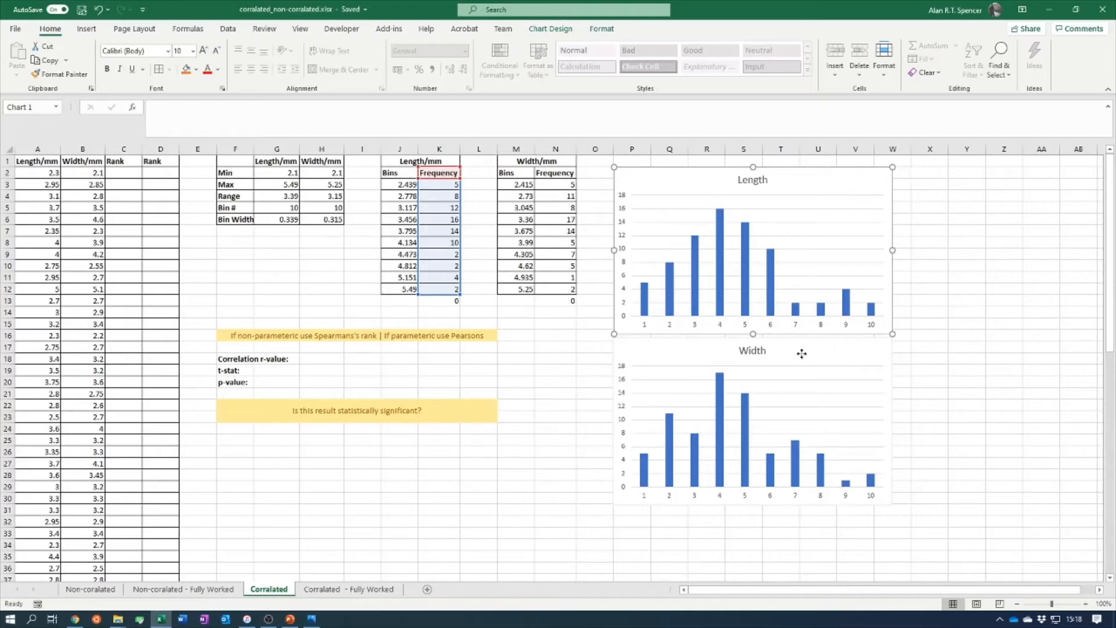
left_click(798, 353)
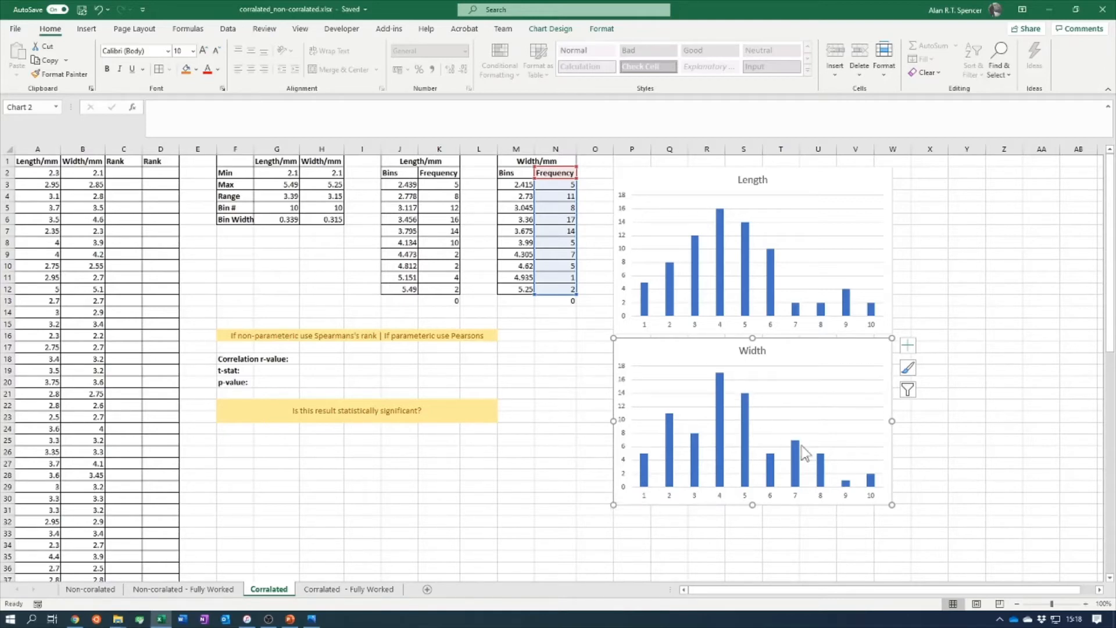
left_click(566, 355)
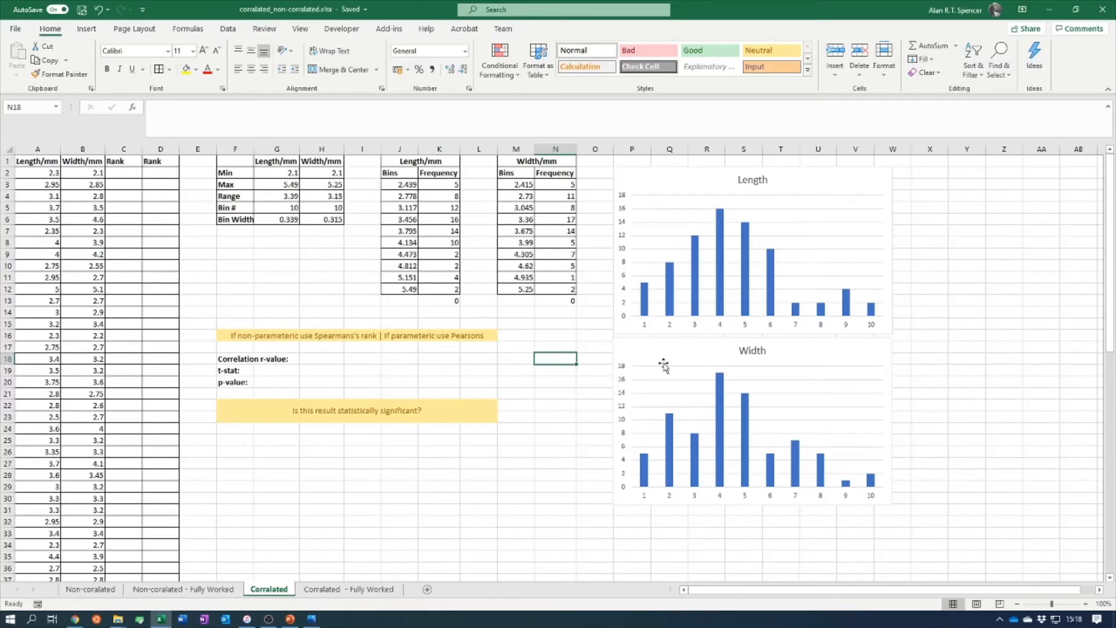
Calculate the correlation r-value in H18 with =CORREL(A2:A76,B2:B76), using the length and width data
left_click(324, 361)
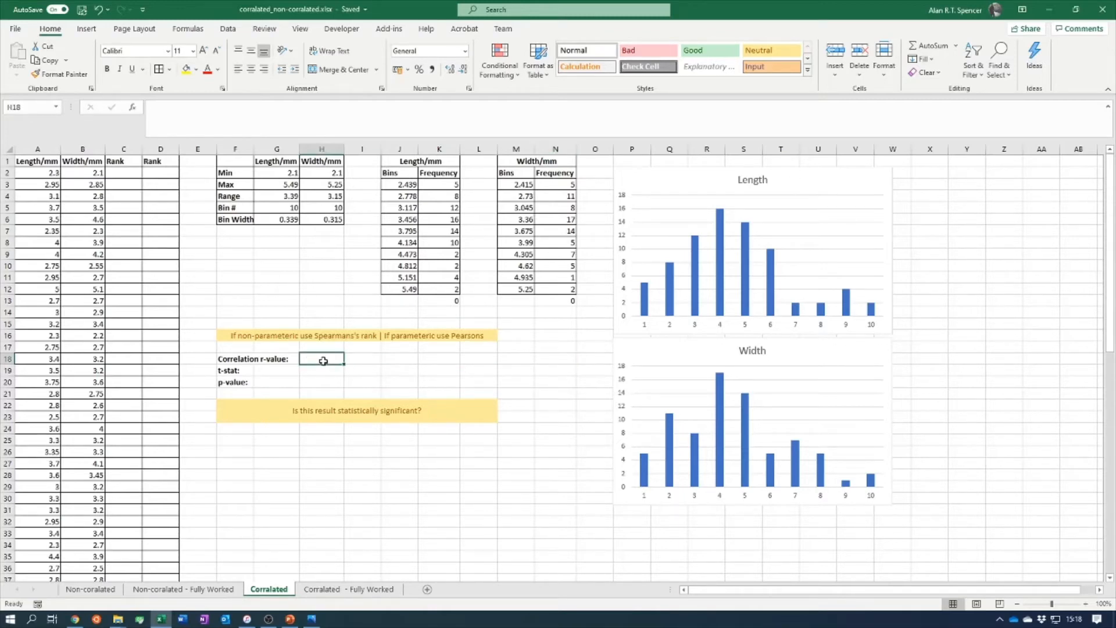
type("=")
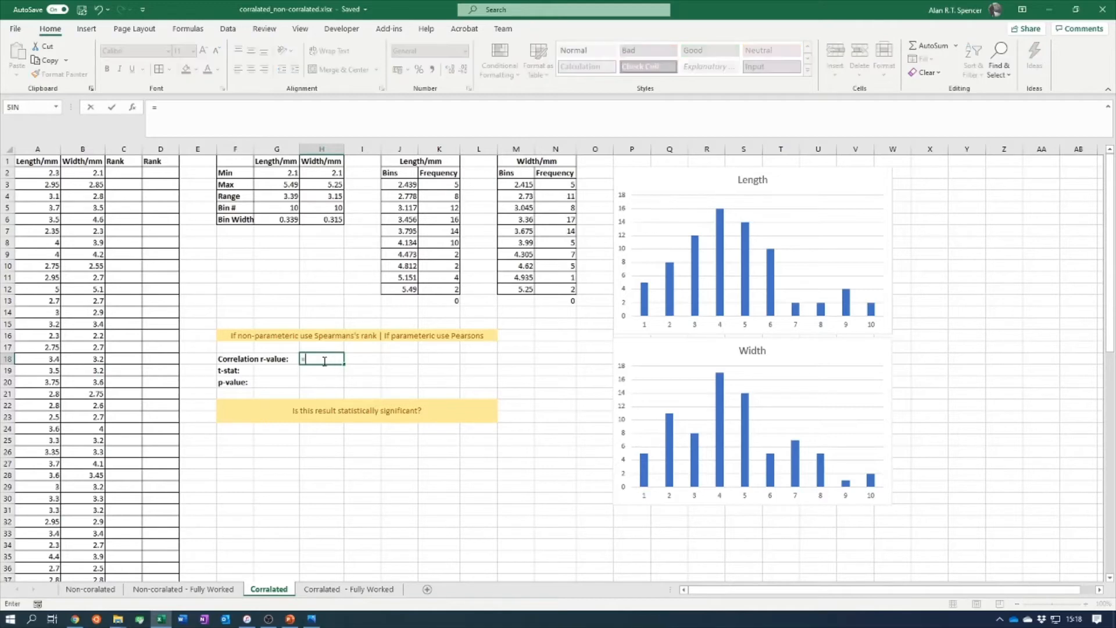
type("cor")
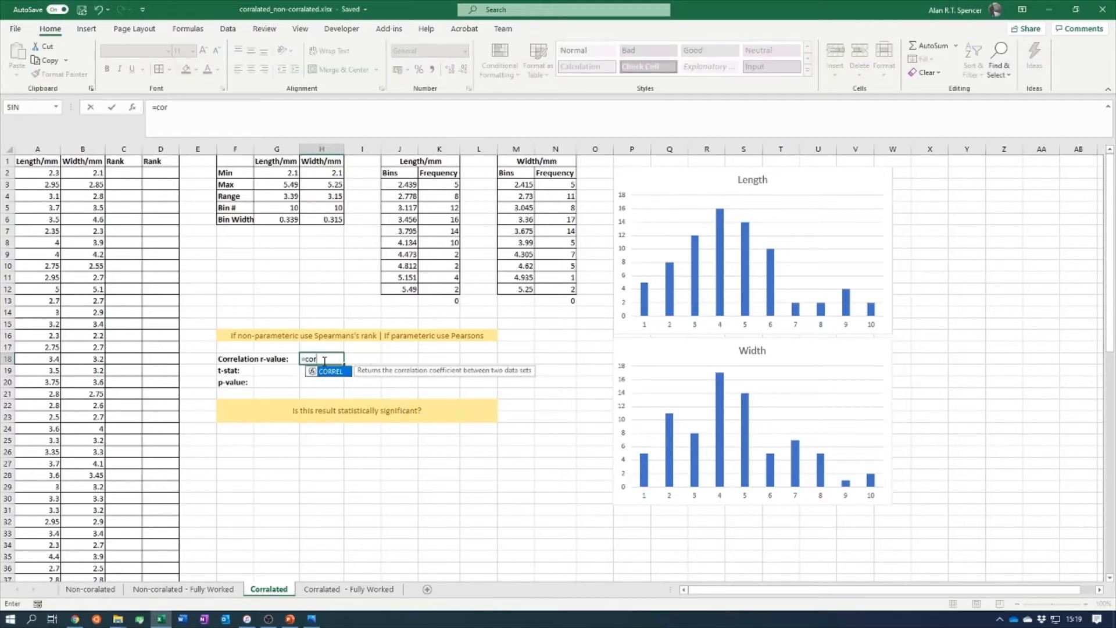
double_click(327, 372)
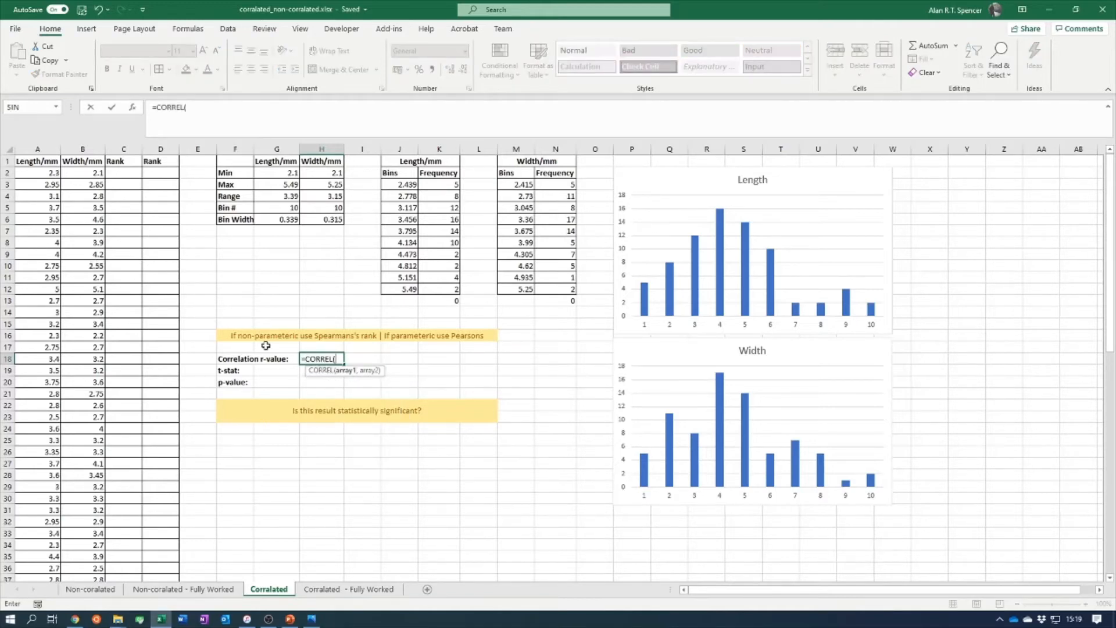
left_click_drag(48, 172, 42, 563)
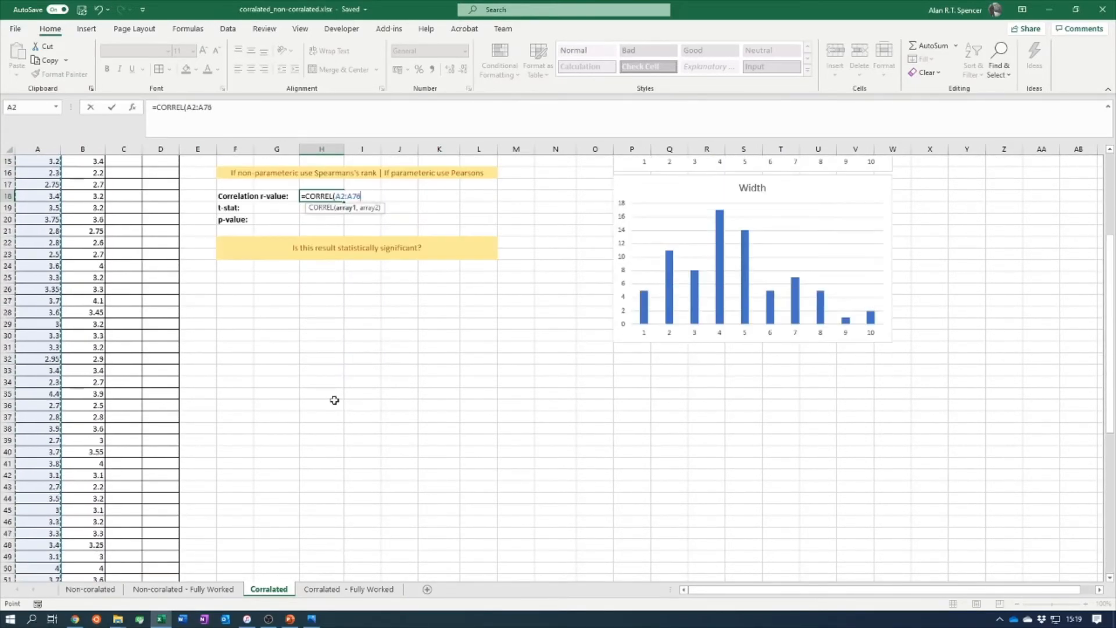
type(",")
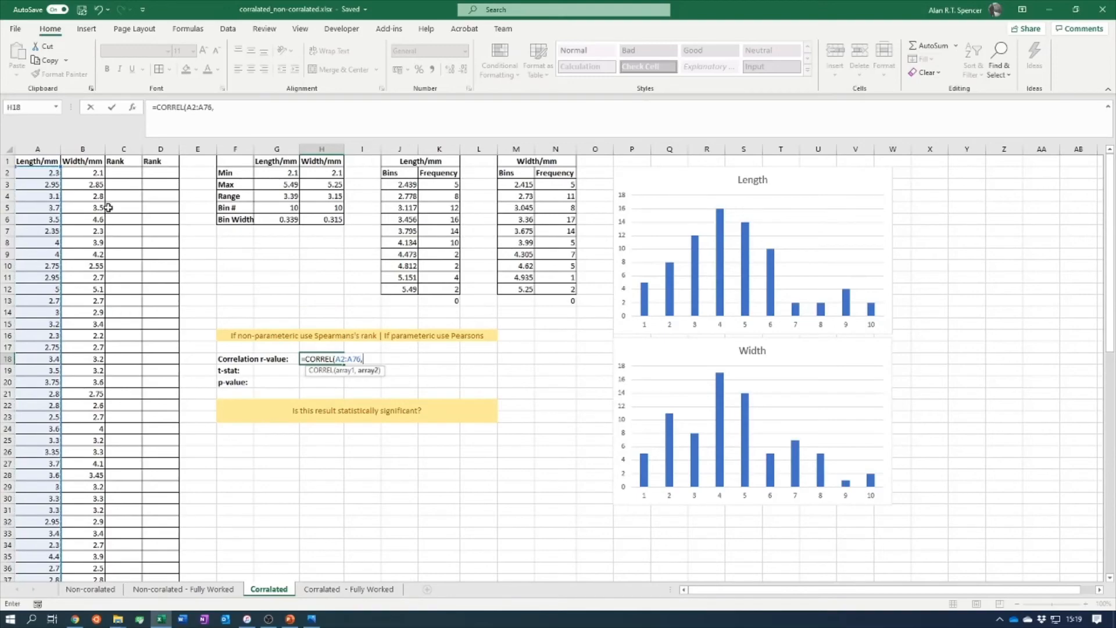
left_click_drag(82, 172, 95, 532)
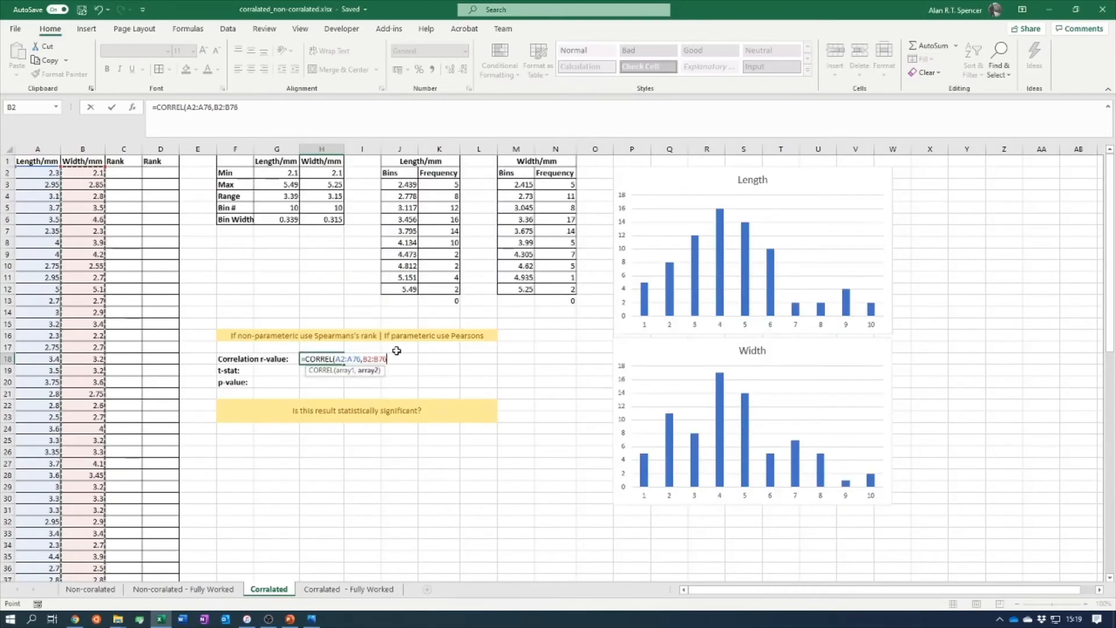
key("Return")
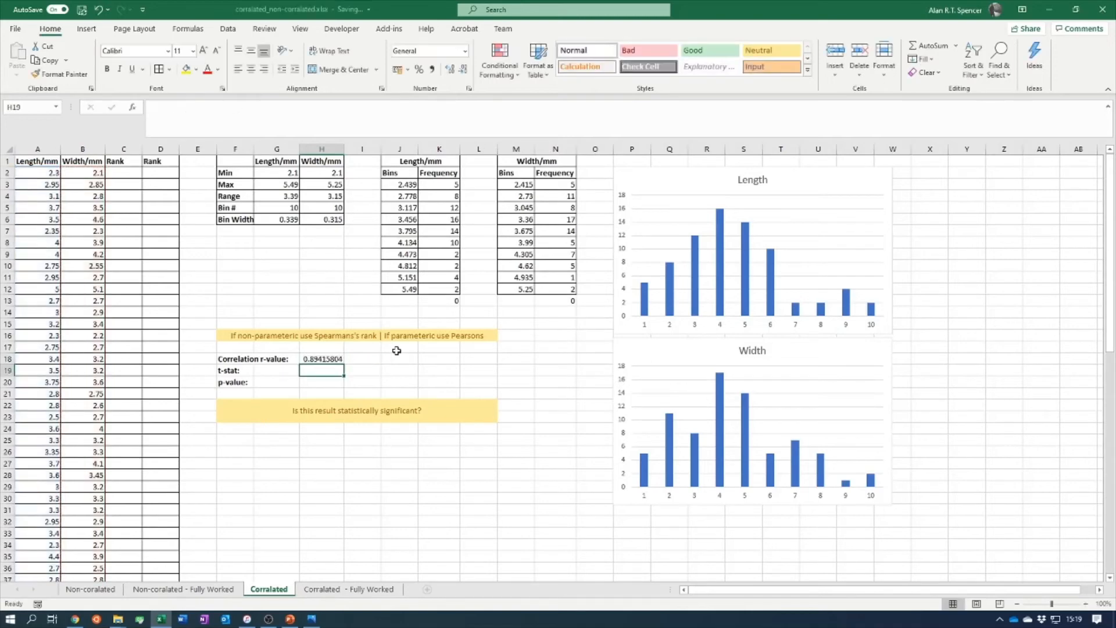
left_click(329, 359)
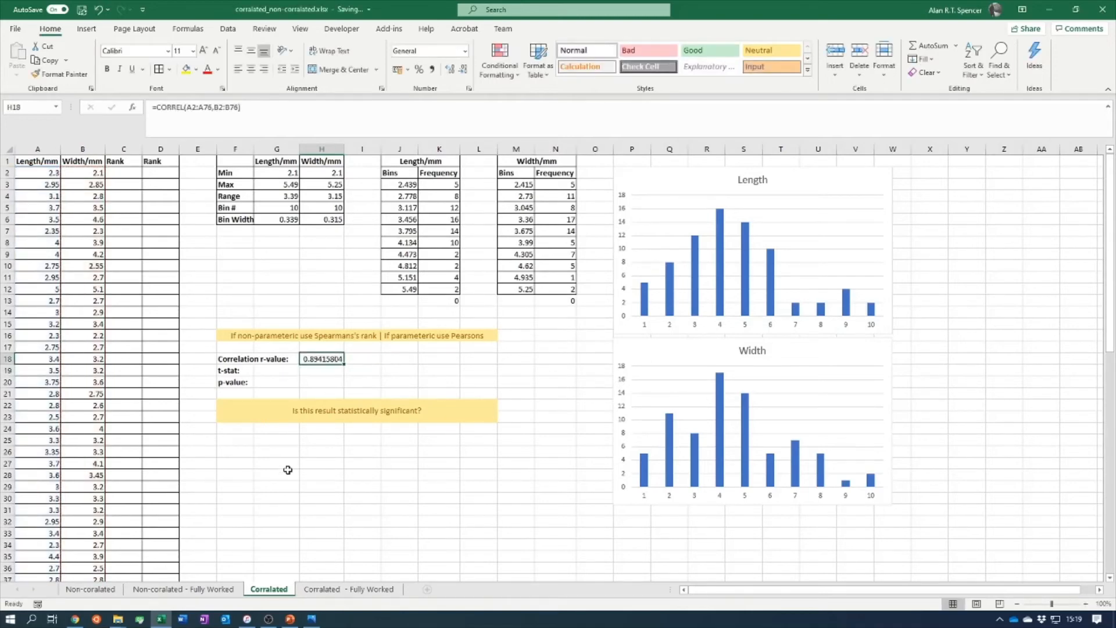
Change the r-value label in F18 to "Pearson's r-value:"
left_click(241, 360)
left_click_drag(191, 110, 106, 107)
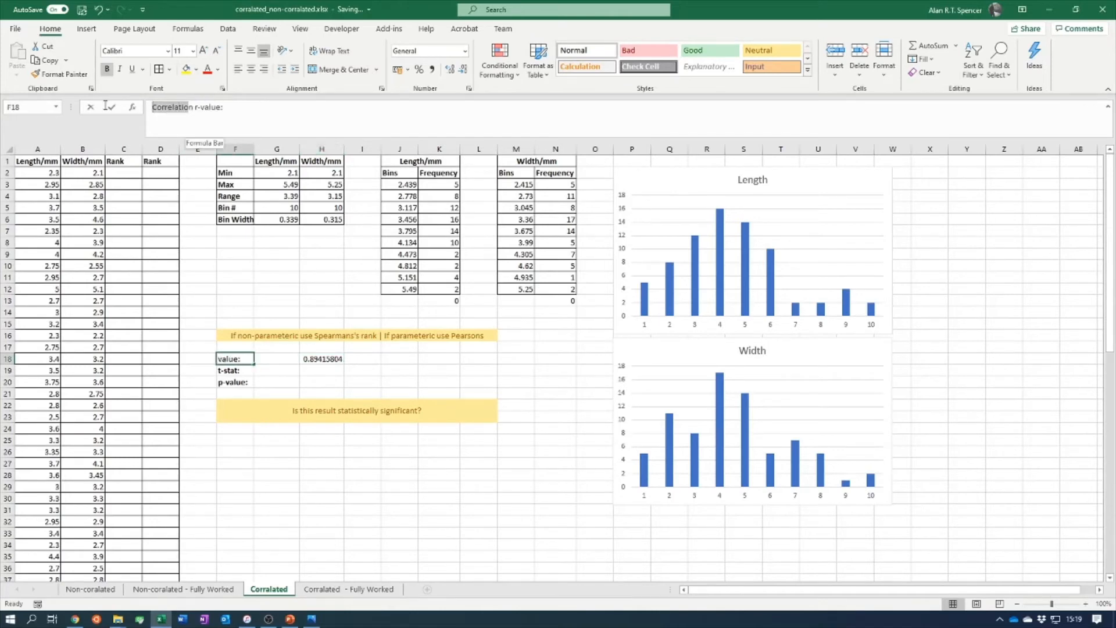
left_click_drag(192, 109, 134, 107)
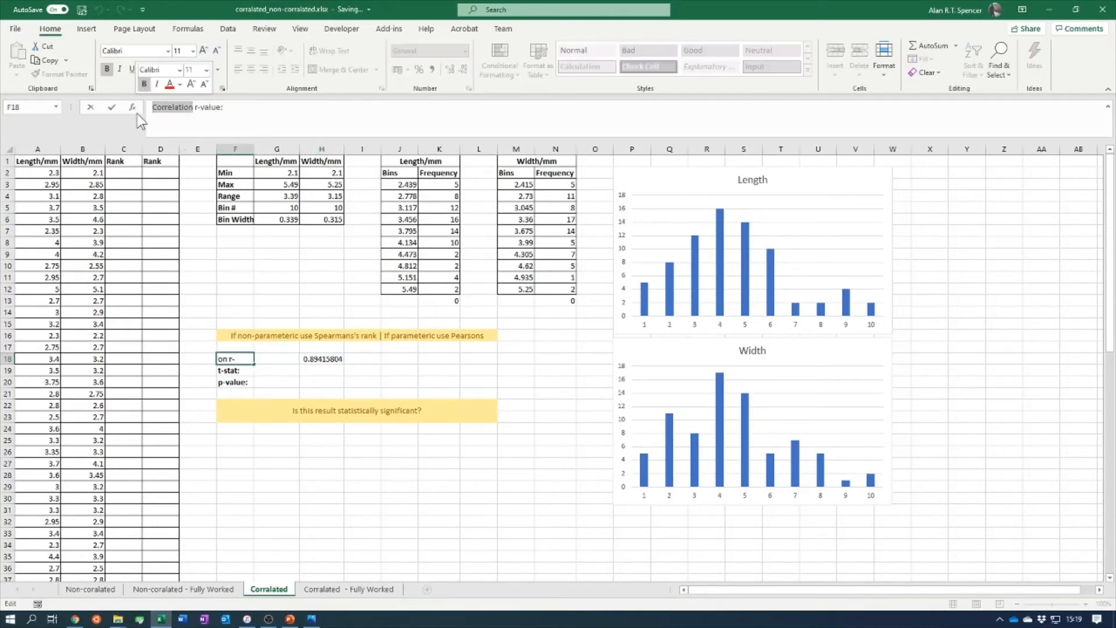
type("Pearson")
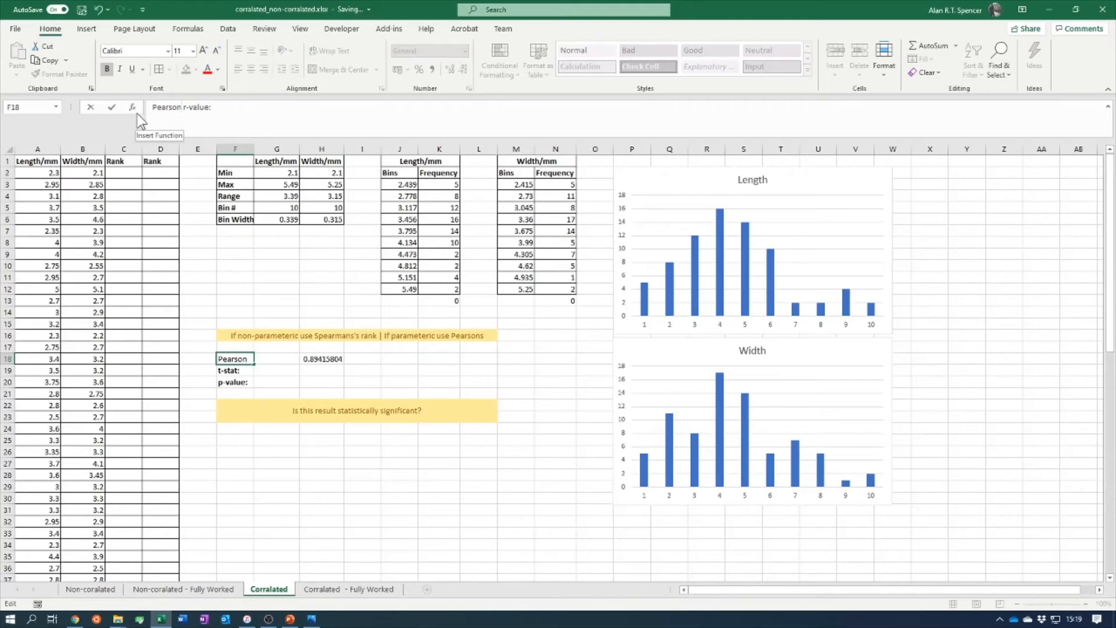
type("'s")
left_click(562, 388)
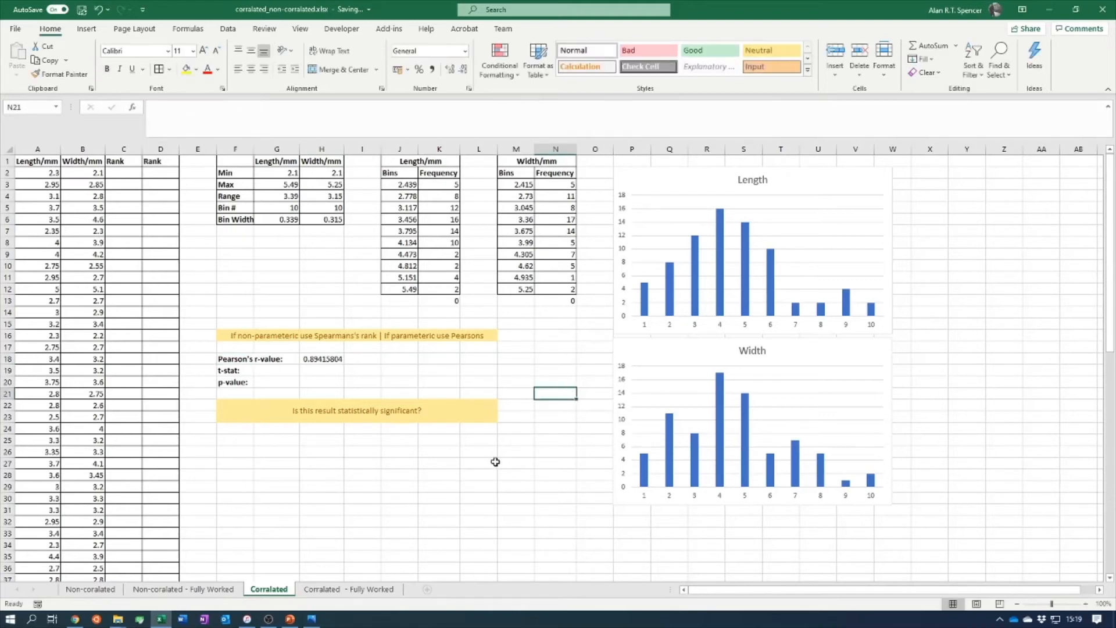
left_click(247, 360)
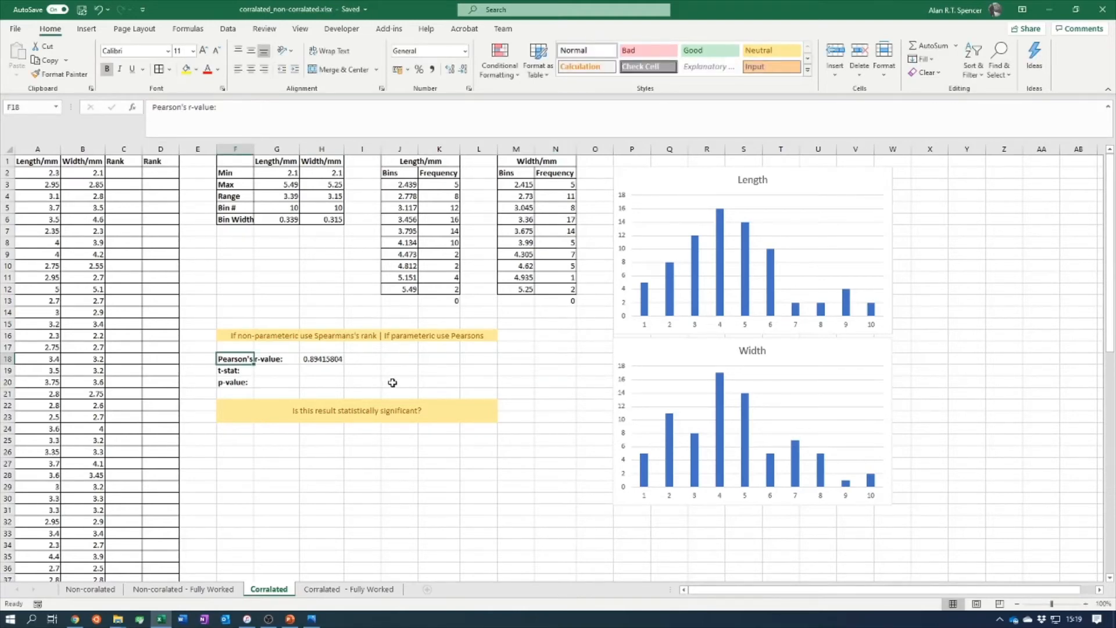
Add a bold "Spearmans' Rank:" label in J18, beside the Pearson's result
left_click(407, 359)
type("Spe")
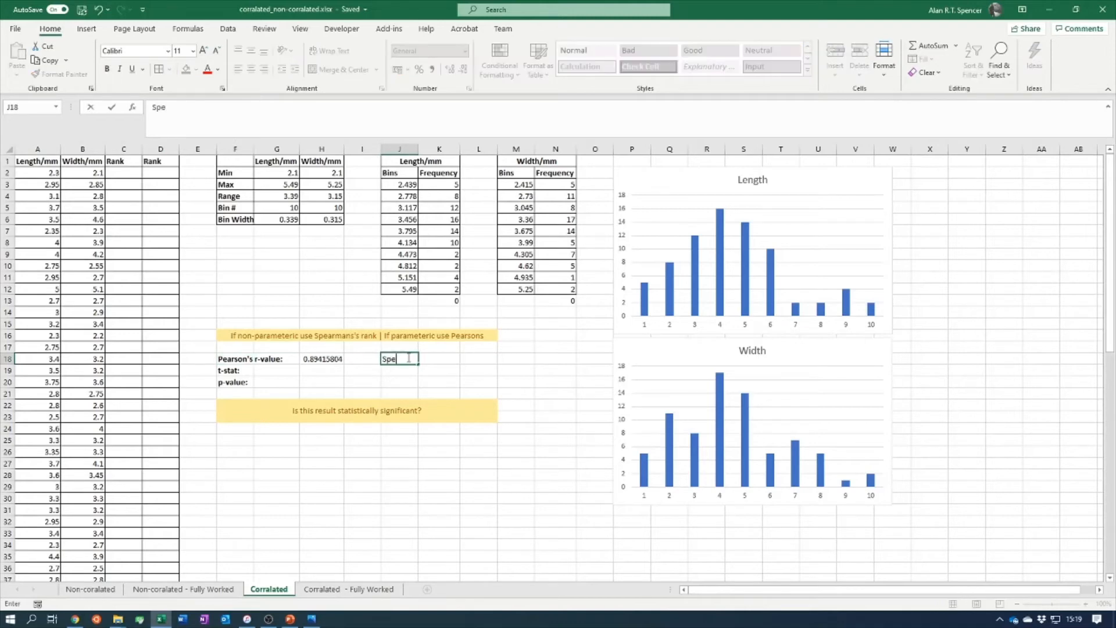
type("armans' Rank:")
left_click(410, 361)
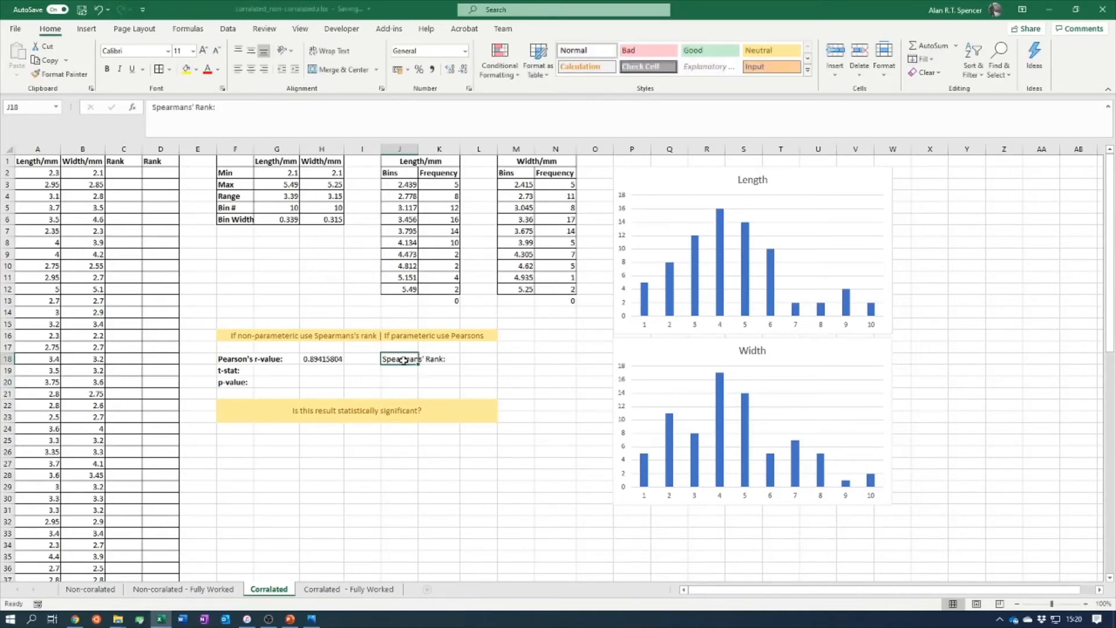
left_click(107, 68)
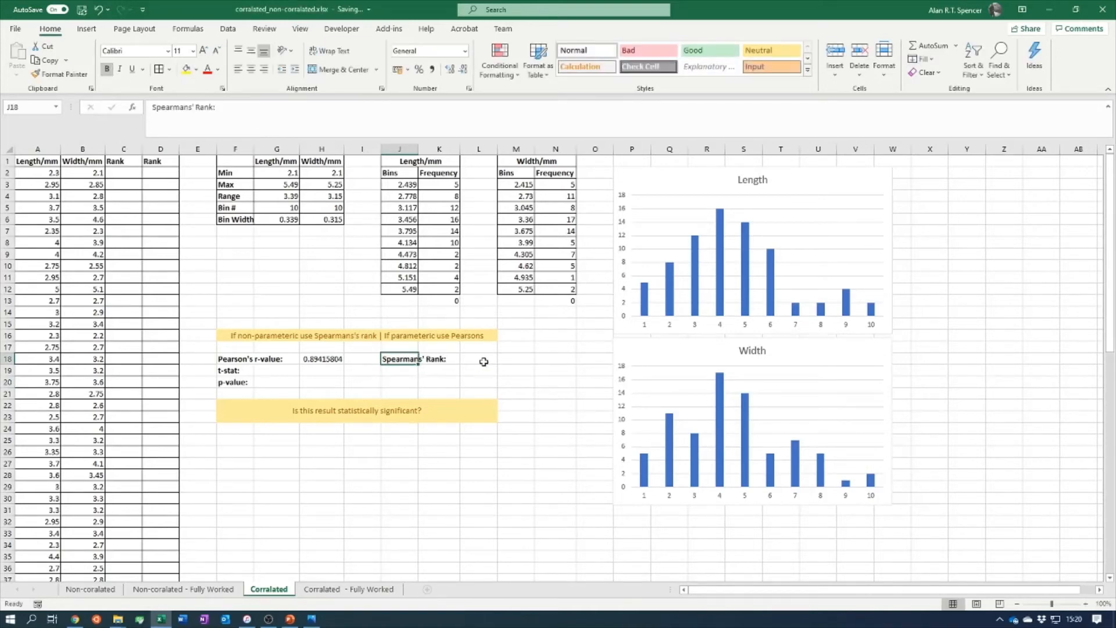
left_click(481, 361)
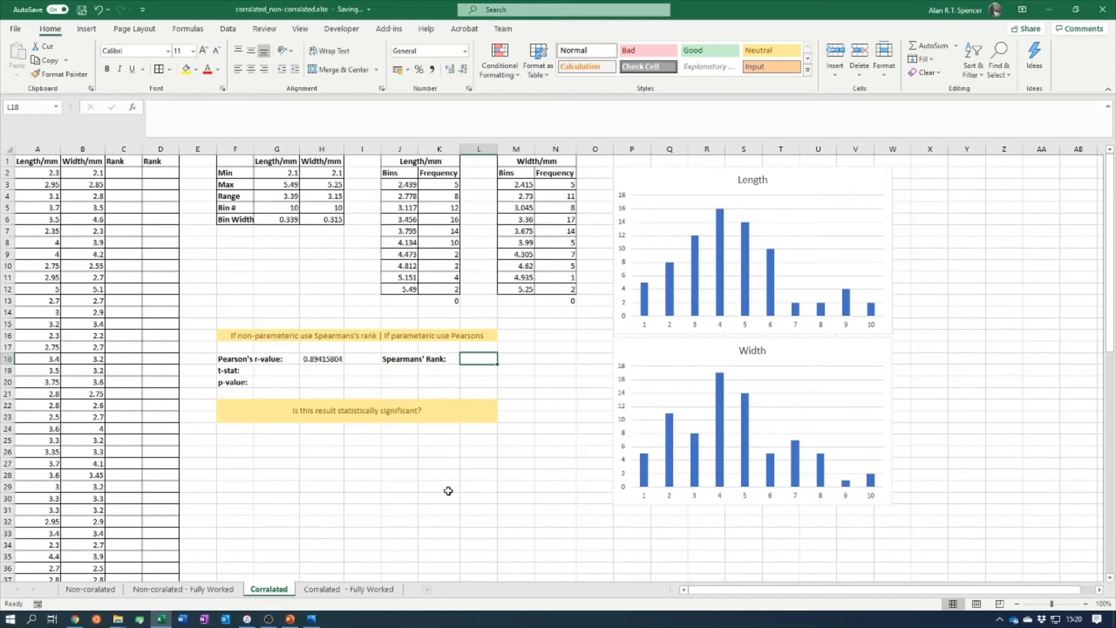
Rename the heading in C1 to "Rank Length" and widen columns C and D
left_click(120, 173)
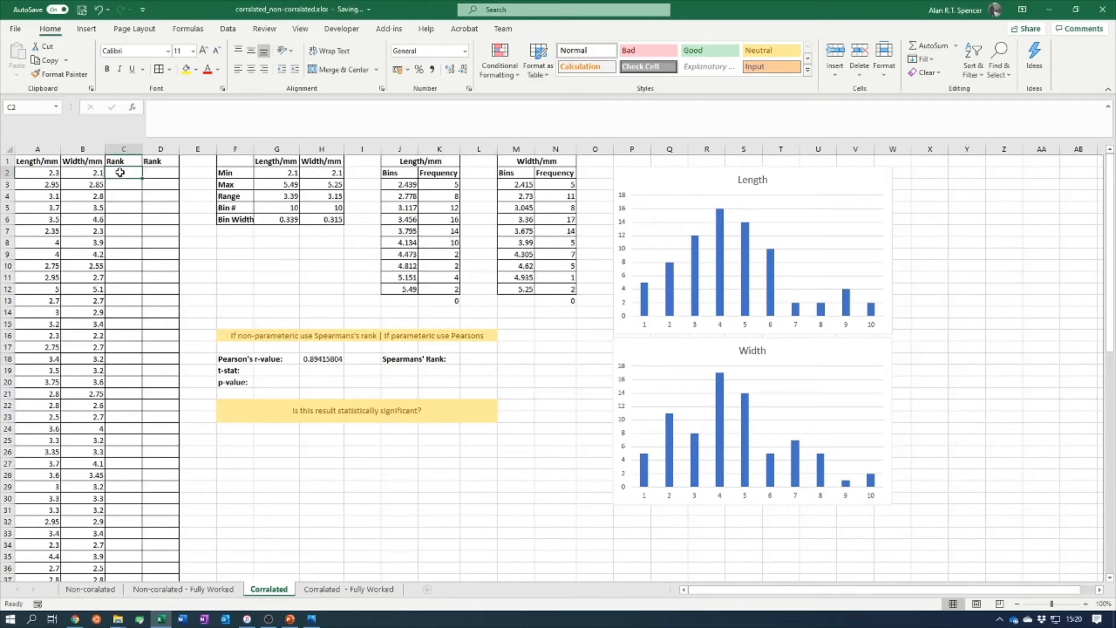
left_click(129, 161)
left_click(199, 115)
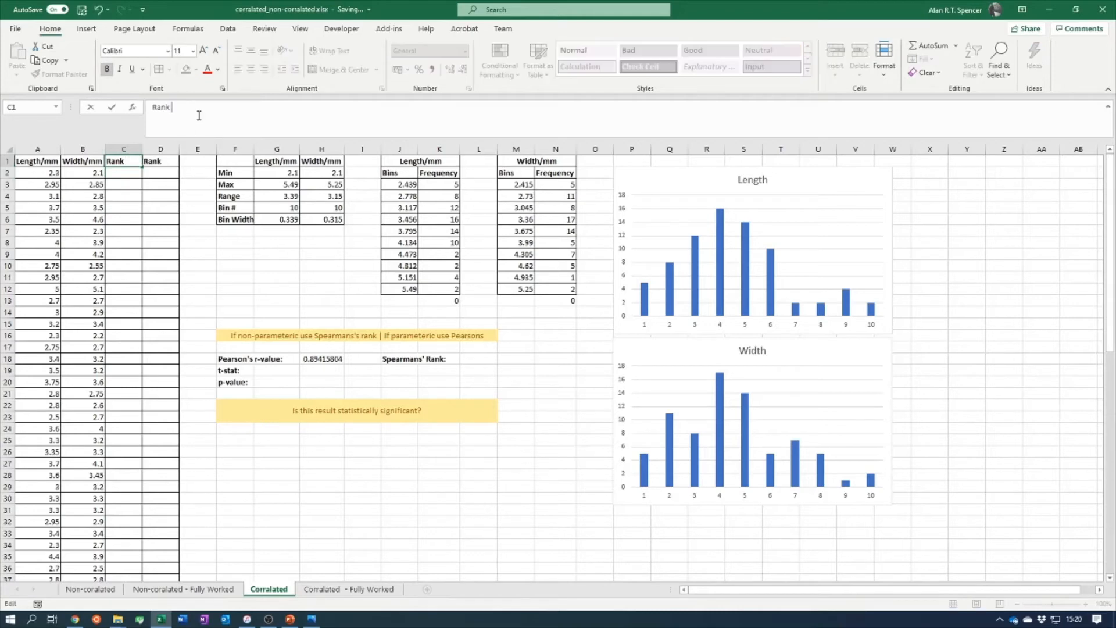
type("Length")
left_click(166, 161)
left_click_drag(143, 149, 208, 149)
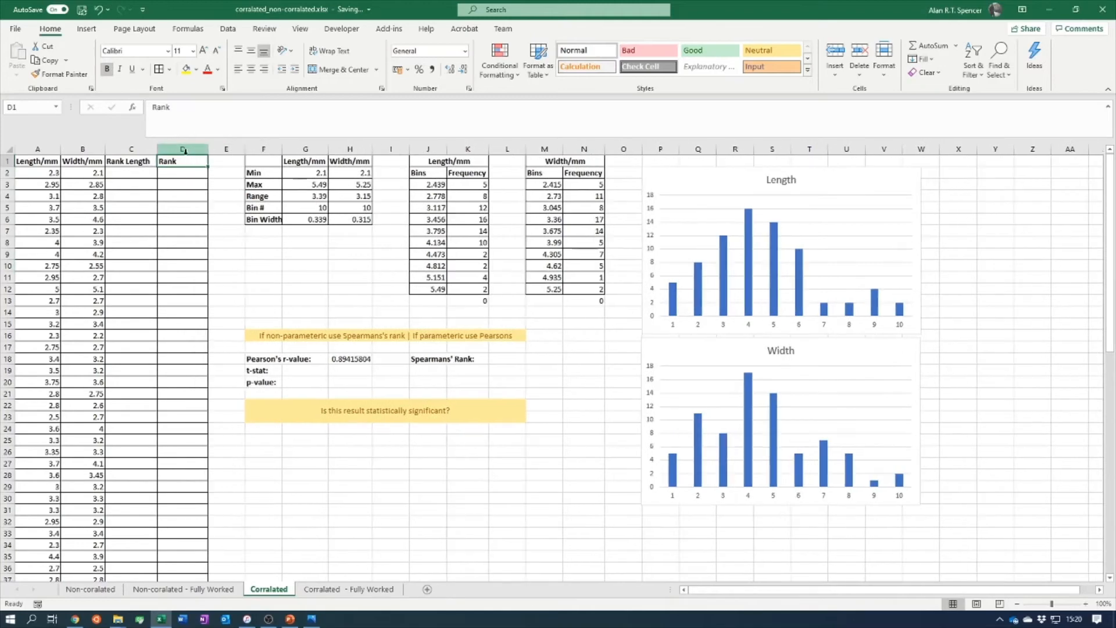
Complete the heading in D1 as "Rank Width"
left_click(189, 114)
type("Width")
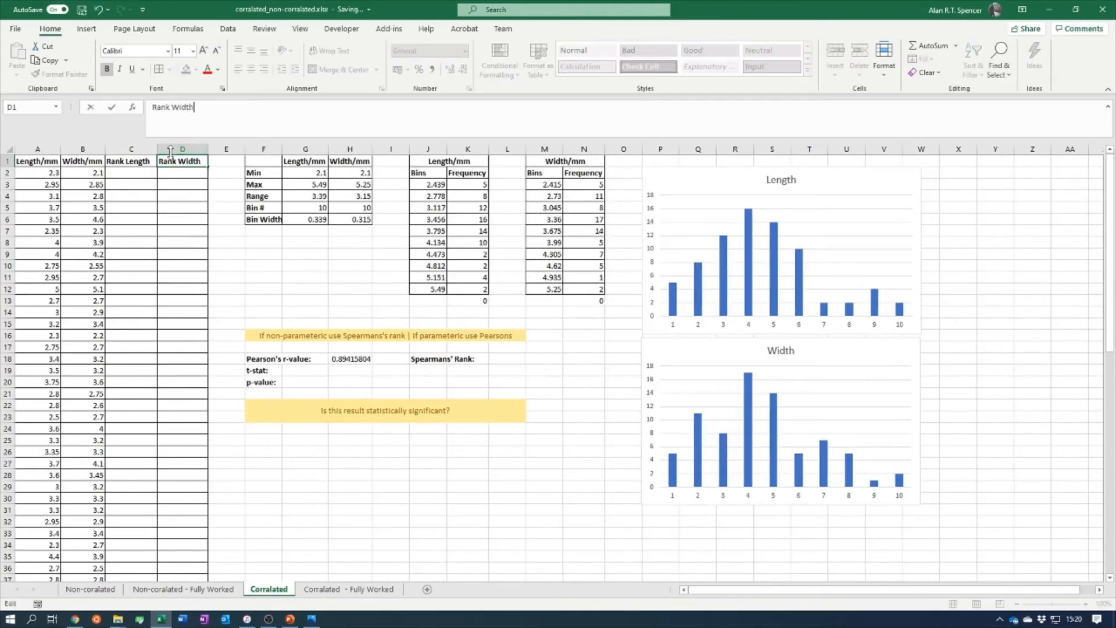
left_click(290, 289)
Enter the formula =RANK.AVG(A2,A2:A76) in C2 to rank the first length value against all lengths
left_click(132, 173)
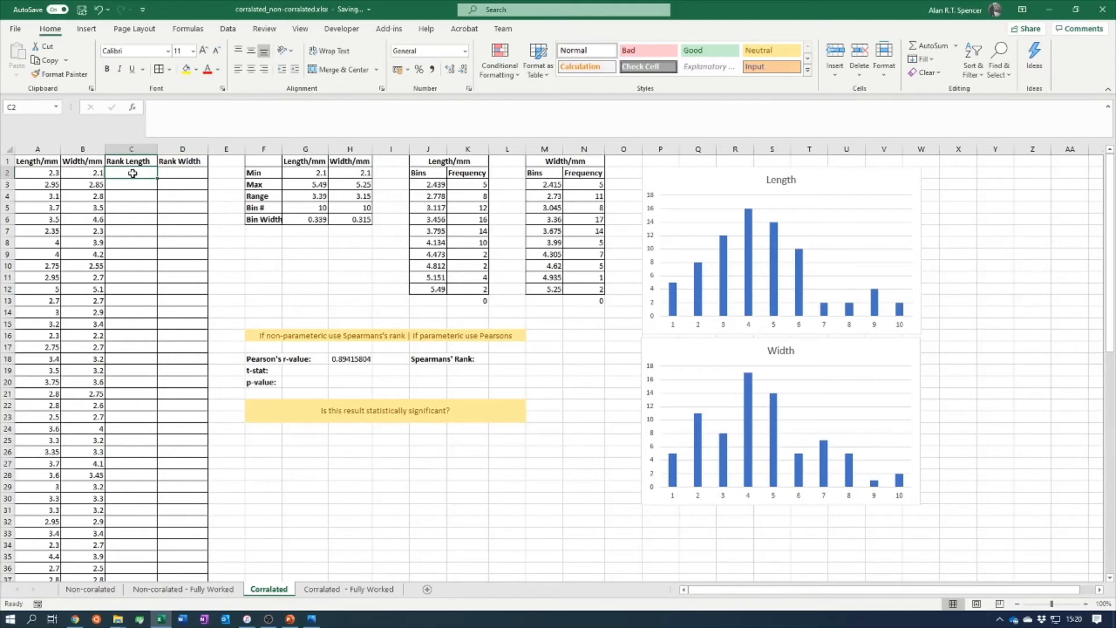
type("=rank")
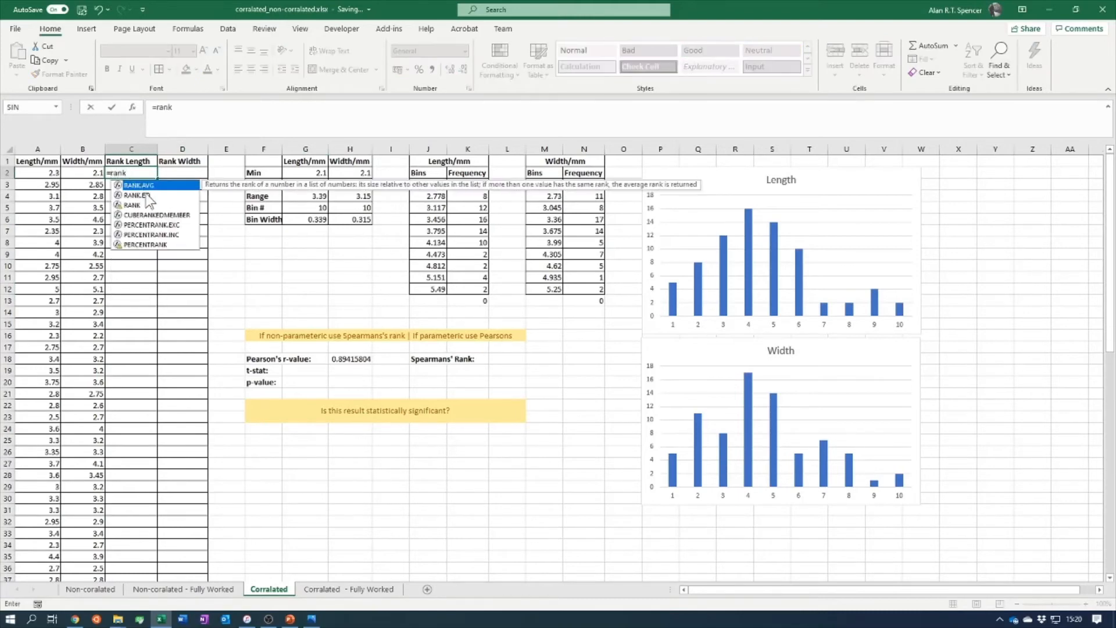
key("Tab")
left_click(40, 171)
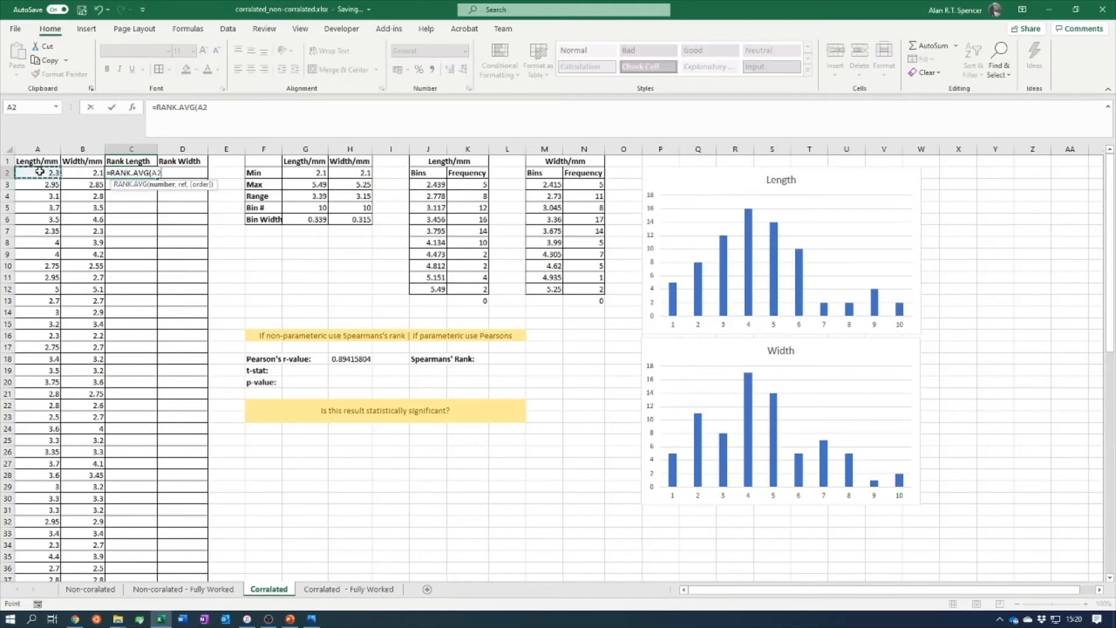
type(",")
left_click_drag(44, 173, 38, 557)
scroll(325, 299, "up", 14)
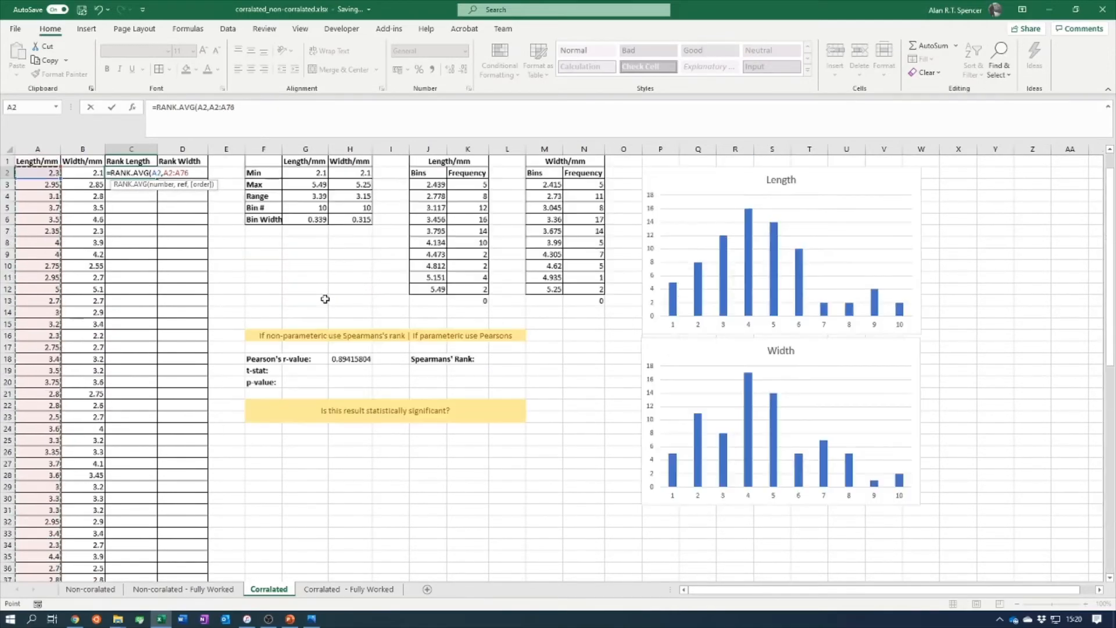
left_click(287, 118)
type(")")
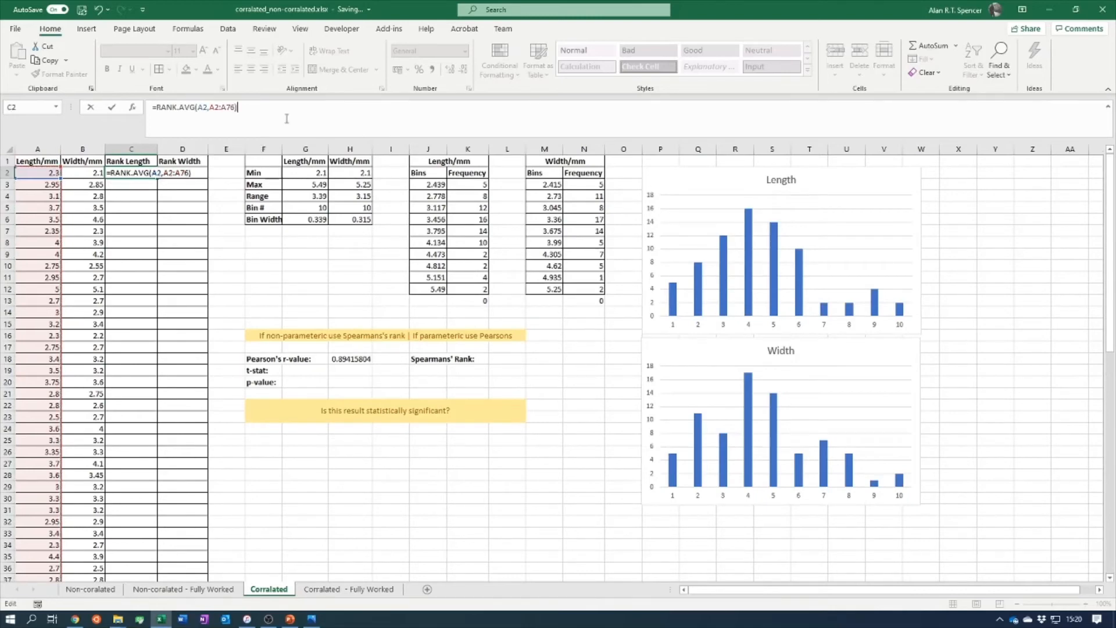
Make the reference range in C2's rank formula absolute, giving =RANK.AVG(A2,$A$2:$A$76)
left_click(211, 108)
type("$")
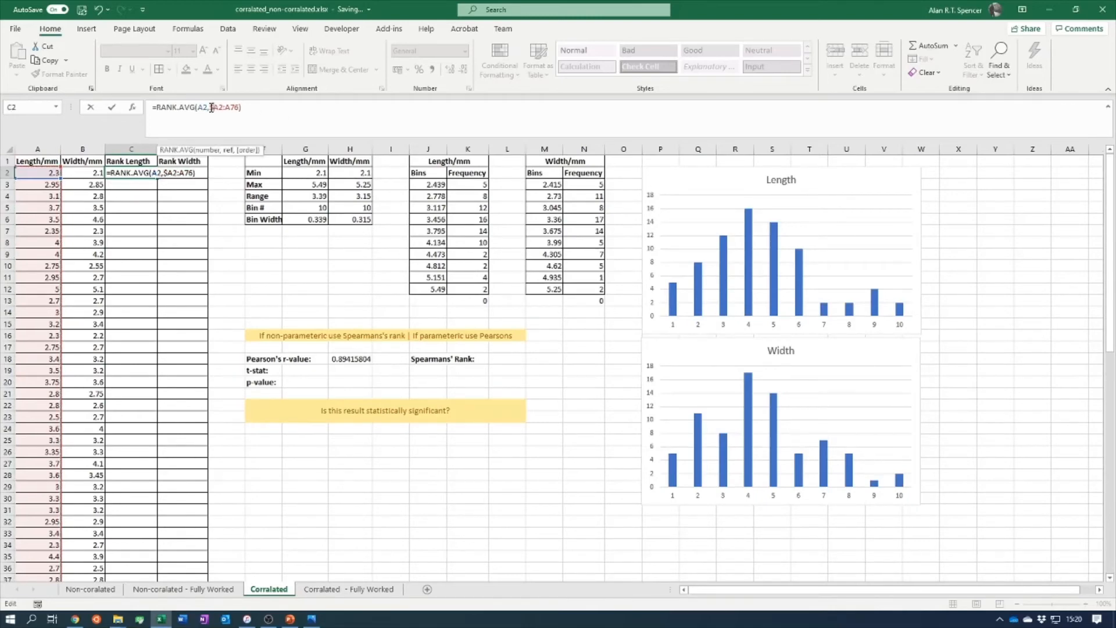
left_click(219, 108)
type("$A$2$")
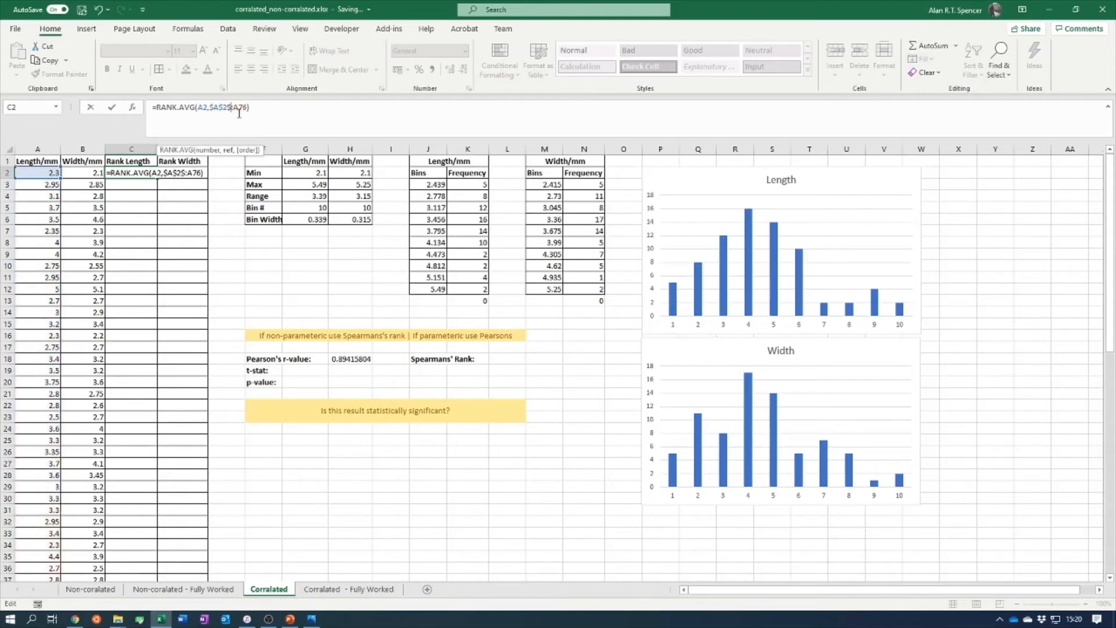
key("BackSpace")
type("$")
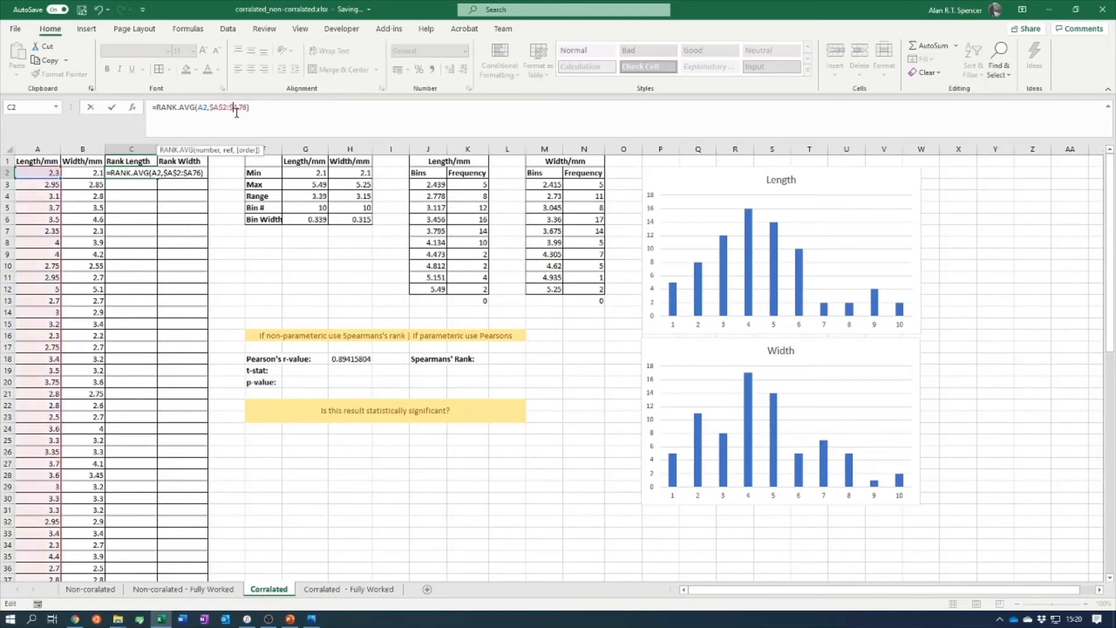
key("Right")
type("$")
left_click(288, 111)
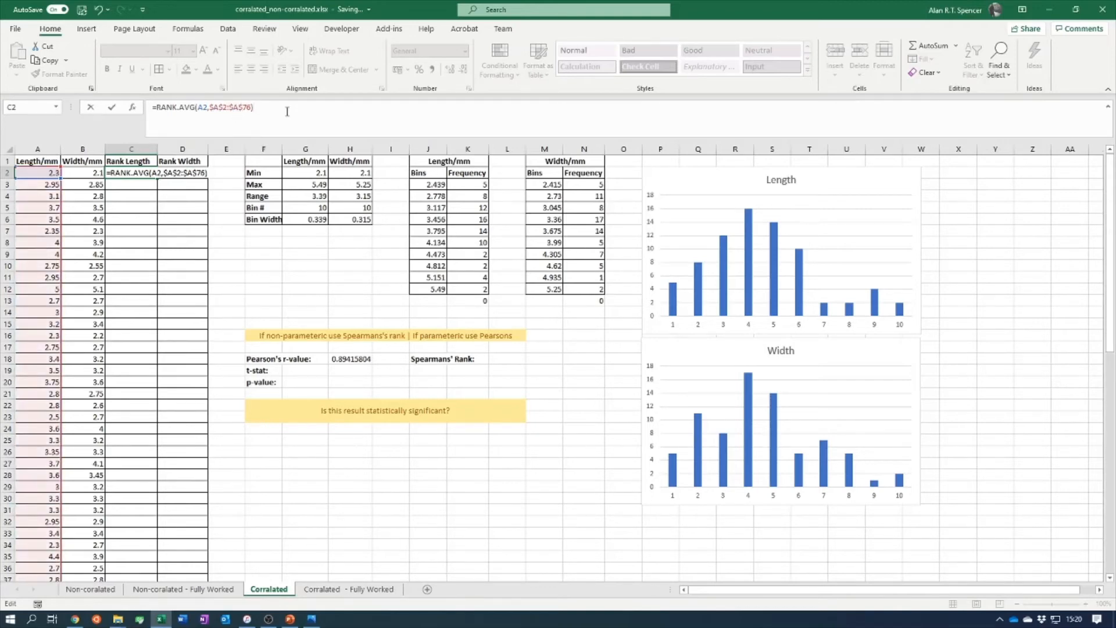
key("Return")
Fill the length rank formula from C2 down to C76
left_click(152, 172)
left_click_drag(157, 177, 150, 547)
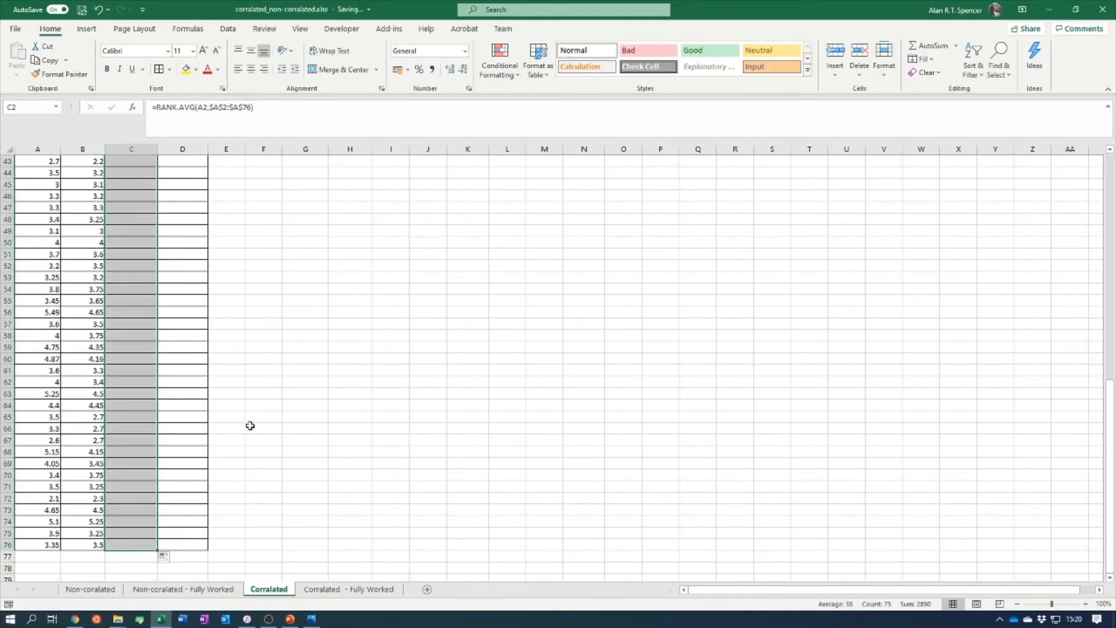
scroll(250, 426, "up", 14)
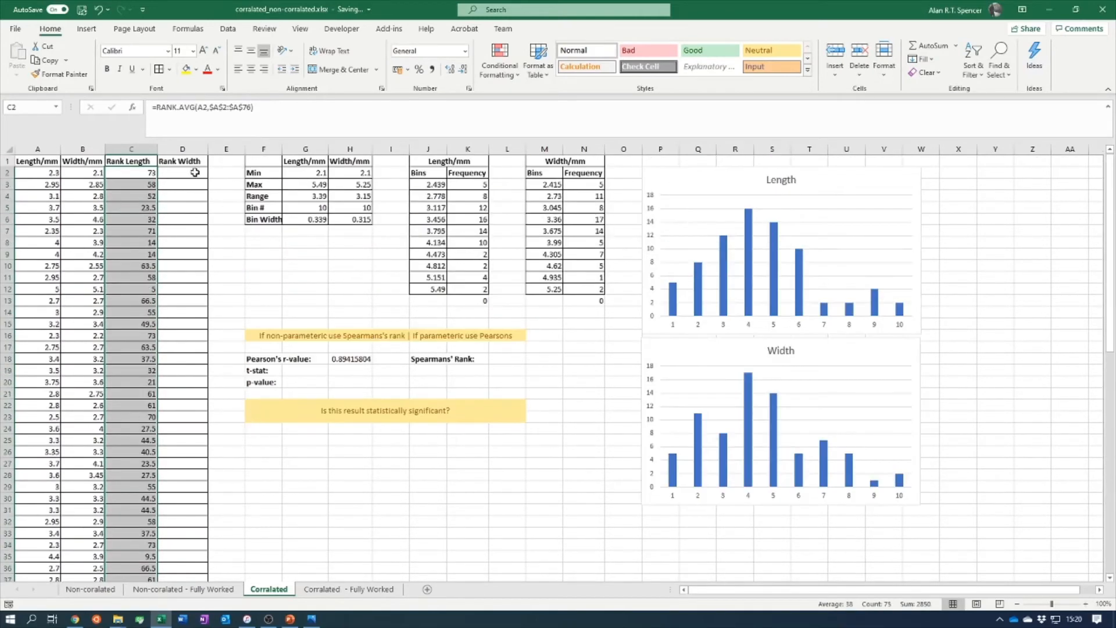
Build the formula =RANK.AVG(B2,B2:B76) in D2 to rank the first width value against all widths
left_click(195, 173)
type("=rank")
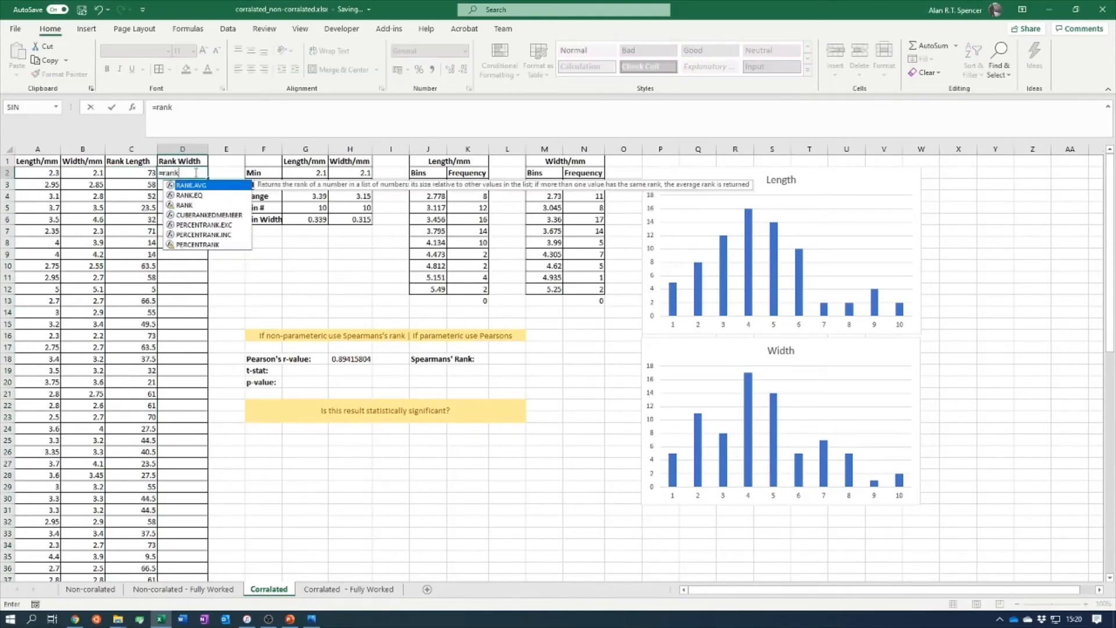
key("Tab")
left_click(72, 174)
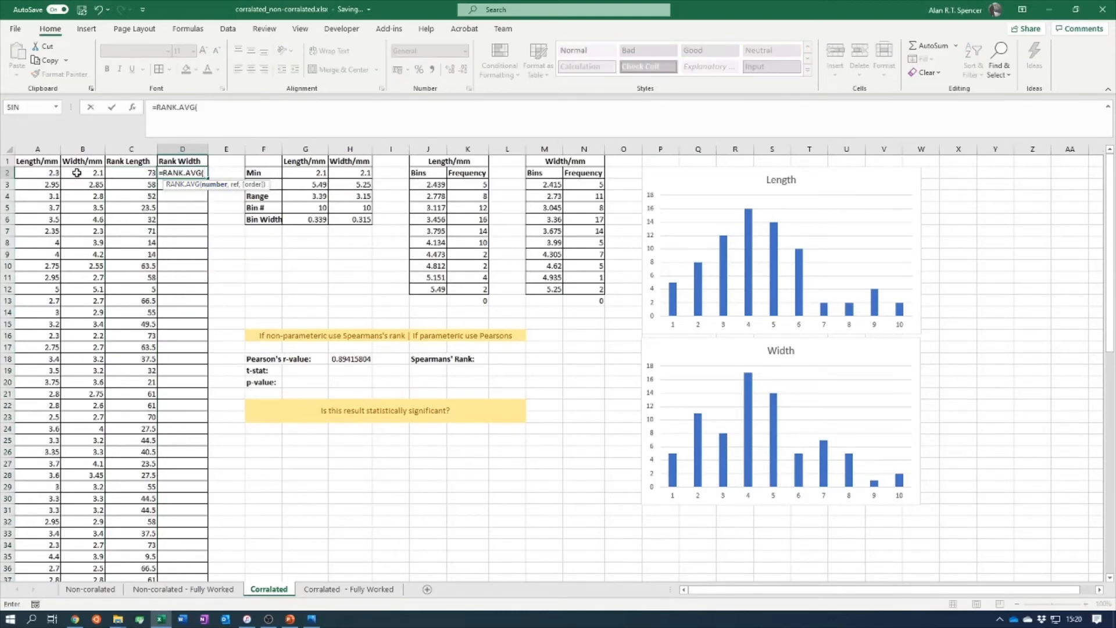
type(",")
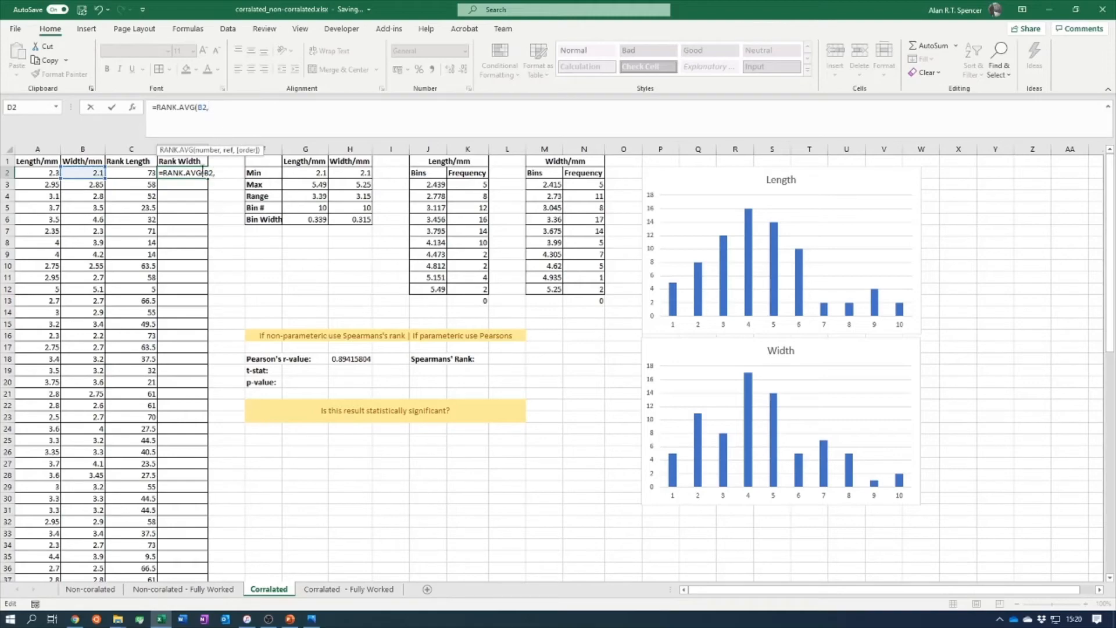
left_click_drag(74, 173, 92, 532)
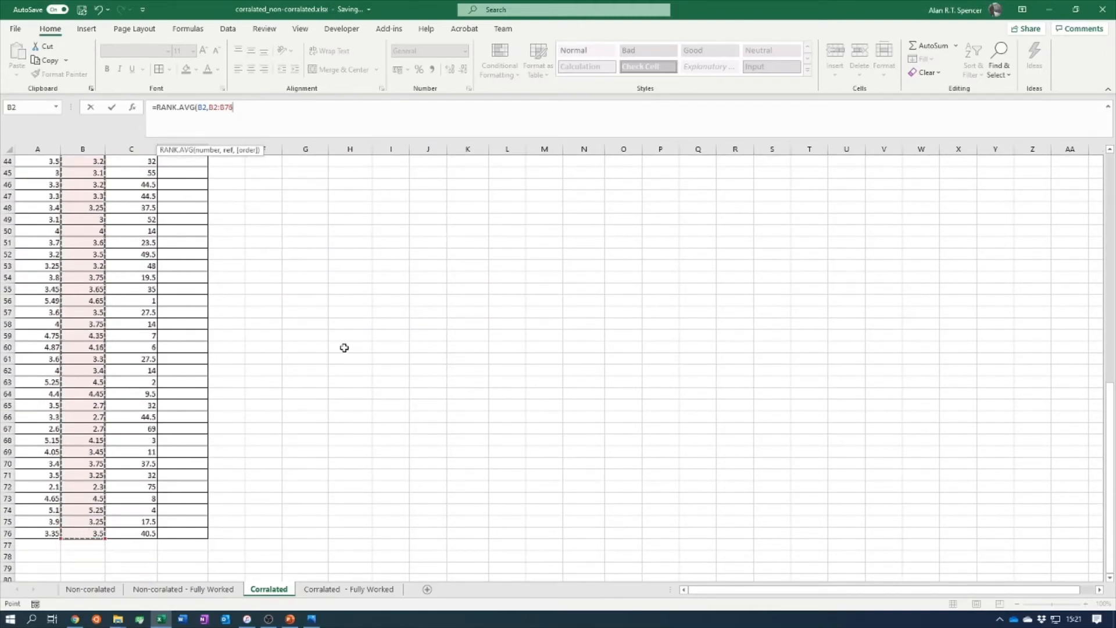
left_click(249, 102)
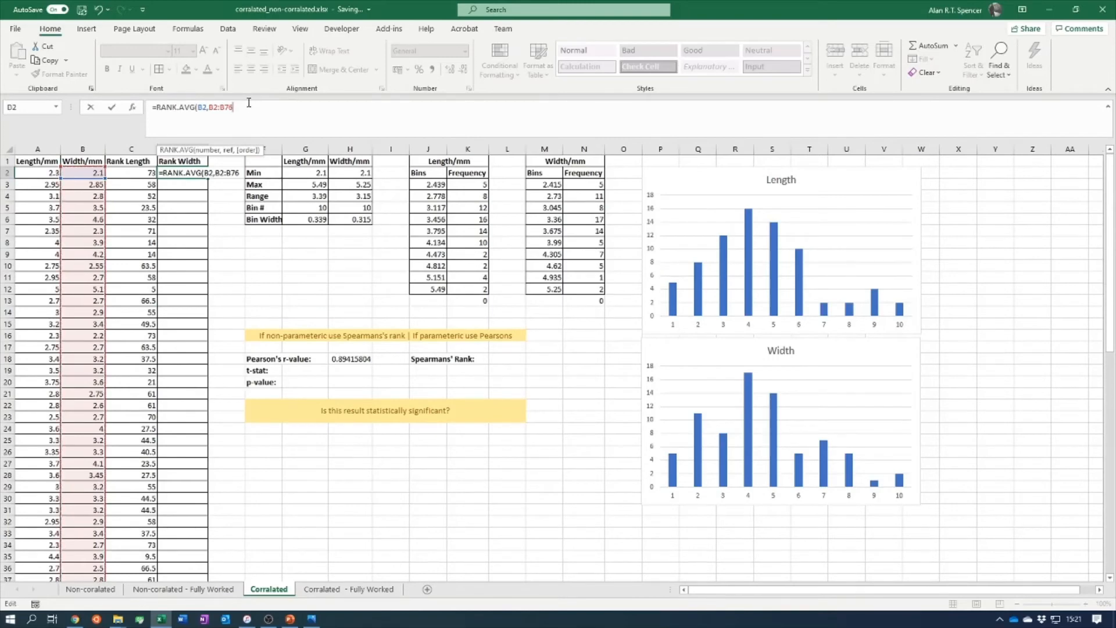
type(")")
Make the reference range in D2's rank formula absolute, giving =RANK.AVG(B2,$B$2:$B$76)
left_click(208, 109)
type("$")
key("BackSpace")
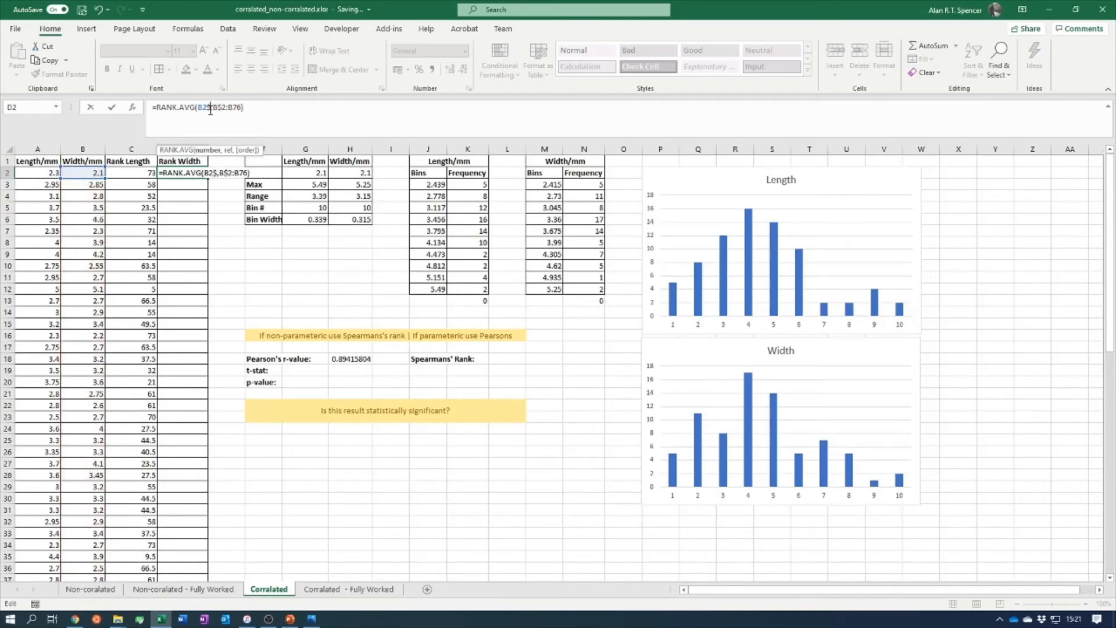
left_click(213, 108)
type("$")
left_click(227, 107)
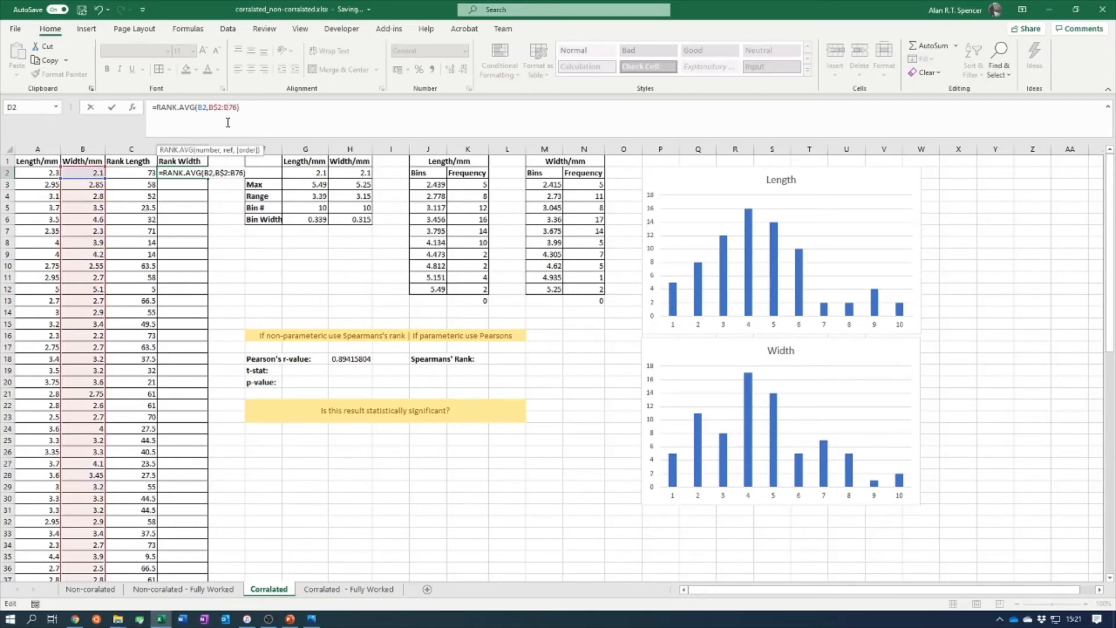
type("$")
left_click(224, 107)
type("$B$")
left_click(209, 108)
type("$B$")
left_click(275, 109)
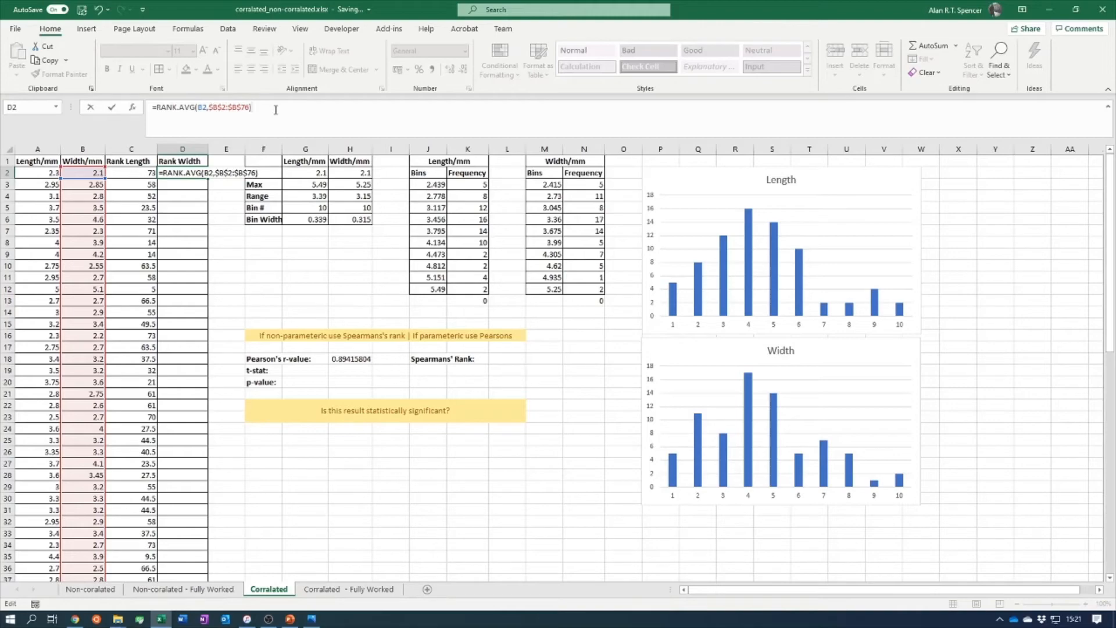
key("Return")
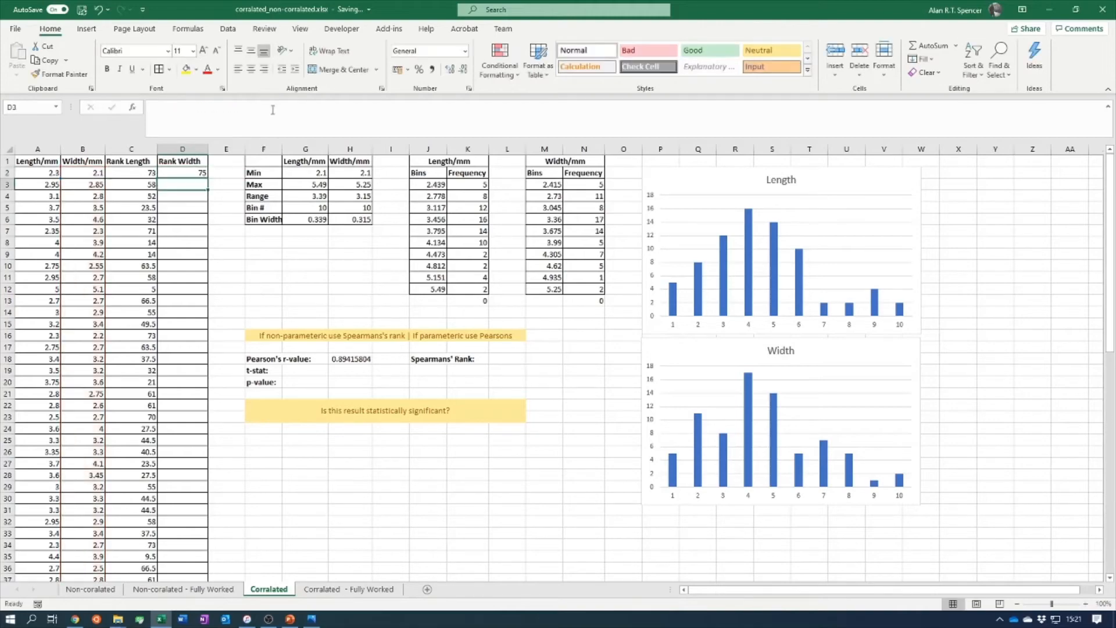
Fill the width rank formula from D2 down to D76
left_click(205, 173)
left_click_drag(209, 177, 201, 557)
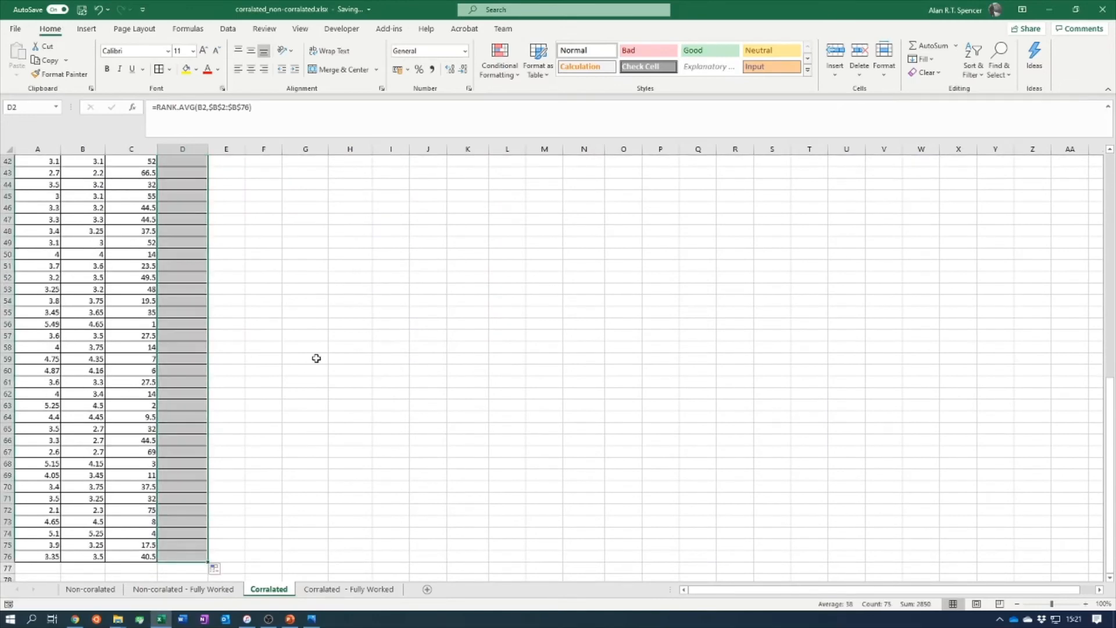
scroll(316, 357, "up", 14)
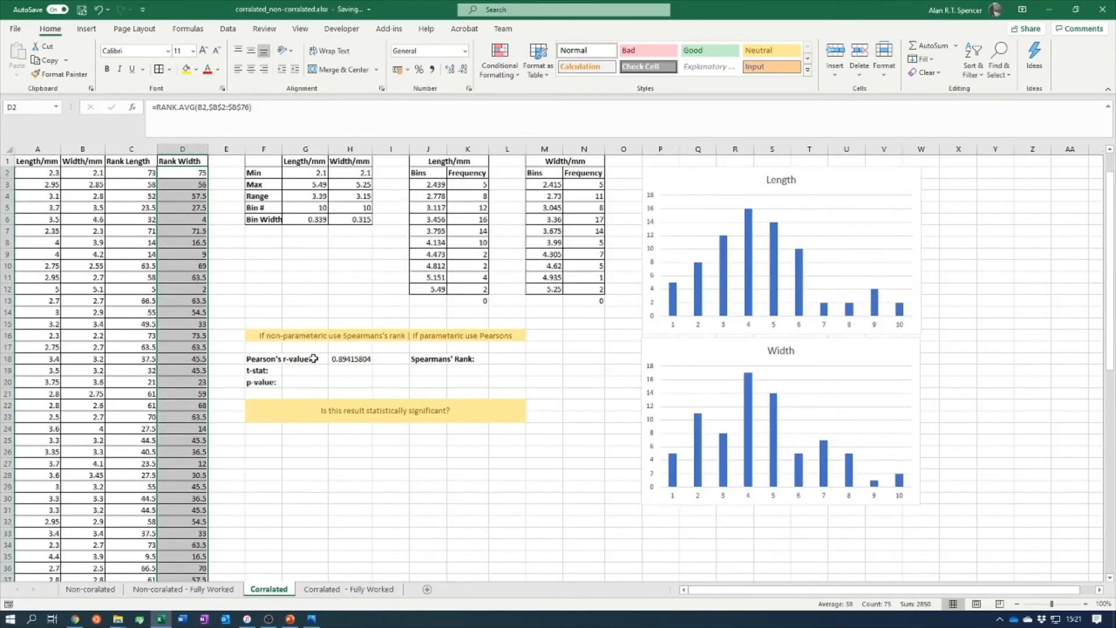
Calculate the Spearman's rank correlation in L18 with =CORREL(C2:C76,D2:D76), using the ranked length and width data
left_click(501, 358)
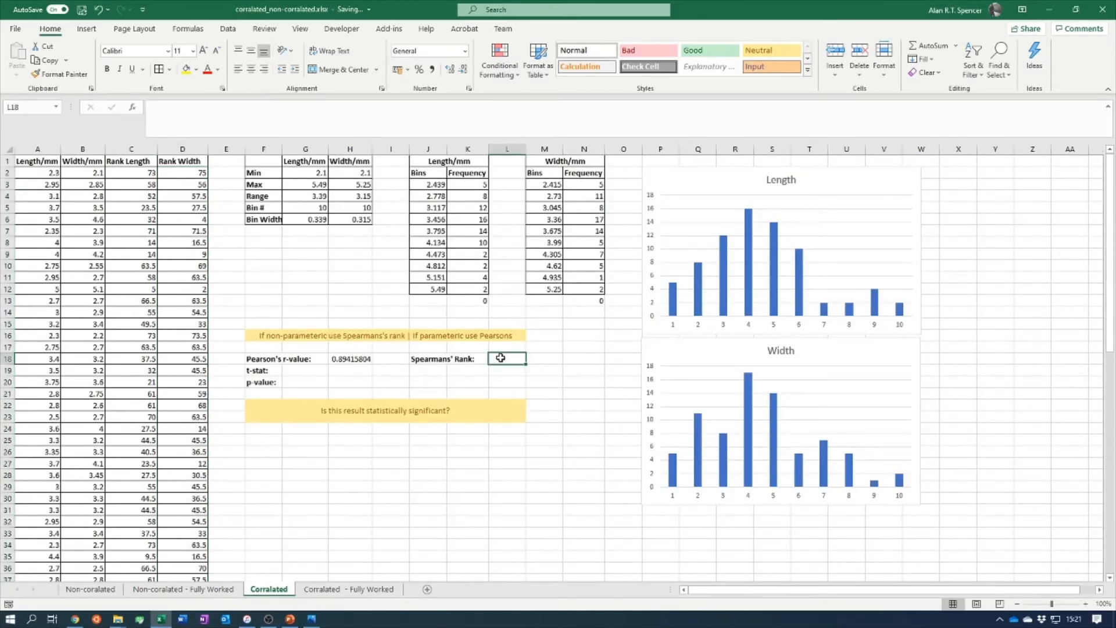
type("=cor")
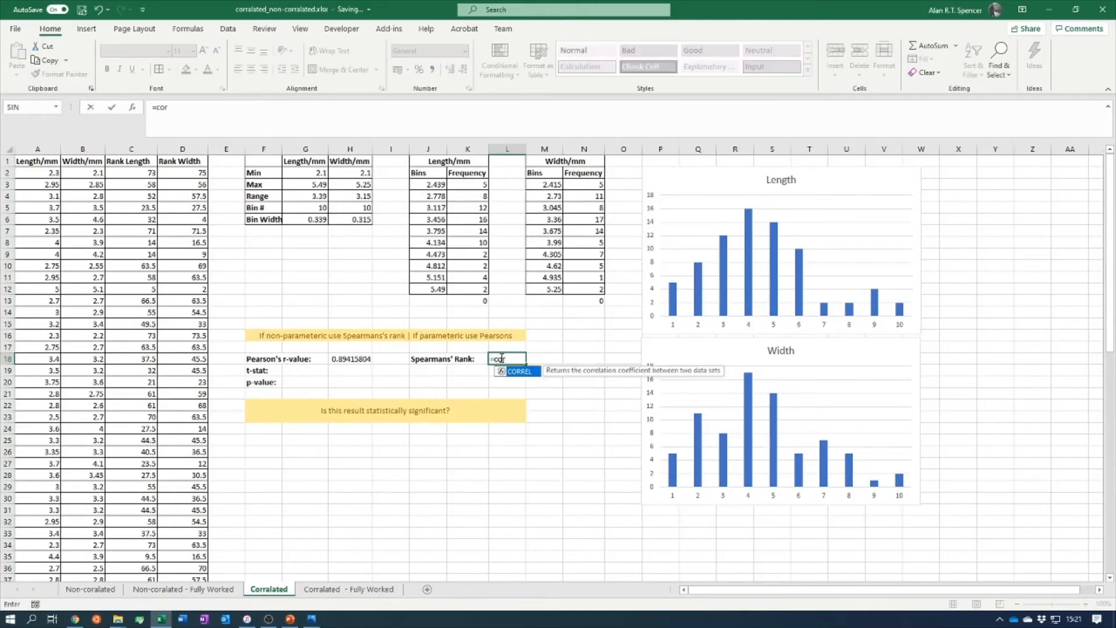
double_click(533, 372)
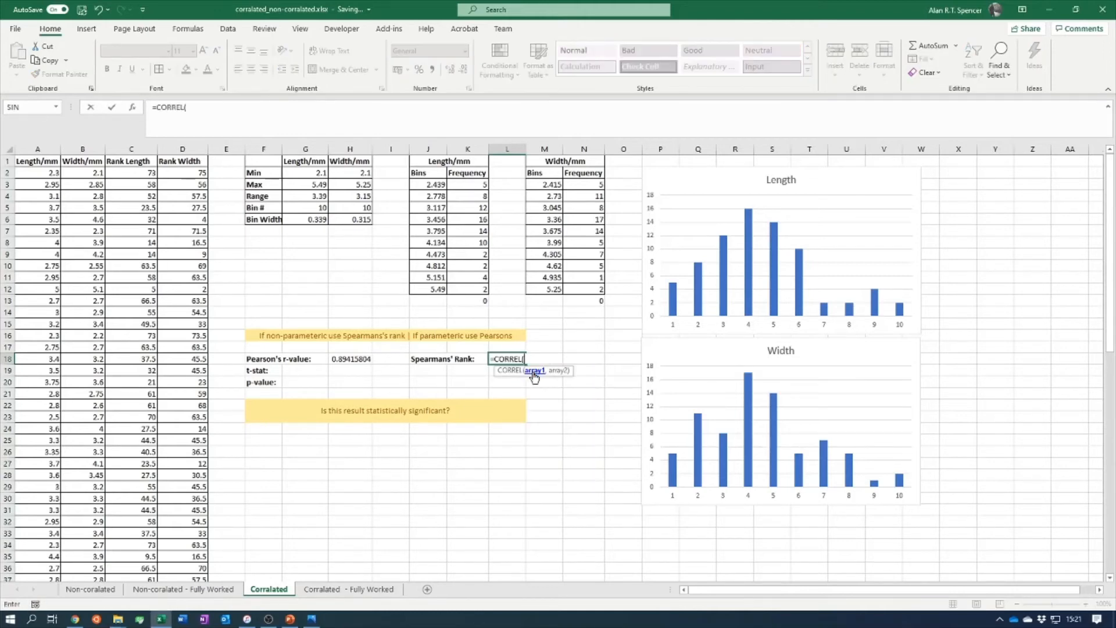
left_click_drag(132, 177, 133, 567)
type(",")
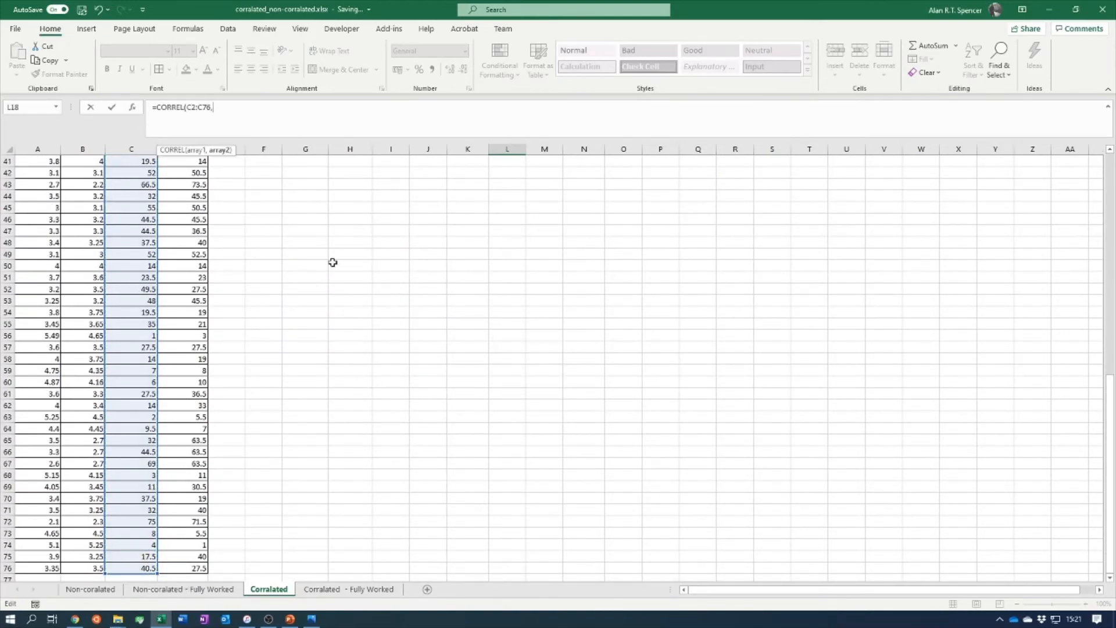
scroll(343, 279, "up", 13)
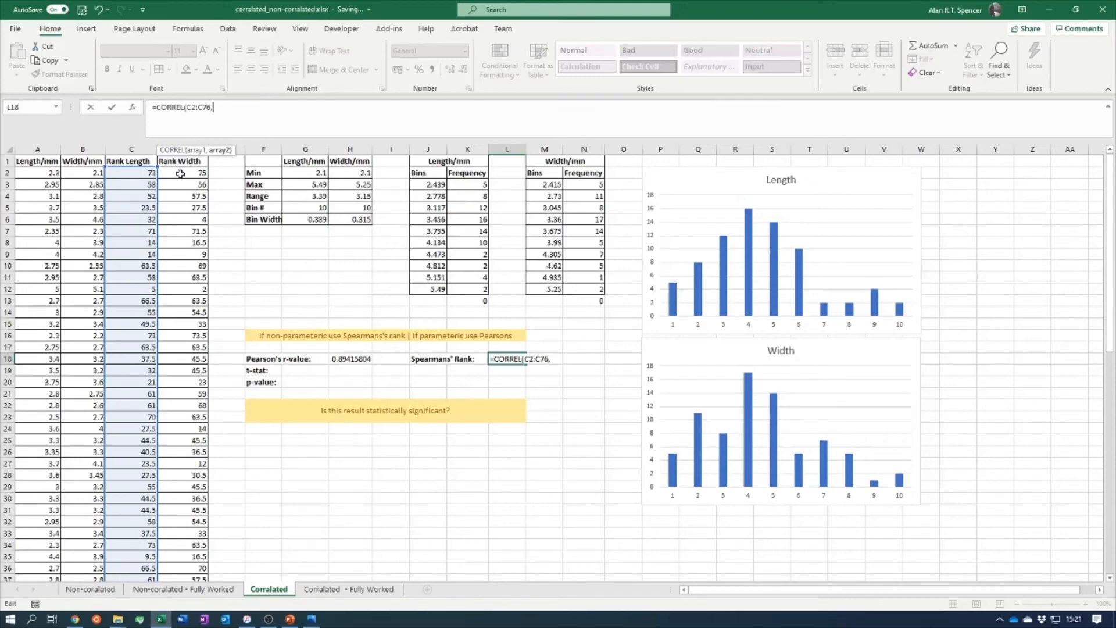
left_click_drag(180, 173, 185, 557)
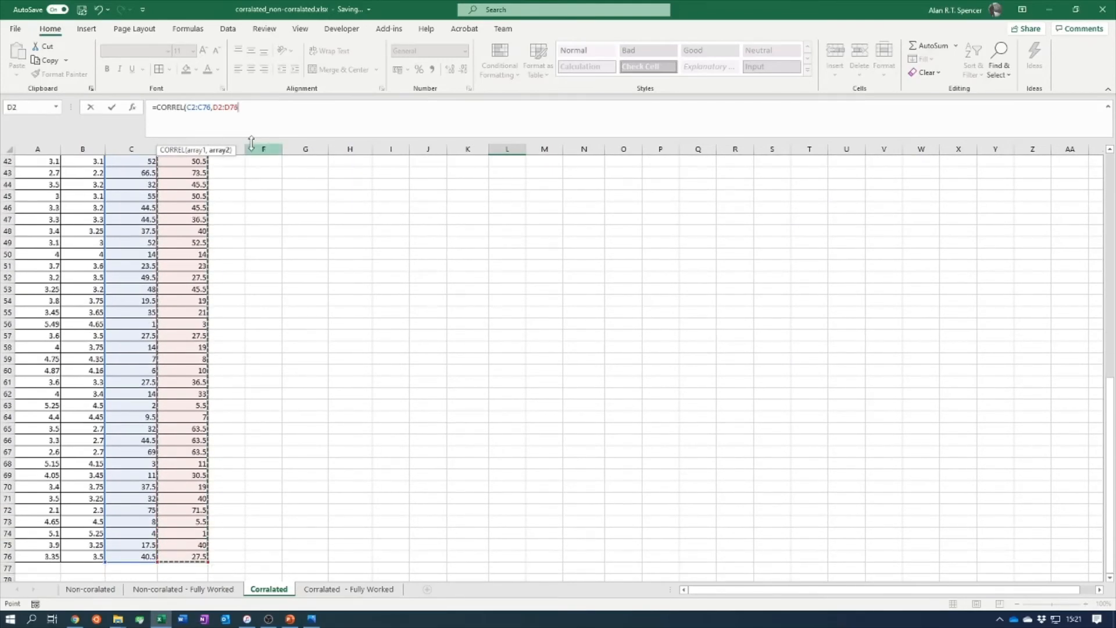
left_click(261, 124)
key("Return")
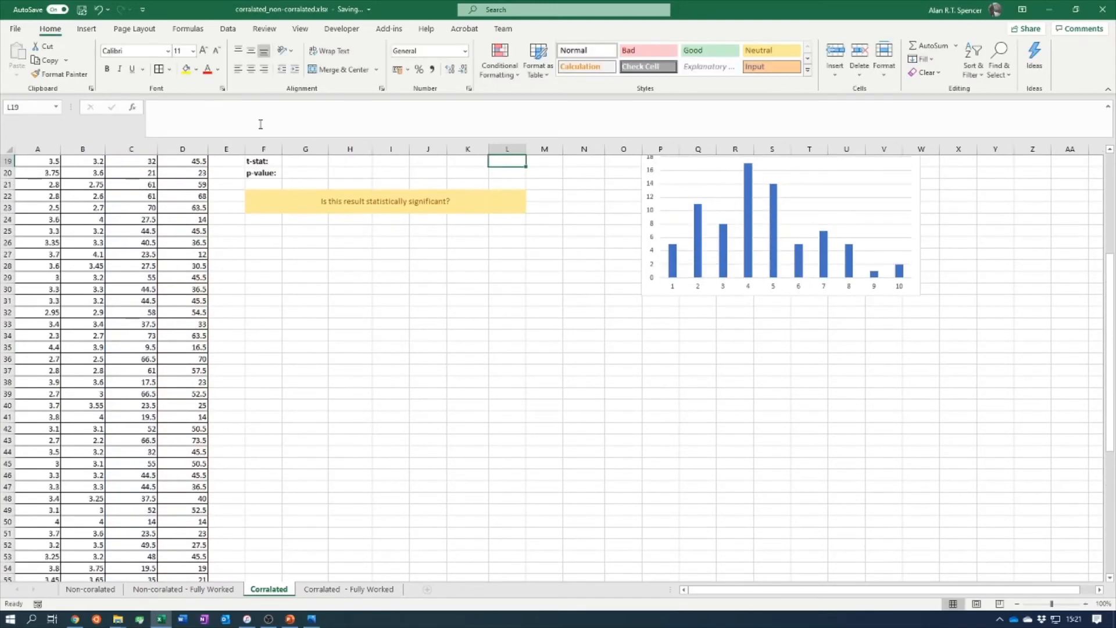
left_click(559, 391)
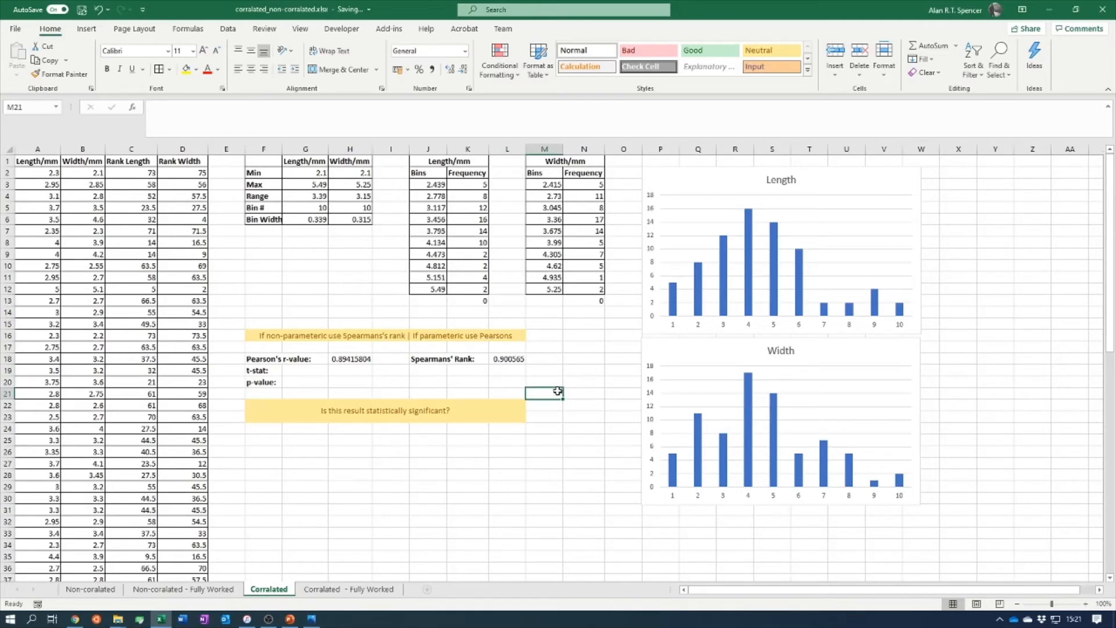
Compare the Pearson's r-value in H18 with the Spearman's rank result in L18 and examine the t-stat cells below them
left_click(363, 362)
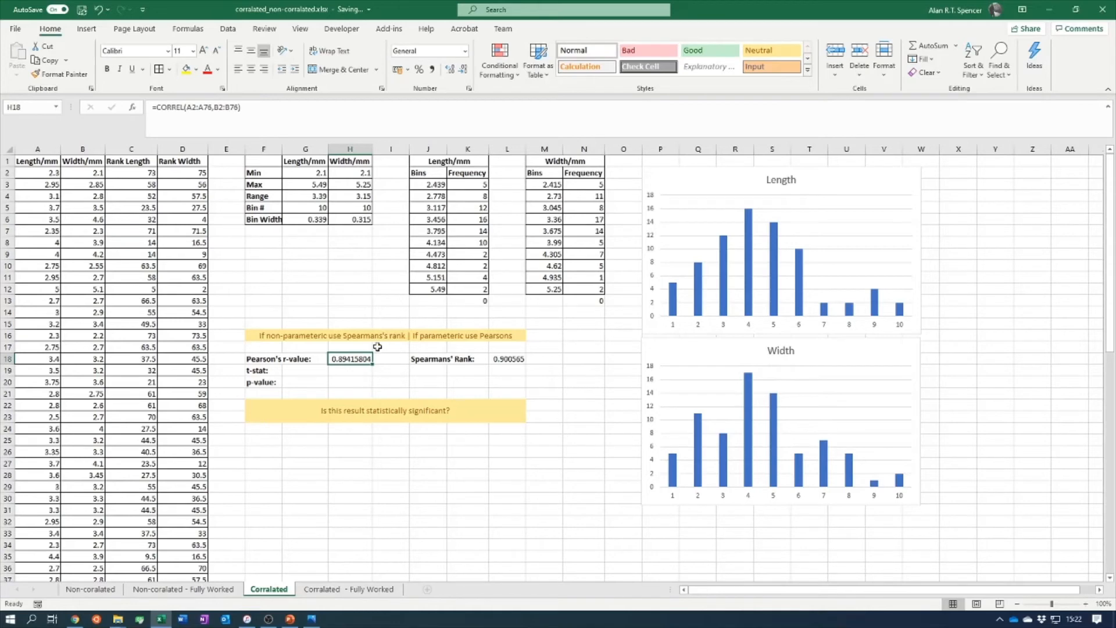
left_click(352, 374)
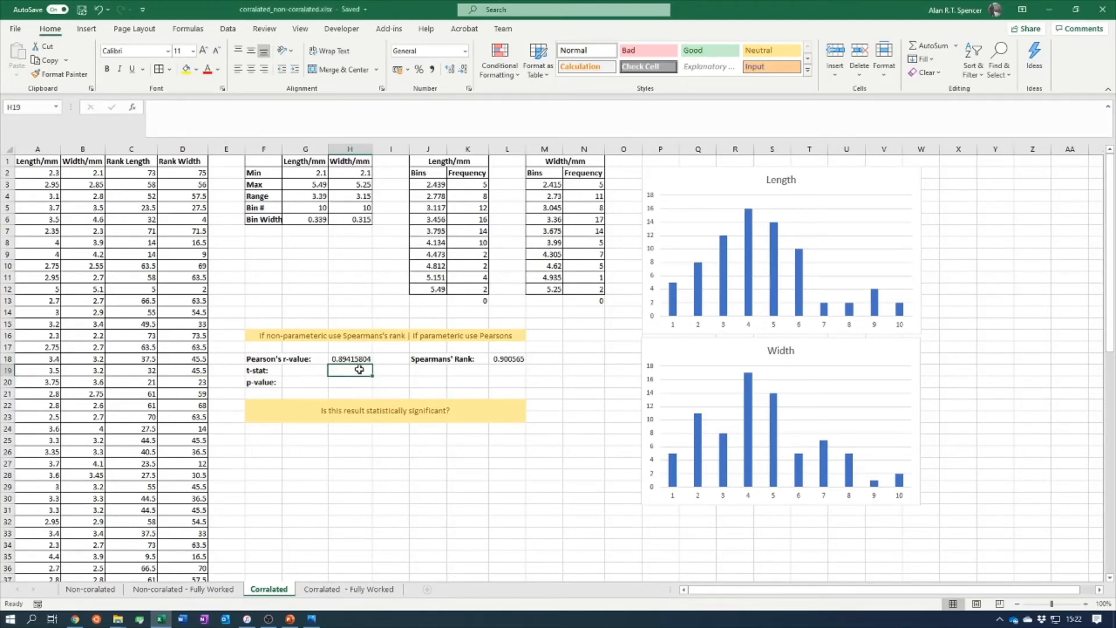
left_click(358, 361)
left_click(510, 371)
left_click(509, 359)
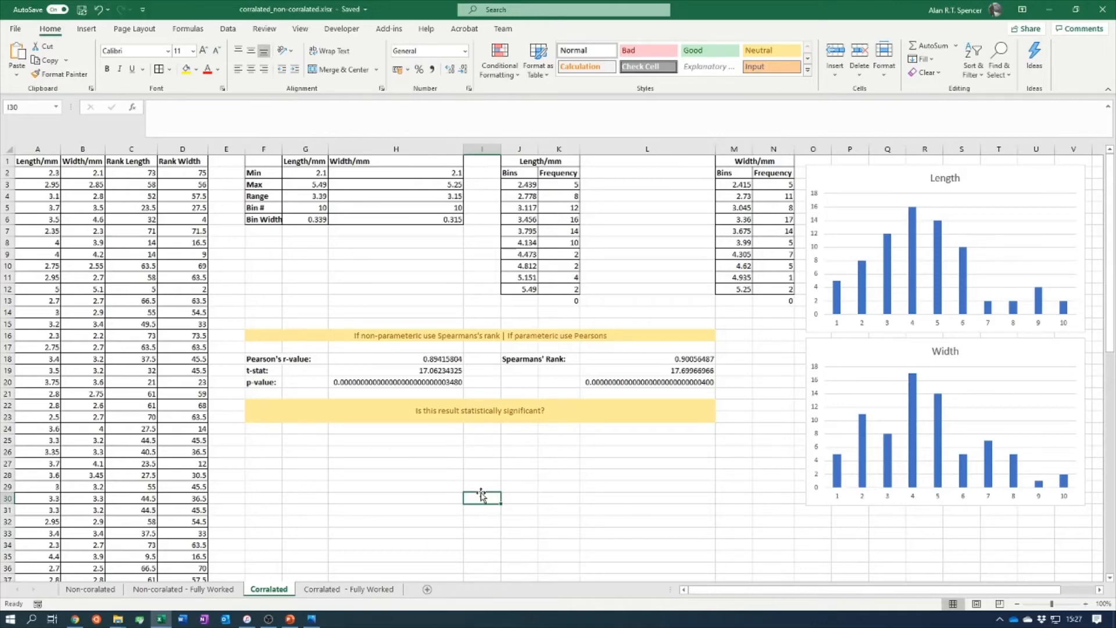
left_click(435, 361)
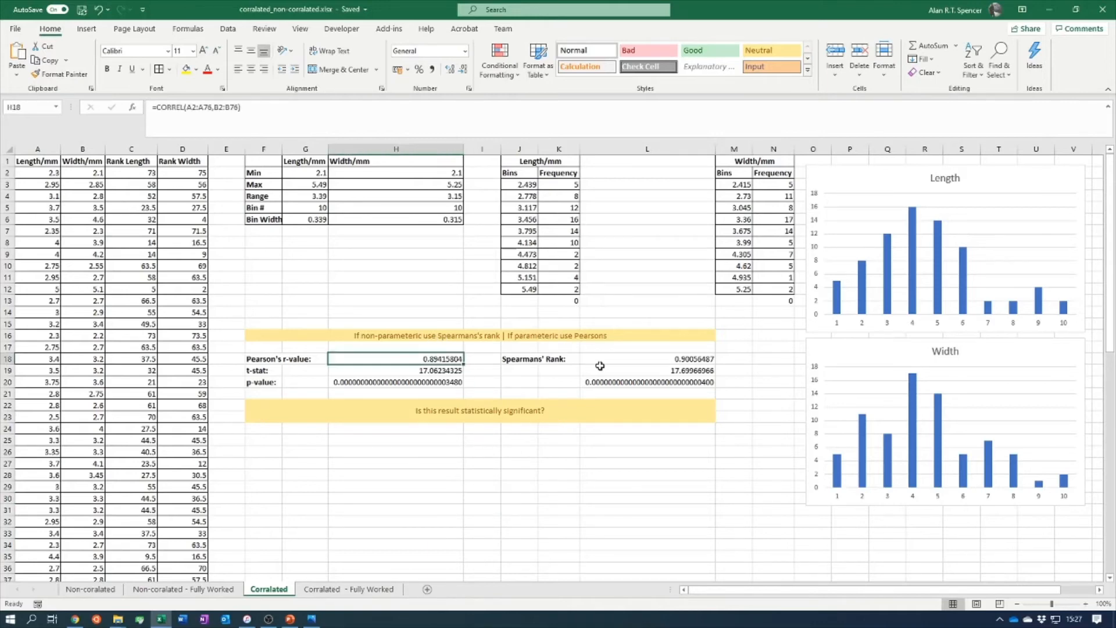
Compare the Pearson's and Spearman's coefficients in H18 and L18 and examine their p-values in H20 and L20 for significance
left_click(599, 363)
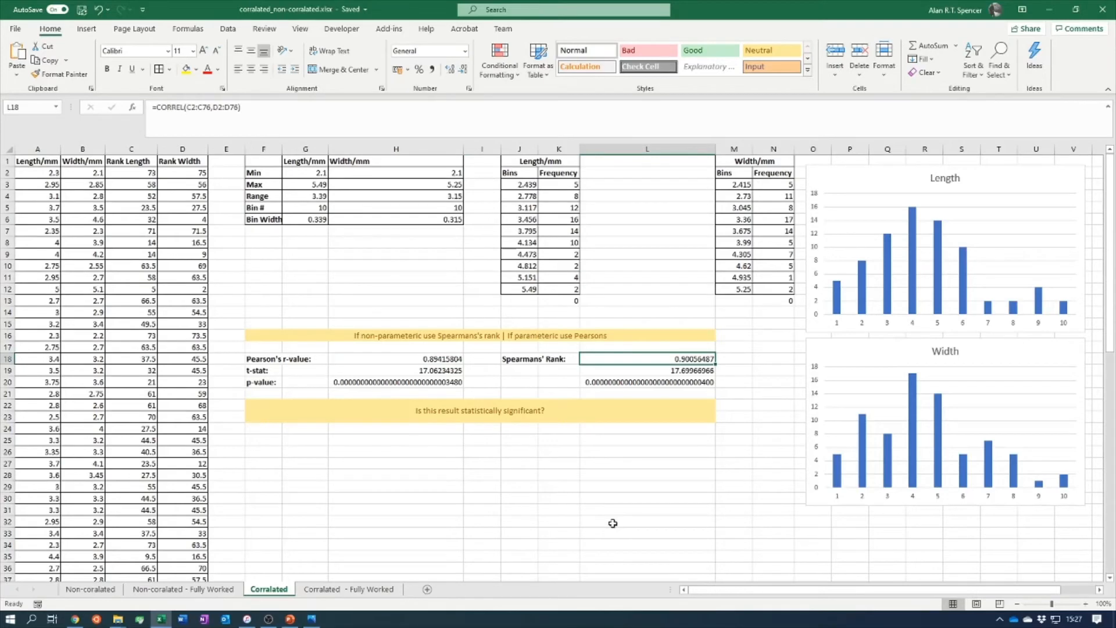
left_click(374, 385)
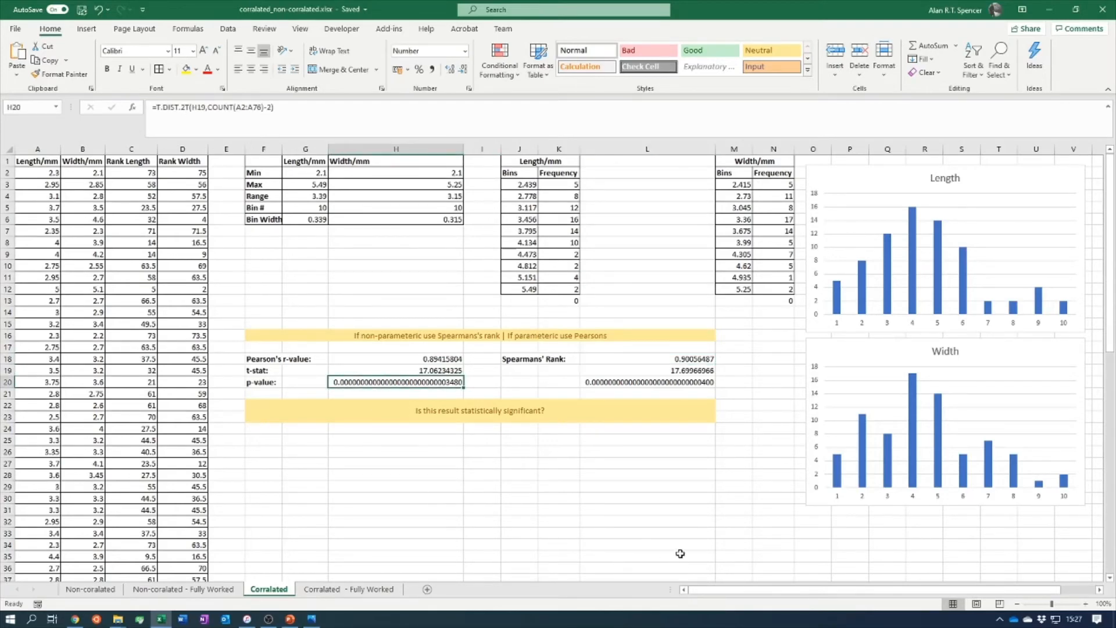
left_click(668, 385)
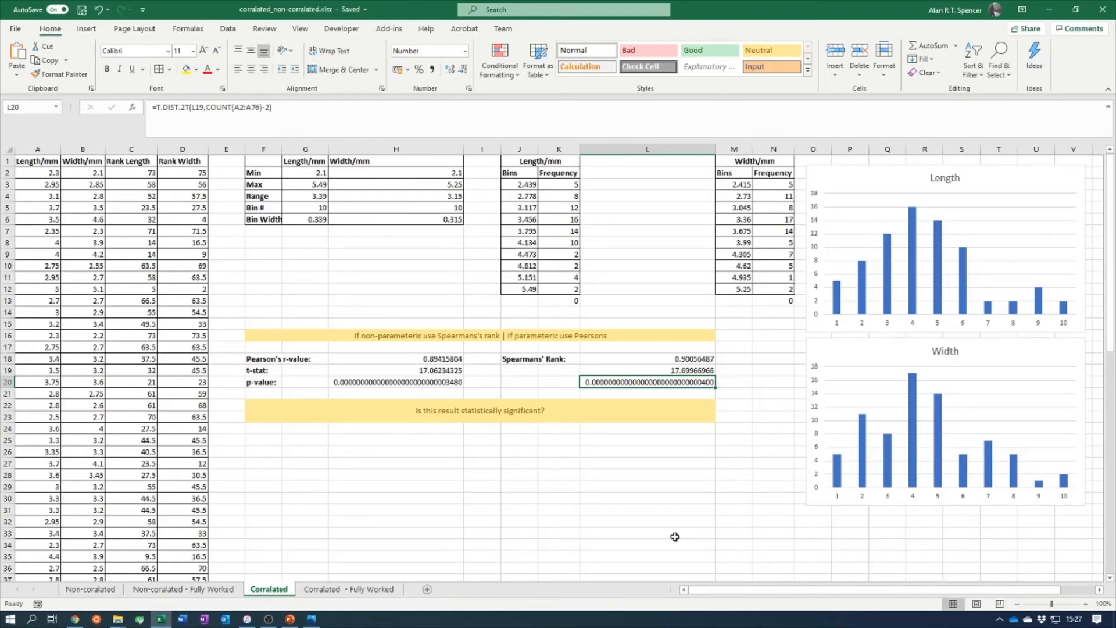
left_click(440, 358)
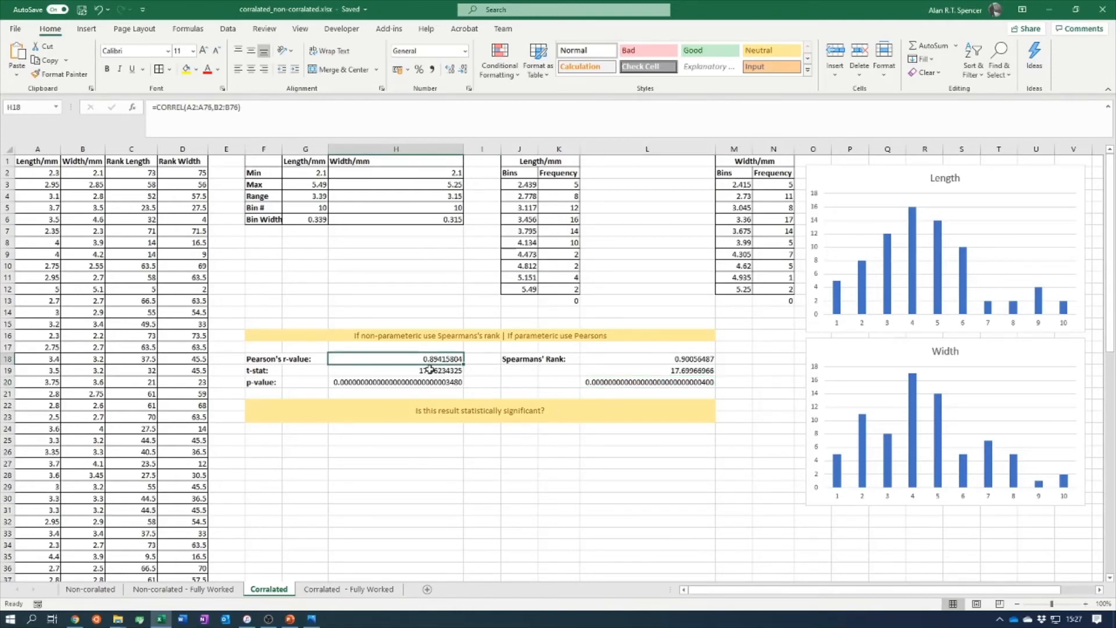
left_click(599, 362)
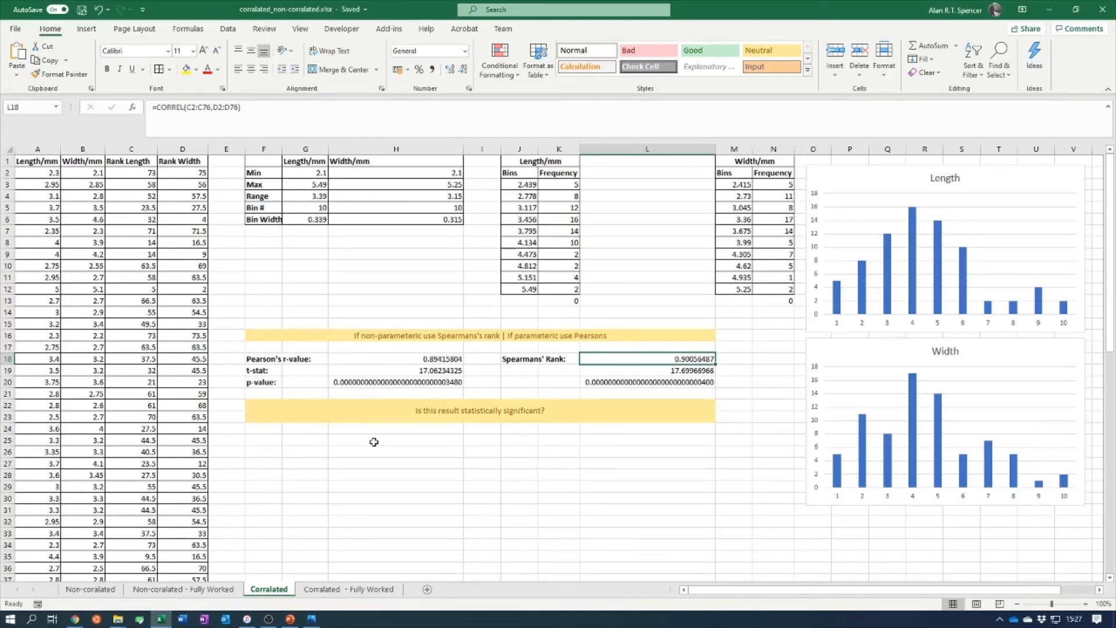
left_click(617, 466)
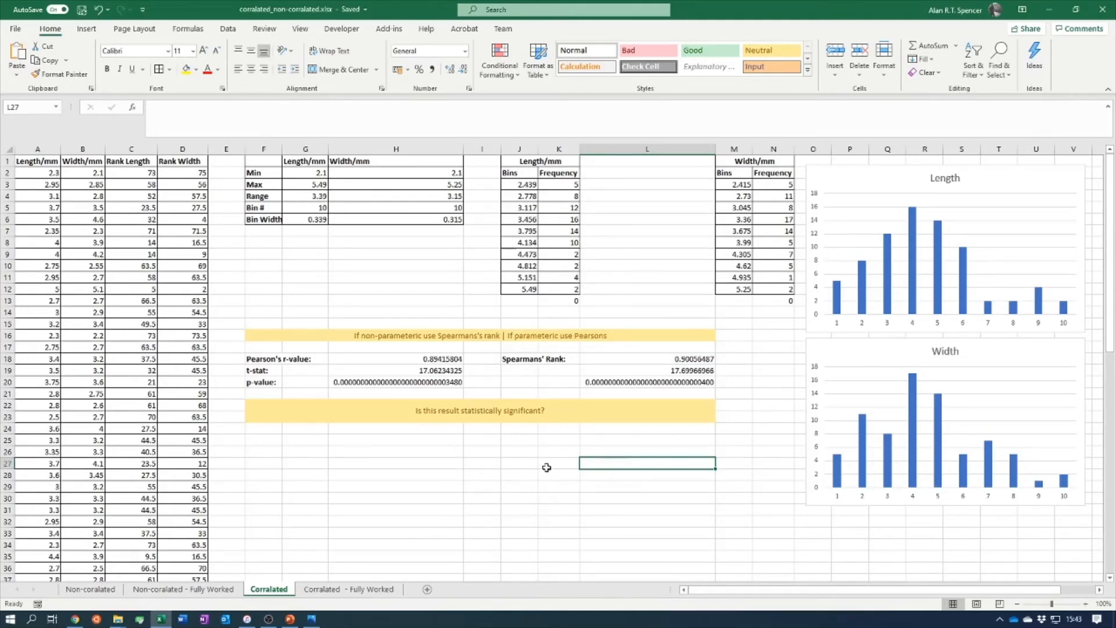
left_click(440, 382)
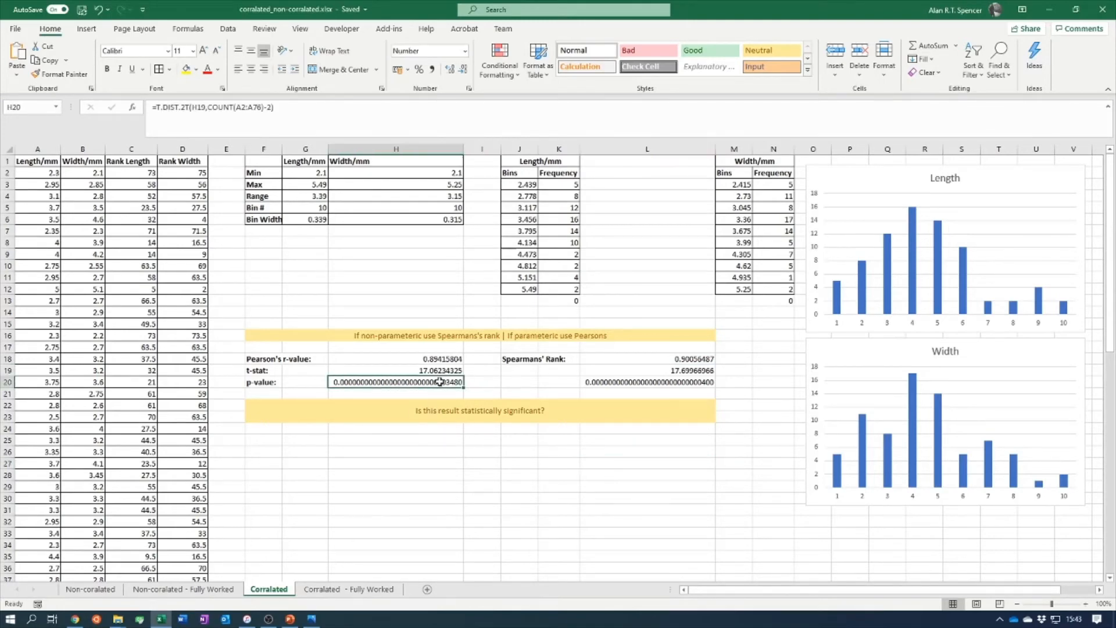
left_click(636, 382)
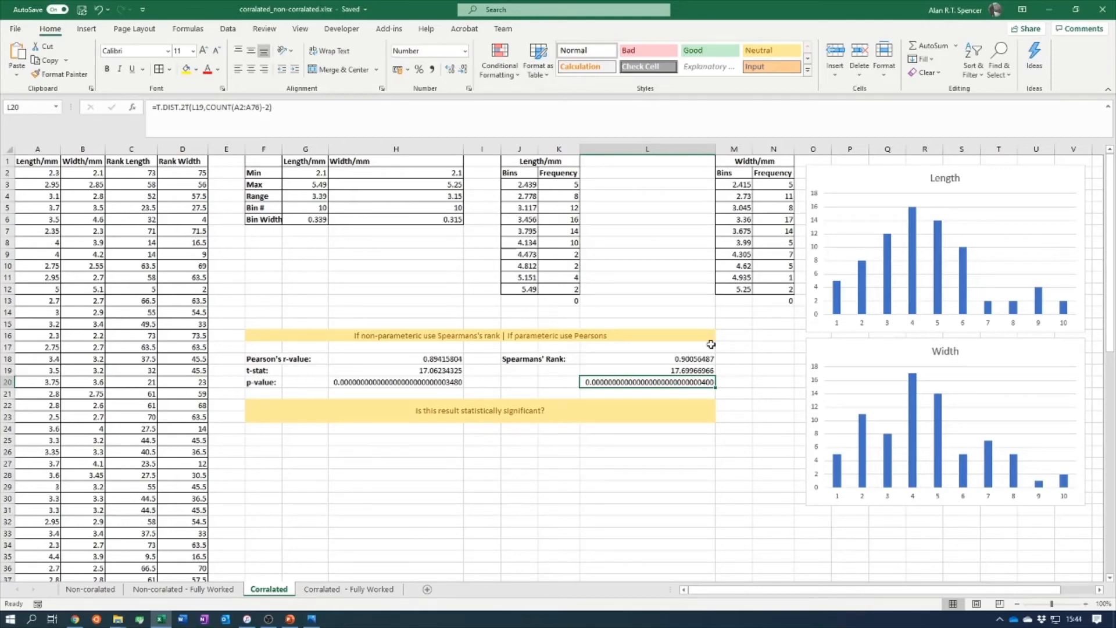
Examine the Length and Width frequency charts to judge whether each distribution is parametric
left_click(842, 185)
left_click(850, 353)
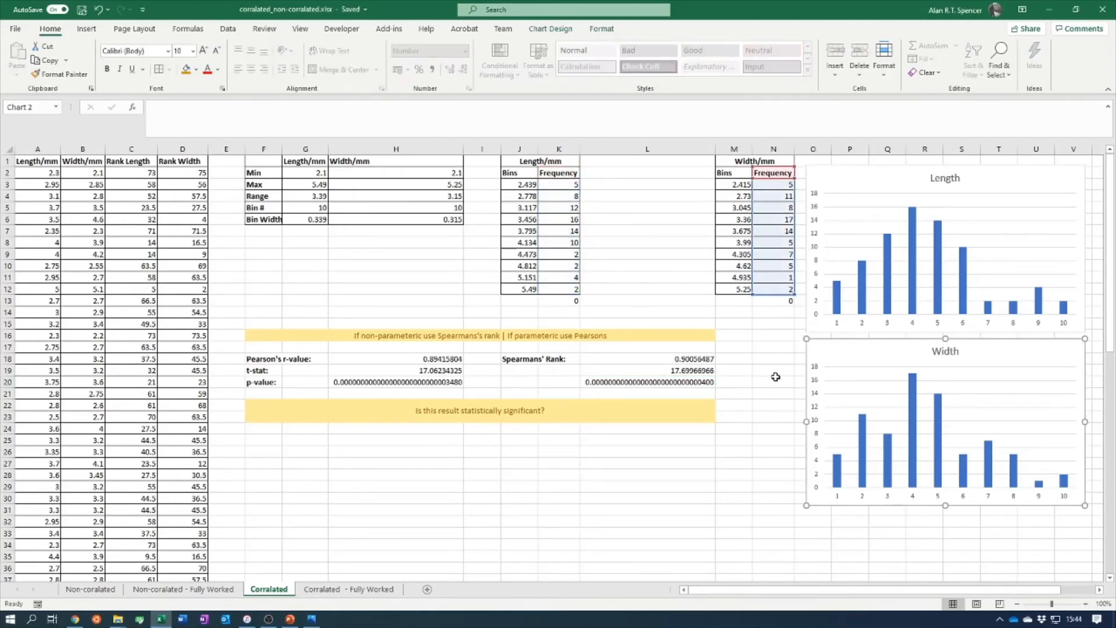
left_click(776, 381)
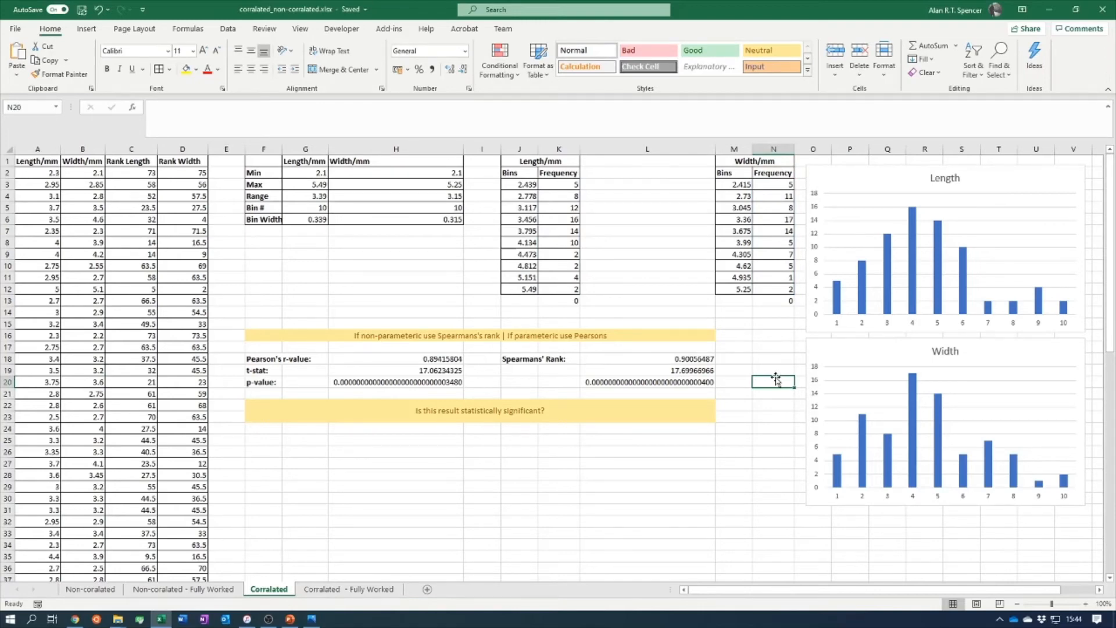
left_click(864, 183)
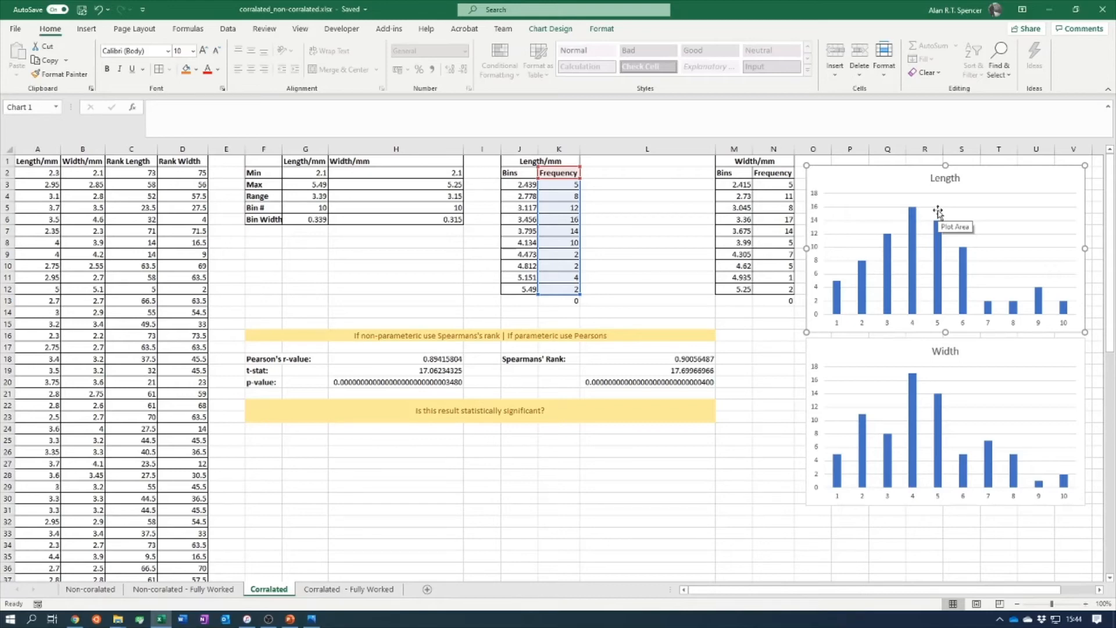
left_click(541, 485)
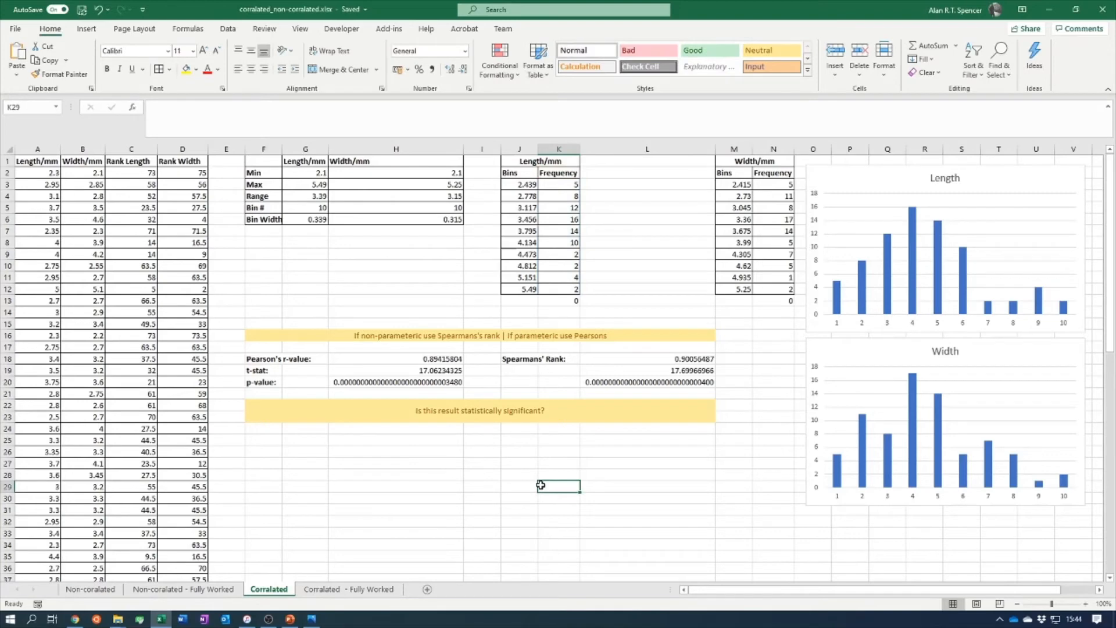
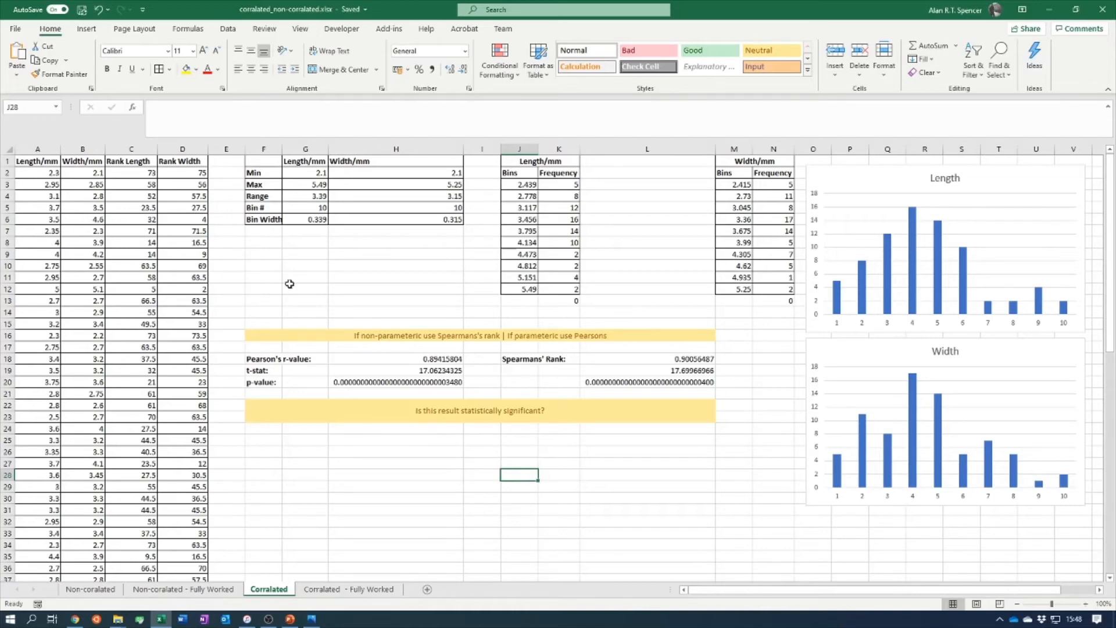
Add the row labels Mean in F7 and StDev in F8 below Bin Width in the summary table
left_click(38, 150)
left_click(89, 149)
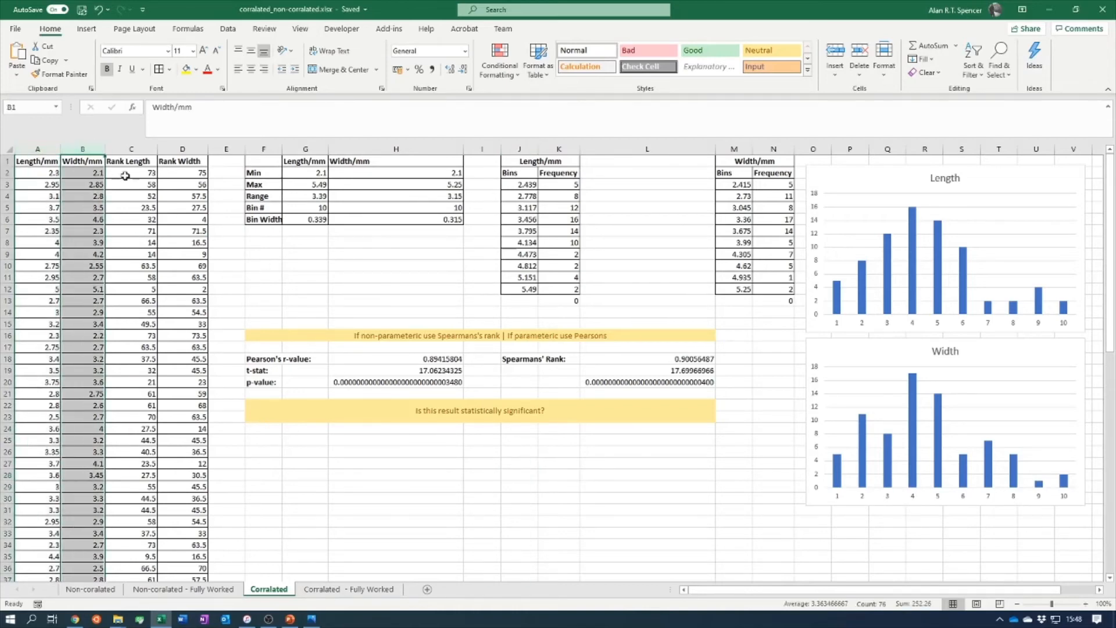
left_click(284, 255)
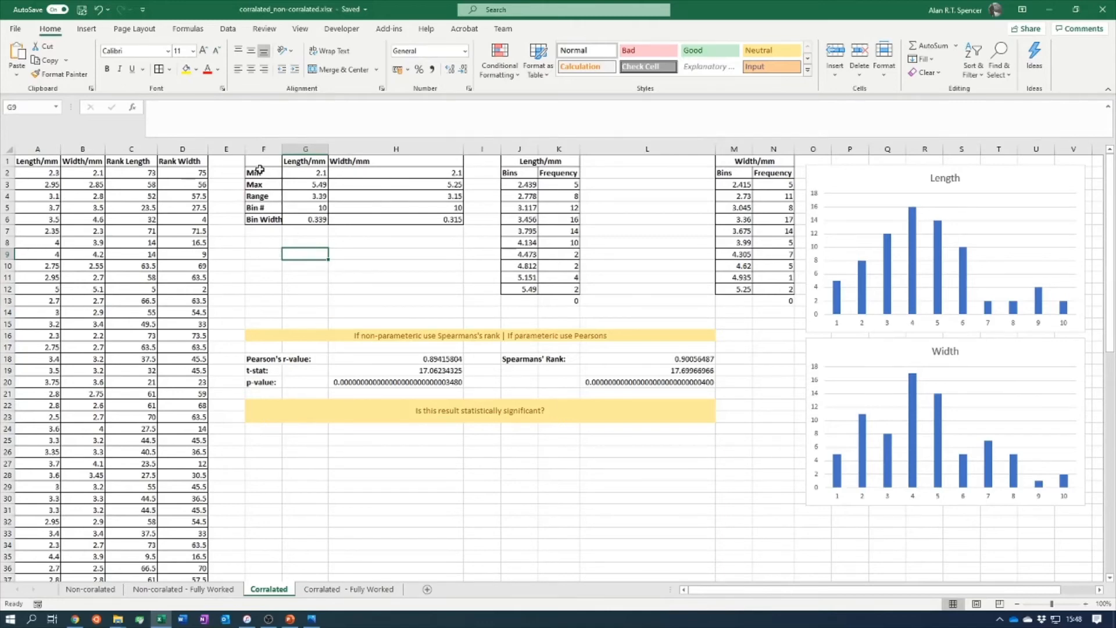
left_click(267, 232)
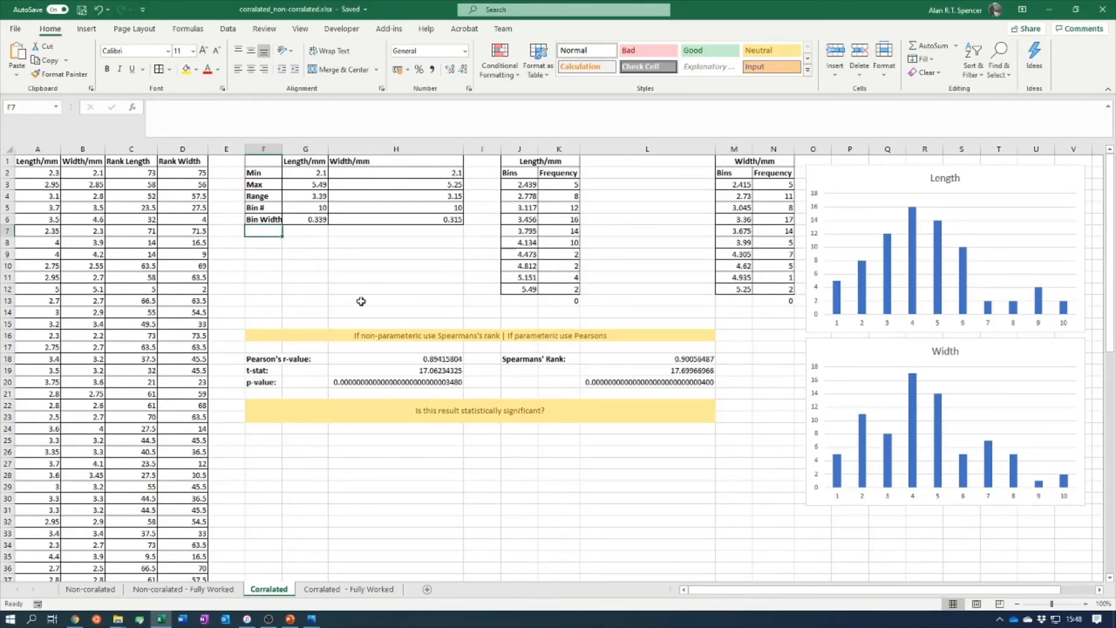
type("Mean")
key("Return")
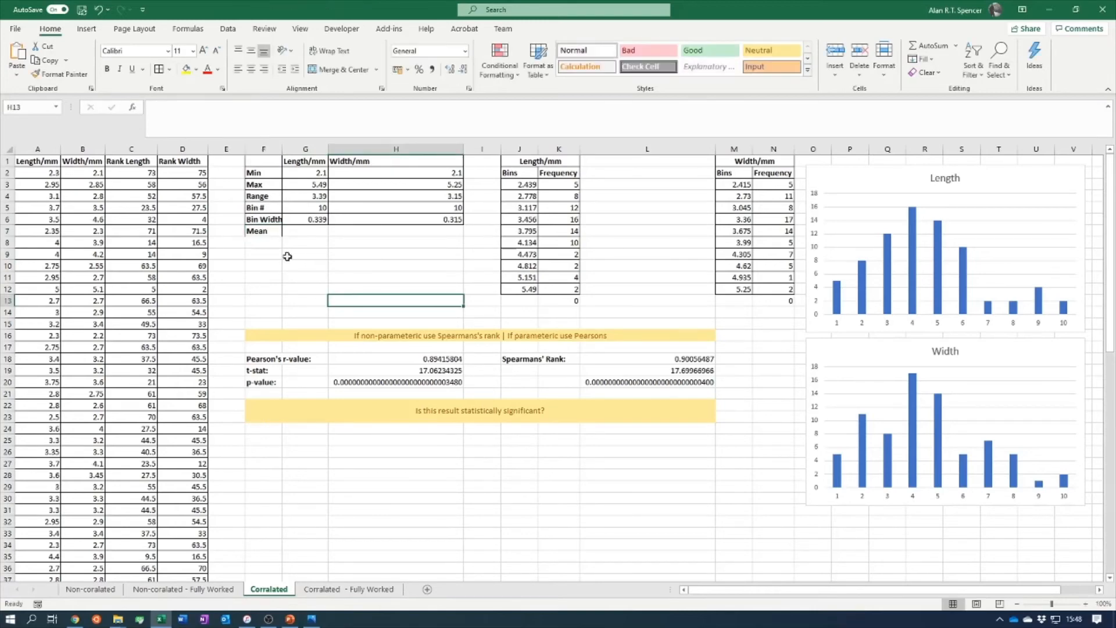
type("SrDev")
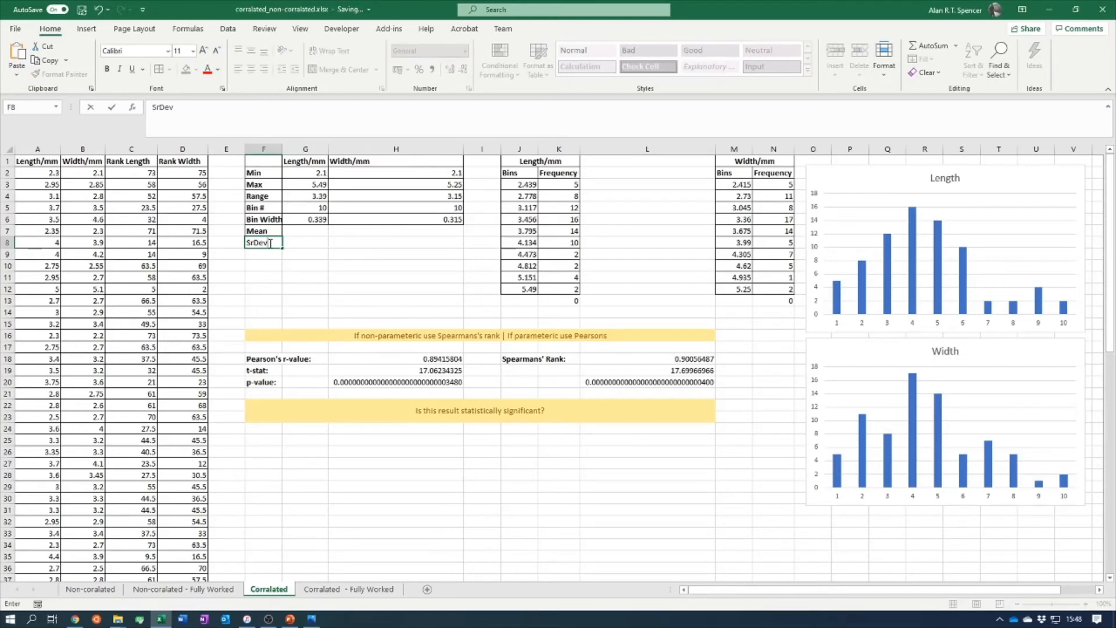
left_click(255, 244)
key("BackSpace")
type("t")
left_click(305, 270)
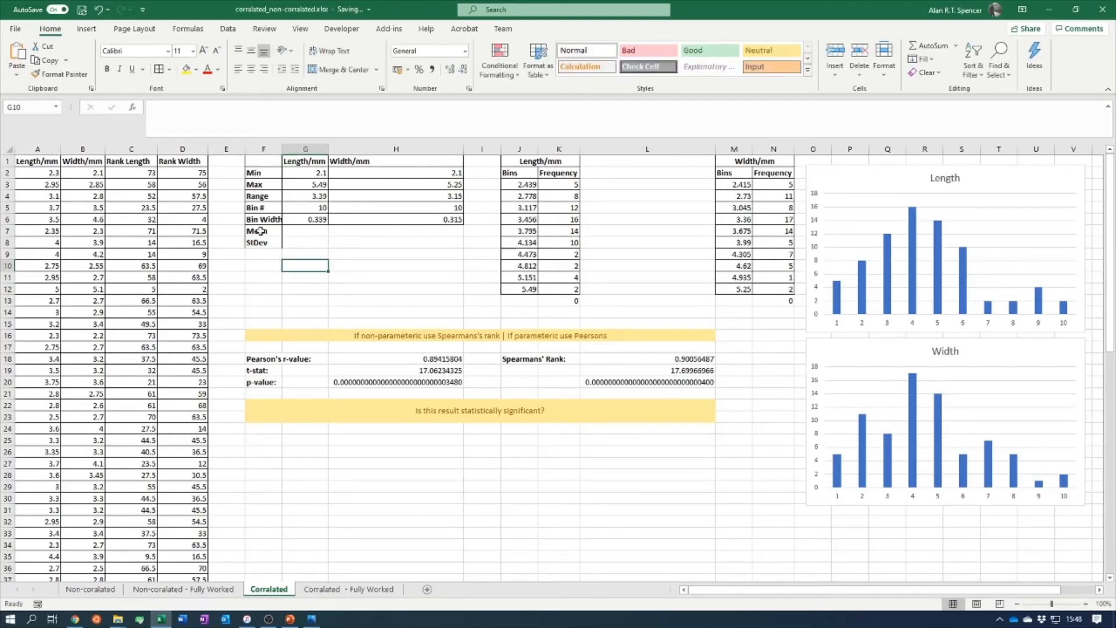
Apply cell borders to the new Mean and StDev rows in F7:H8
left_click_drag(260, 232, 416, 243)
left_click(158, 69)
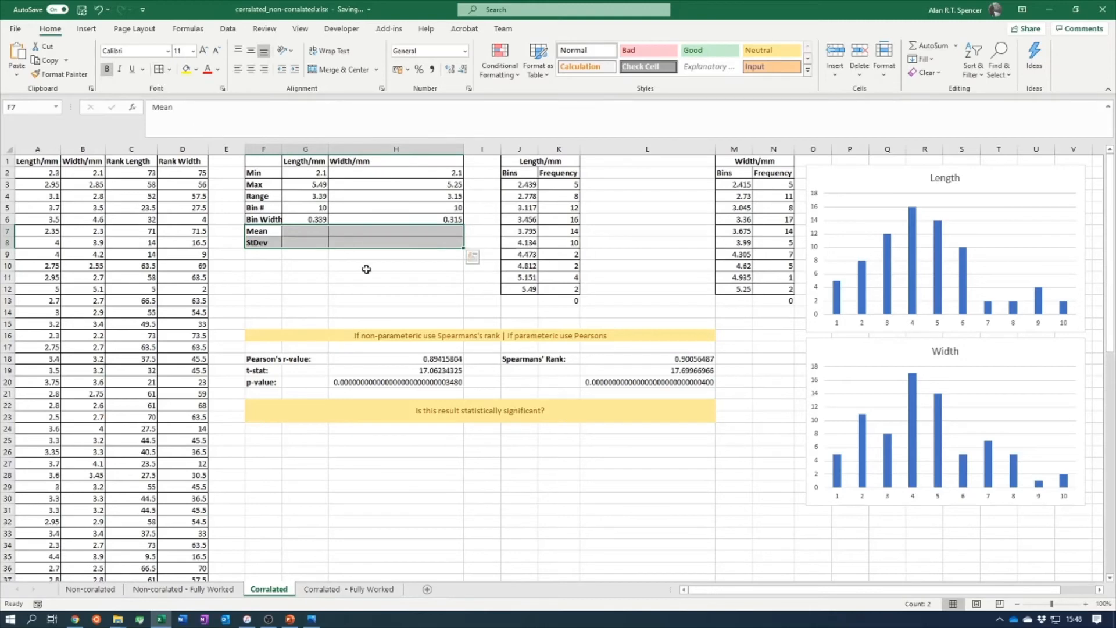
left_click(376, 287)
Calculate the mean length in G7 with =AVERAGE(A2:A76)
left_click(305, 231)
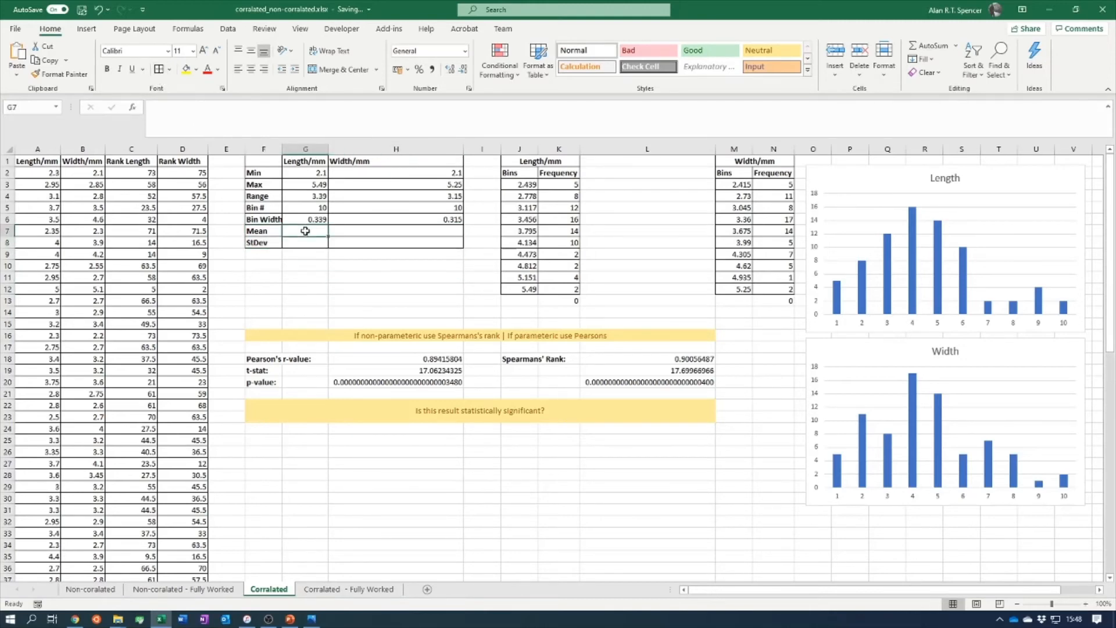
type("=av")
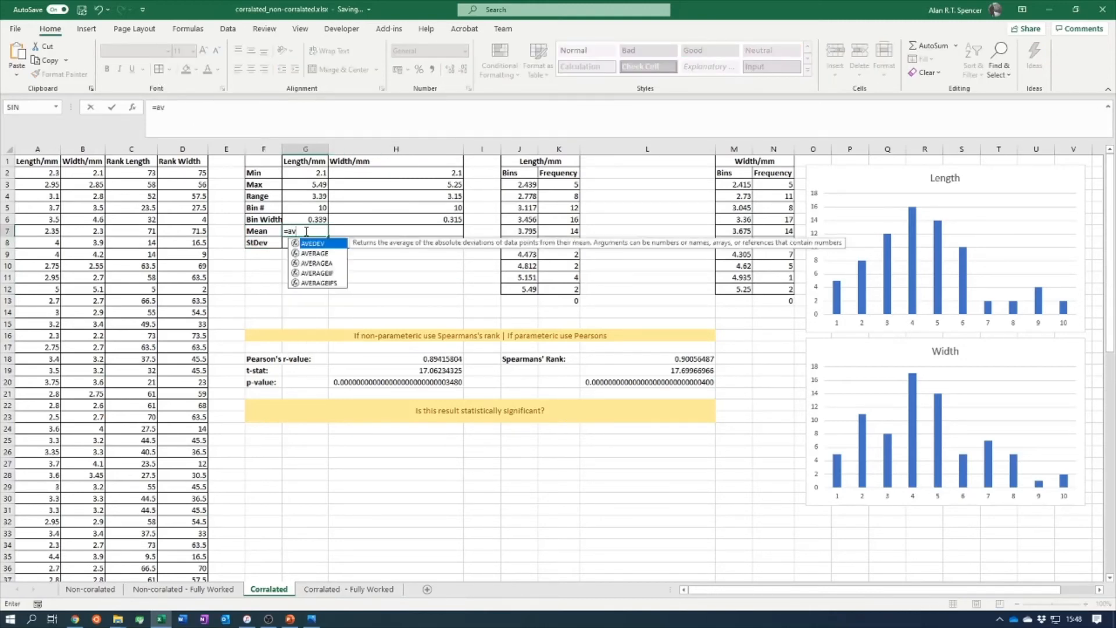
double_click(316, 254)
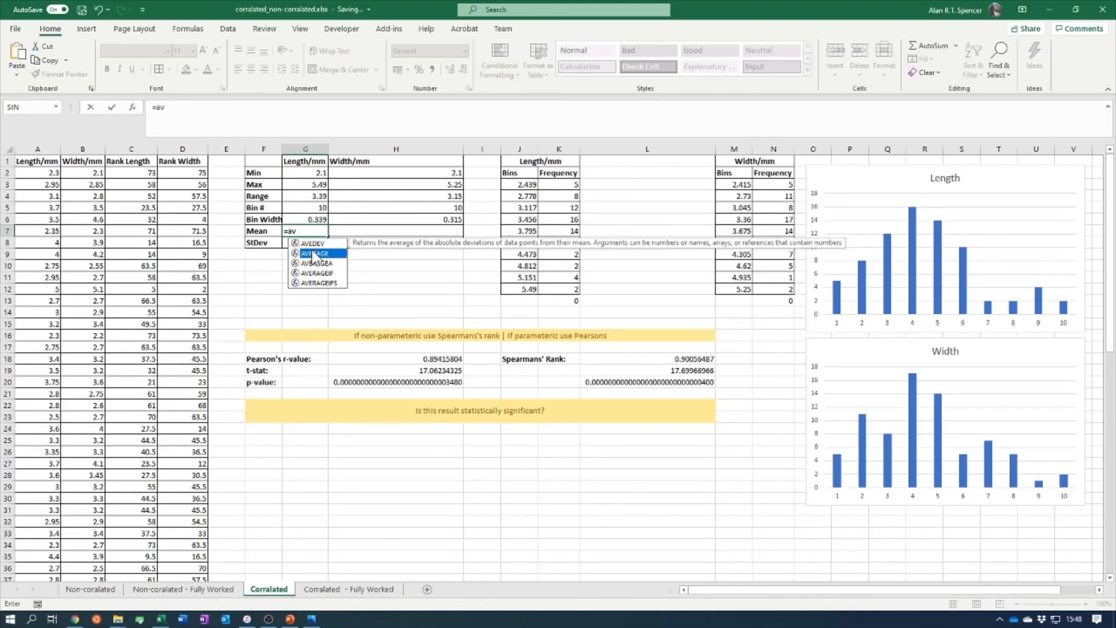
left_click_drag(51, 174, 26, 556)
scroll(284, 412, "up", 14)
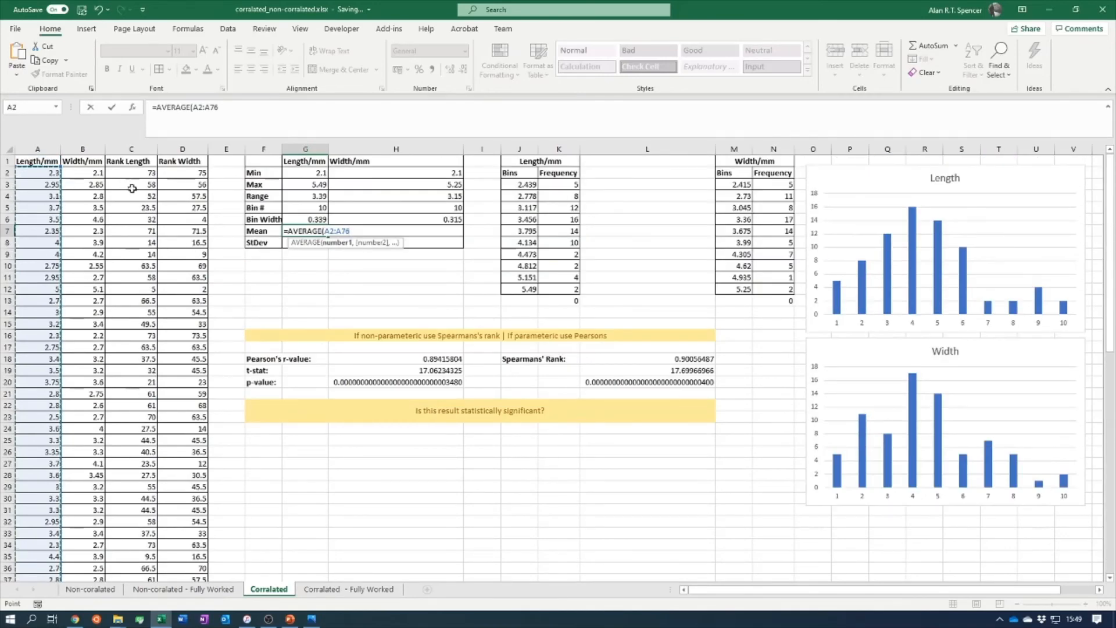
type(")")
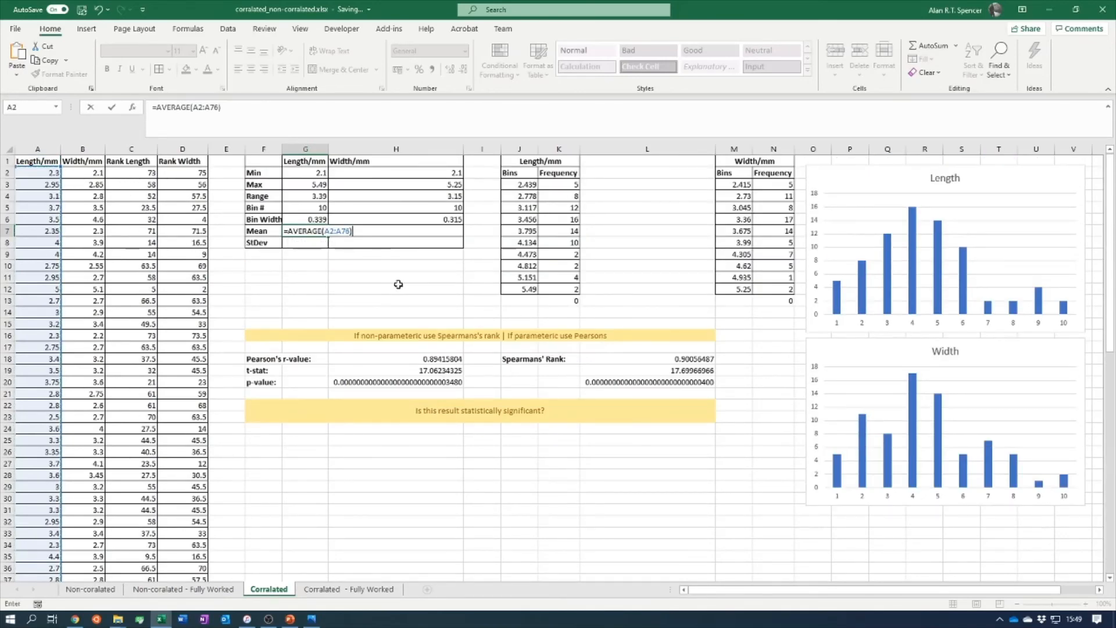
key("Return")
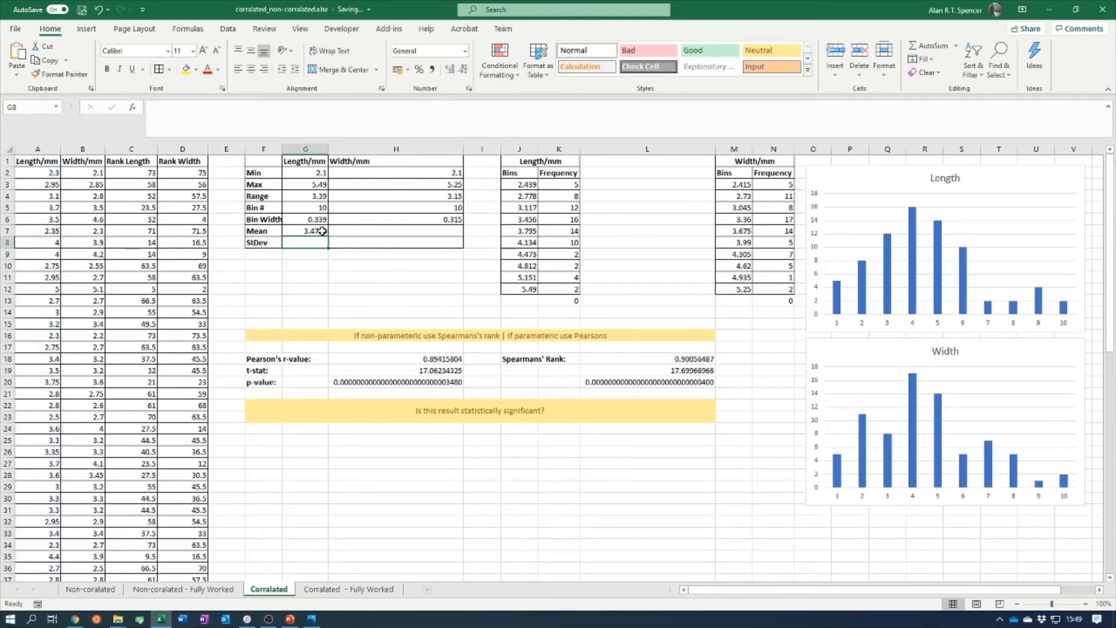
Fill the mean formula from G7 across to H7 for the width data
left_click(322, 231)
left_click_drag(328, 237, 447, 235)
left_click(398, 265)
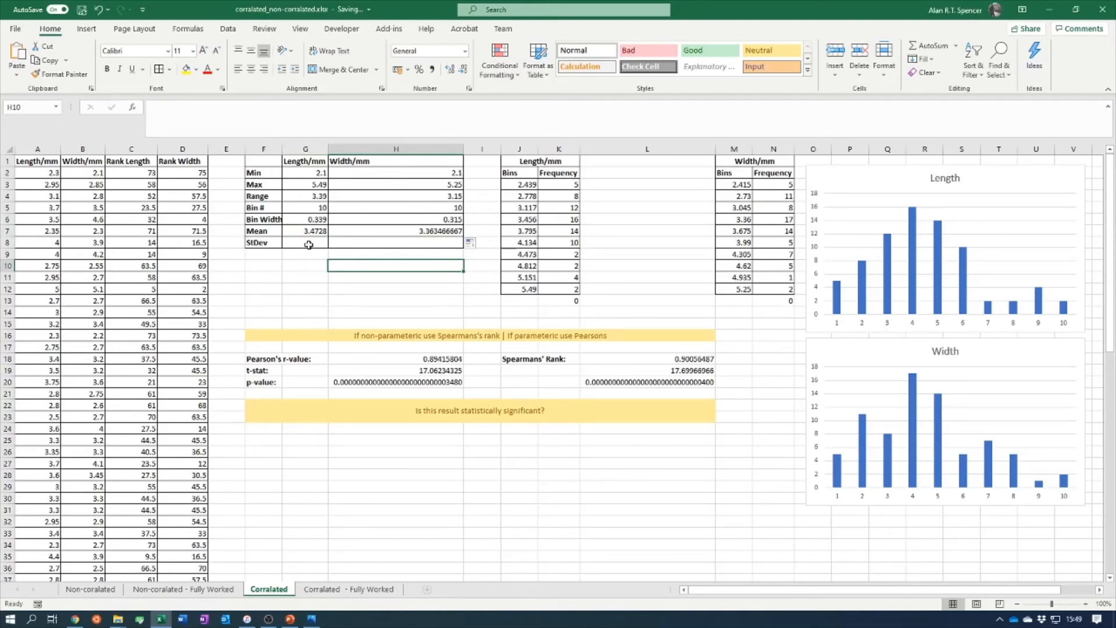
Calculate the sample standard deviation of length in G8 with =STDEV.S(A2:A76)
left_click(308, 243)
type("=st")
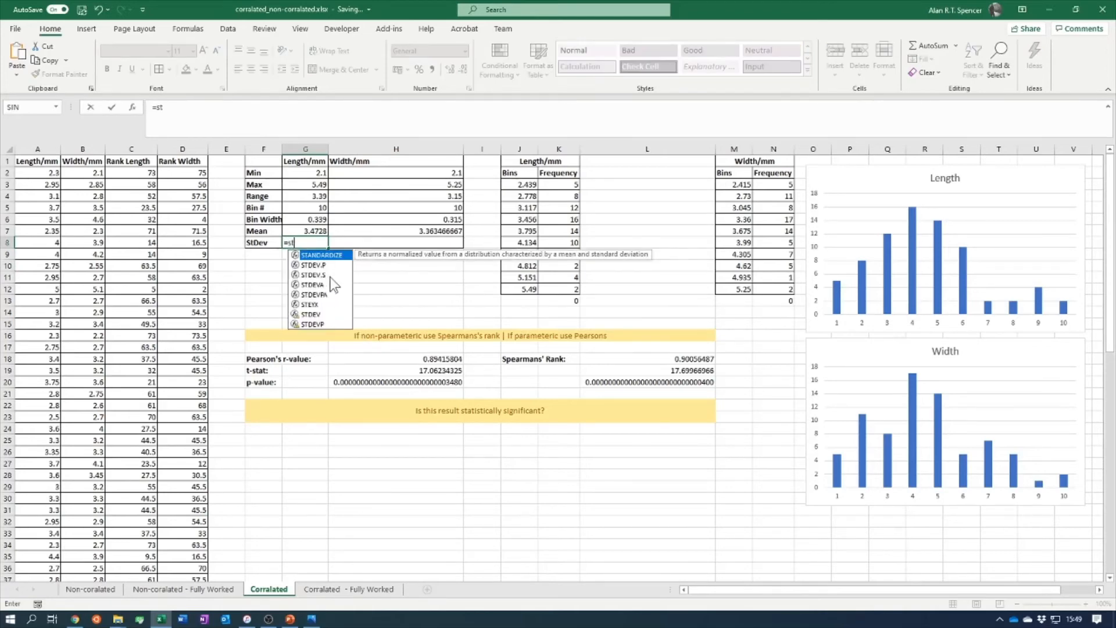
left_click(326, 275)
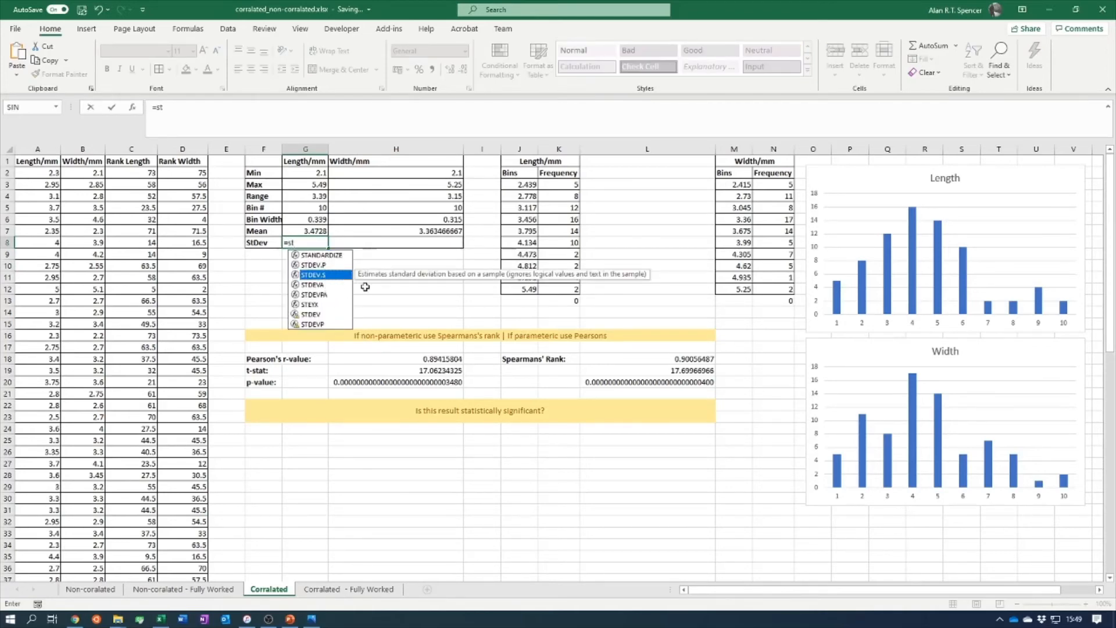
double_click(327, 276)
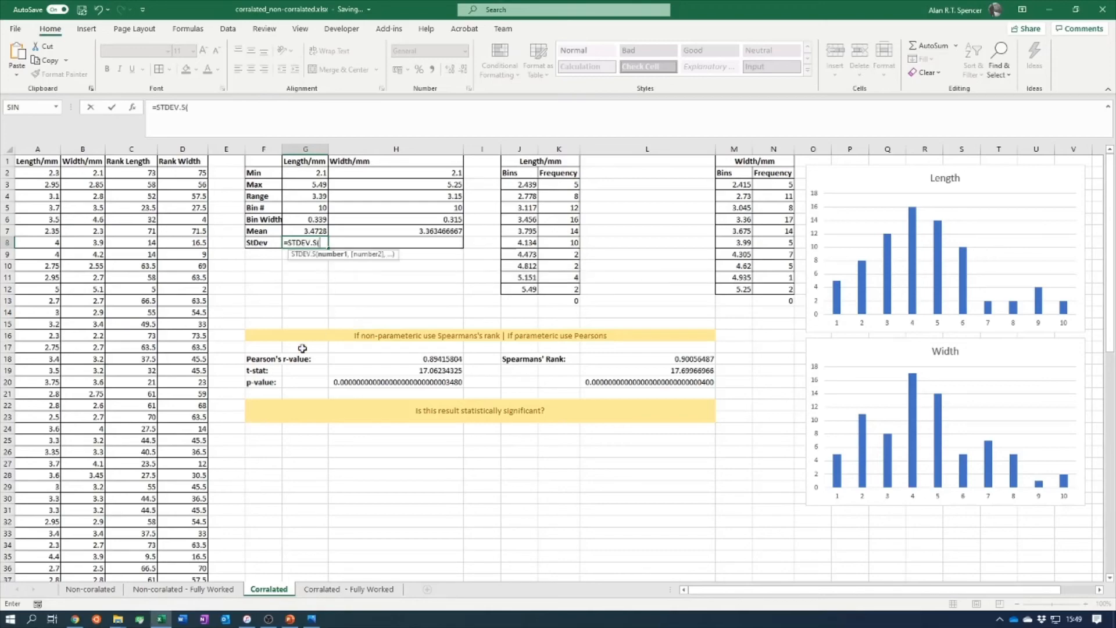
left_click_drag(53, 174, 26, 553)
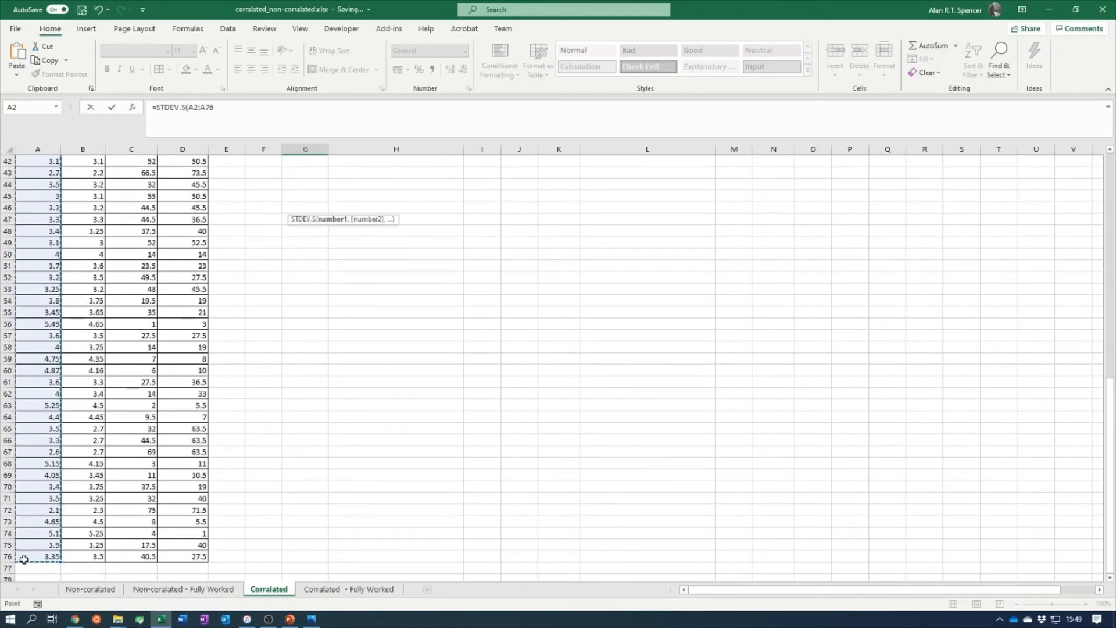
type(")")
scroll(288, 362, "up", 14)
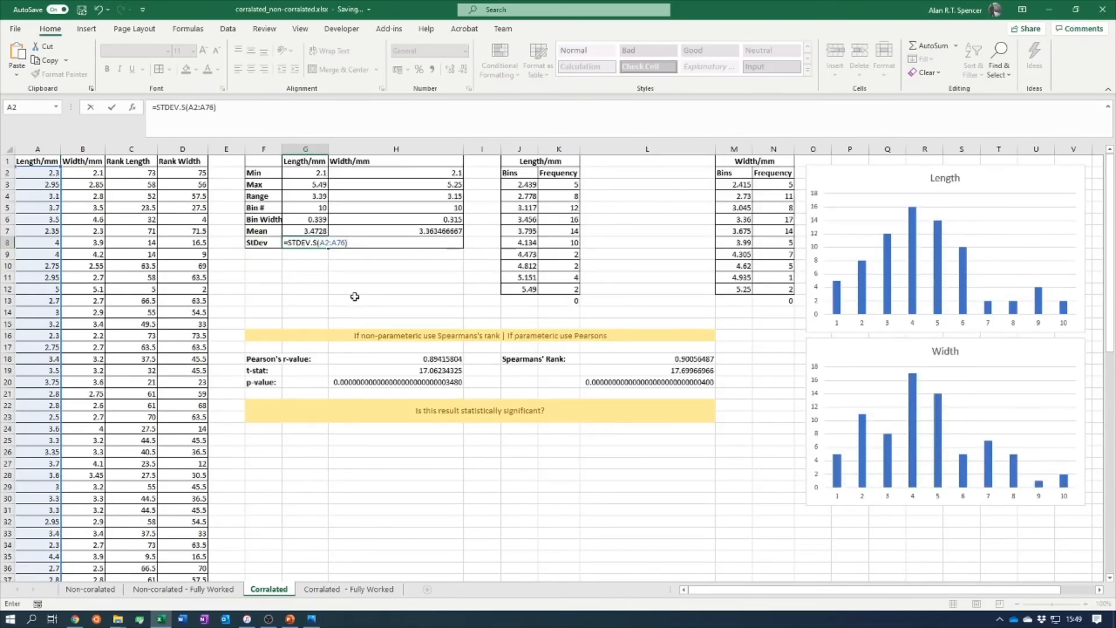
key("Return")
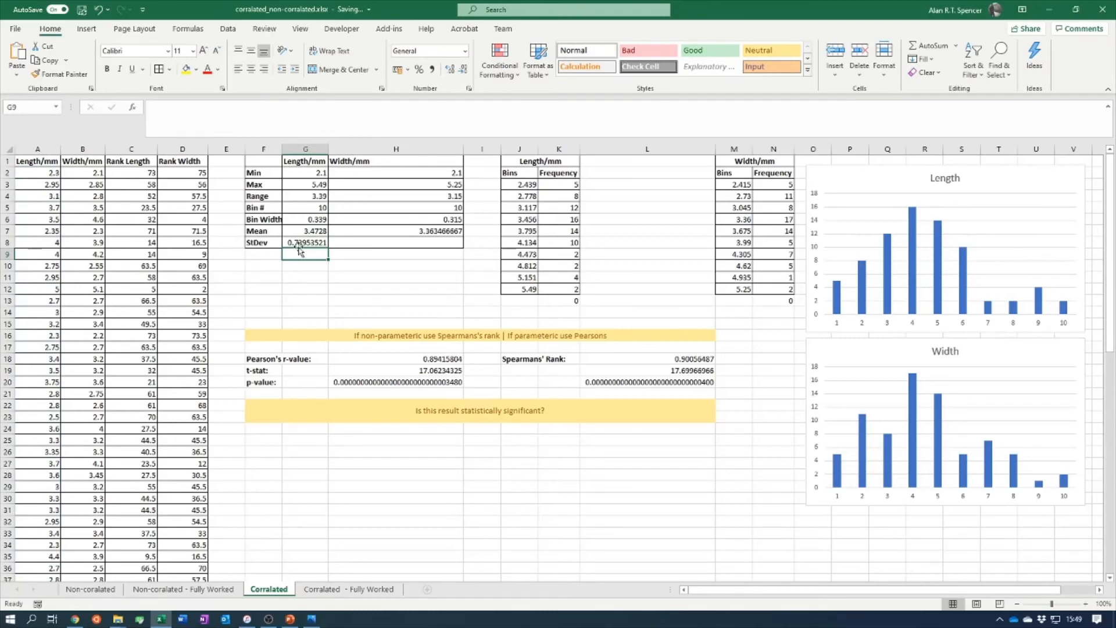
Fill the standard deviation formula from G8 across to H8 for the width data
left_click(321, 244)
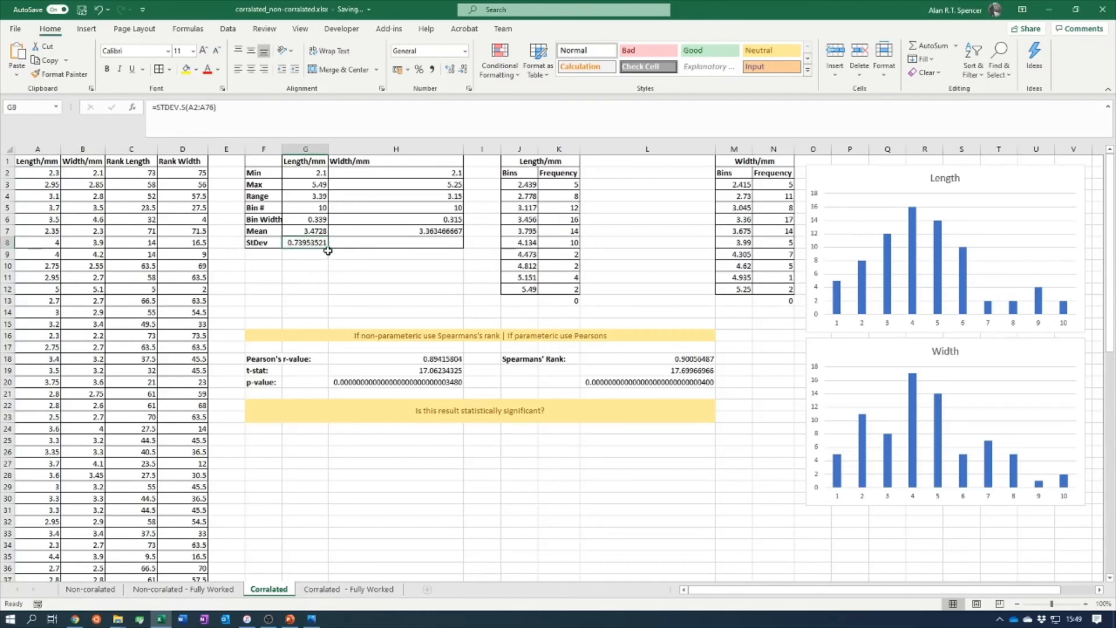
left_click_drag(328, 250, 459, 245)
left_click(412, 294)
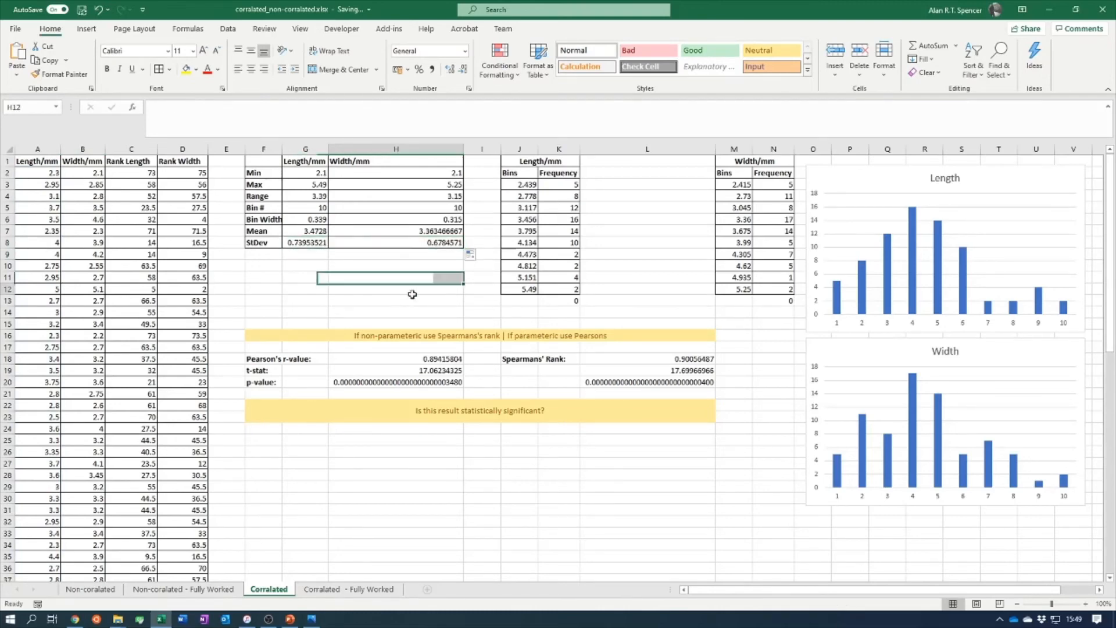
Examine the formula behind the width standard deviation in H8
left_click(405, 245)
left_click(266, 122)
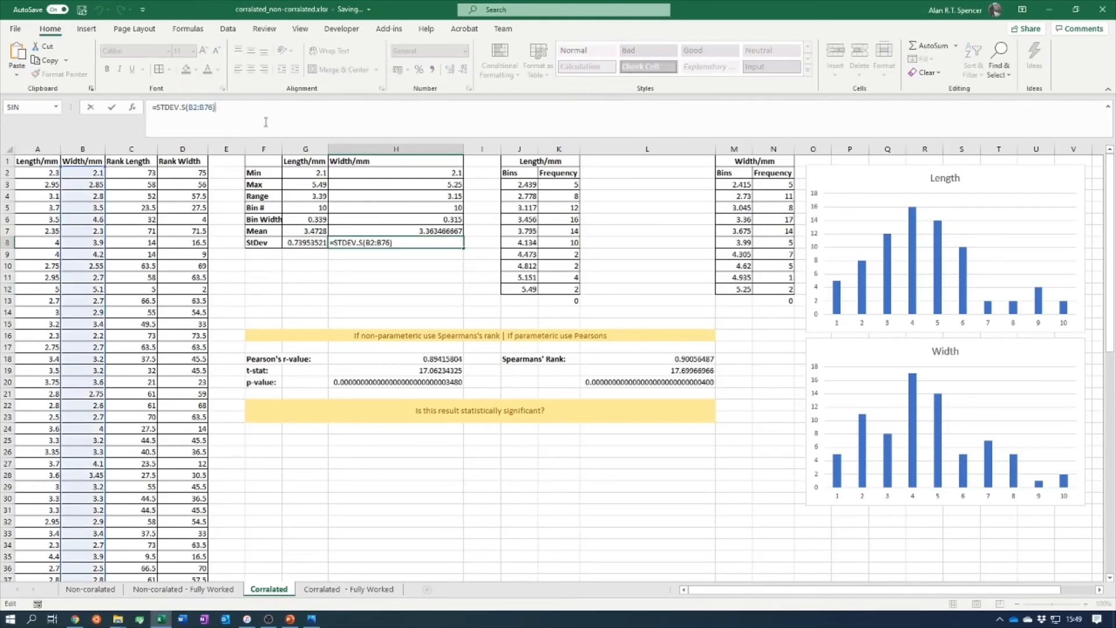
left_click(339, 276)
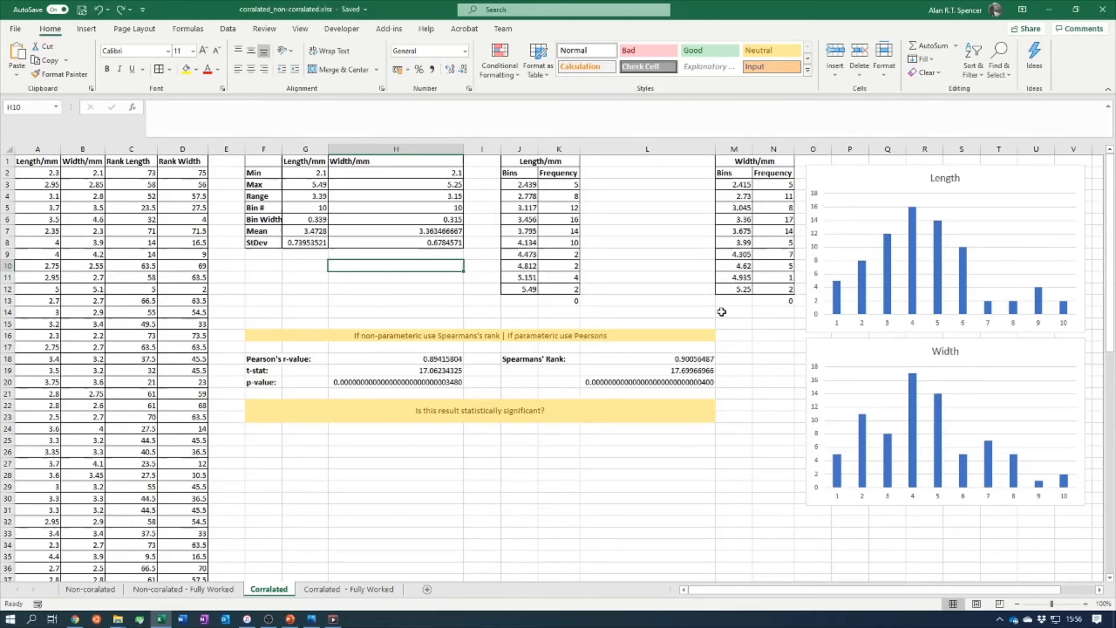
Add bold, centred column headers X in J26 and Y in K26 below the correlation results
left_click(526, 452)
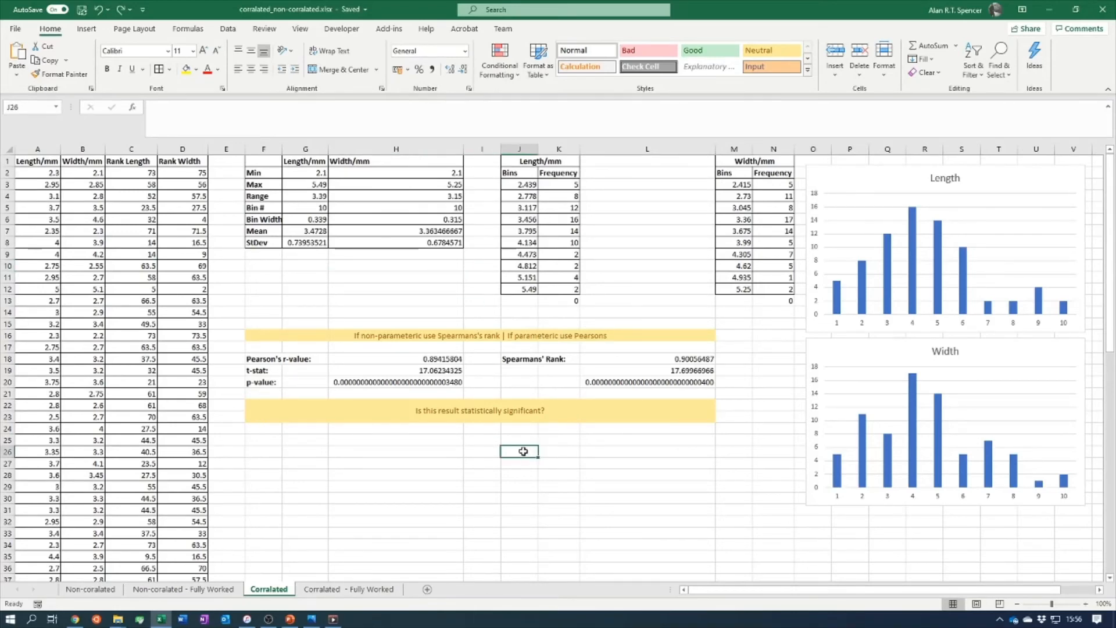
type("x")
left_click(556, 451)
type("Y")
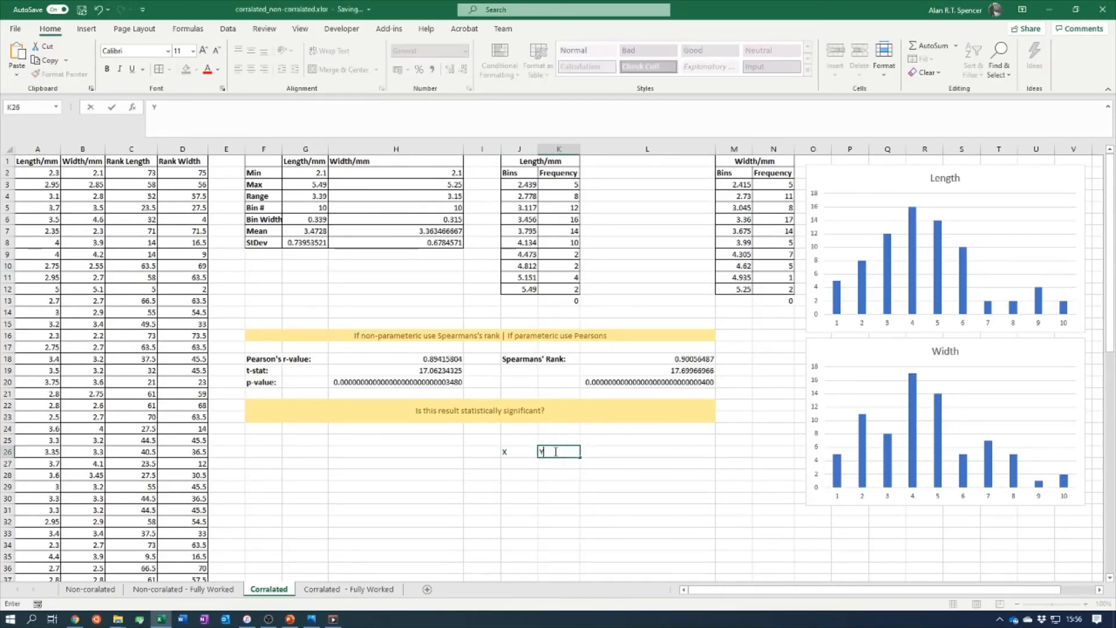
key("Return")
left_click_drag(512, 451, 550, 451)
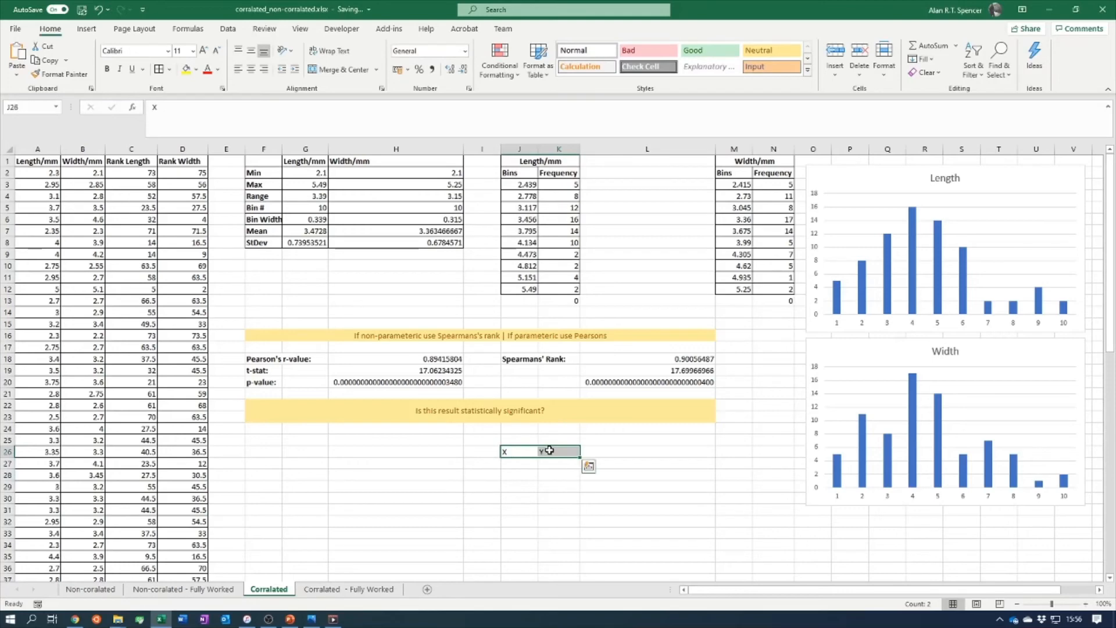
key("ctrl+b")
left_click(531, 481)
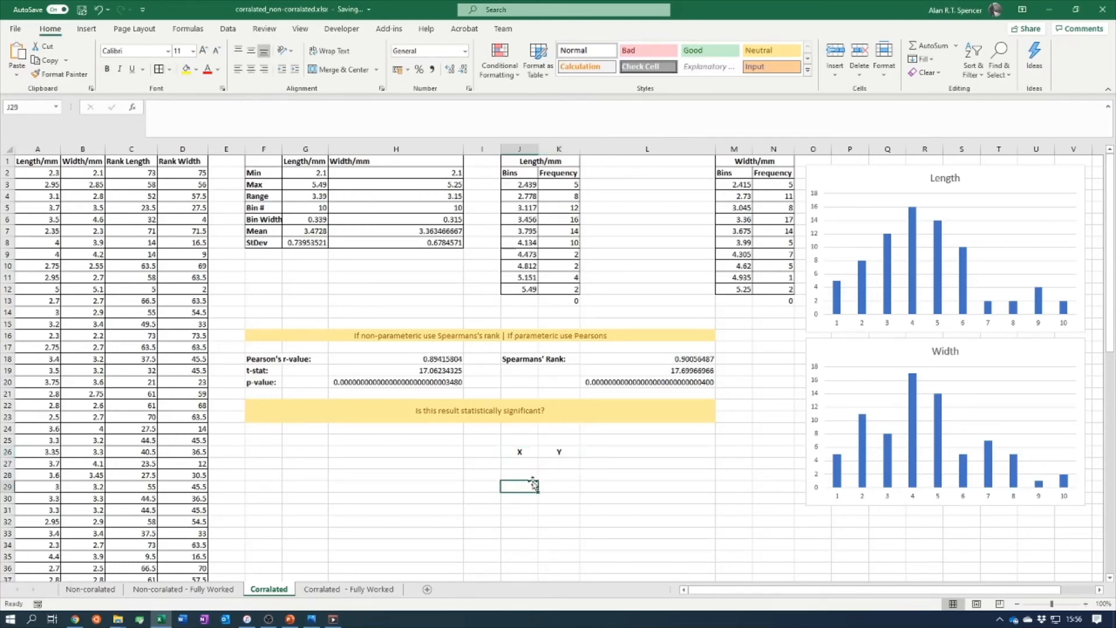
Link J27 to the first length bin with =J3 and fill the formula down to J37
left_click(530, 463)
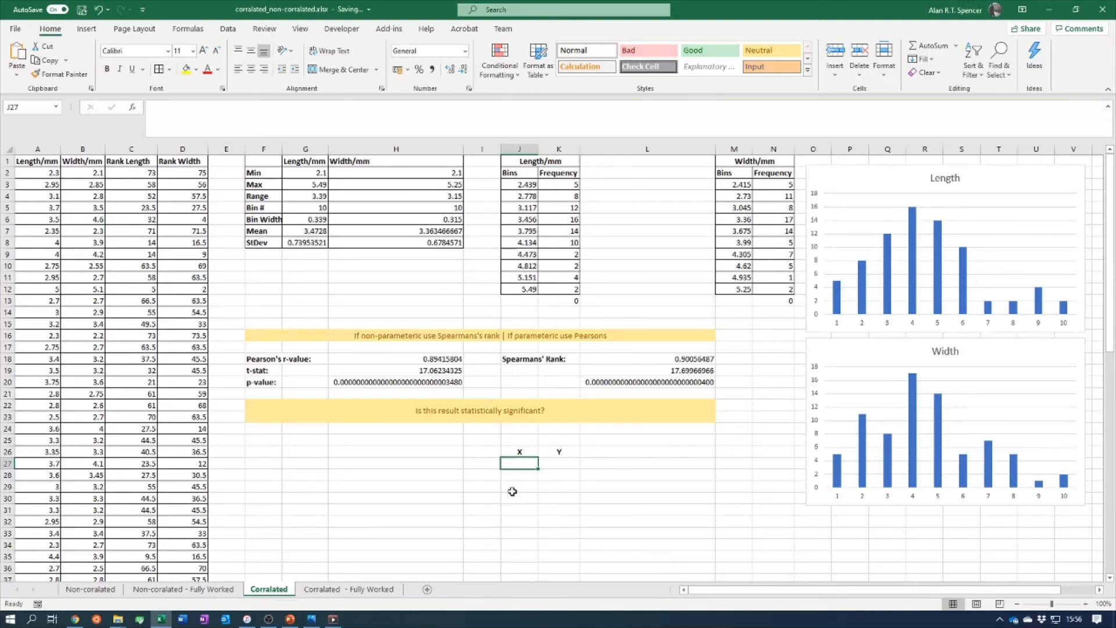
type("=")
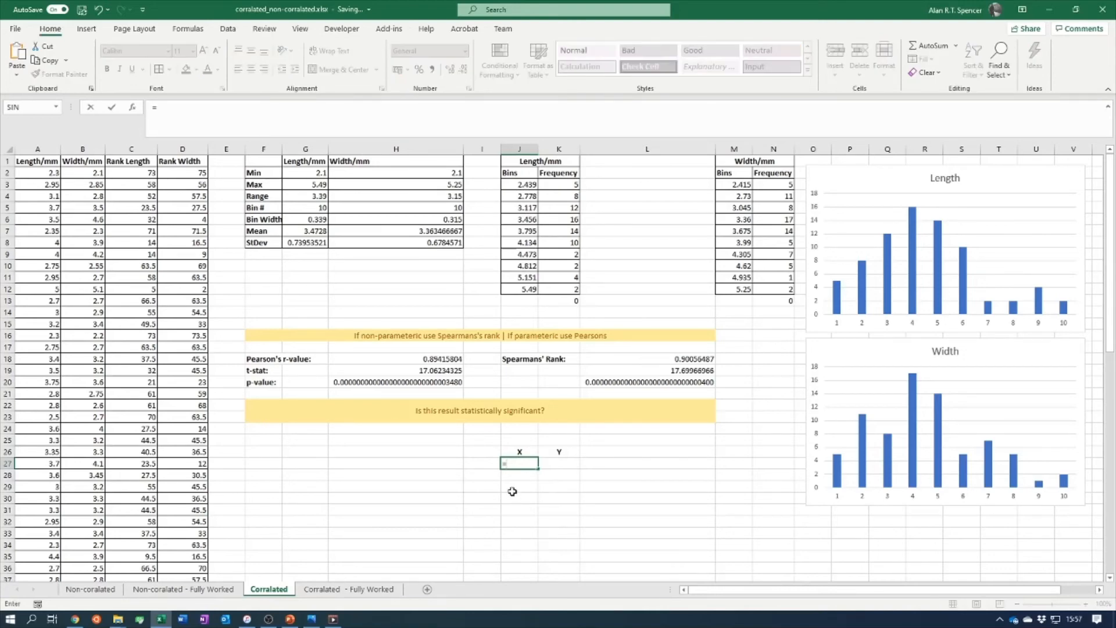
left_click(530, 185)
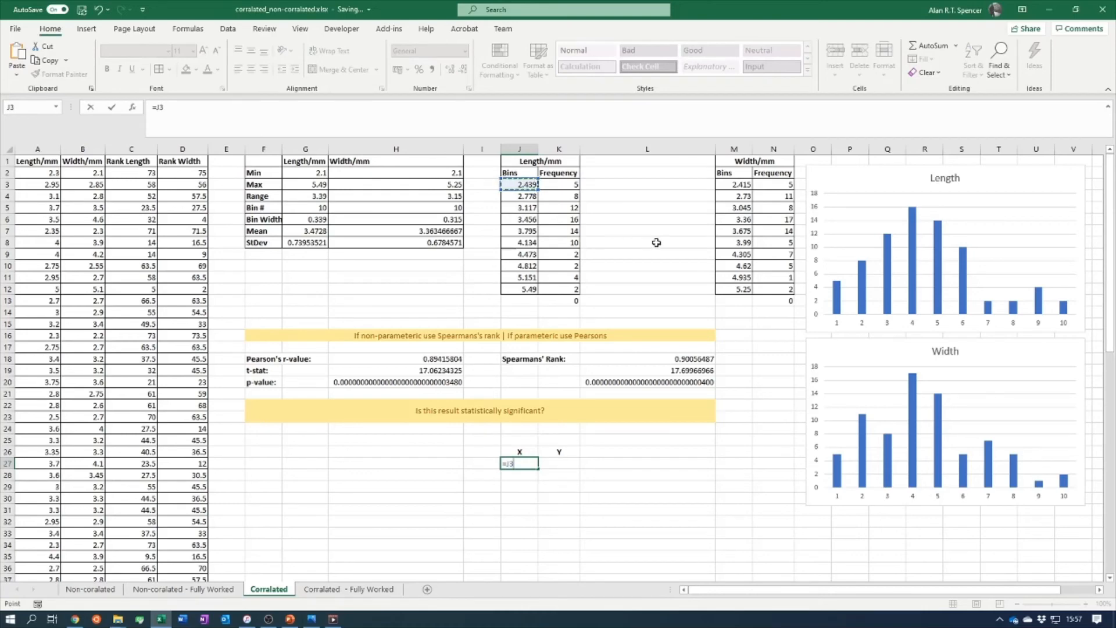
key("Return")
left_click(528, 466)
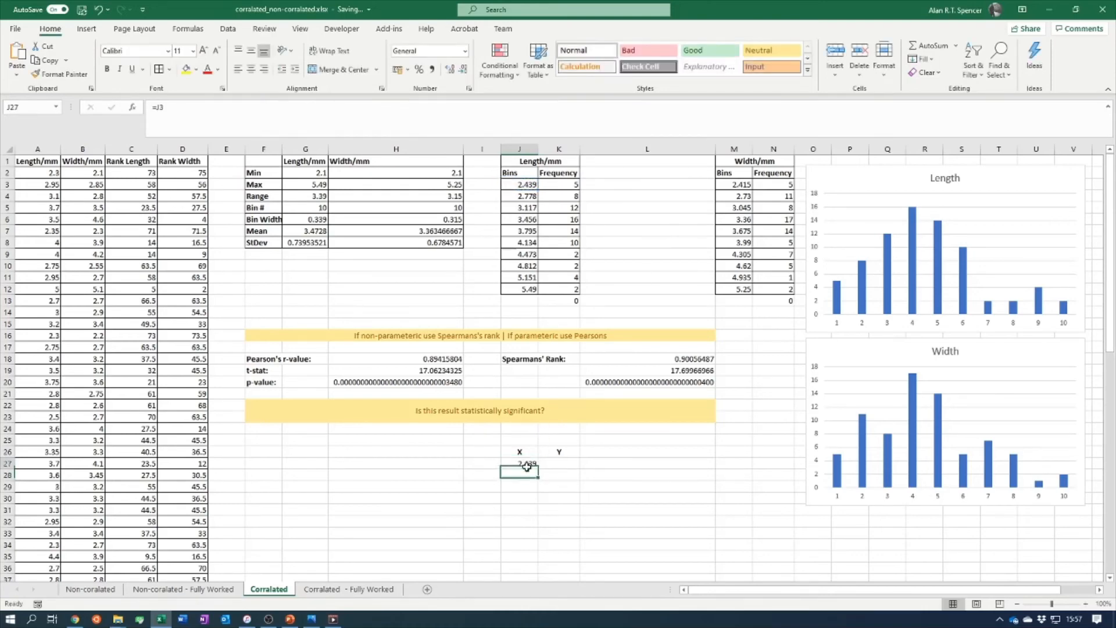
left_click_drag(539, 477, 524, 308)
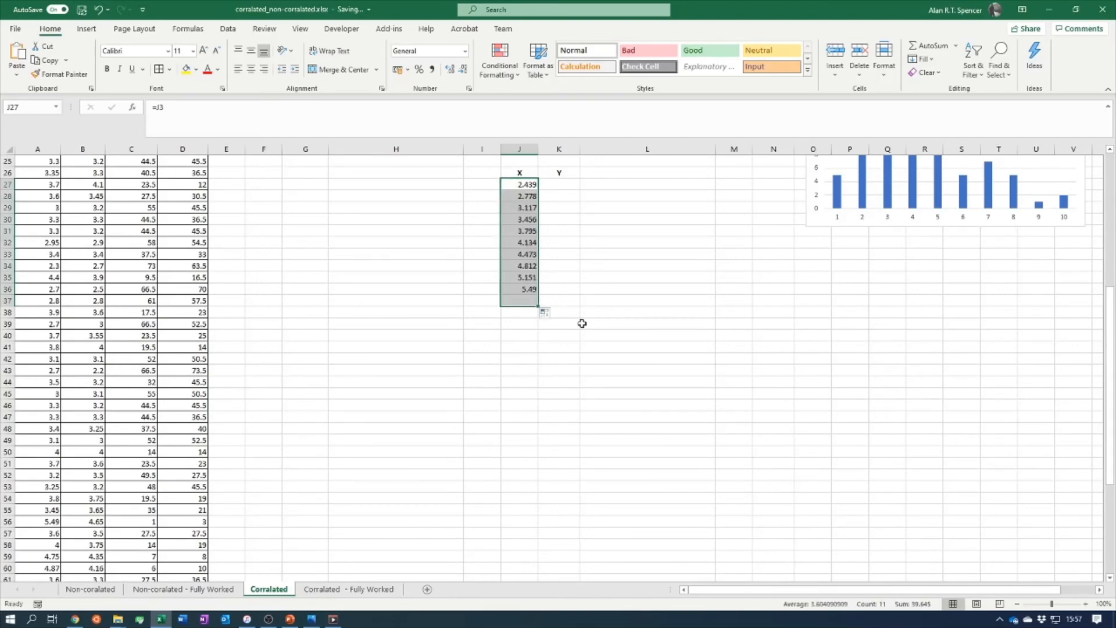
Clear the surplus formula from J37 at the end of the X column
left_click(559, 304)
left_click(525, 301)
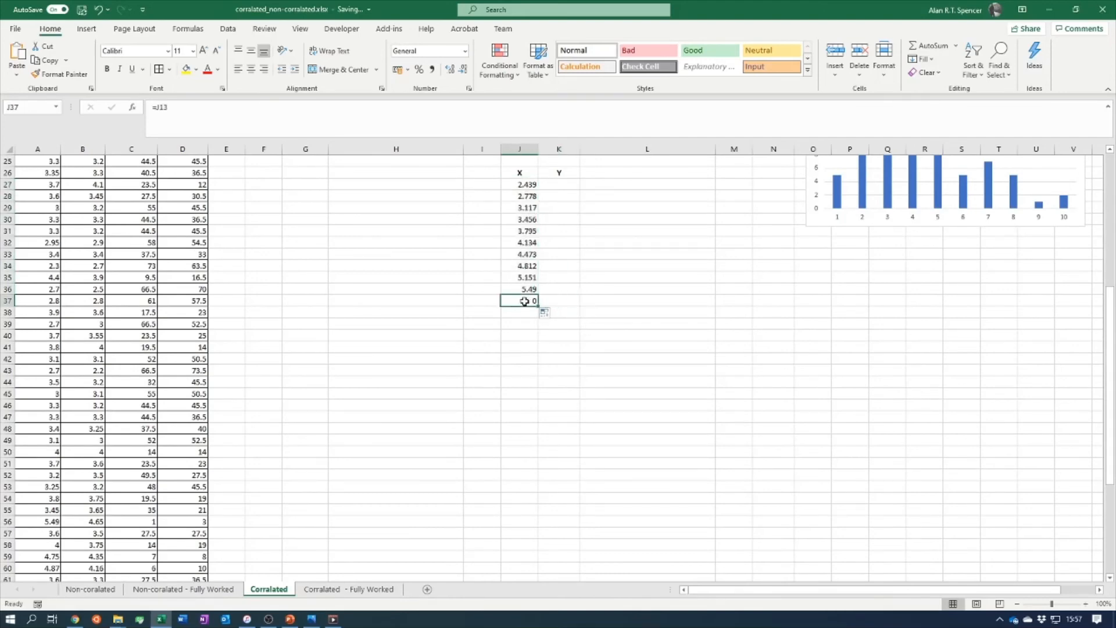
key("Delete")
left_click(521, 336)
Calculate the normal distribution's probability value for the first bin in K27 with =NORM.DIST(J27,G7,G8,FALSE)
scroll(638, 290, "up", 5)
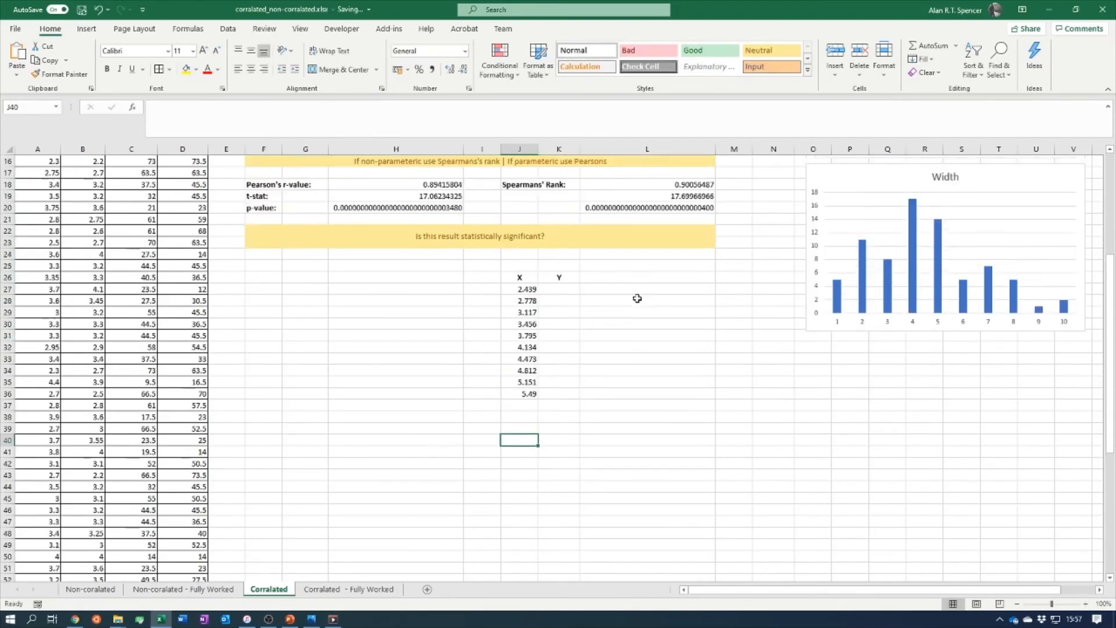
scroll(534, 388, "up", 3)
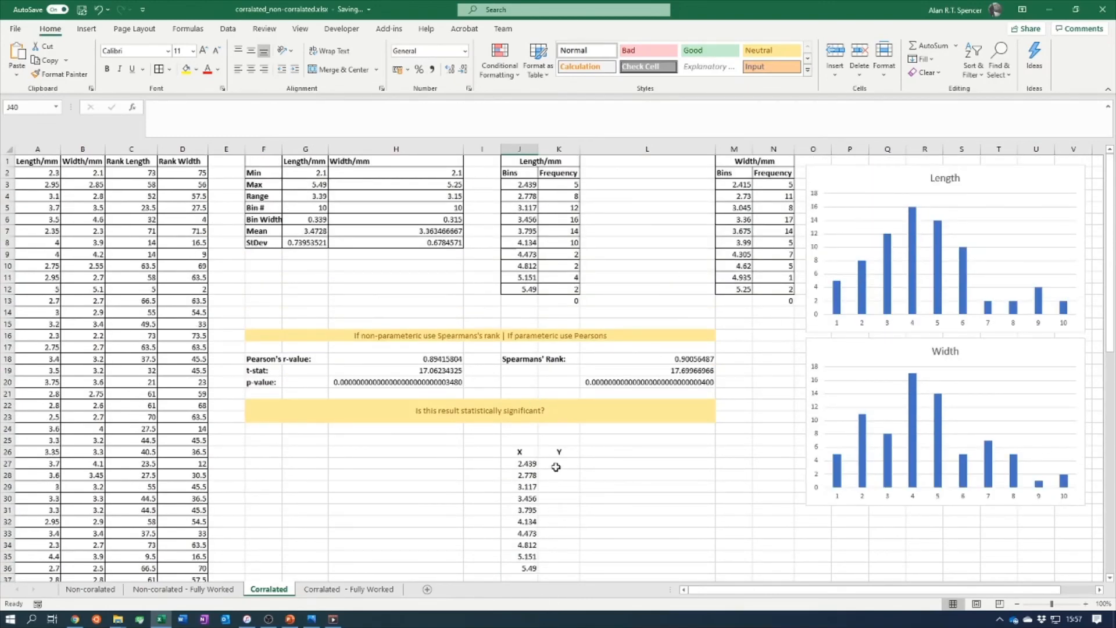
left_click(557, 464)
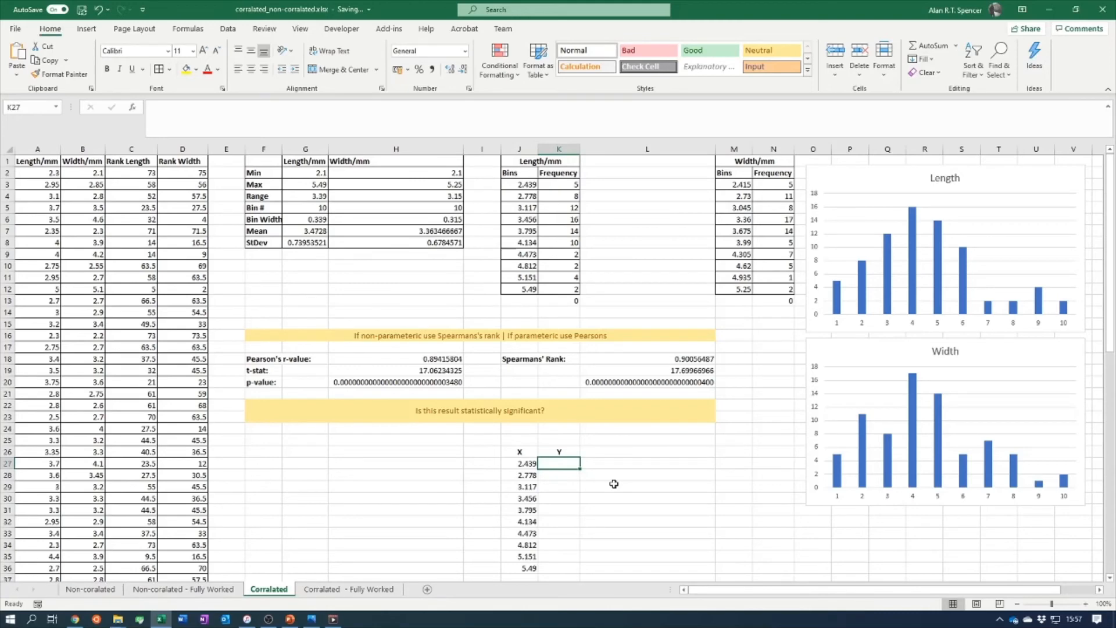
type("=")
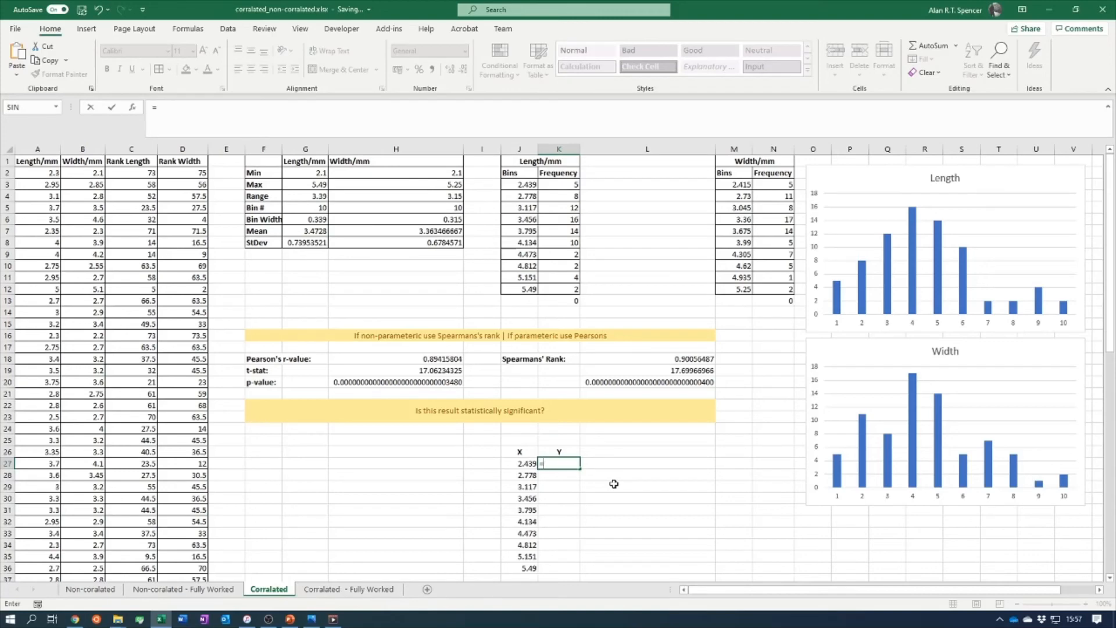
type("nor")
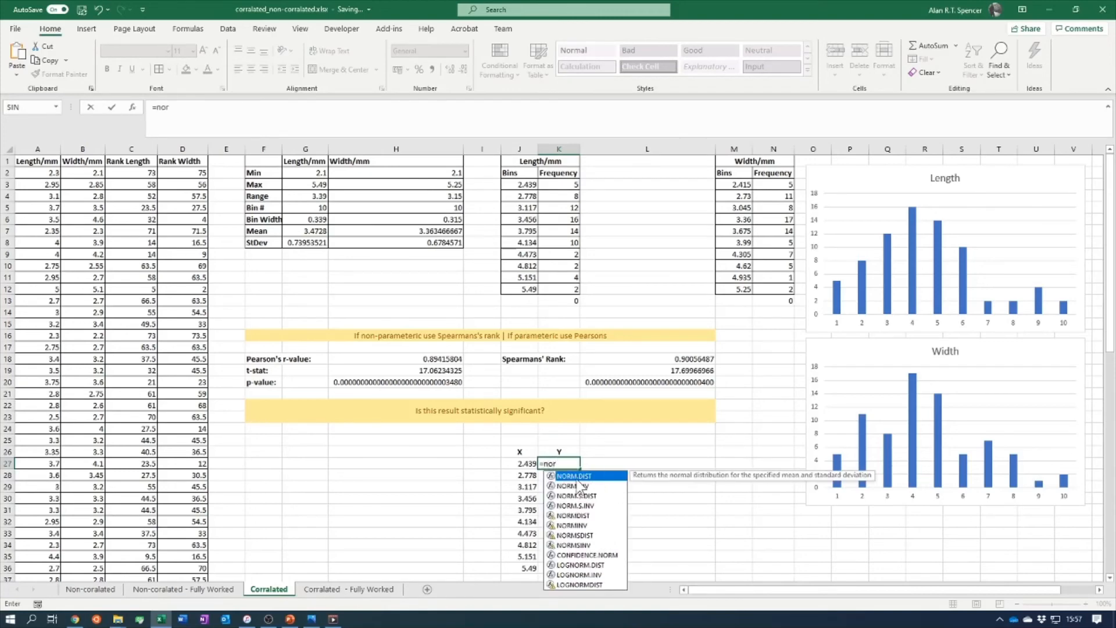
double_click(588, 476)
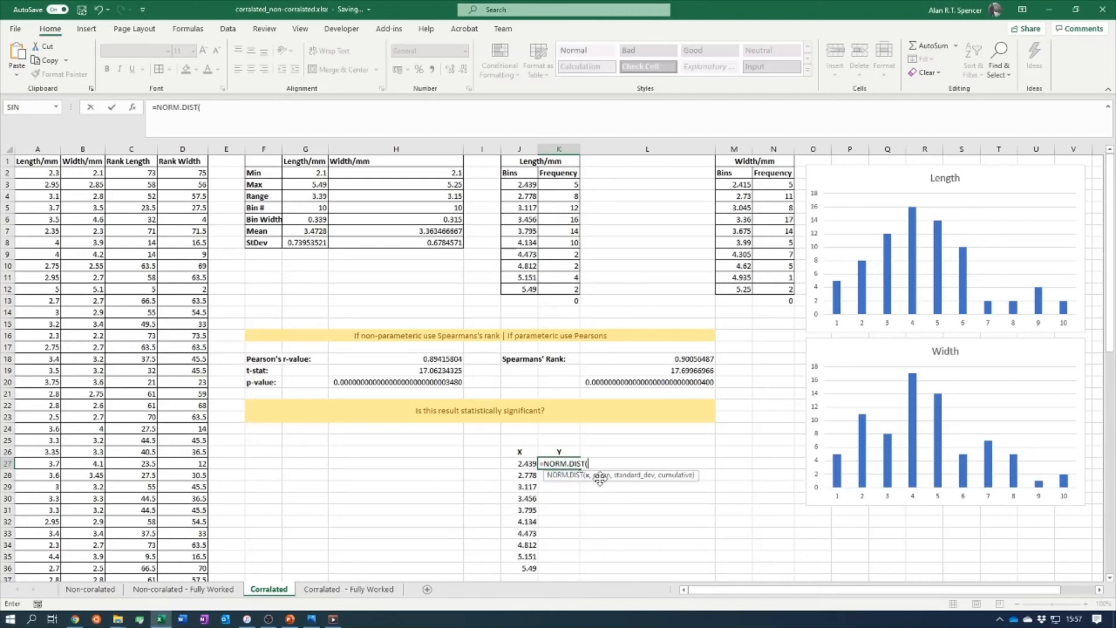
left_click(524, 464)
type(",")
left_click(303, 231)
type(",")
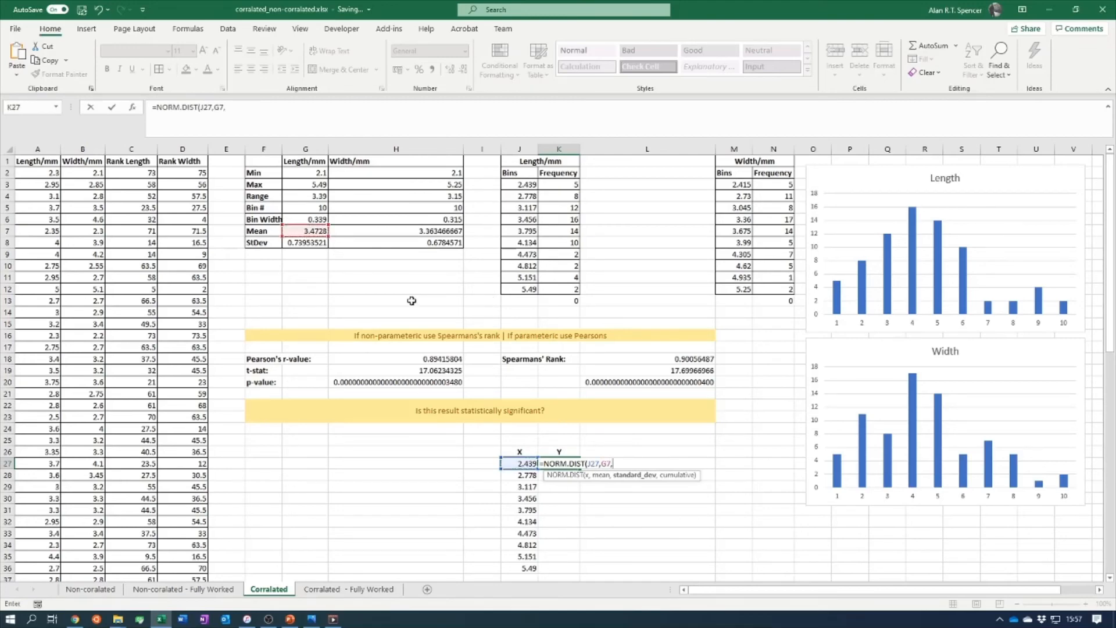
left_click(318, 243)
type(",")
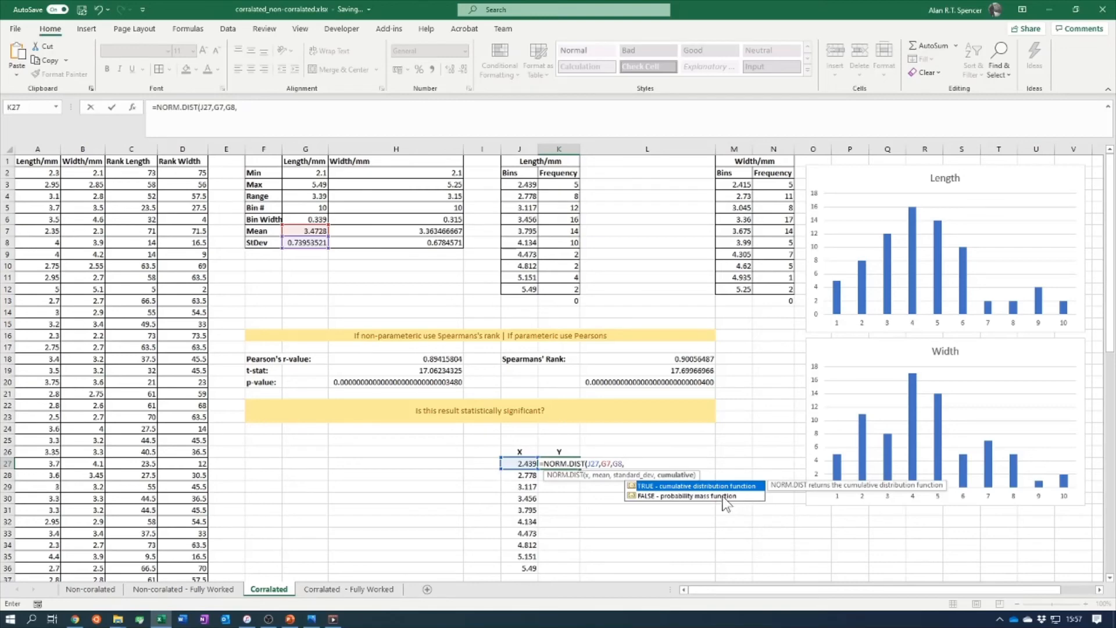
left_click(675, 496)
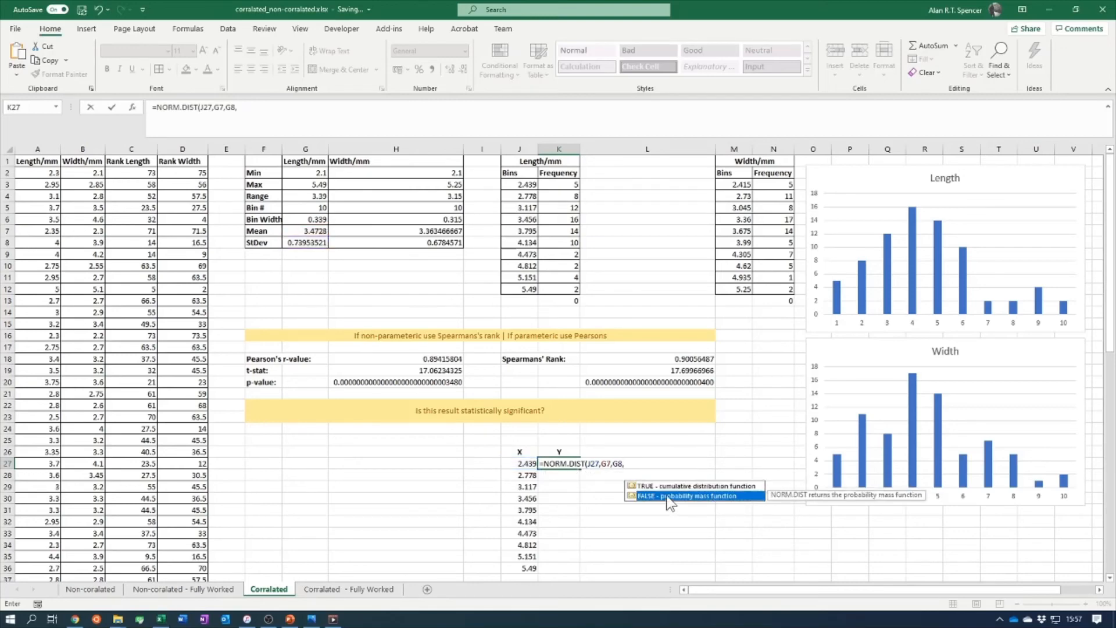
double_click(668, 497)
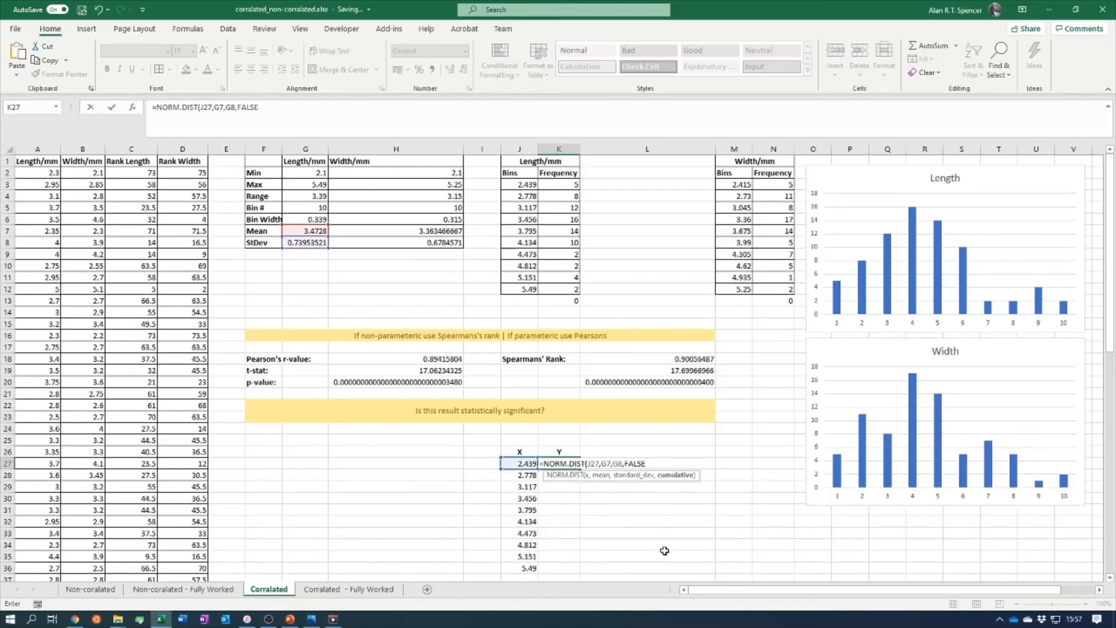
type(")")
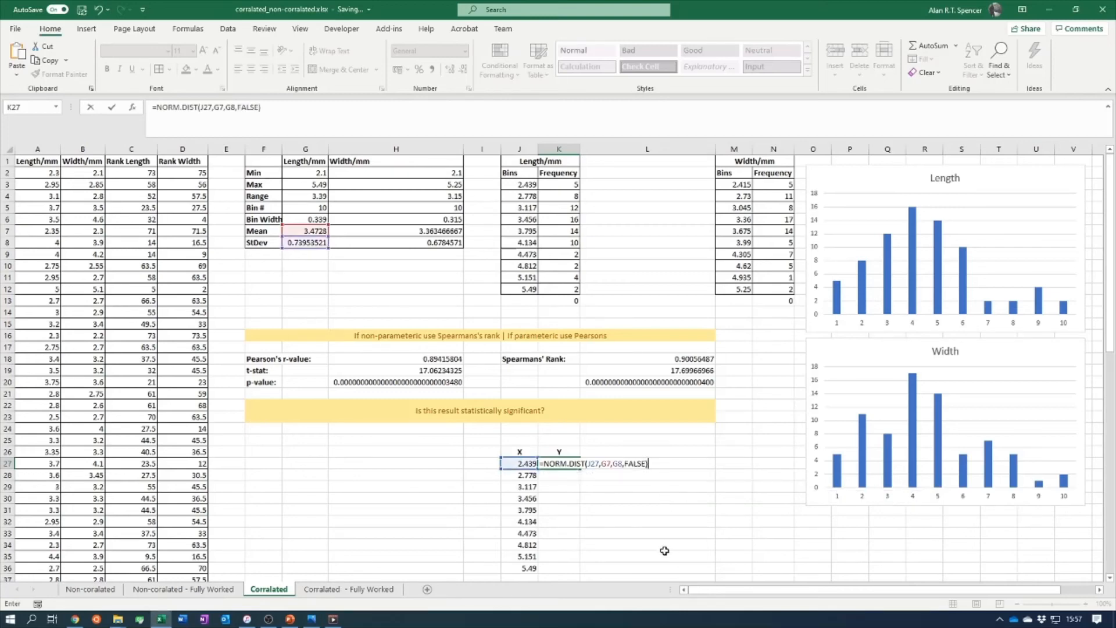
key("Return")
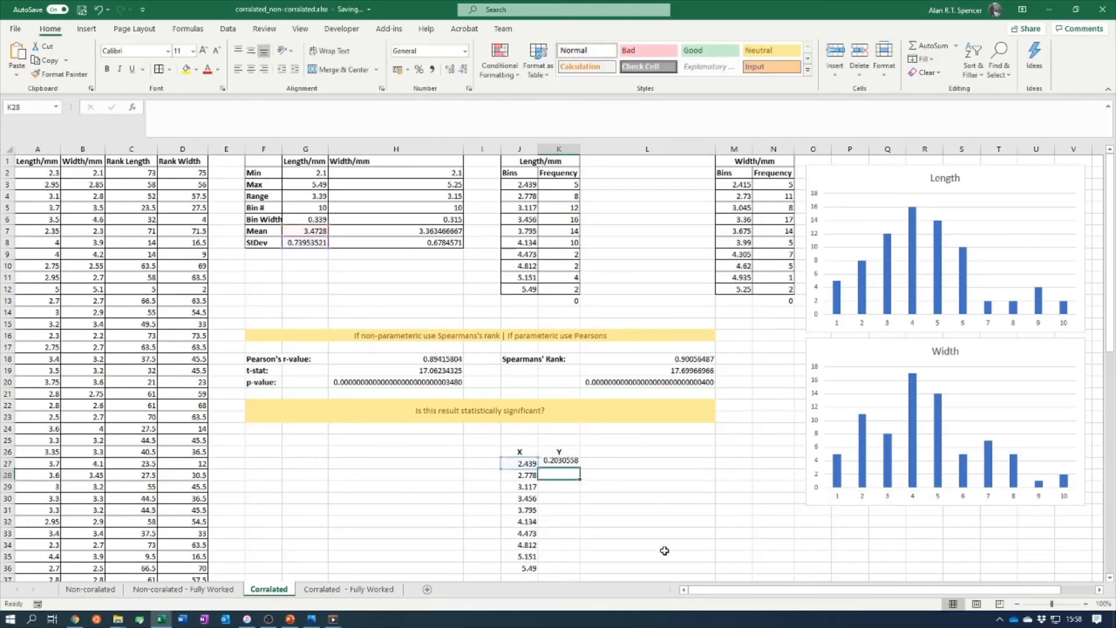
Make the mean and standard deviation references in K27 absolute, so the formula reads =NORM.DIST(J27,$G$7,$G$8,FALSE)
left_click(570, 463)
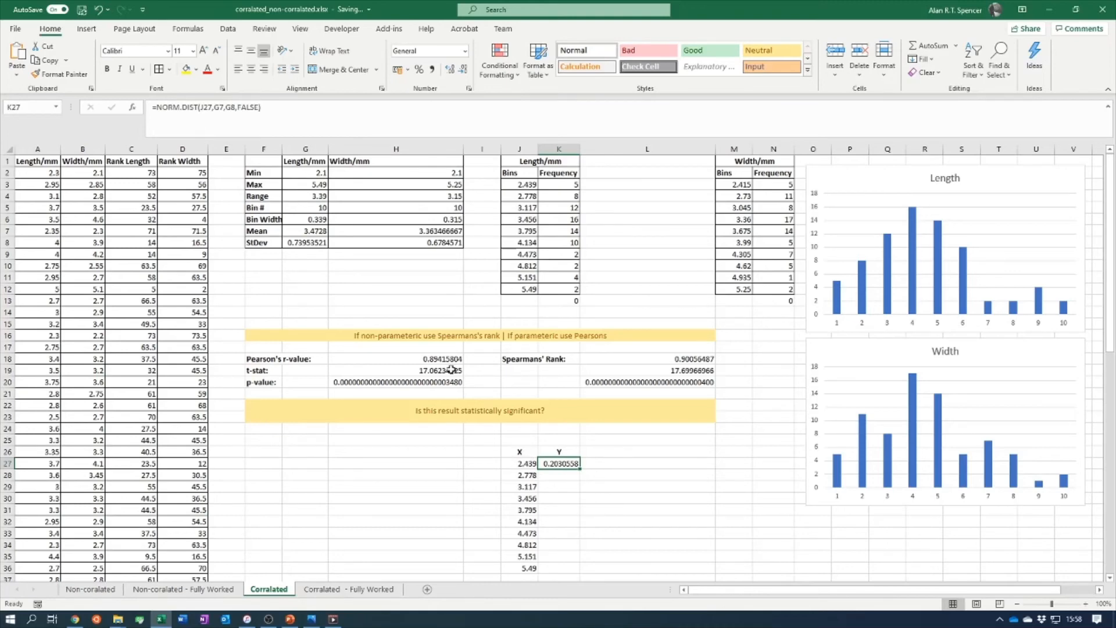
left_click(220, 107)
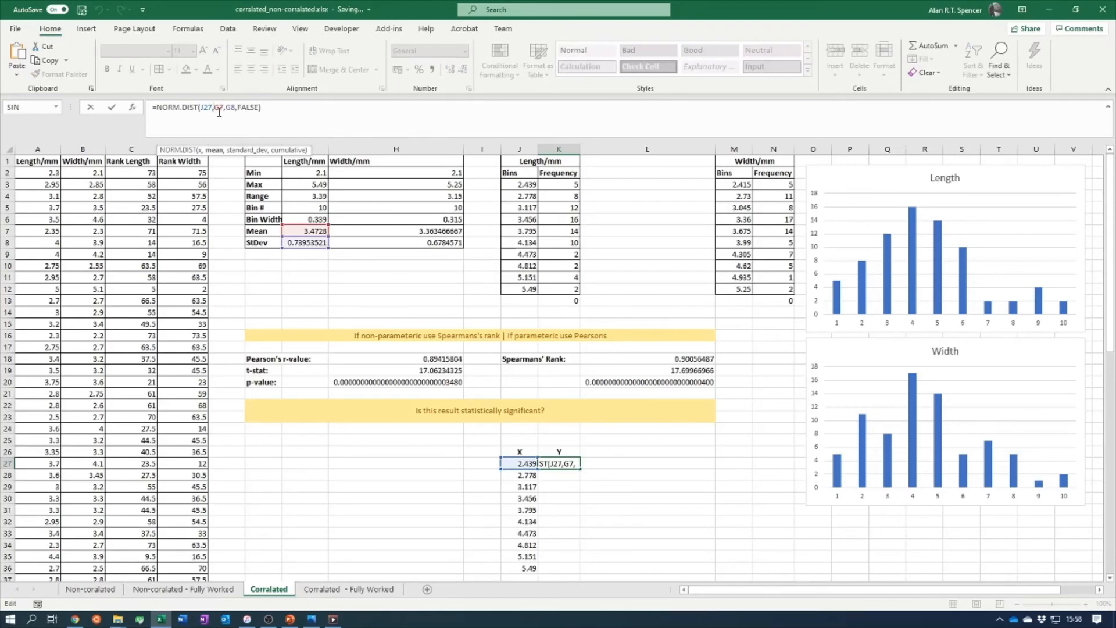
type("$")
key("Right")
type("$")
left_click(235, 107)
type("$")
key("Right")
type("$")
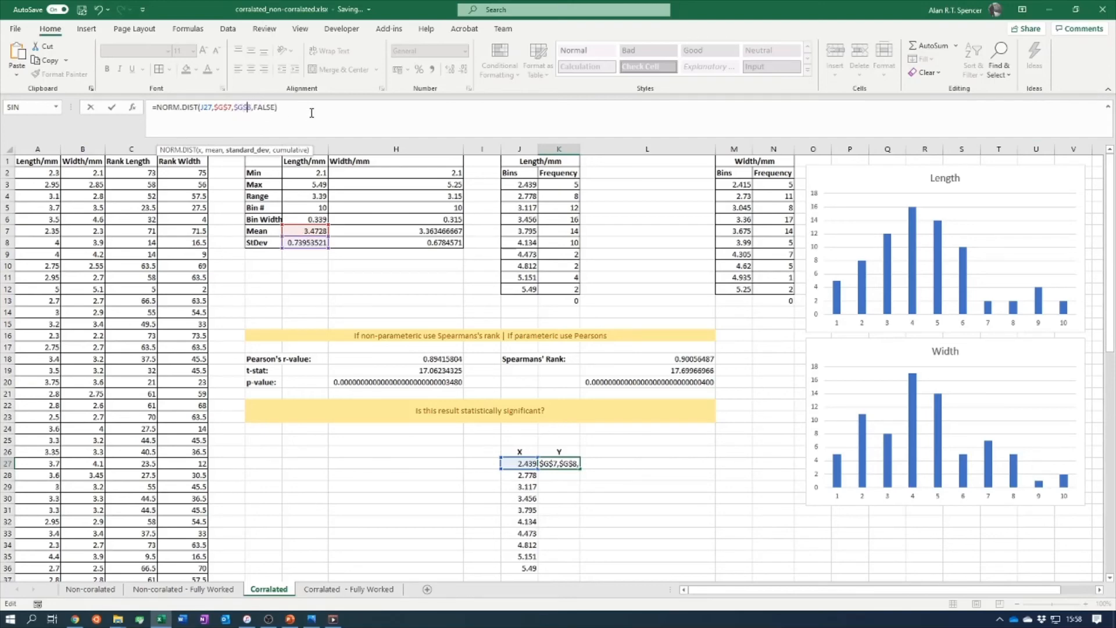
left_click(311, 113)
key("Return")
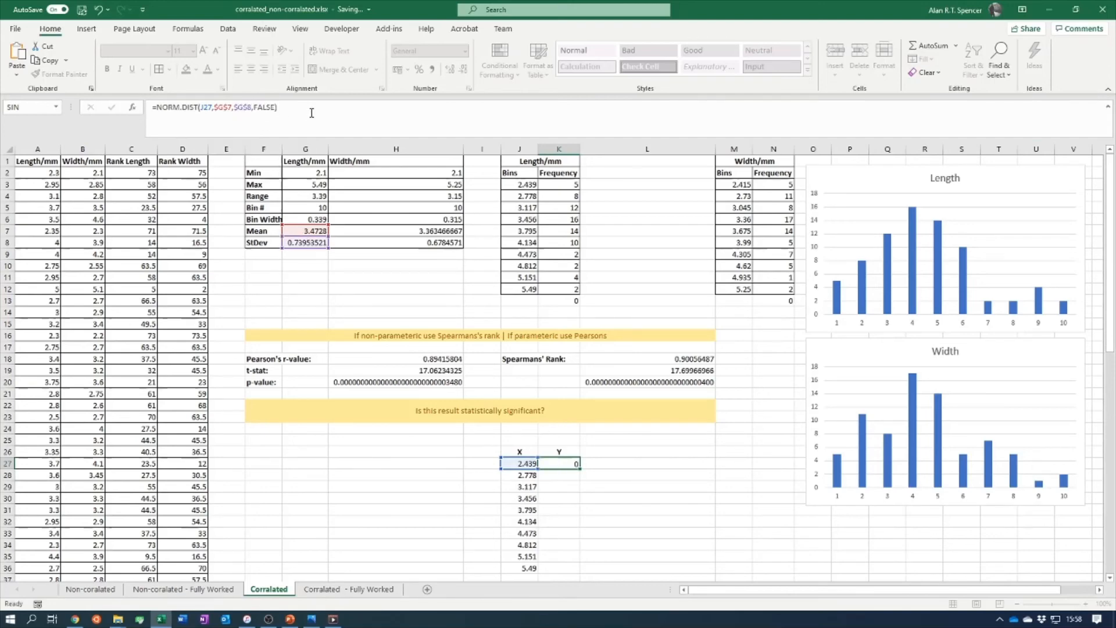
Fill the normal distribution formula from K27 down to K36 for all the X values
left_click(556, 464)
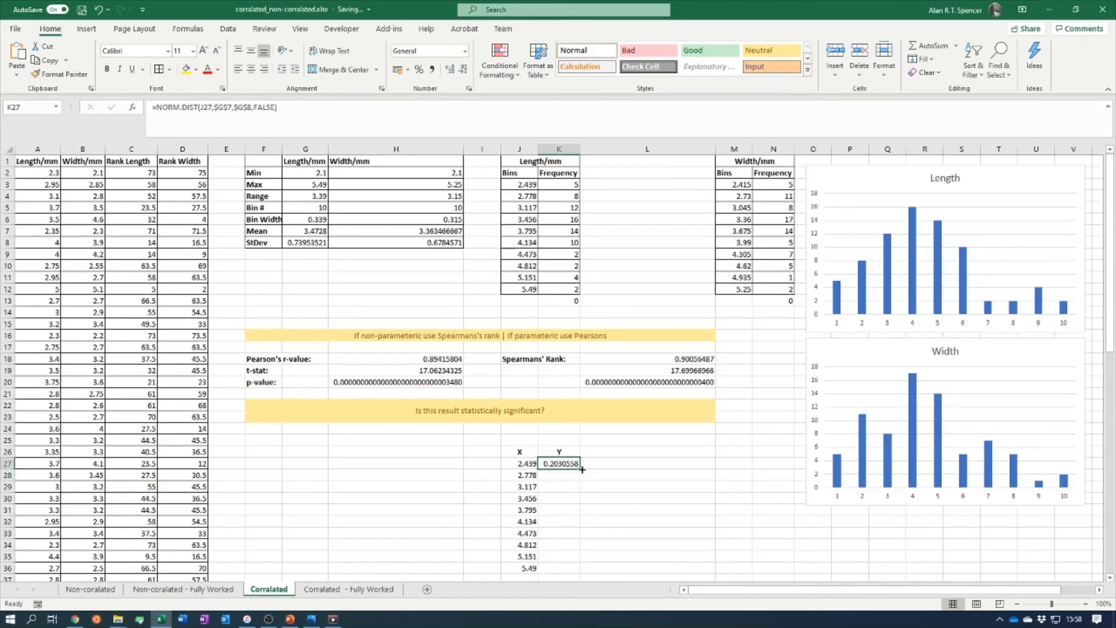
left_click_drag(580, 469, 579, 576)
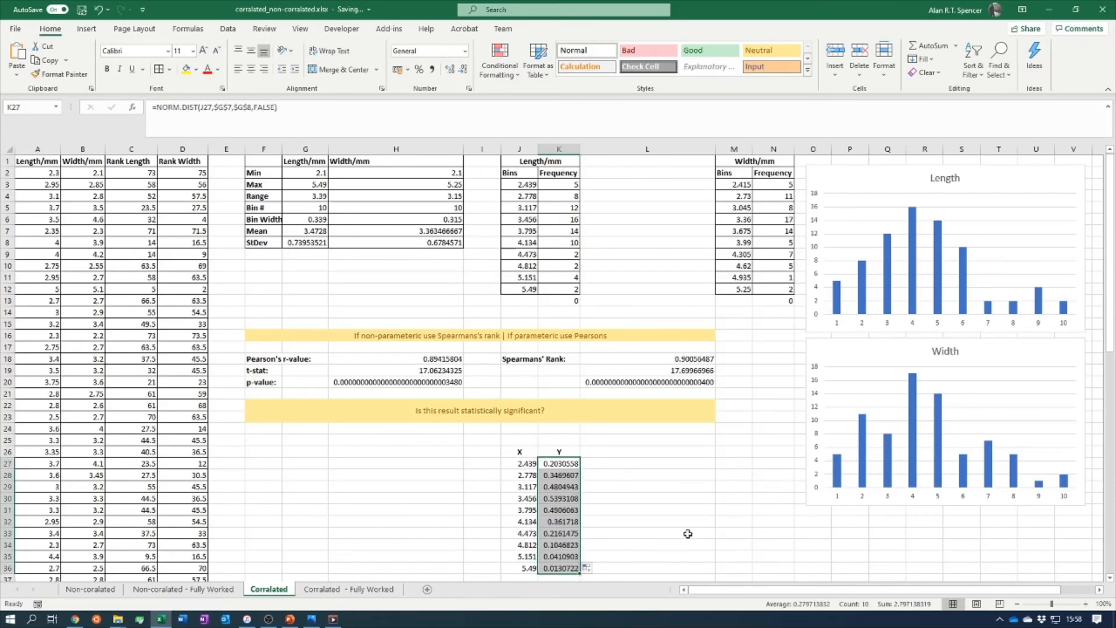
left_click(642, 532)
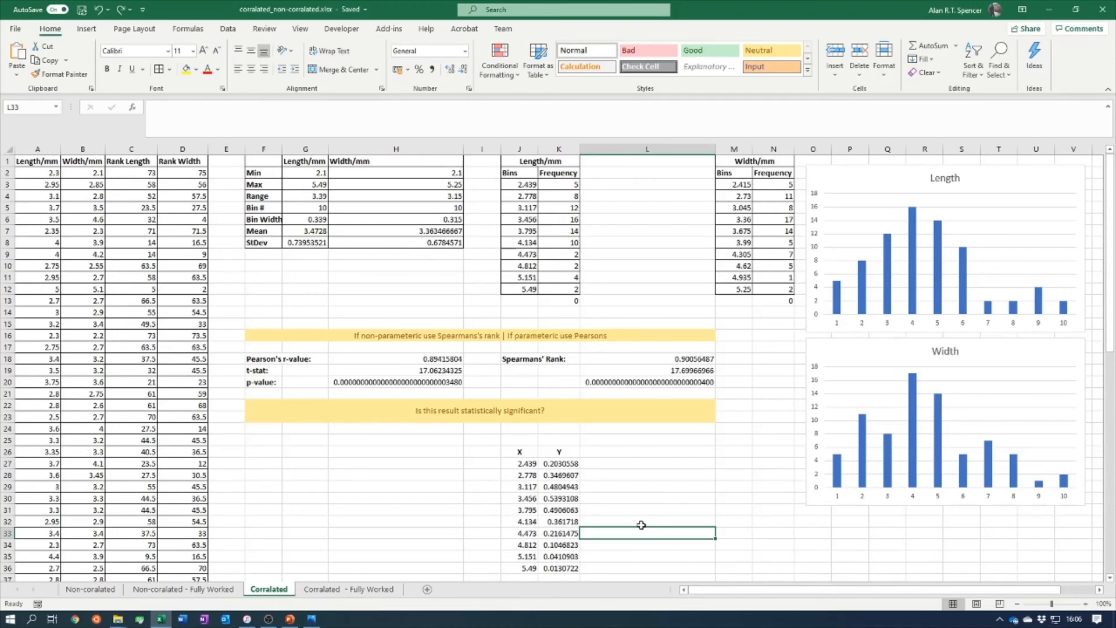
Add a series named PDF to the Length chart, using the normal distribution values in K27:K36 of the Corralated sheet
left_click(898, 183)
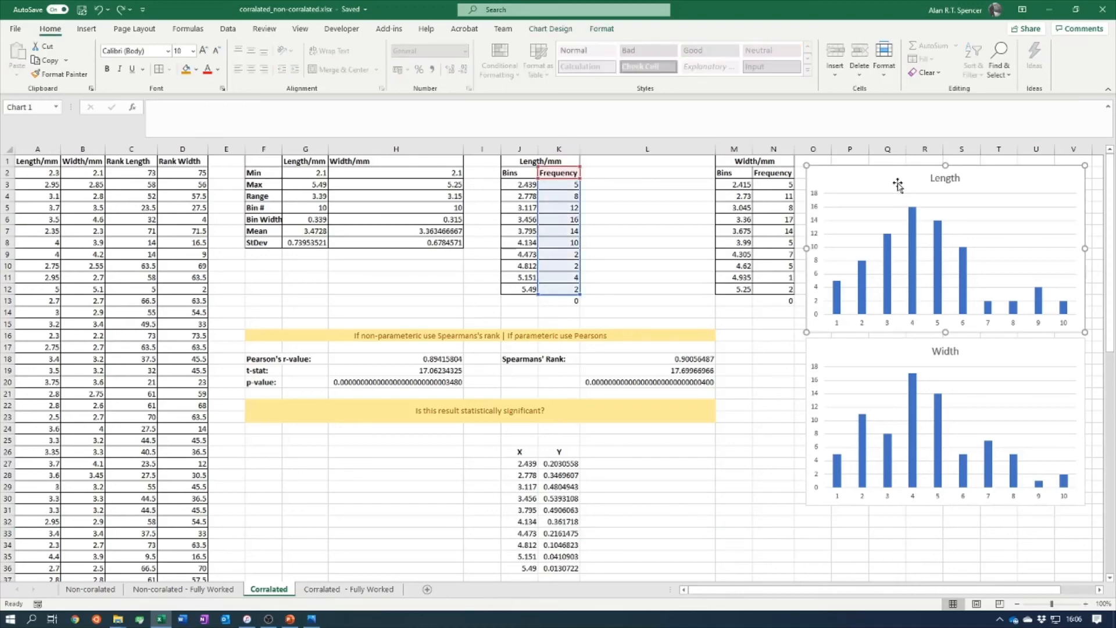
right_click(898, 184)
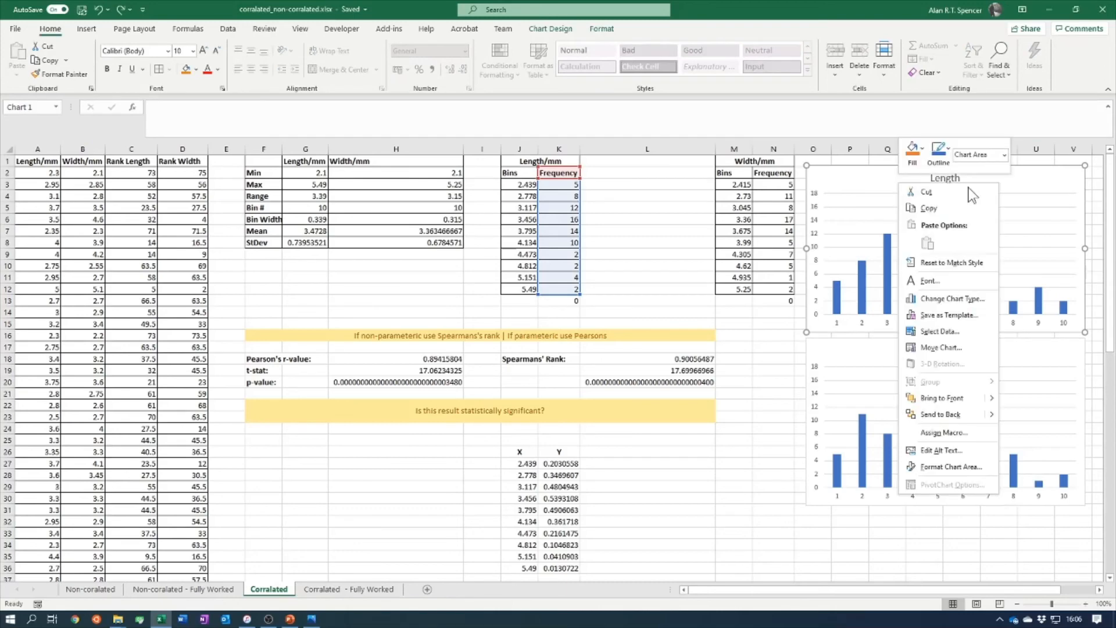
left_click(965, 333)
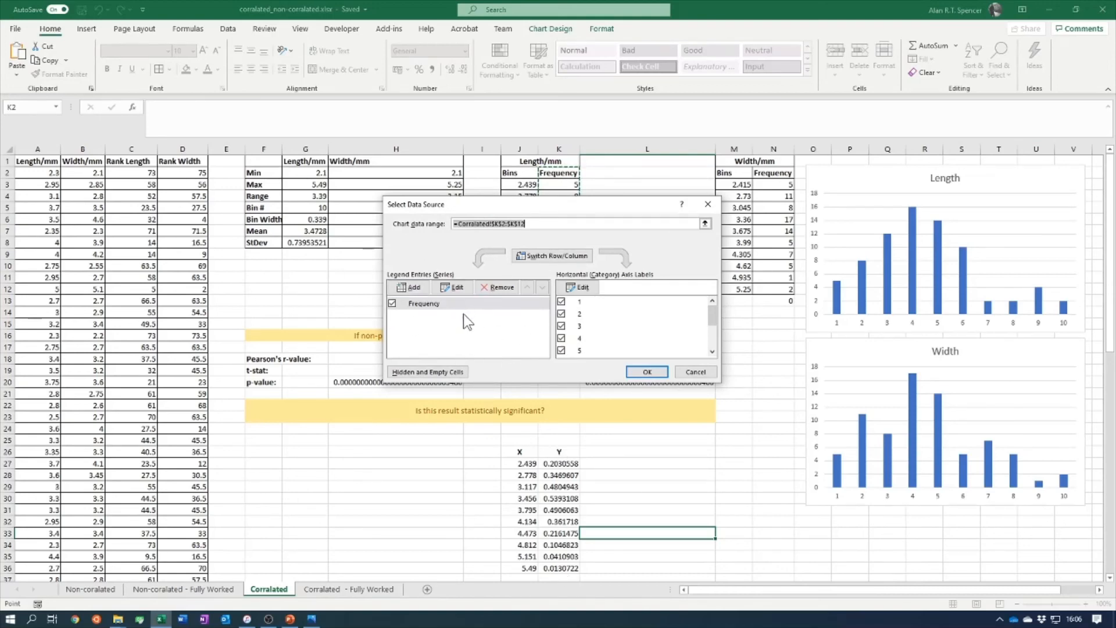
left_click(409, 287)
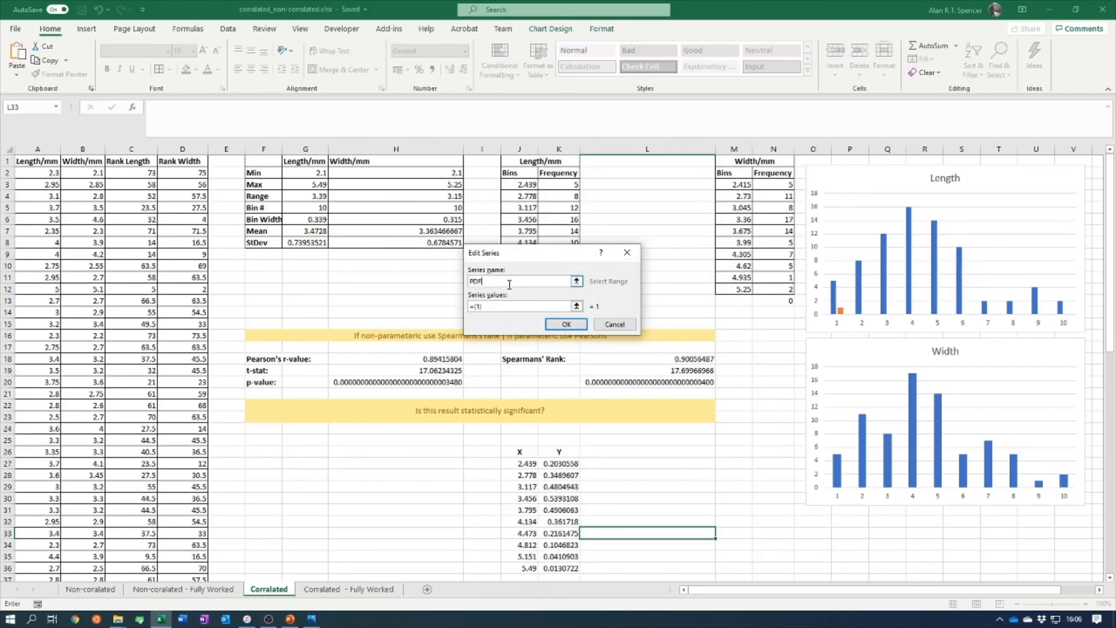
type("PDF")
left_click(505, 304)
left_click_drag(468, 302, 479, 319)
key("BackSpace")
left_click_drag(563, 462, 561, 569)
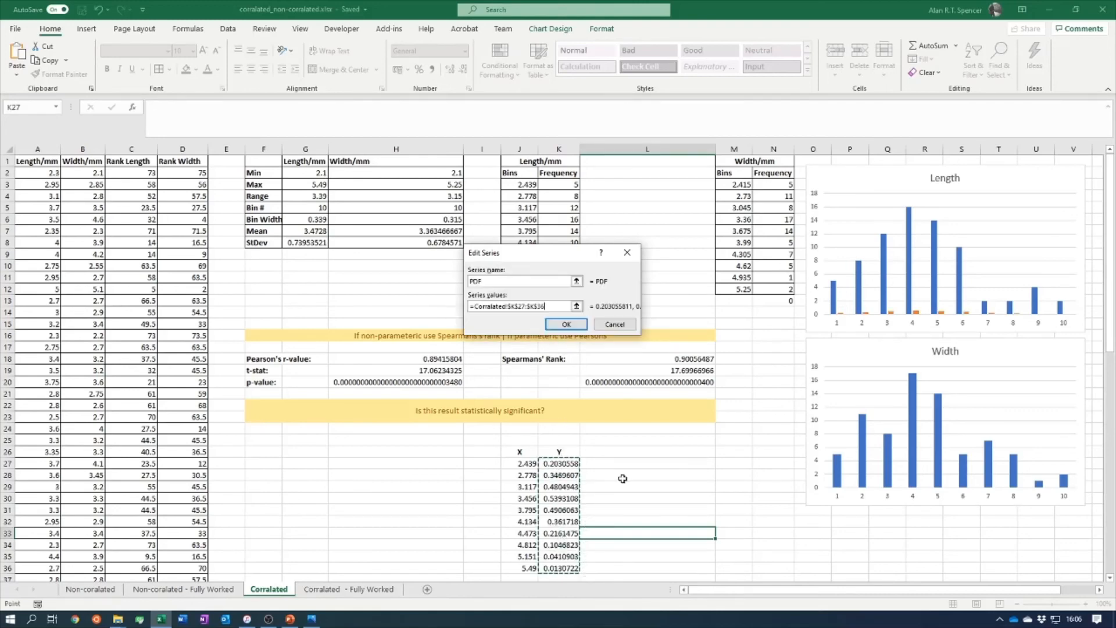
left_click(569, 327)
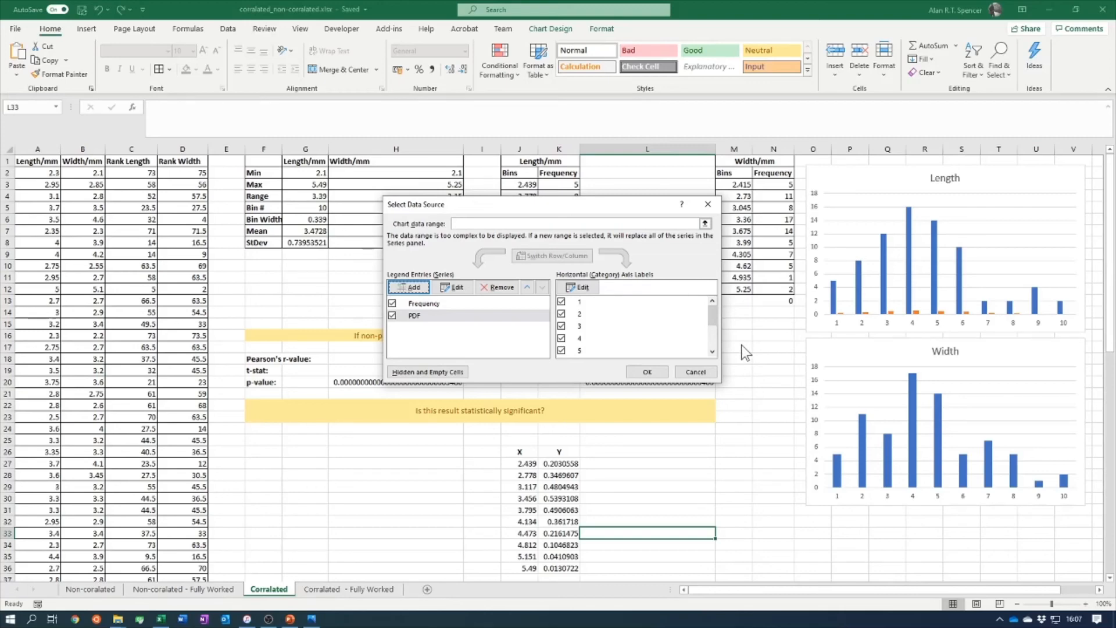
left_click(646, 373)
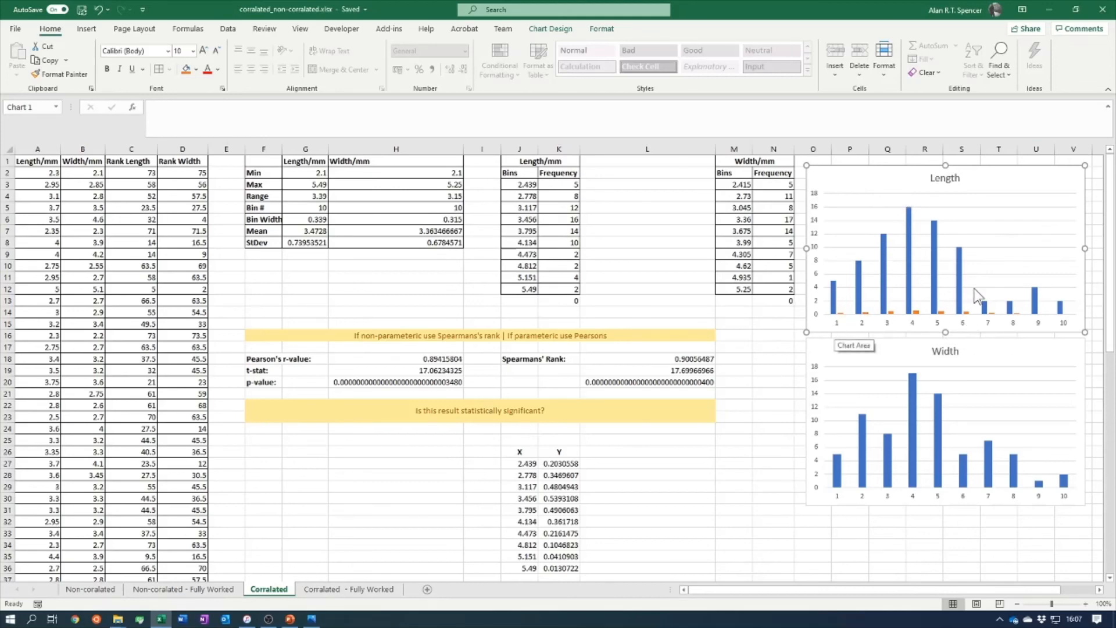
Change the Length chart to a combo, with PDF as Scatter with Smooth Lines and Markers on the secondary axis and Frequency as Clustered Column
right_click(863, 181)
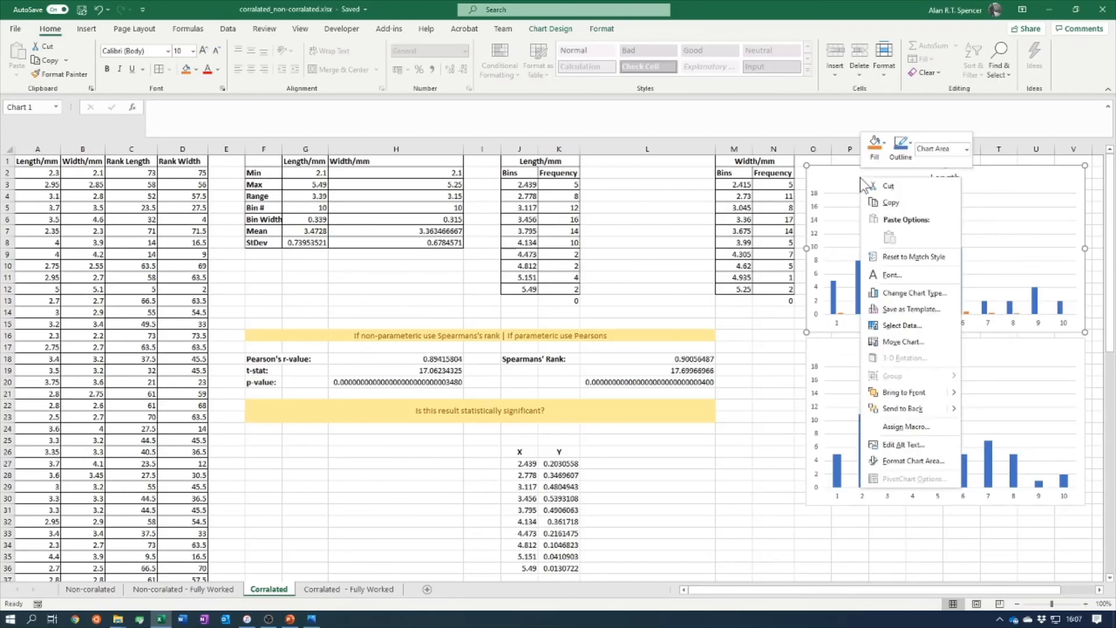
left_click(922, 293)
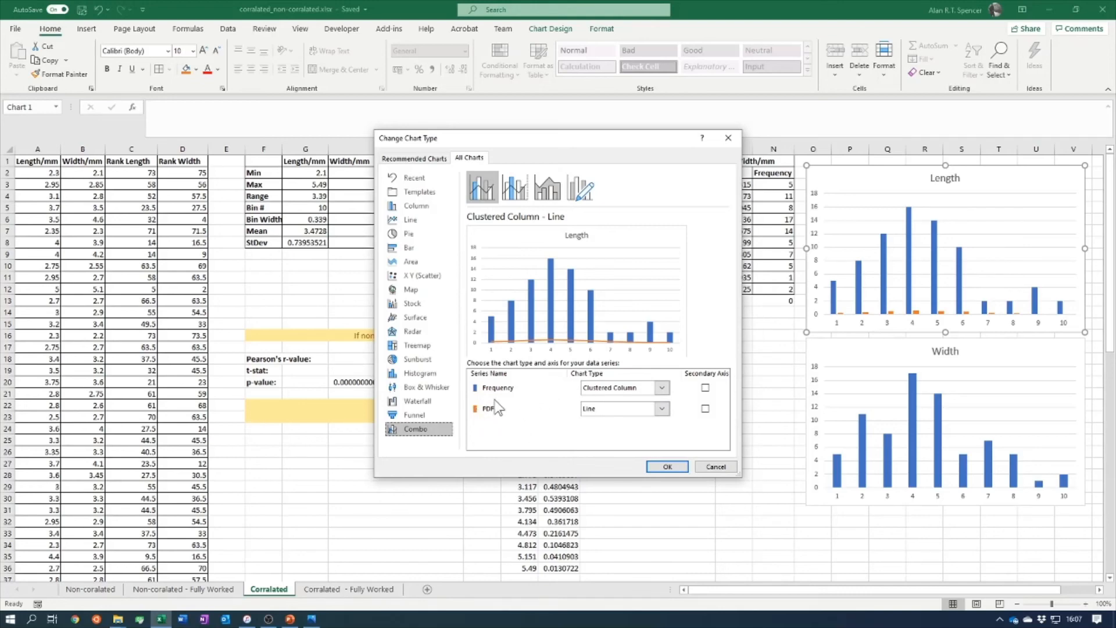
left_click(602, 411)
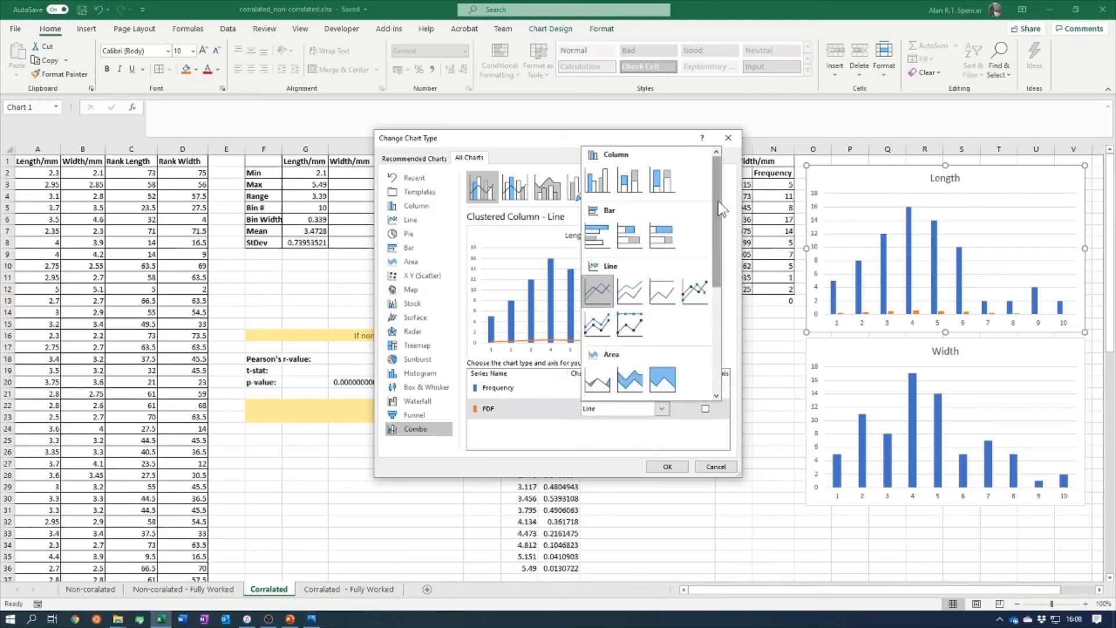
left_click_drag(719, 231, 727, 340)
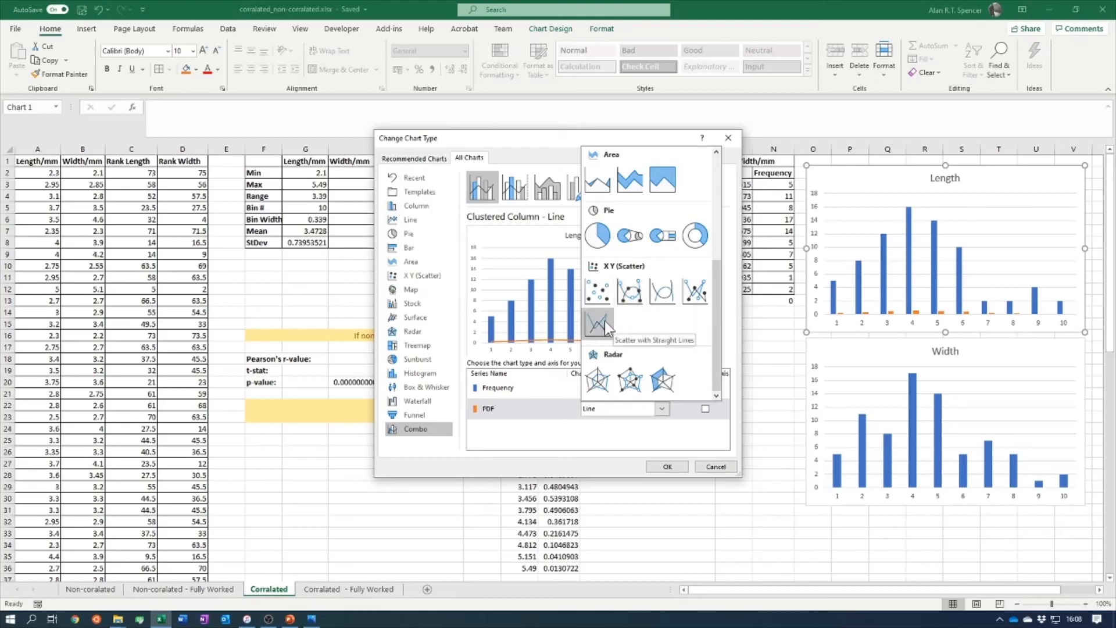
left_click(630, 291)
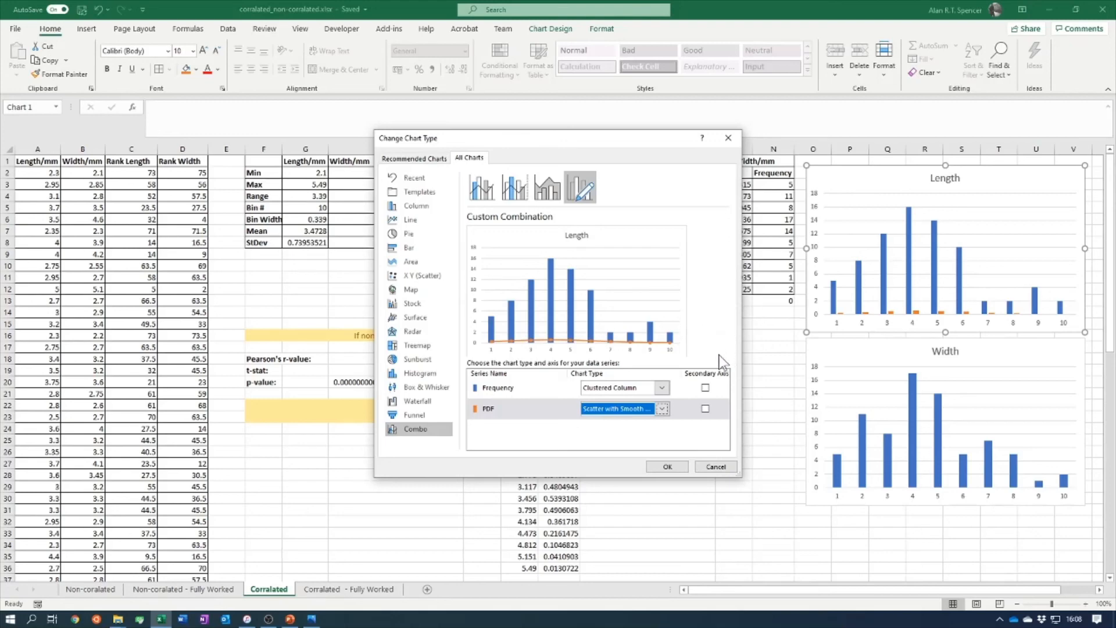
left_click(706, 409)
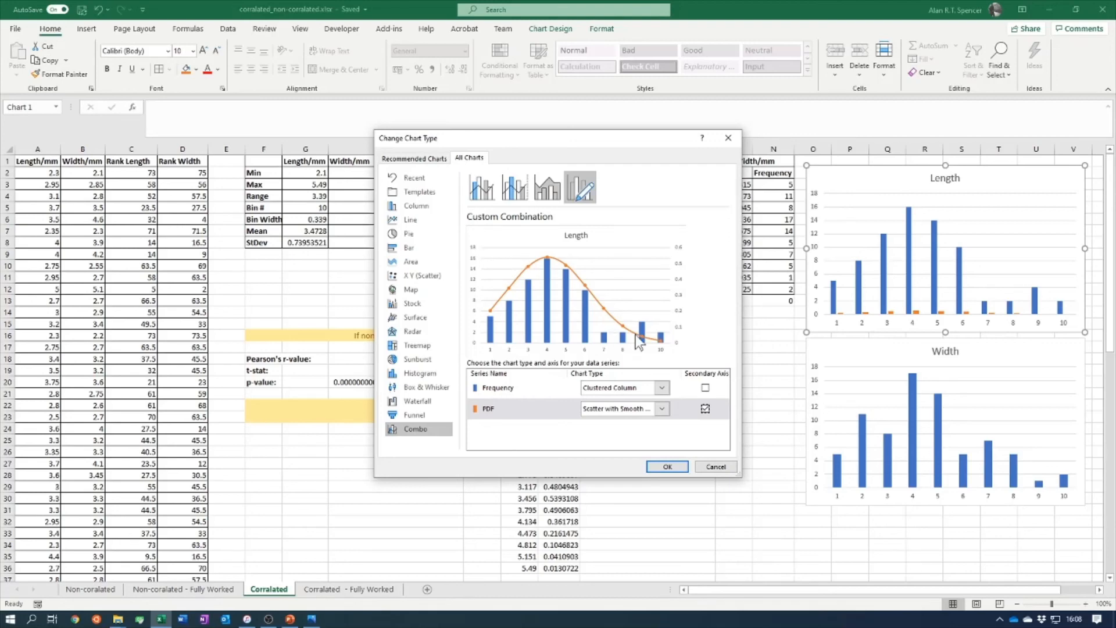
left_click(667, 468)
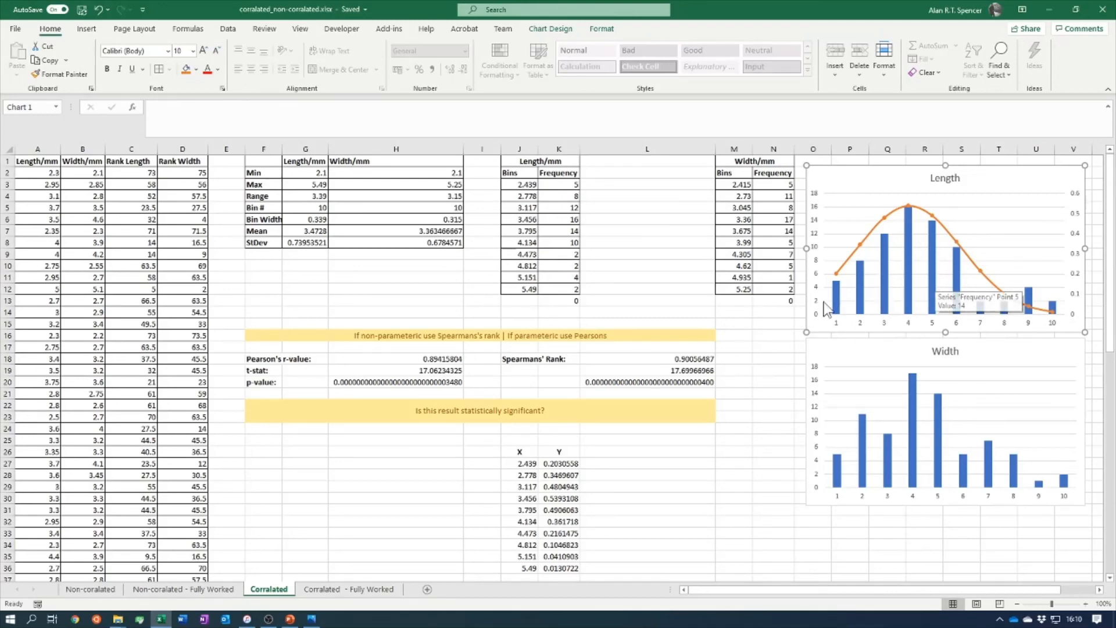
left_click(769, 346)
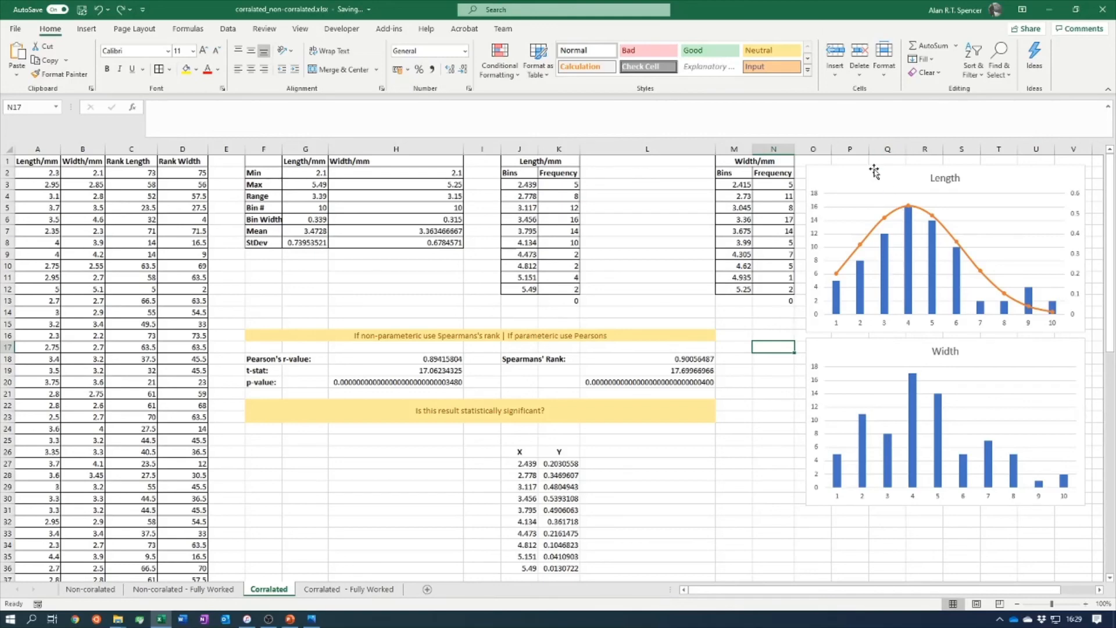
Move the Length chart over the data tables and enlarge it to span roughly columns D to N, down to row 31
left_click_drag(887, 173, 249, 175)
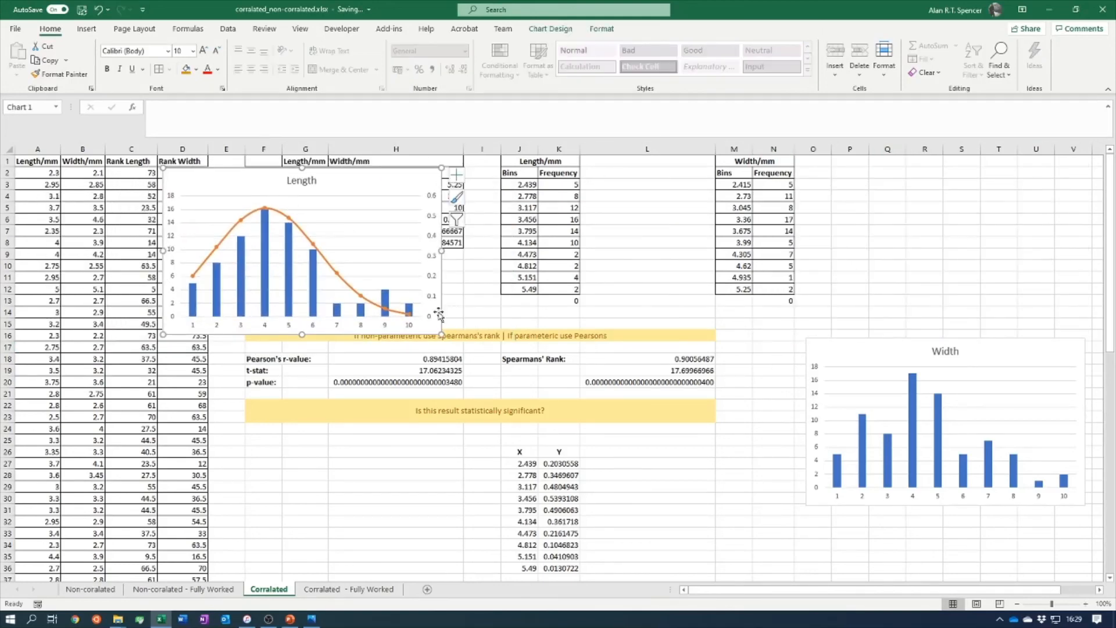
left_click_drag(663, 434, 773, 509)
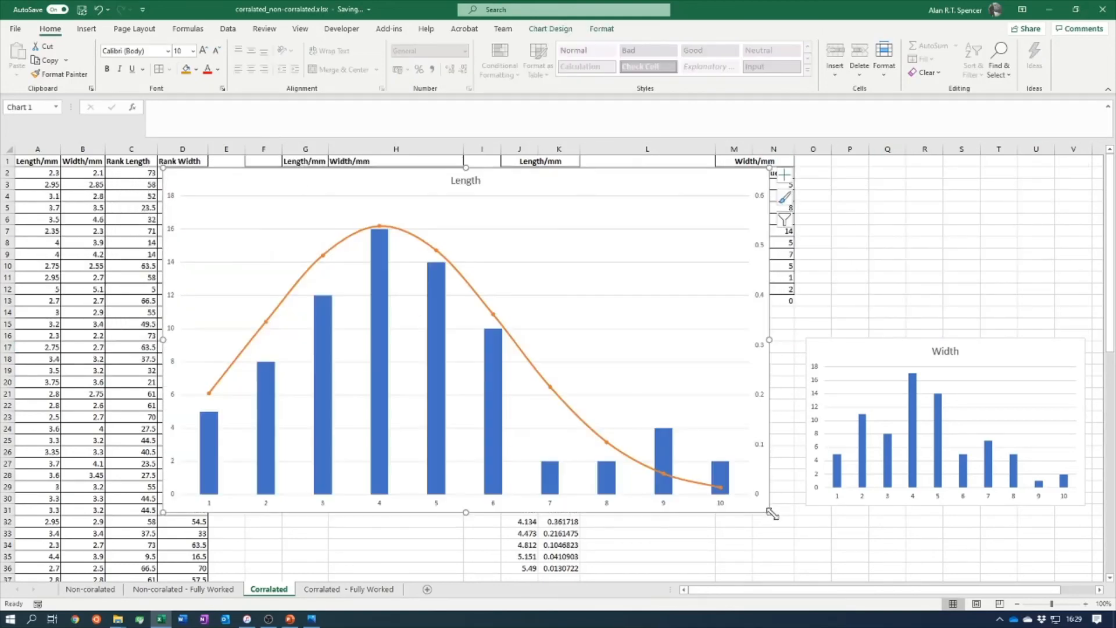
left_click(798, 348)
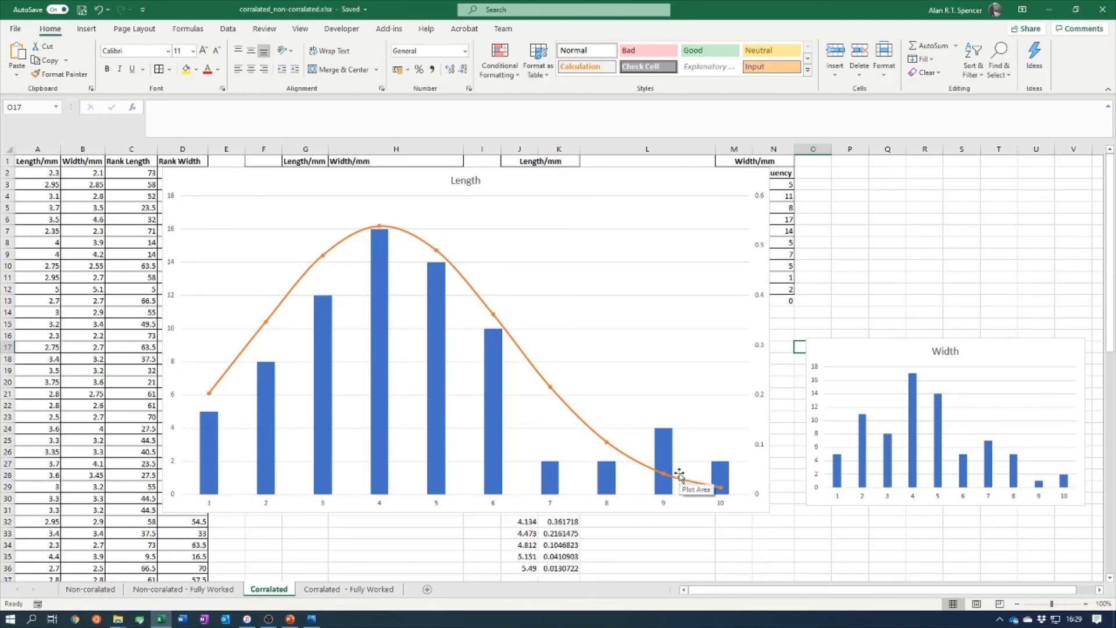
Set the text fill of the Length chart's secondary vertical axis labels to white
left_click(621, 185)
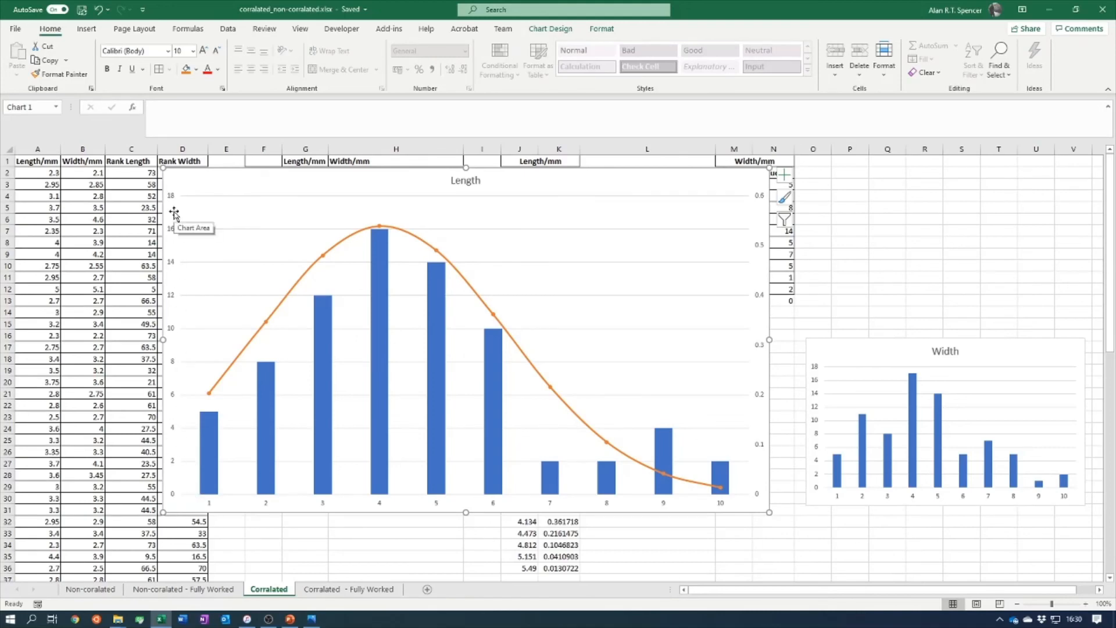
left_click(757, 246)
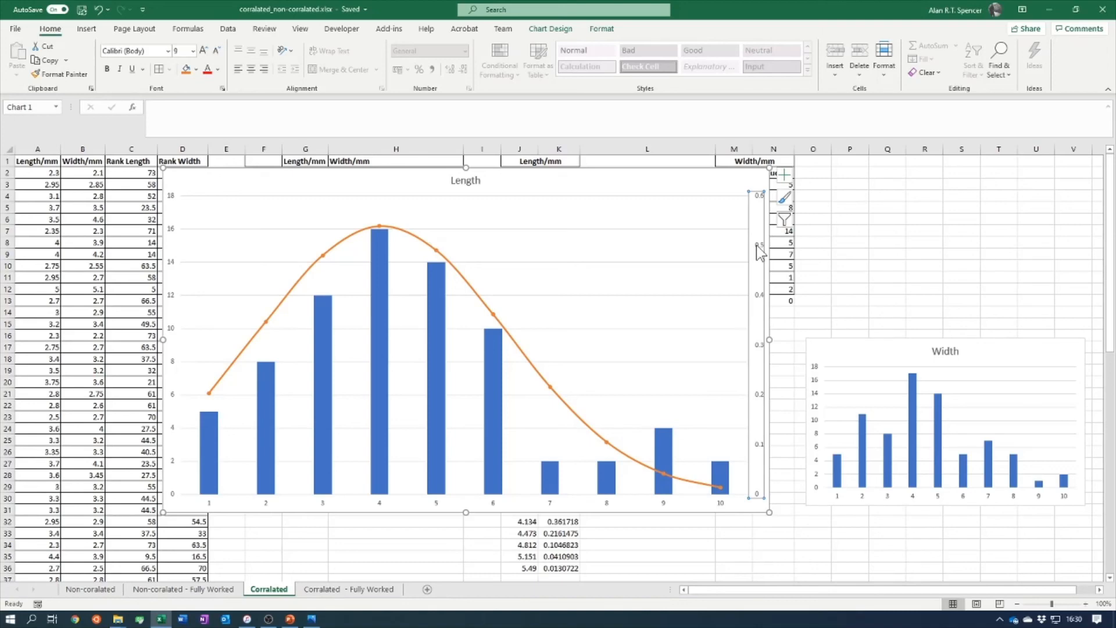
right_click(756, 246)
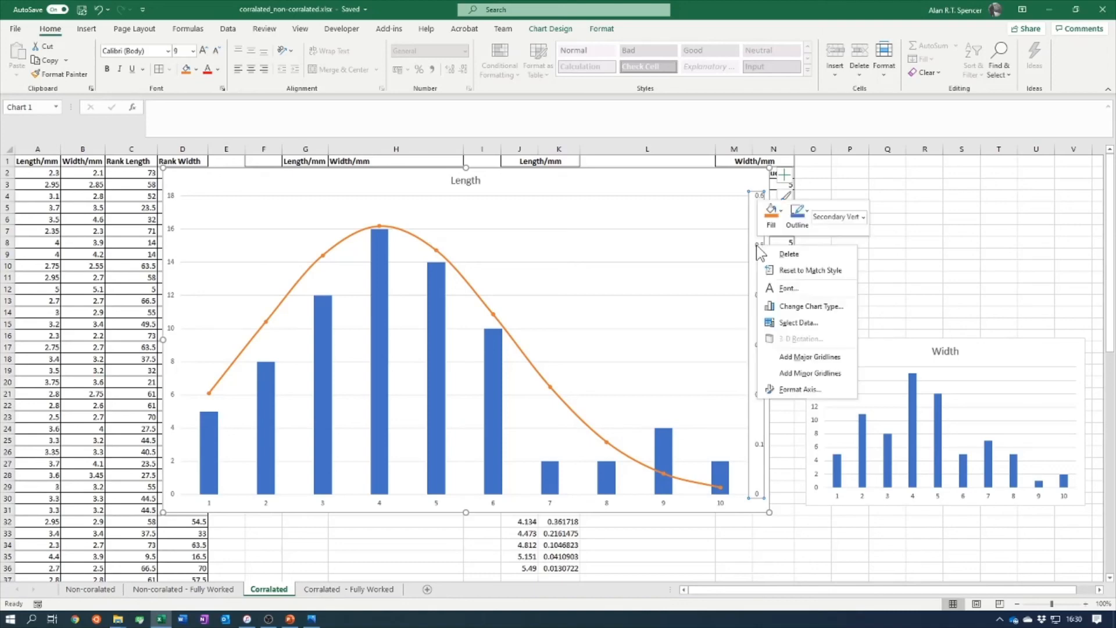
left_click(826, 393)
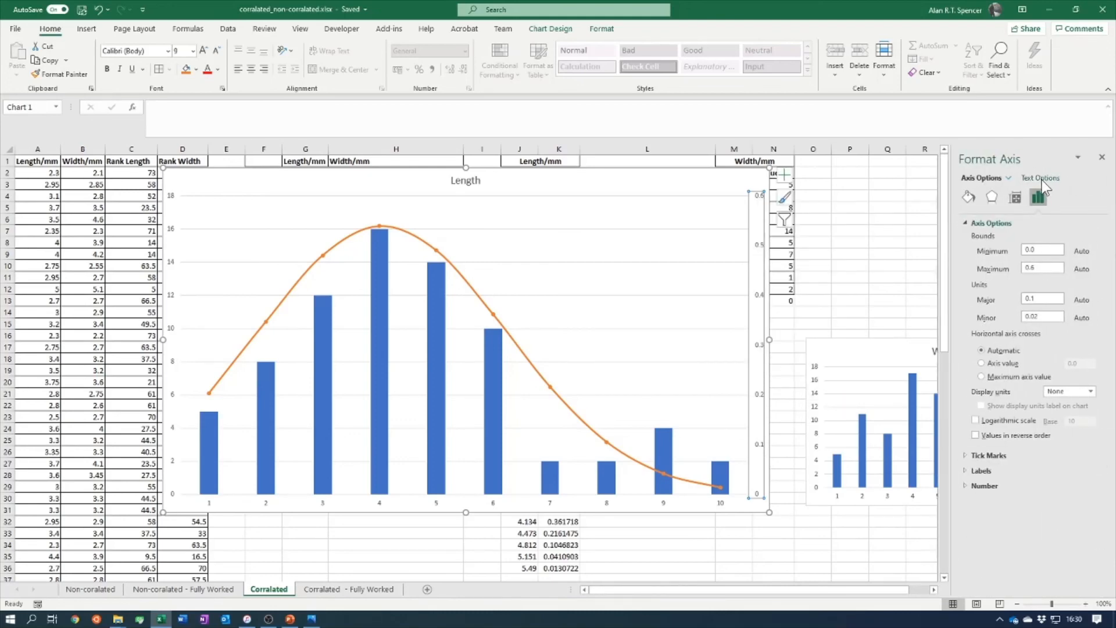
left_click(1041, 178)
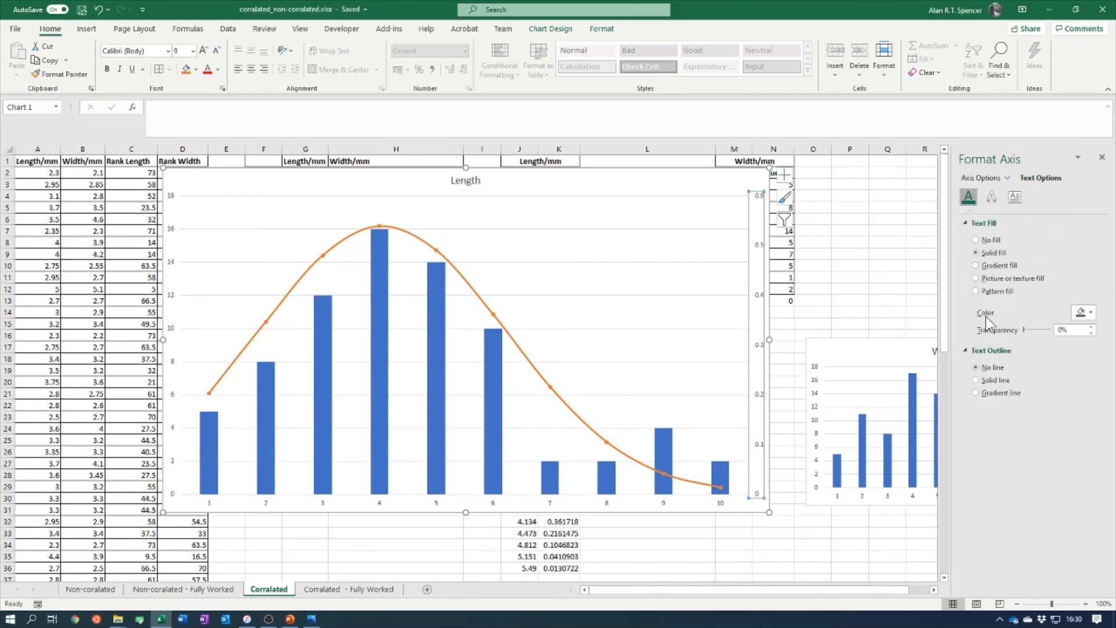
left_click(1092, 314)
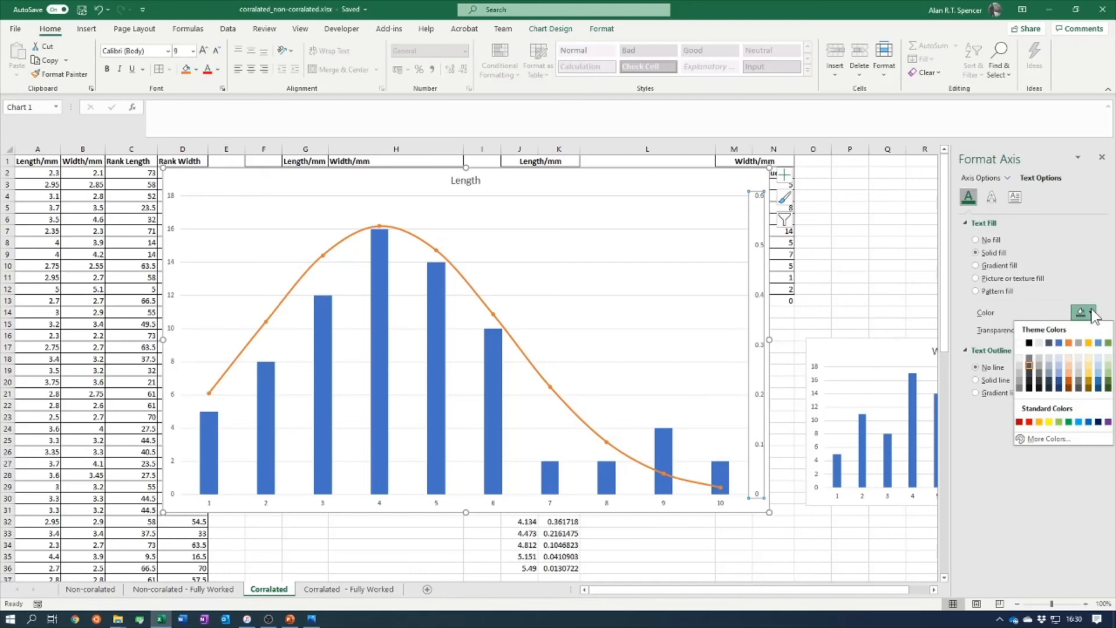
left_click(1020, 344)
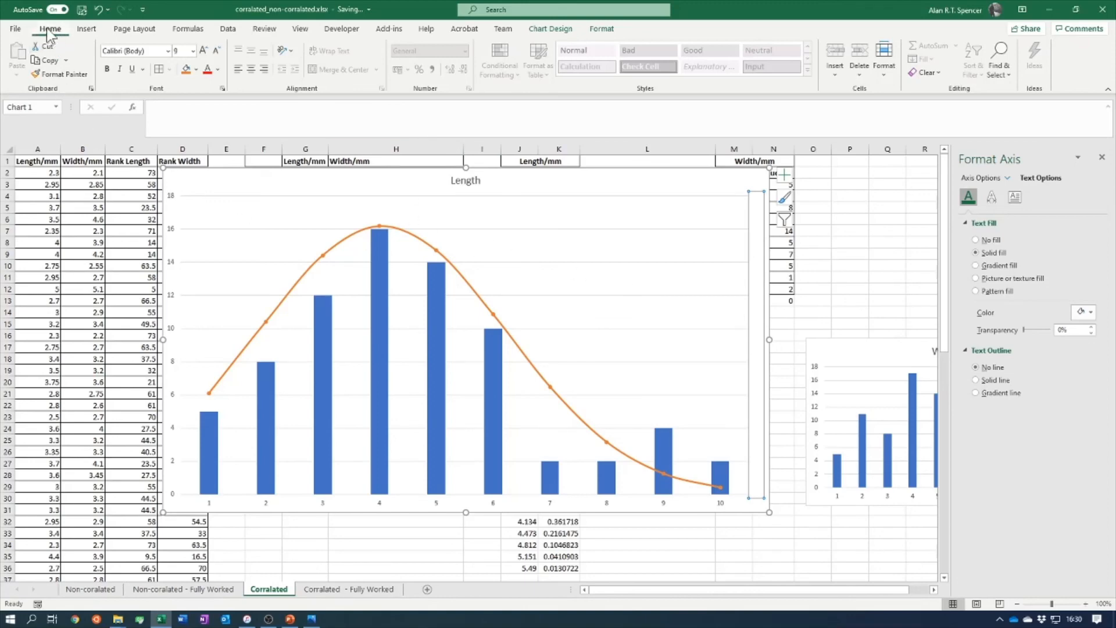
Reduce the font size of the secondary vertical axis labels to 1 and deselect the chart
left_click(181, 51)
type("1")
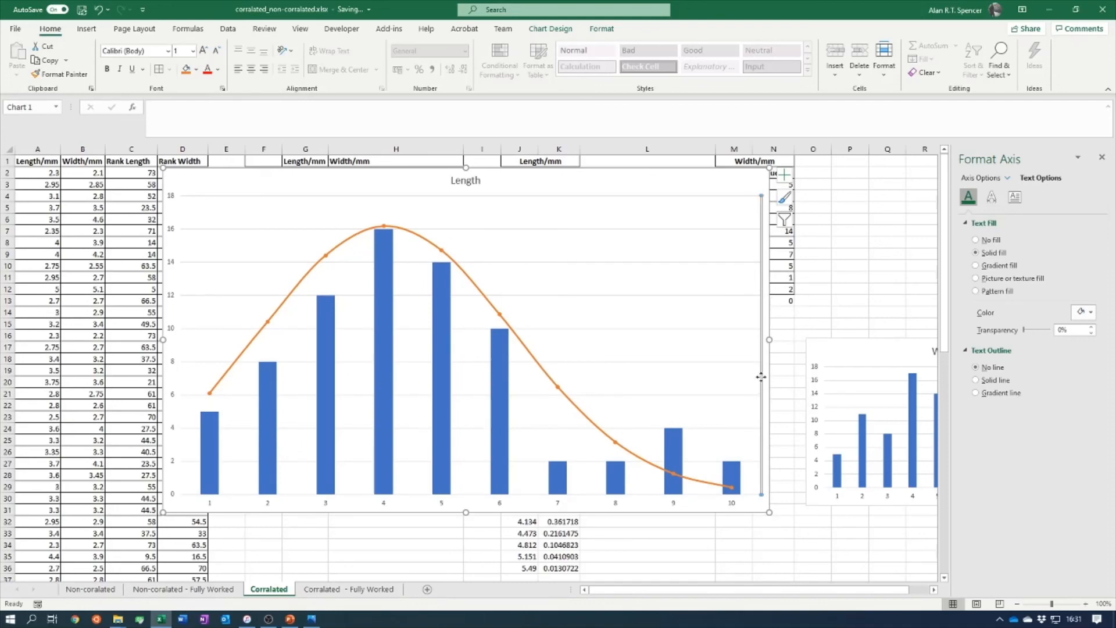
left_click(848, 306)
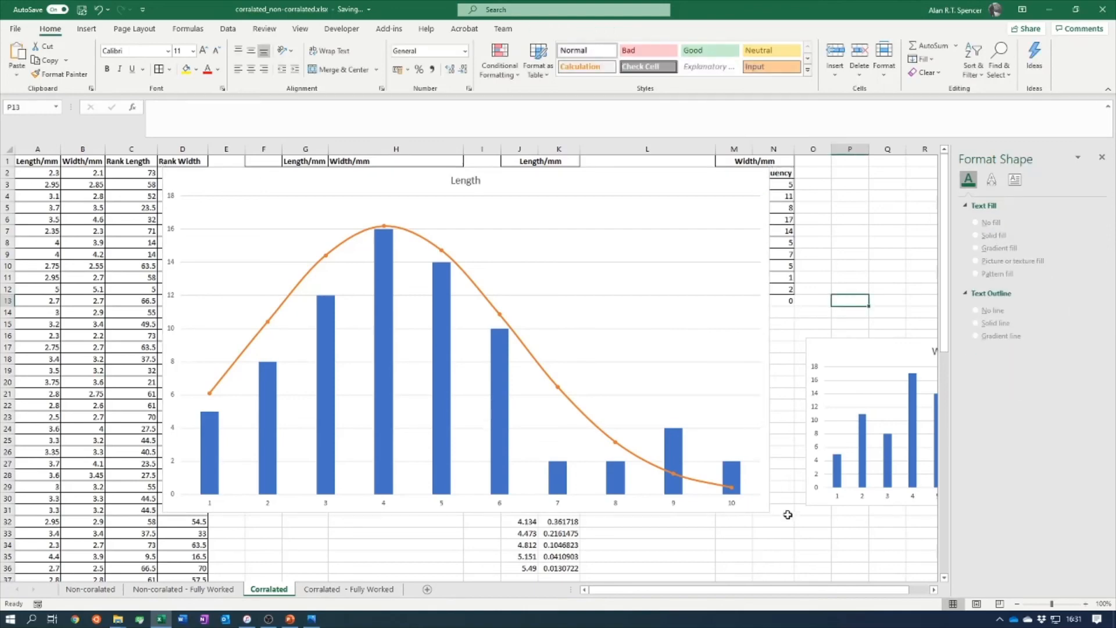